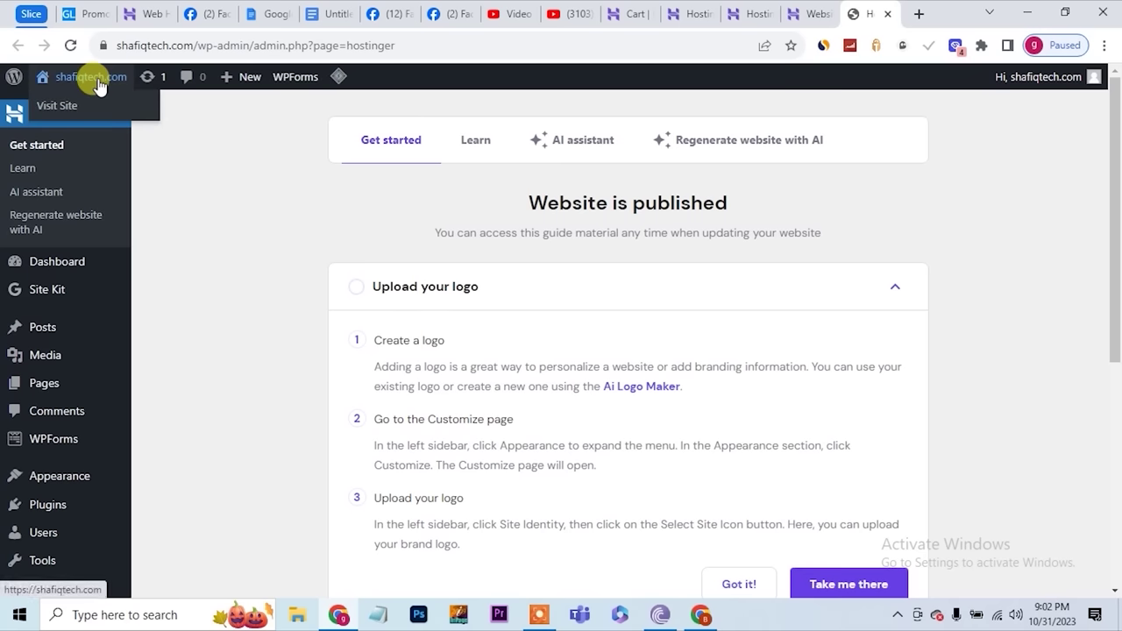
Step: View the live shafiqtech.com homepage, then return to the wp-admin Dashboard
{"action": "left_click", "coordinate": [70, 110]}
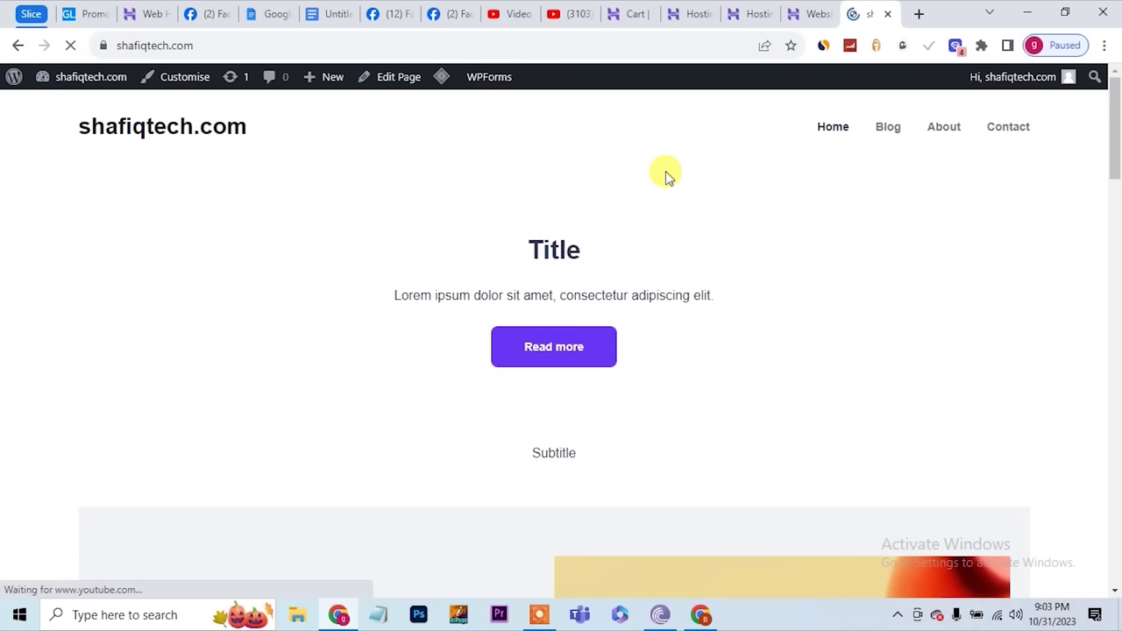
{"action": "left_click_drag", "start_coordinate": [1115, 156], "coordinate": [1119, 121]}
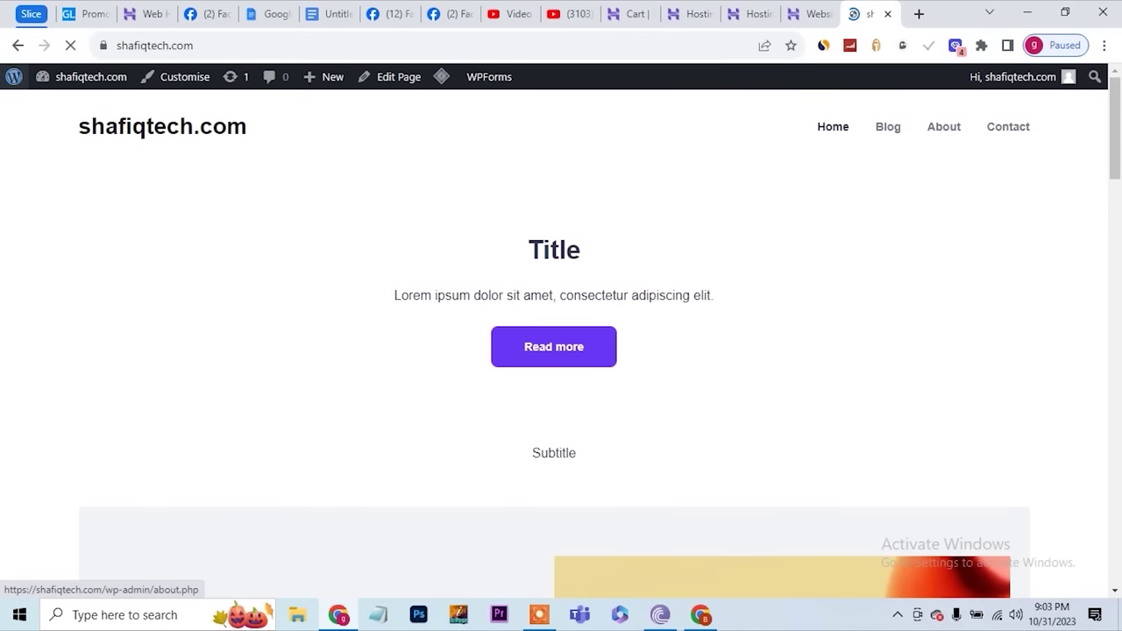
{"action": "mouse_move", "coordinate": [94, 83]}
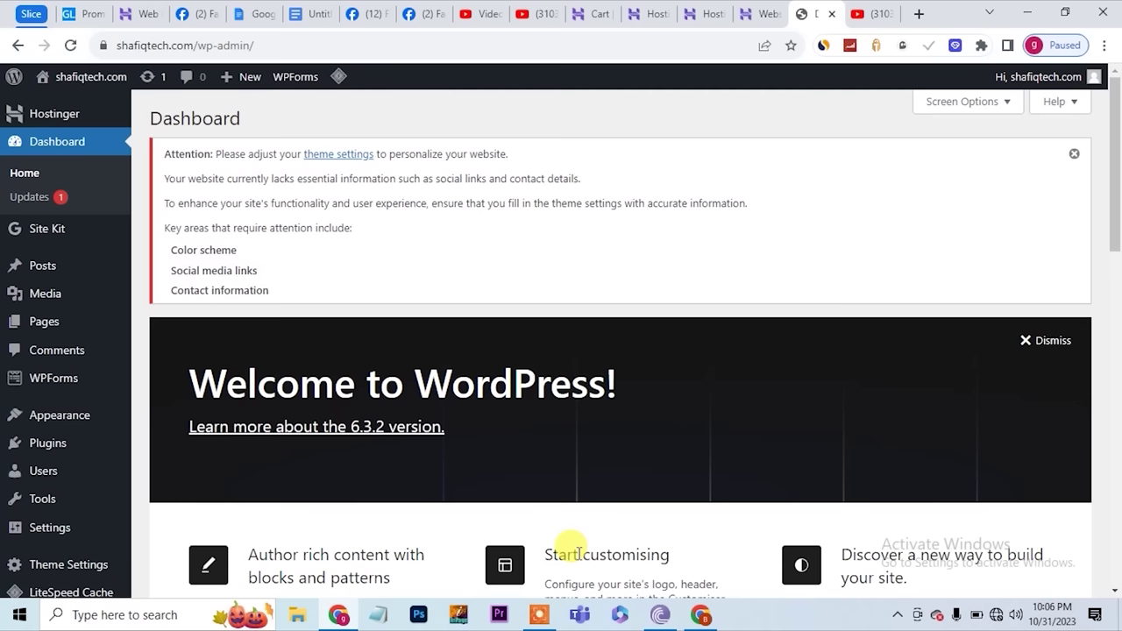
Step: Scroll through the four installed themes under Appearance > Themes, then choose Add New
{"action": "mouse_move", "coordinate": [48, 415]}
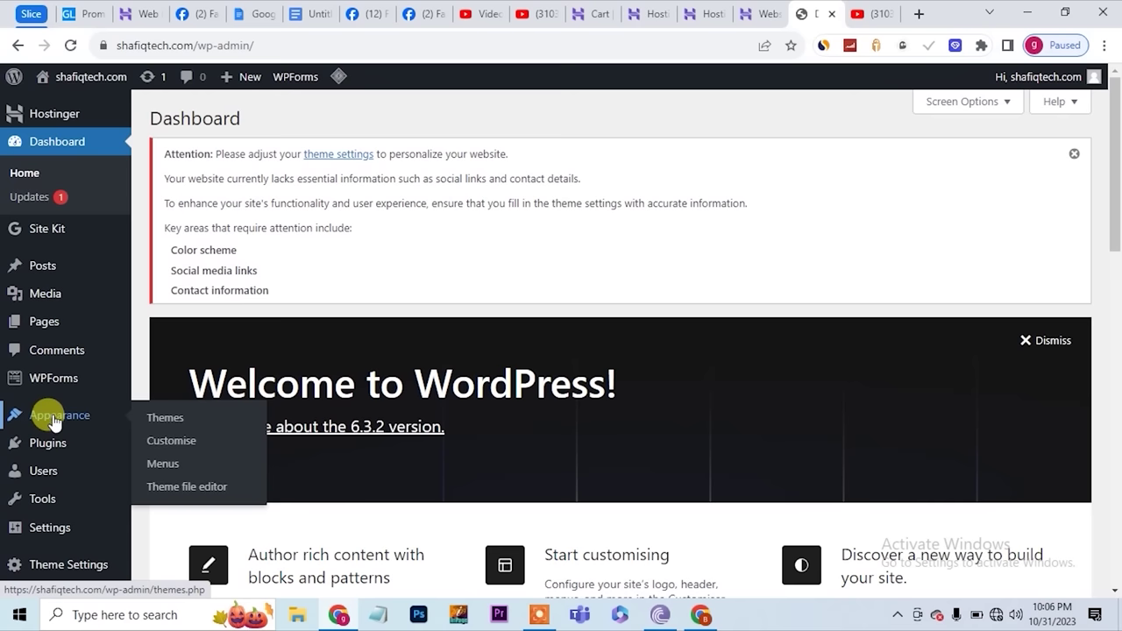
{"action": "left_click", "coordinate": [170, 420]}
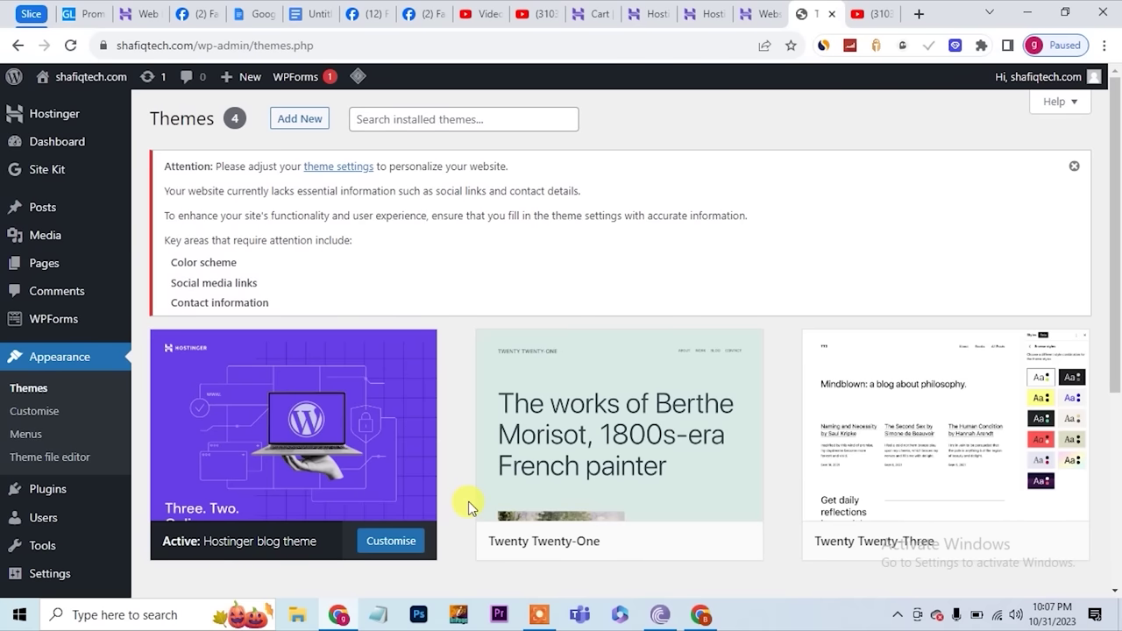
{"action": "scroll", "coordinate": [468, 506], "scroll_direction": "down", "scroll_amount": 3}
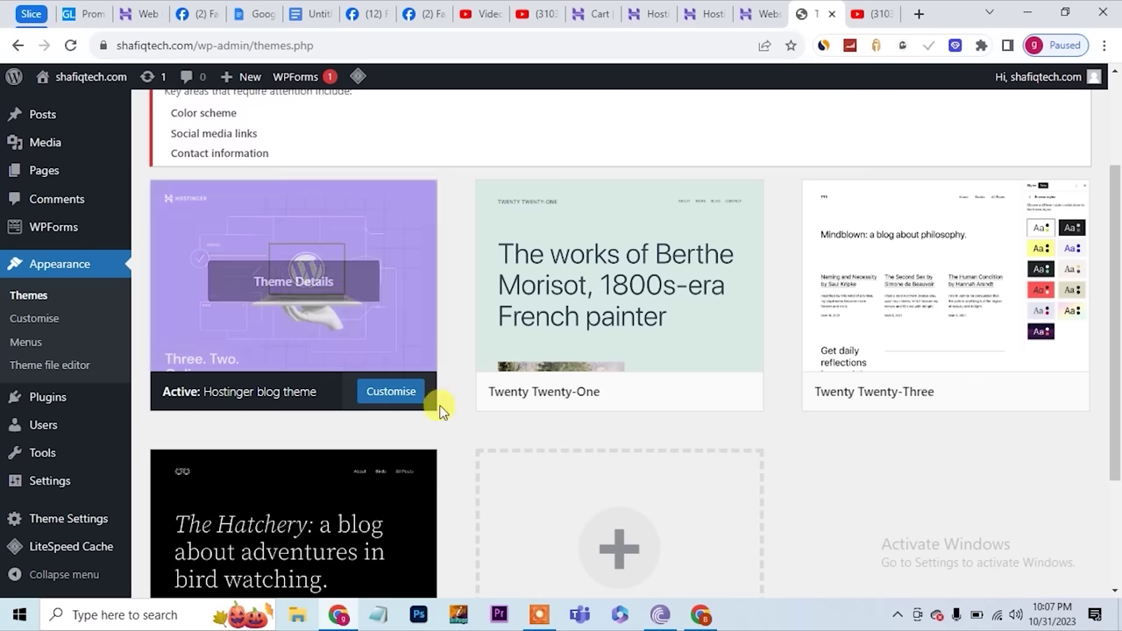
{"action": "scroll", "coordinate": [461, 446], "scroll_direction": "down", "scroll_amount": 2}
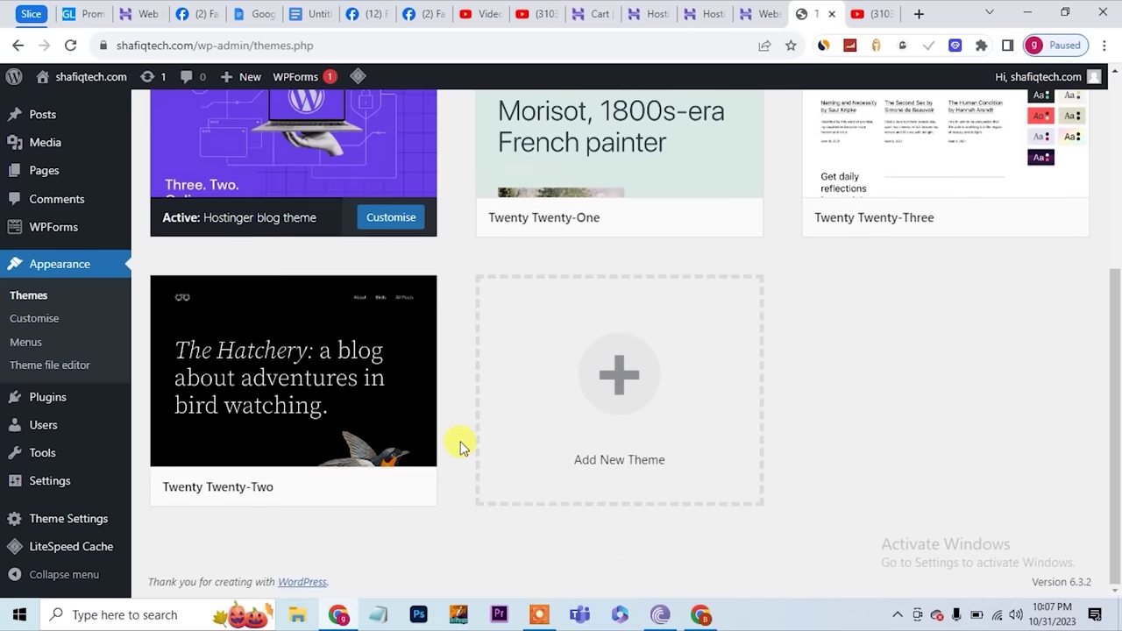
{"action": "scroll", "coordinate": [461, 445], "scroll_direction": "up", "scroll_amount": 4}
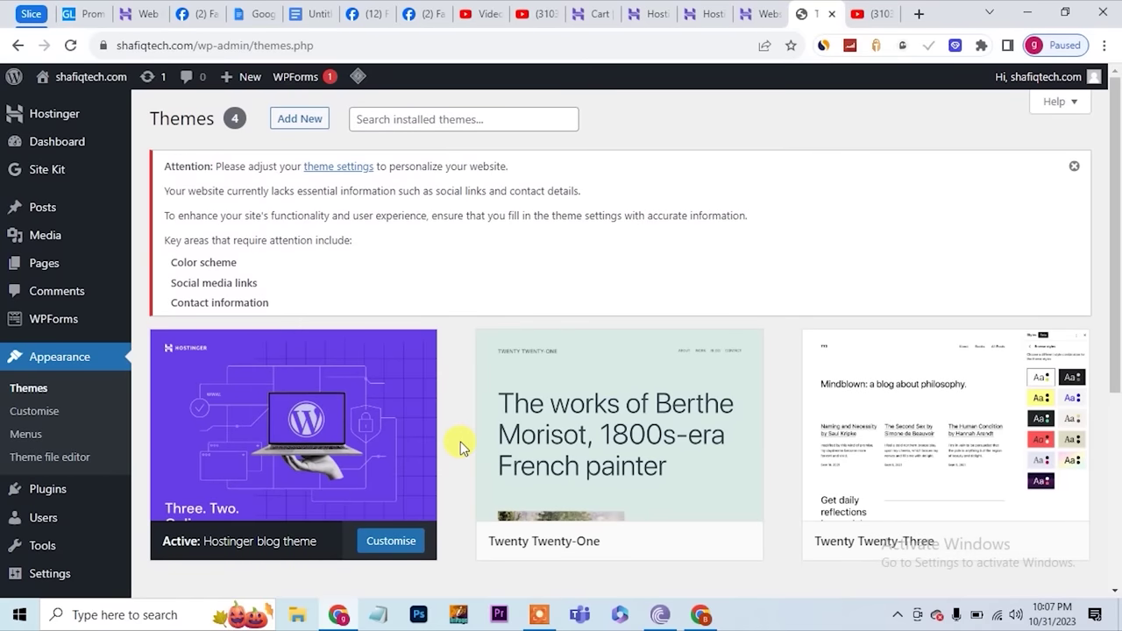
{"action": "left_click", "coordinate": [301, 120]}
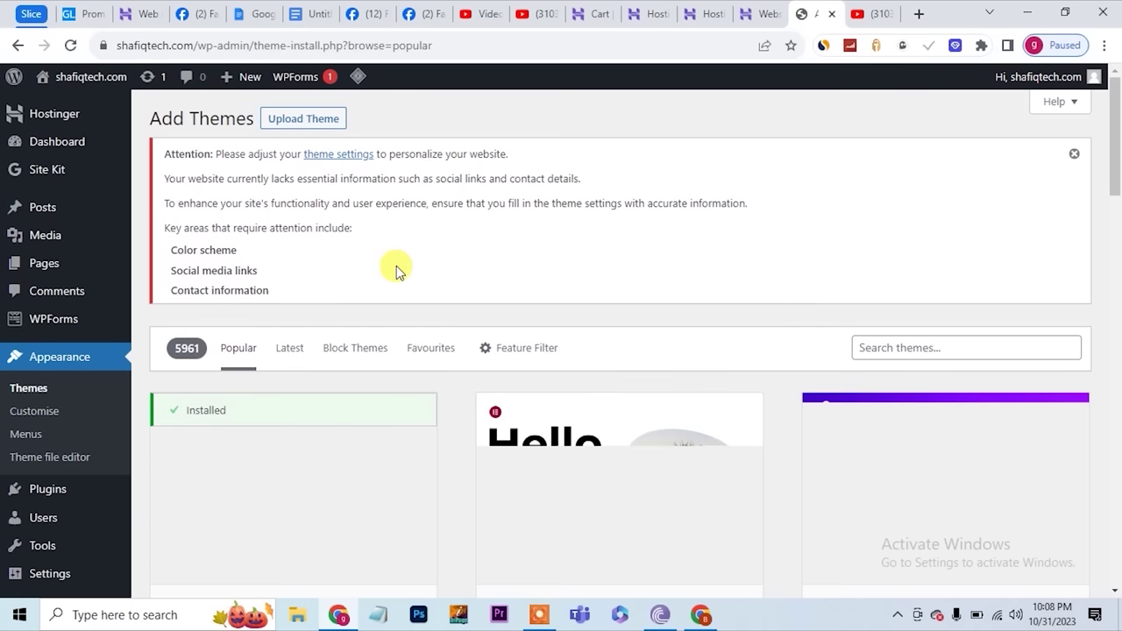
Step: Scroll the Popular themes list (Inspiro, Hestia, Colibri WP, Sydney, Neve FSE, Shapely), then return to the top
{"action": "scroll", "coordinate": [396, 266], "scroll_direction": "down", "scroll_amount": 8}
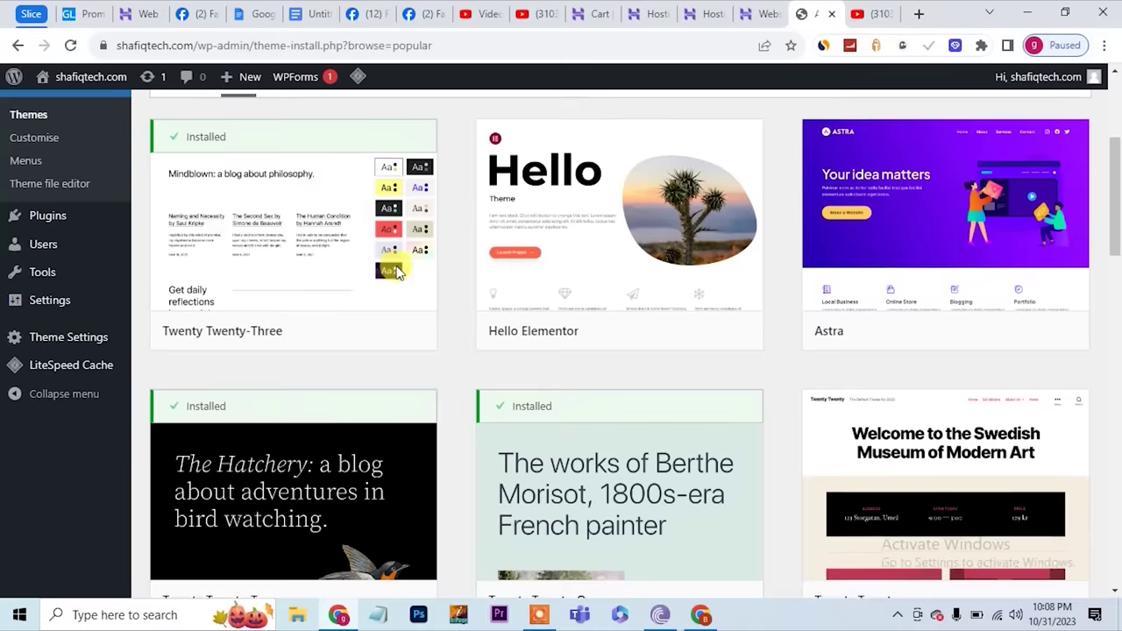
{"action": "scroll", "coordinate": [397, 273], "scroll_direction": "down", "scroll_amount": 8}
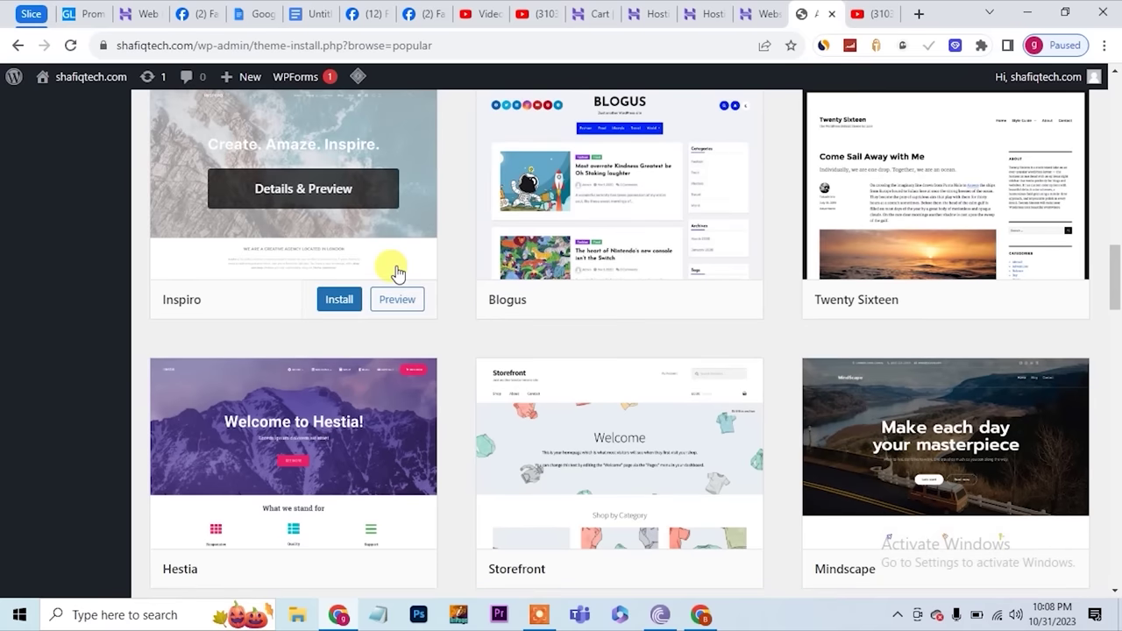
{"action": "scroll", "coordinate": [396, 274], "scroll_direction": "down", "scroll_amount": 7}
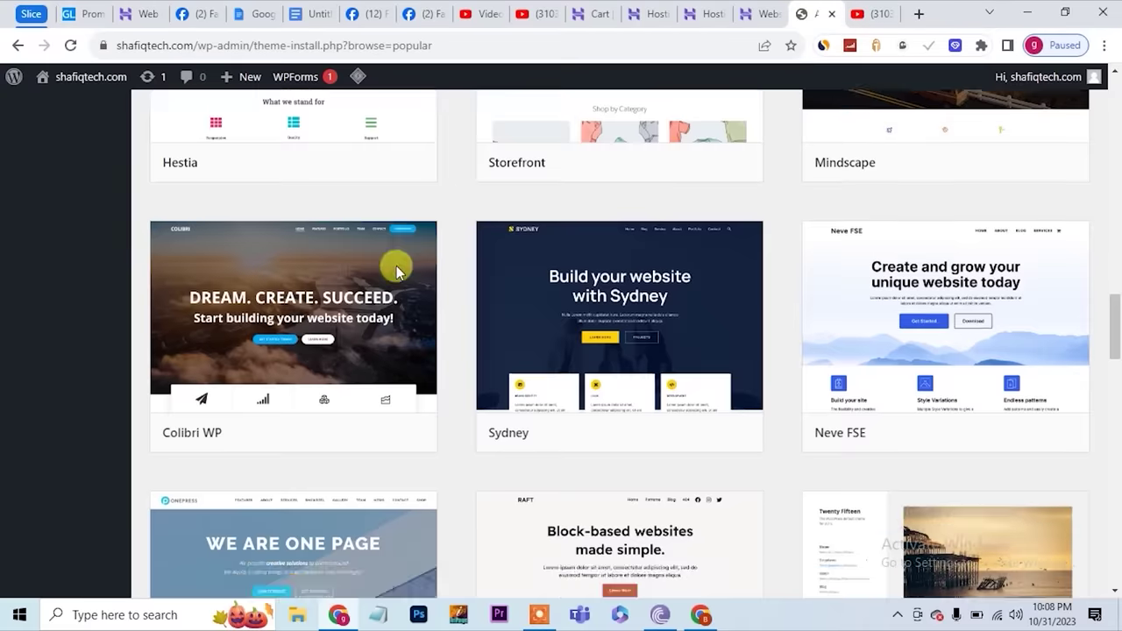
{"action": "scroll", "coordinate": [396, 274], "scroll_direction": "down", "scroll_amount": 9}
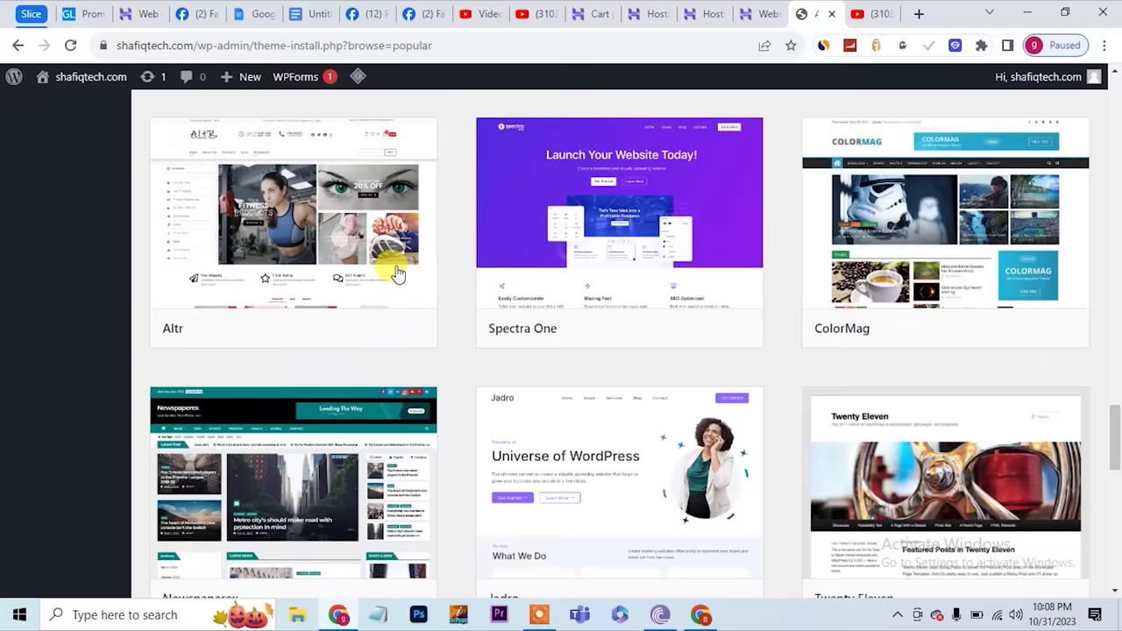
{"action": "scroll", "coordinate": [397, 266], "scroll_direction": "down", "scroll_amount": 3}
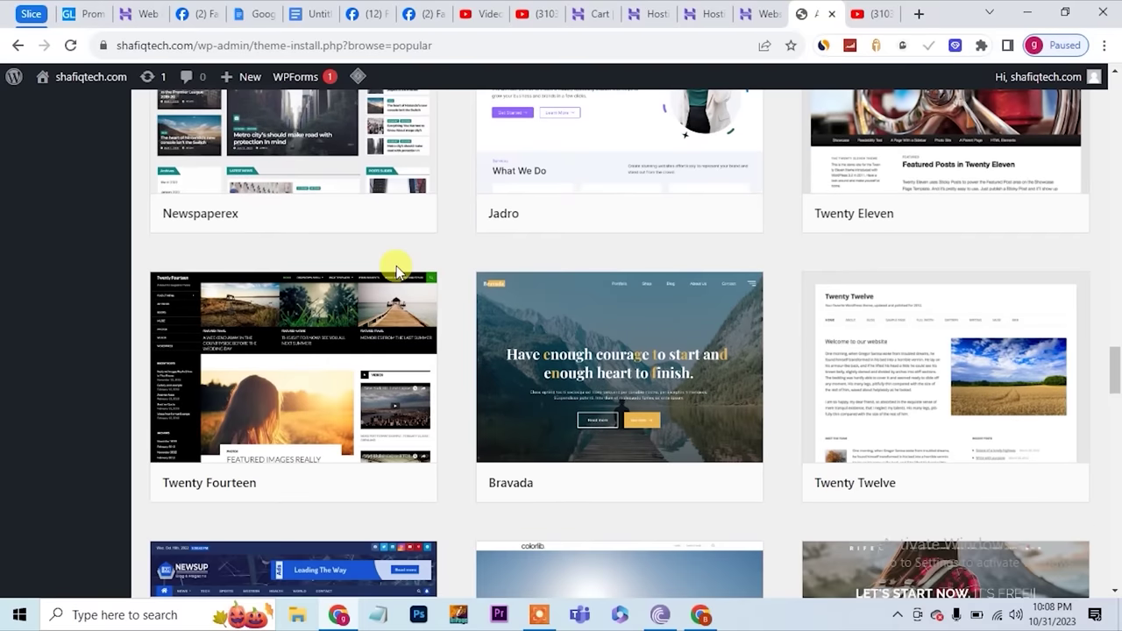
{"action": "scroll", "coordinate": [396, 270], "scroll_direction": "down", "scroll_amount": 3}
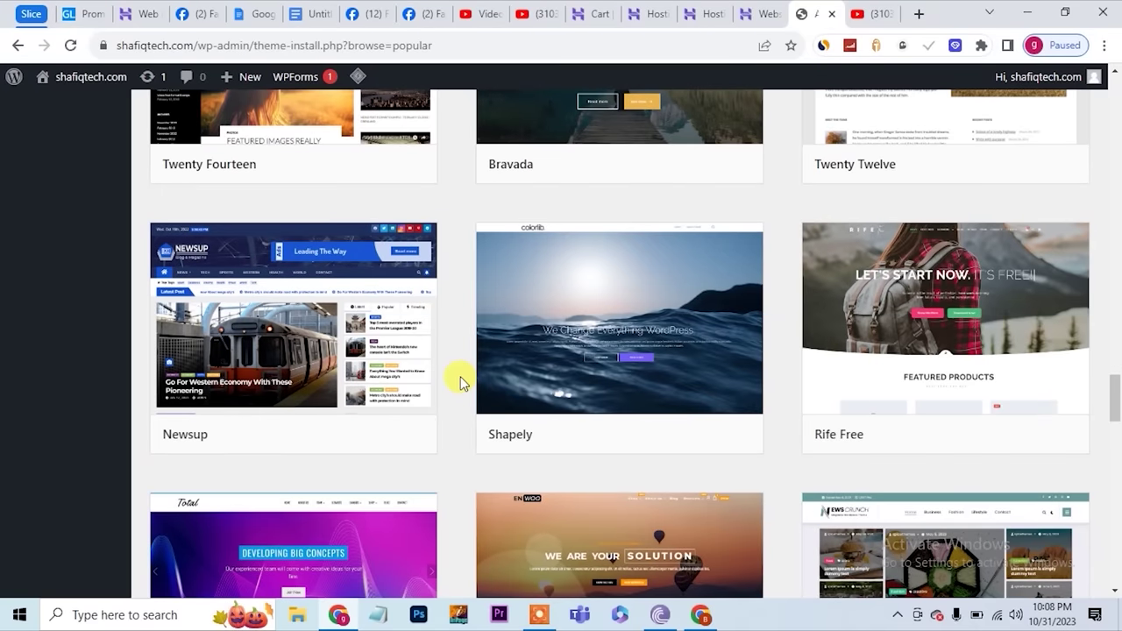
{"action": "scroll", "coordinate": [461, 376], "scroll_direction": "down", "scroll_amount": 15}
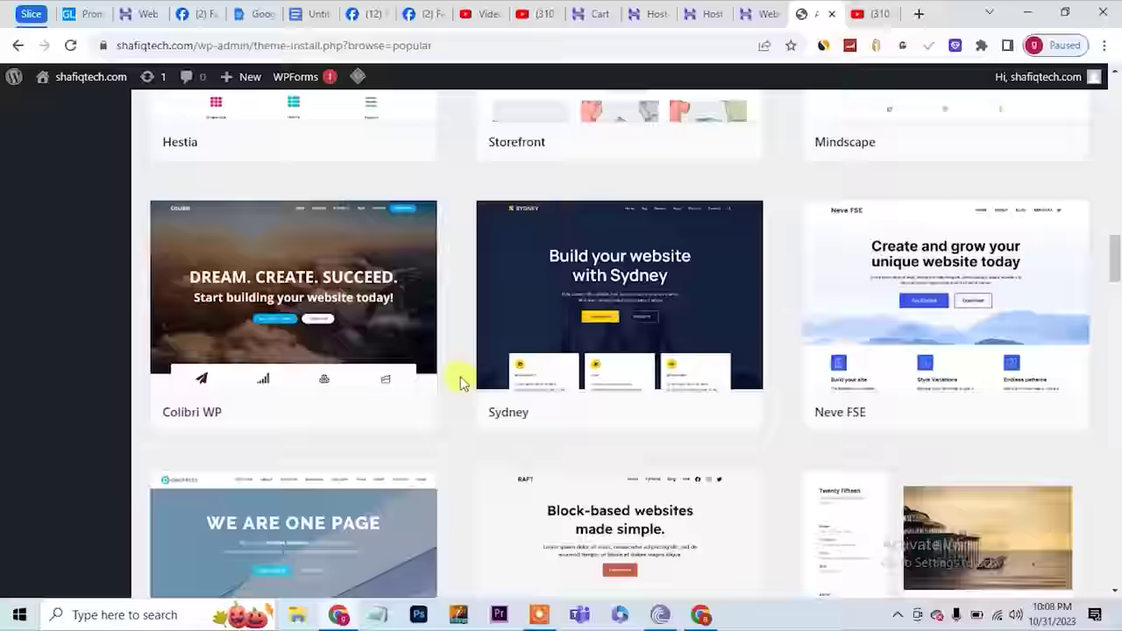
{"action": "key", "text": "Home"}
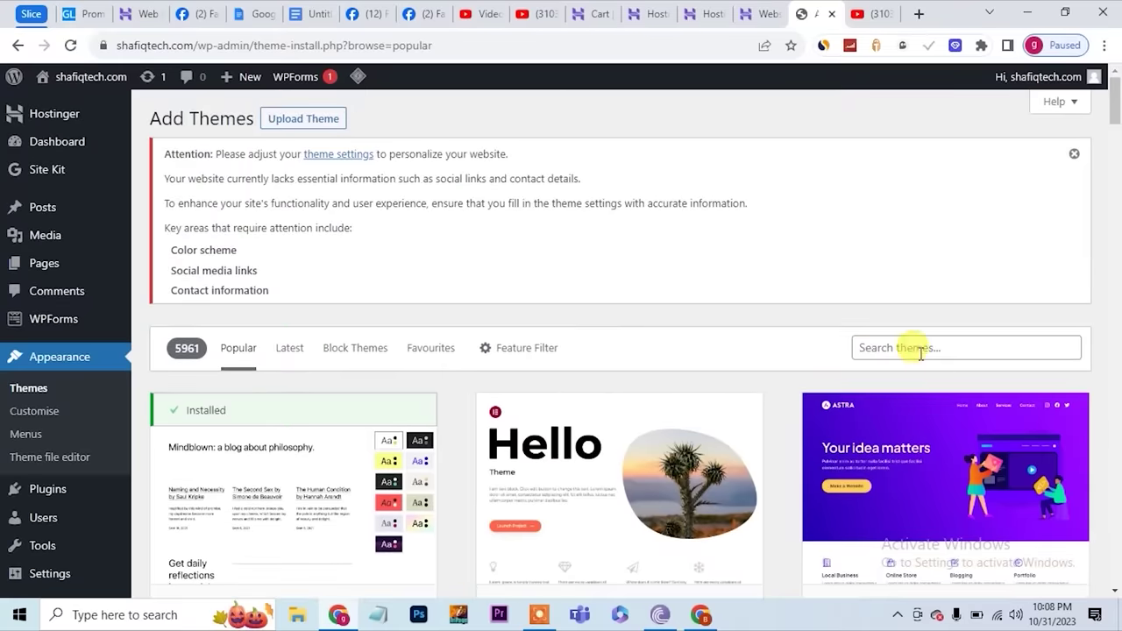
Step: Search the theme catalogue for 'astra', then clear the search
{"action": "left_click", "coordinate": [921, 352]}
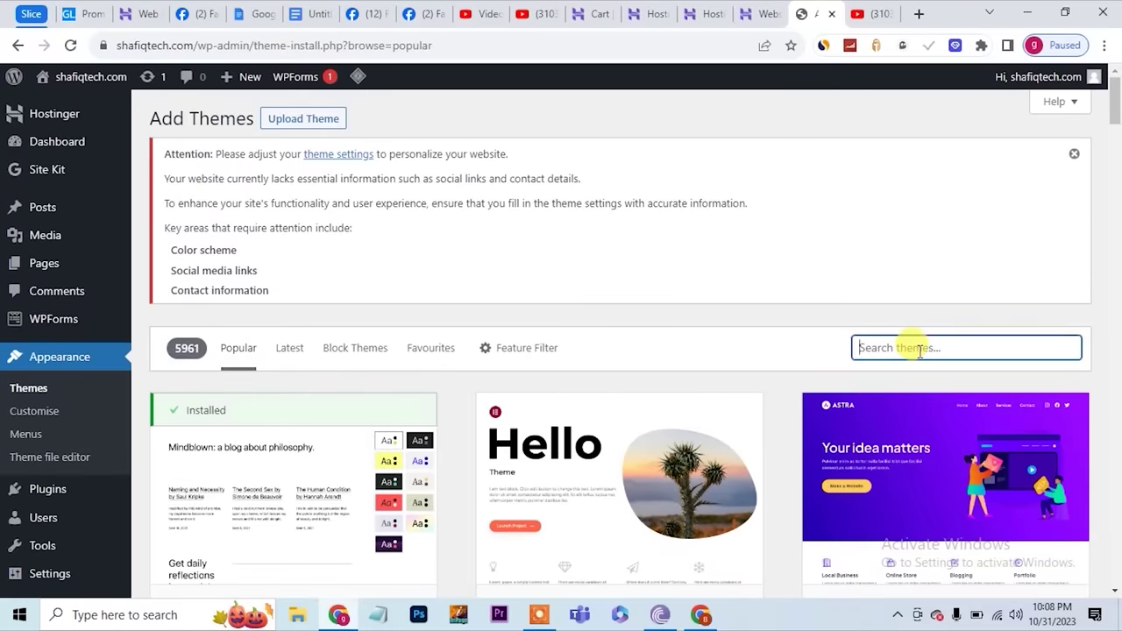
{"action": "type", "text": "as"}
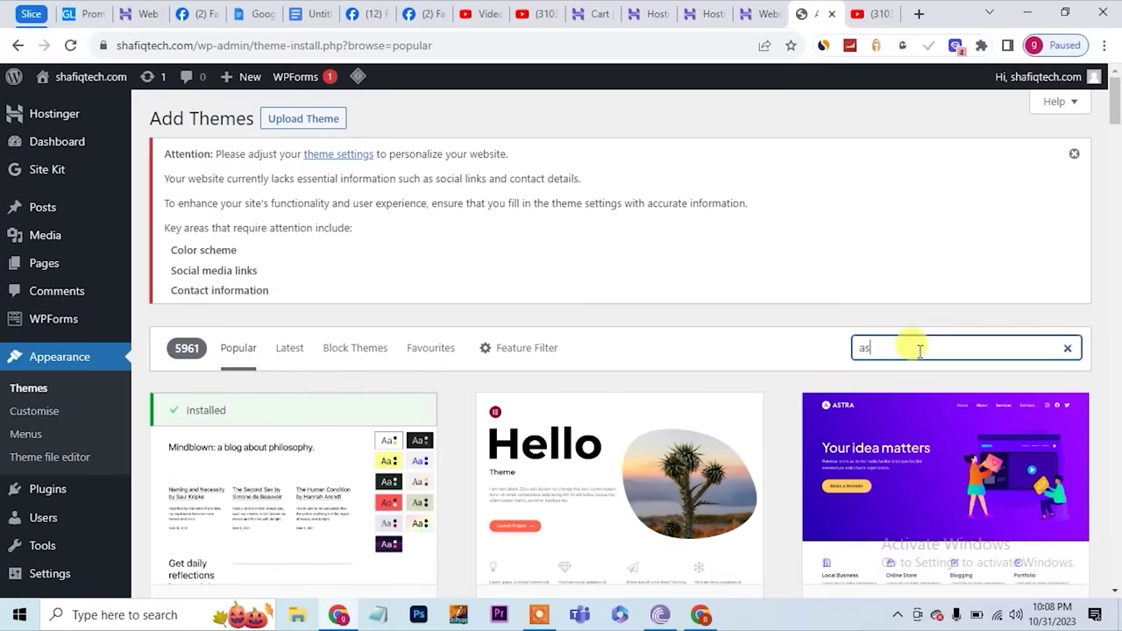
{"action": "type", "text": "tr"}
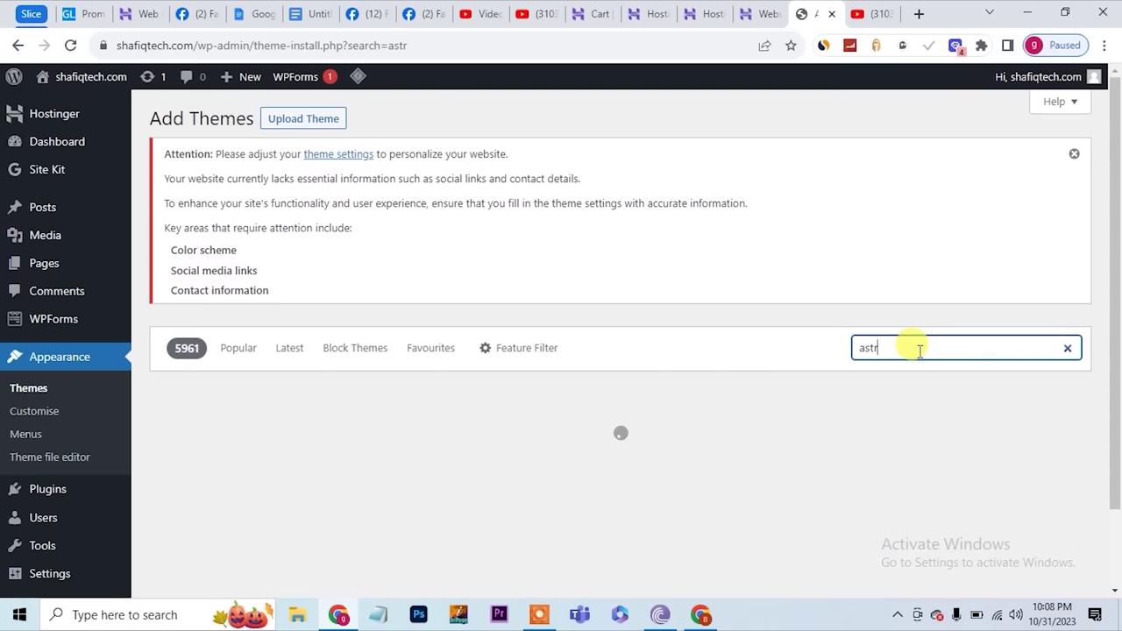
{"action": "type", "text": "a"}
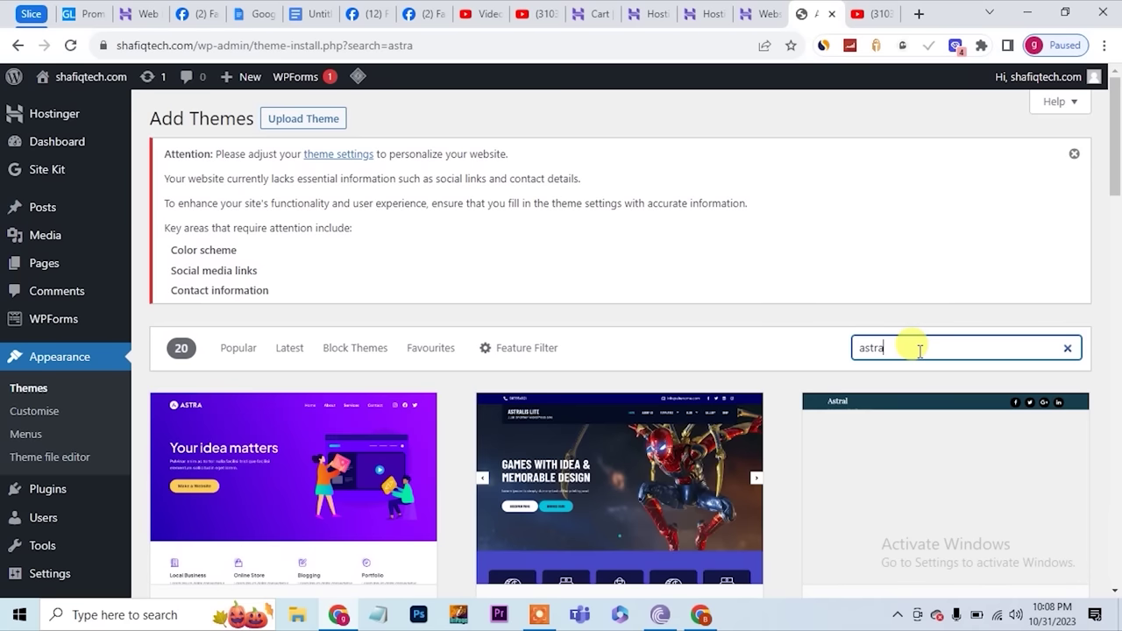
{"action": "key", "text": "BackSpace"}
{"action": "key", "text": "BackSpace"}
{"action": "key", "text": "BackSpace"}
{"action": "key", "text": "BackSpace"}
{"action": "key", "text": "BackSpace"}
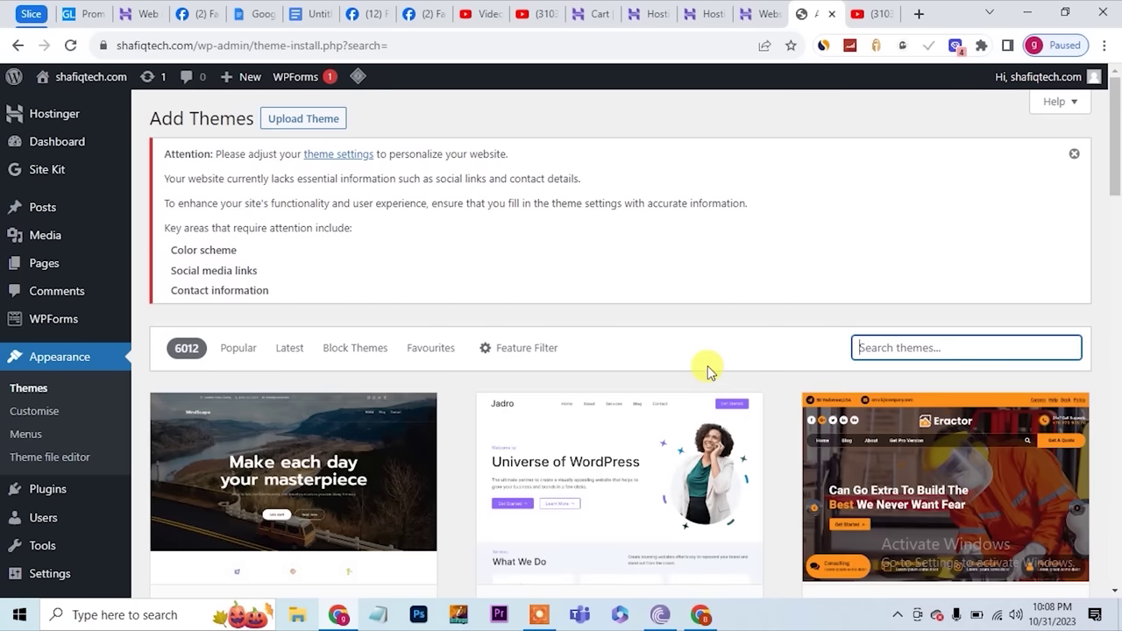
Step: Scroll the full 6012-theme catalogue down to the Blogus theme card
{"action": "scroll", "coordinate": [591, 573], "scroll_direction": "down", "scroll_amount": 8}
{"action": "scroll", "coordinate": [593, 576], "scroll_direction": "down", "scroll_amount": 8}
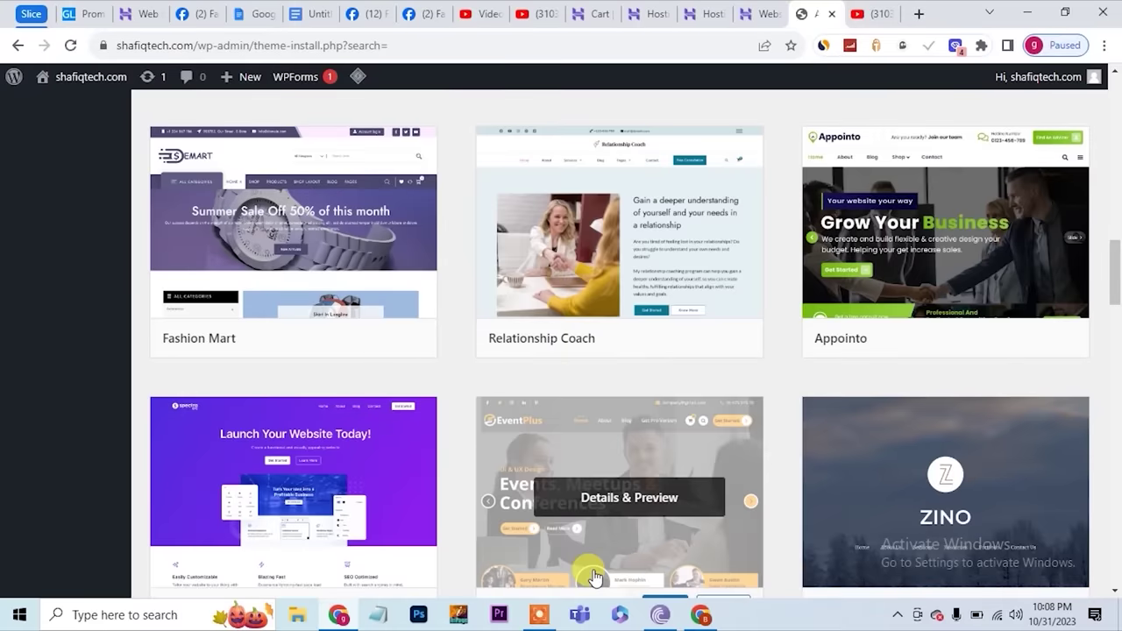
{"action": "scroll", "coordinate": [593, 576], "scroll_direction": "down", "scroll_amount": 10}
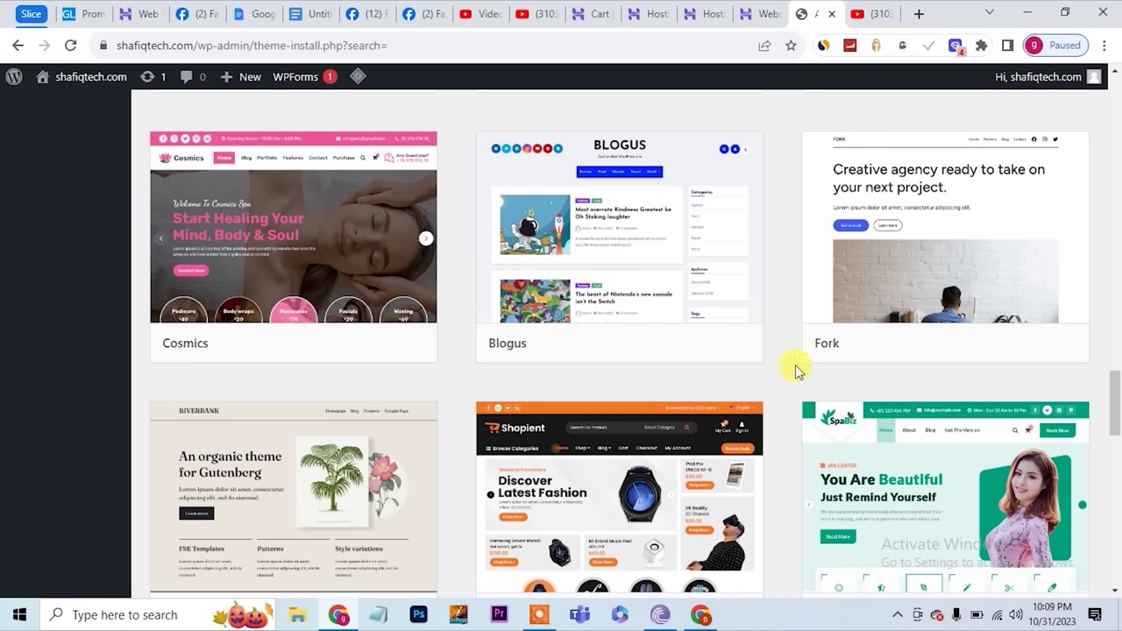
{"action": "mouse_move", "coordinate": [601, 288]}
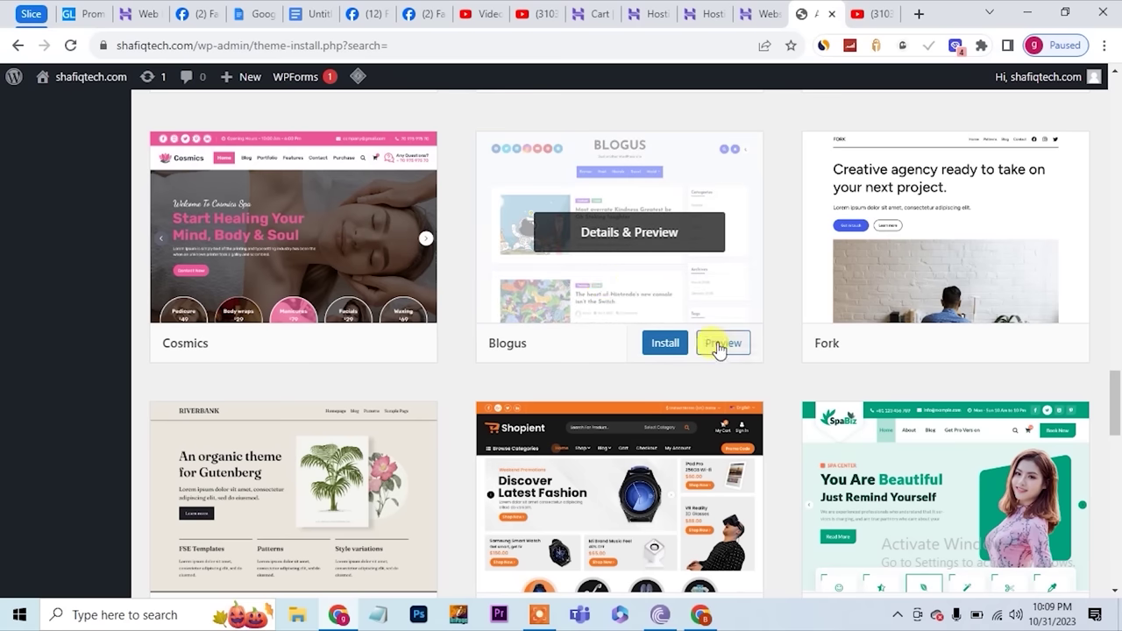
Step: Install the Blogus theme and activate it
{"action": "left_click", "coordinate": [662, 346]}
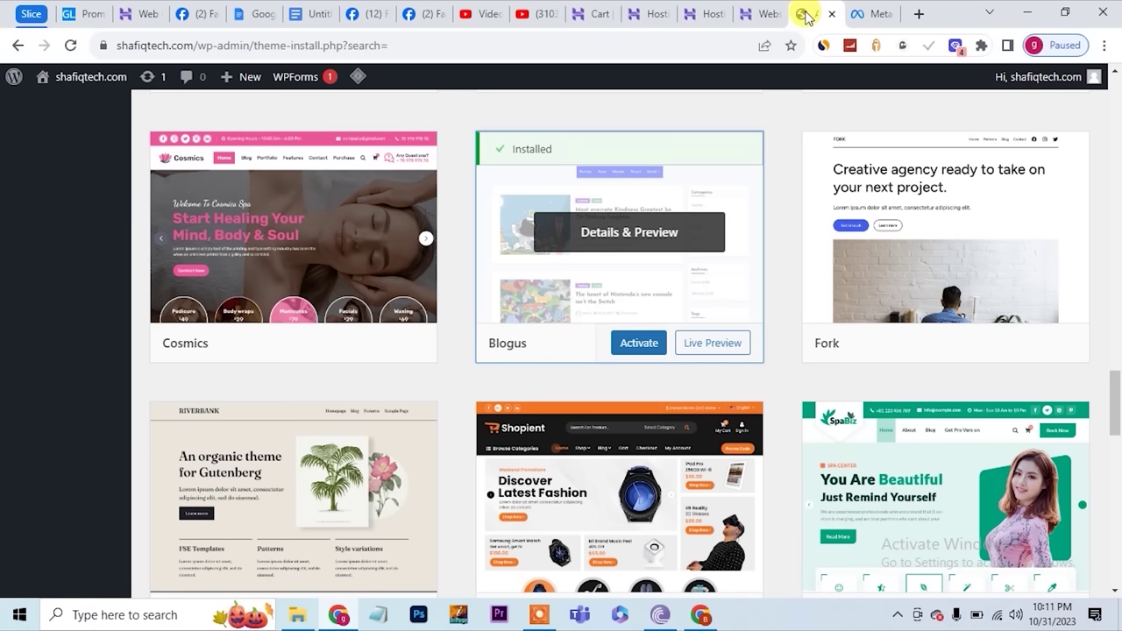
{"action": "left_click", "coordinate": [640, 344]}
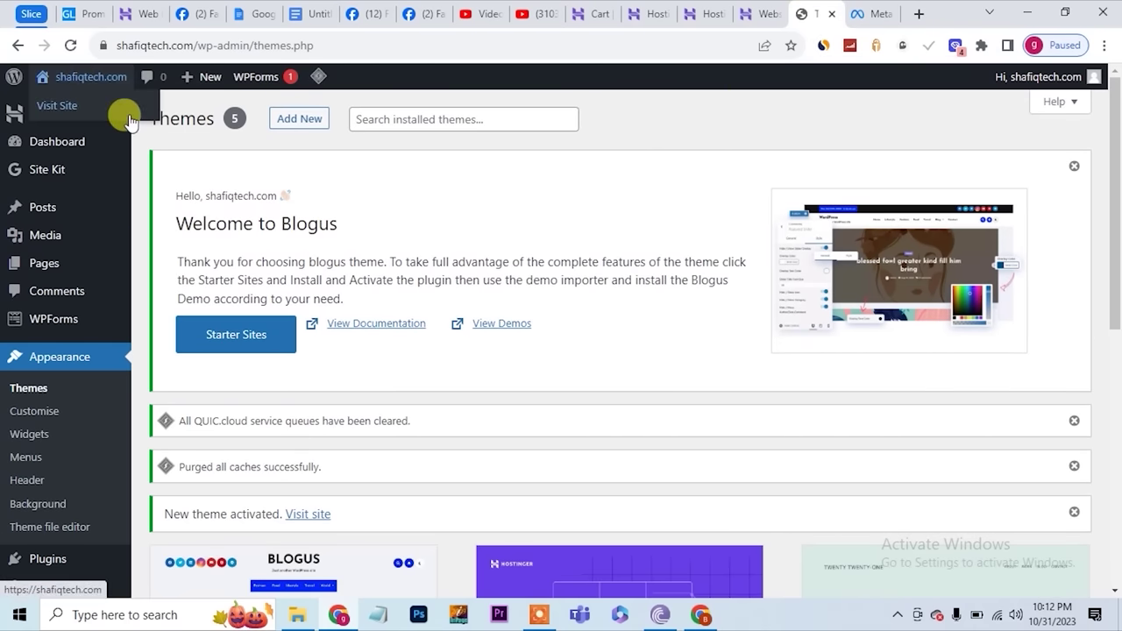
Step: Check the Visit Site link options, then move to the shafiqtech.com site tab
{"action": "mouse_move", "coordinate": [82, 86]}
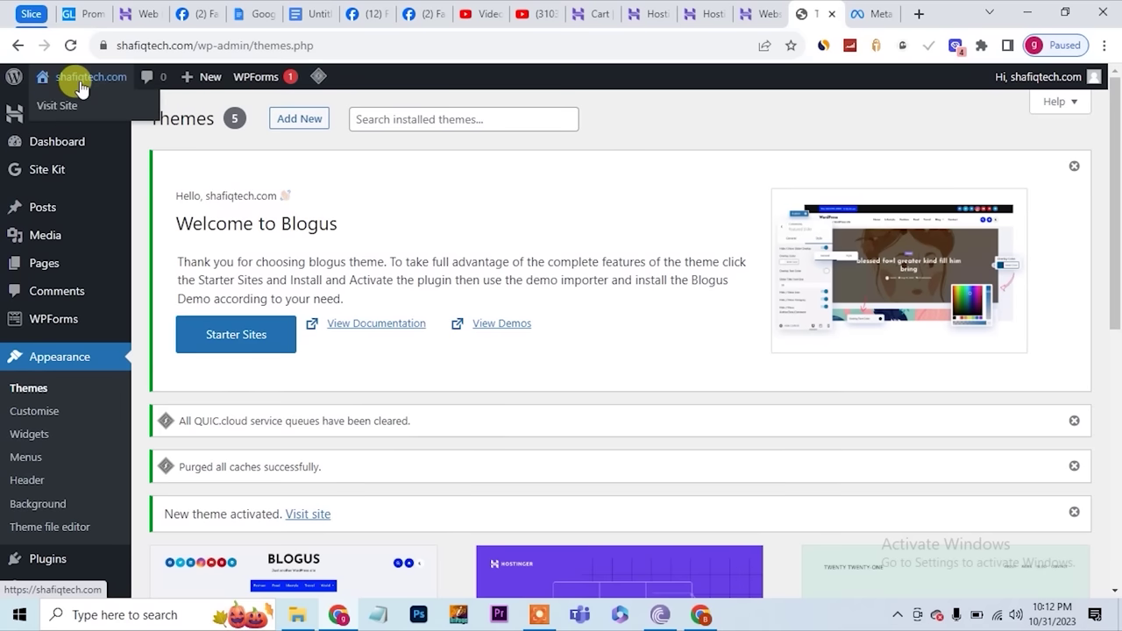
{"action": "right_click", "coordinate": [79, 110]}
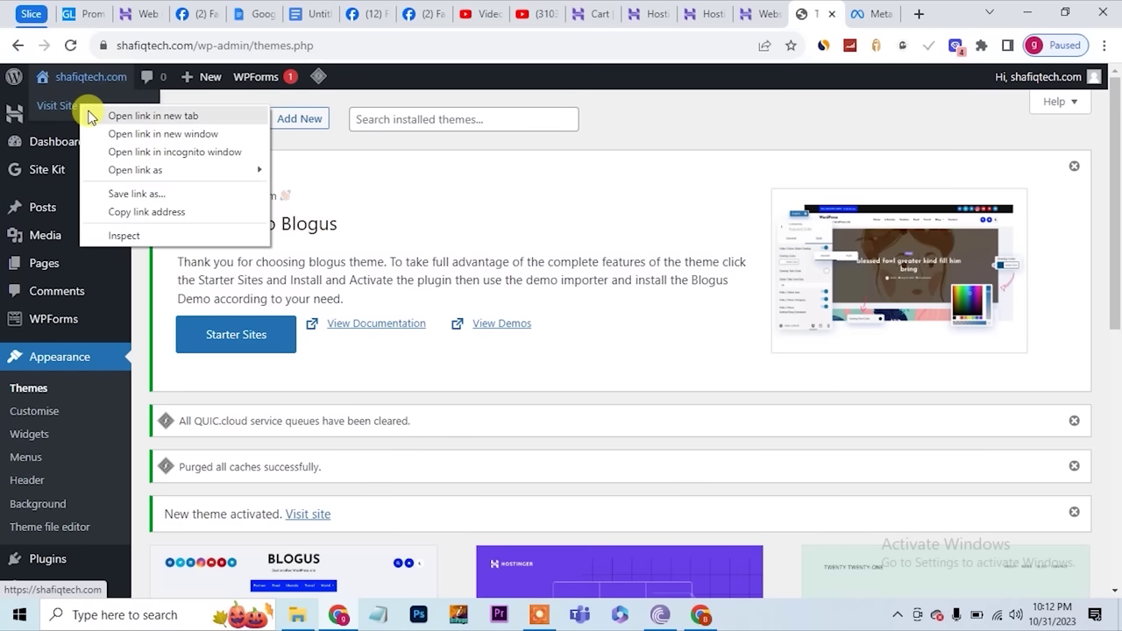
{"action": "key", "text": "Escape"}
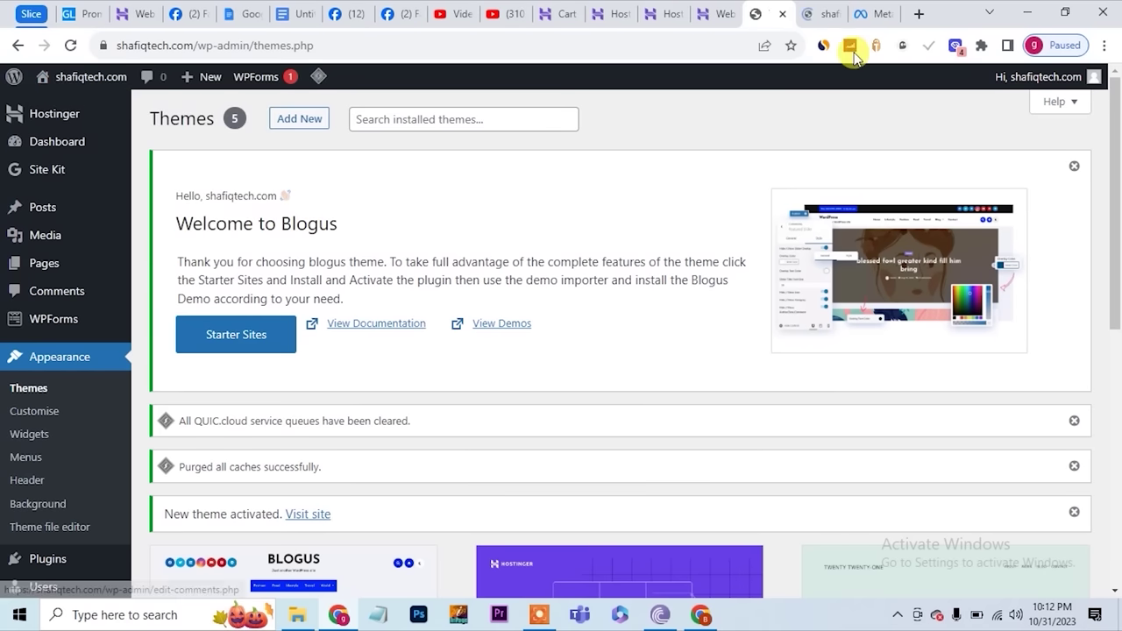
{"action": "left_click", "coordinate": [825, 21]}
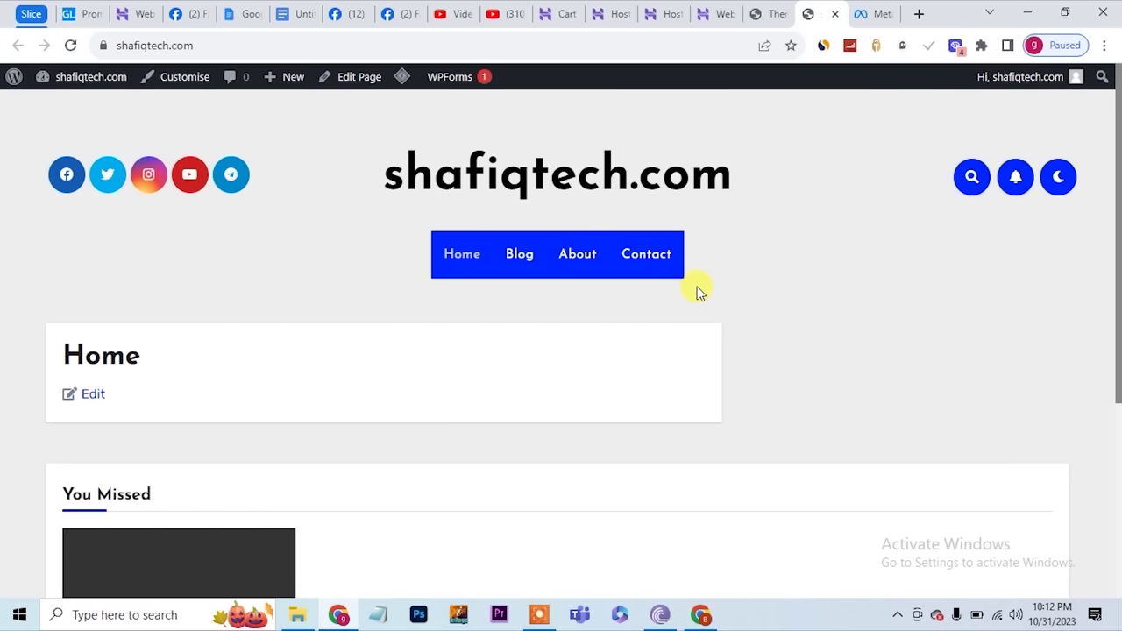
{"action": "scroll", "coordinate": [872, 391], "scroll_direction": "down", "scroll_amount": 4}
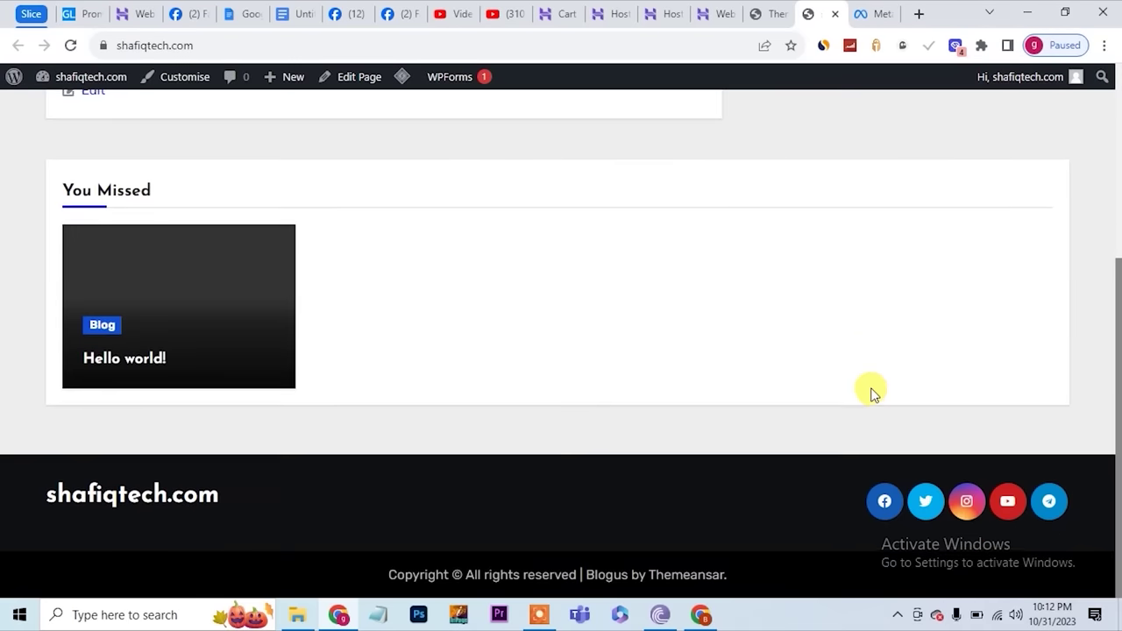
{"action": "scroll", "coordinate": [871, 391], "scroll_direction": "up", "scroll_amount": 3}
{"action": "scroll", "coordinate": [871, 391], "scroll_direction": "down", "scroll_amount": 1}
{"action": "scroll", "coordinate": [872, 391], "scroll_direction": "up", "scroll_amount": 1}
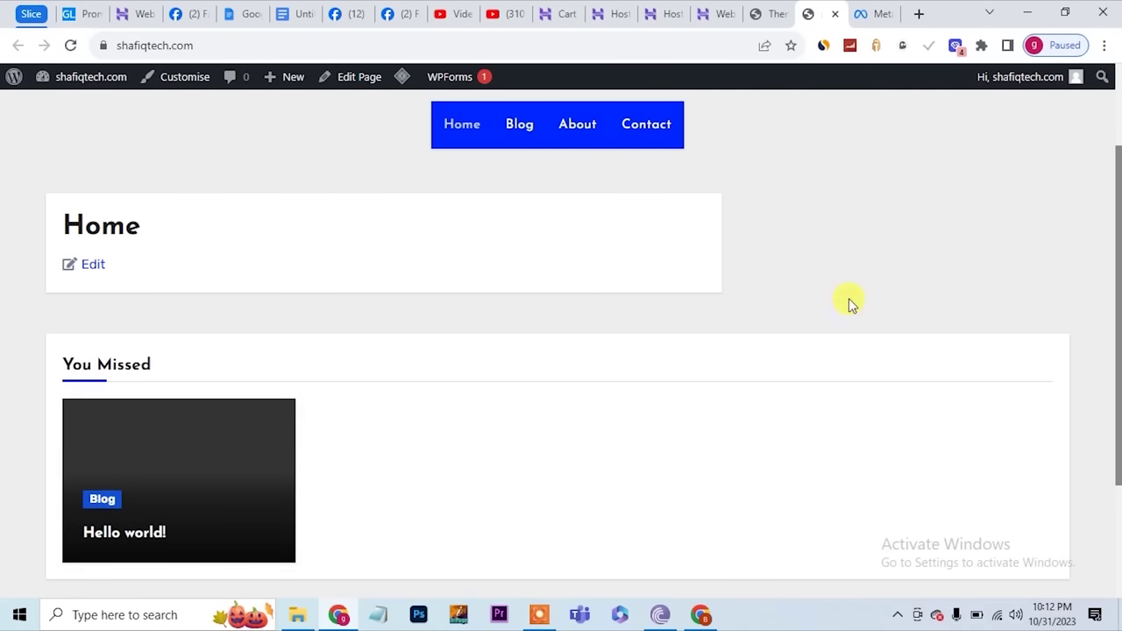
{"action": "scroll", "coordinate": [848, 303], "scroll_direction": "up", "scroll_amount": 2}
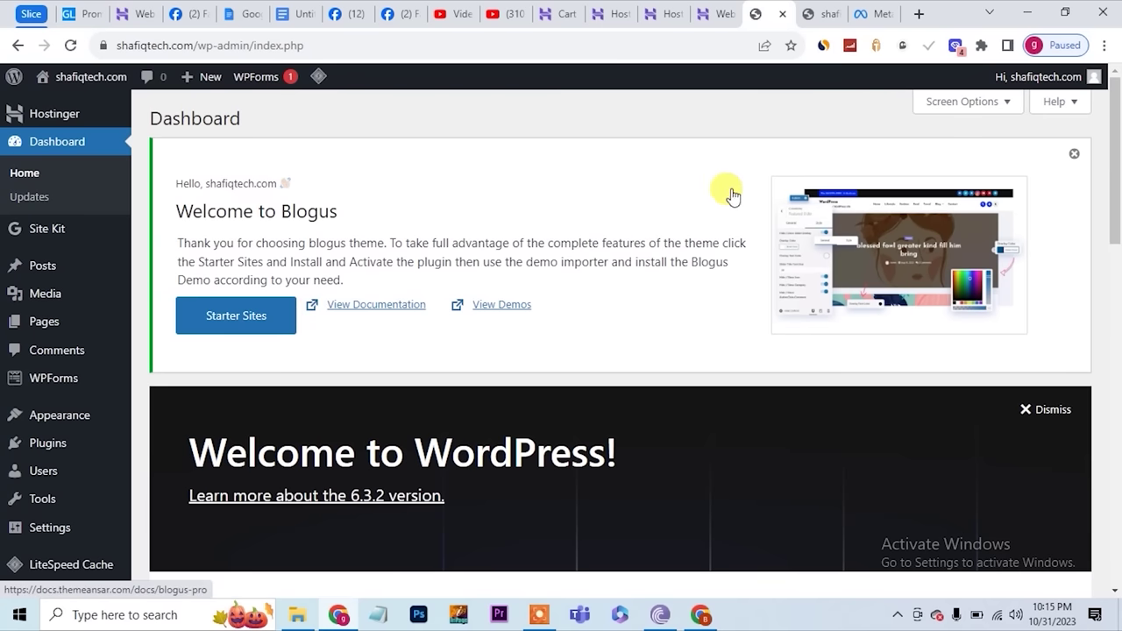
Step: Scroll the Blogus front page through its menu, Hello world! post and footer
{"action": "left_click", "coordinate": [816, 19]}
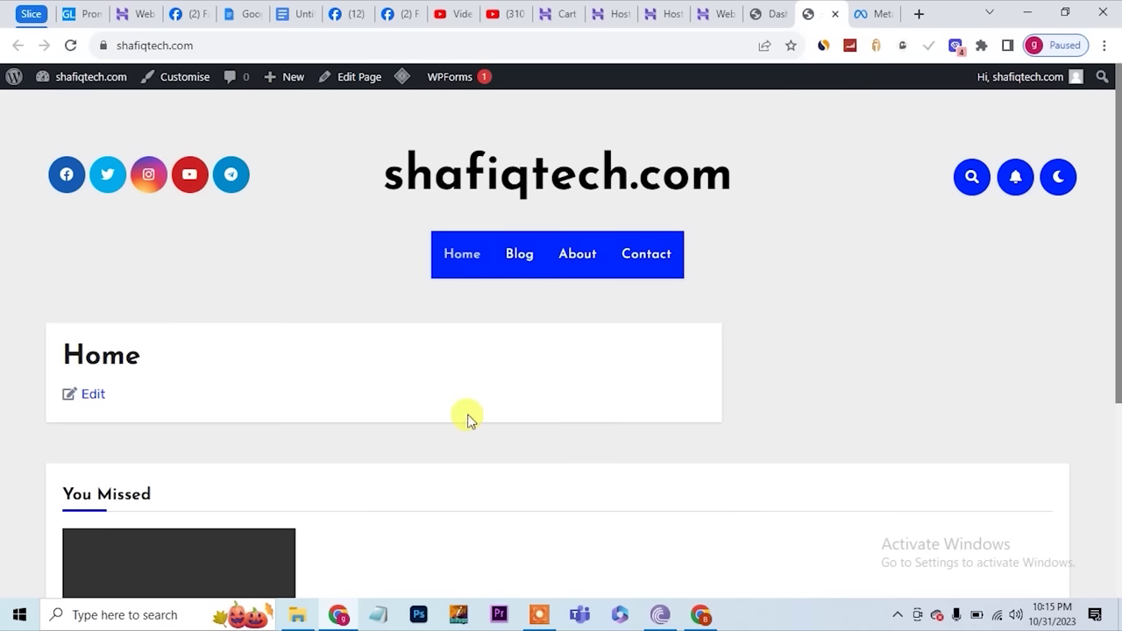
{"action": "scroll", "coordinate": [467, 472], "scroll_direction": "down", "scroll_amount": 3}
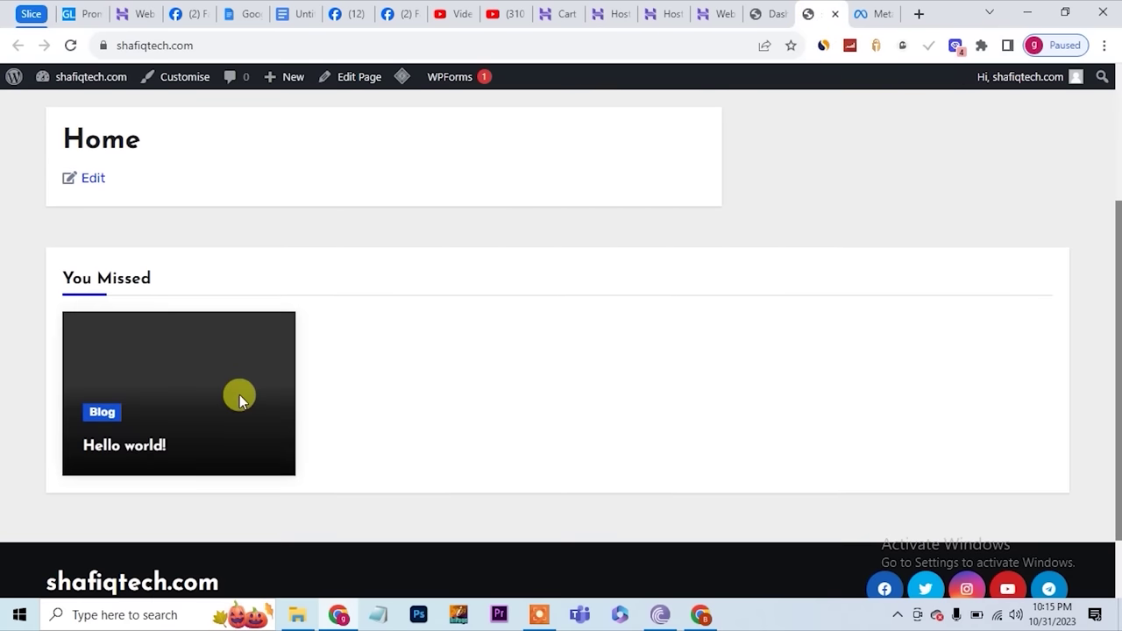
{"action": "scroll", "coordinate": [534, 320], "scroll_direction": "up", "scroll_amount": 3}
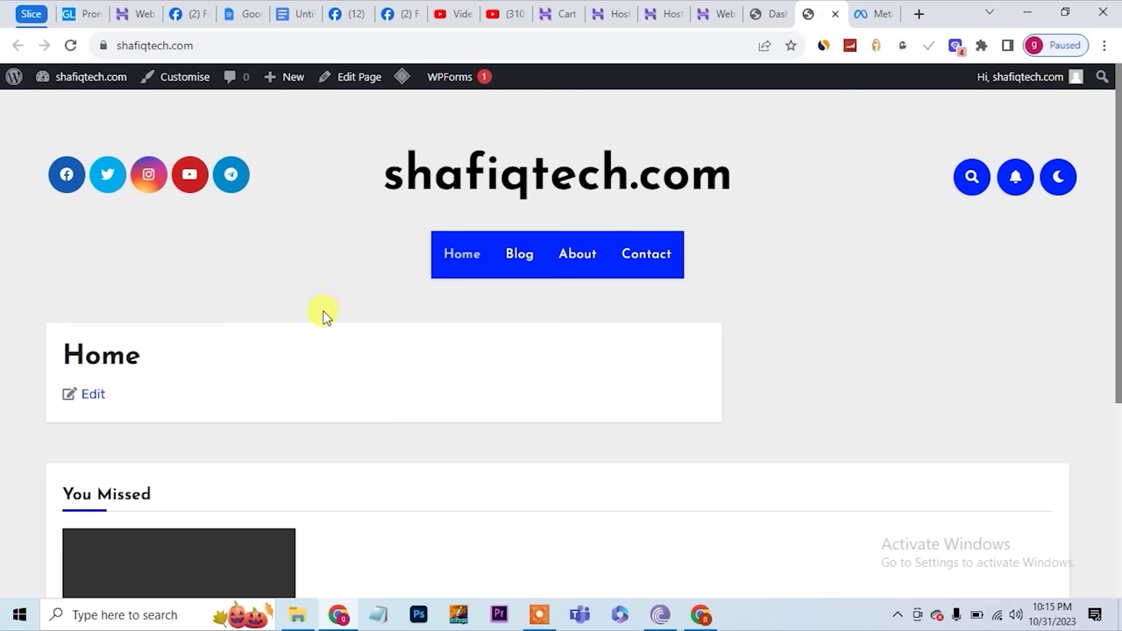
{"action": "scroll", "coordinate": [320, 309], "scroll_direction": "down", "scroll_amount": 1}
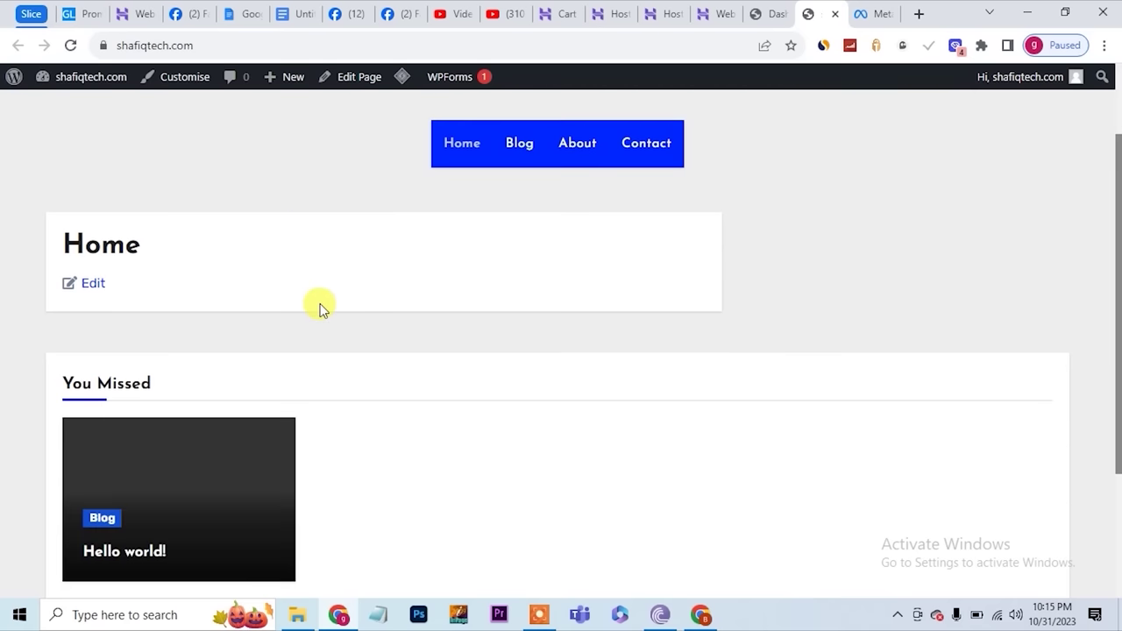
{"action": "scroll", "coordinate": [363, 331], "scroll_direction": "down", "scroll_amount": 1}
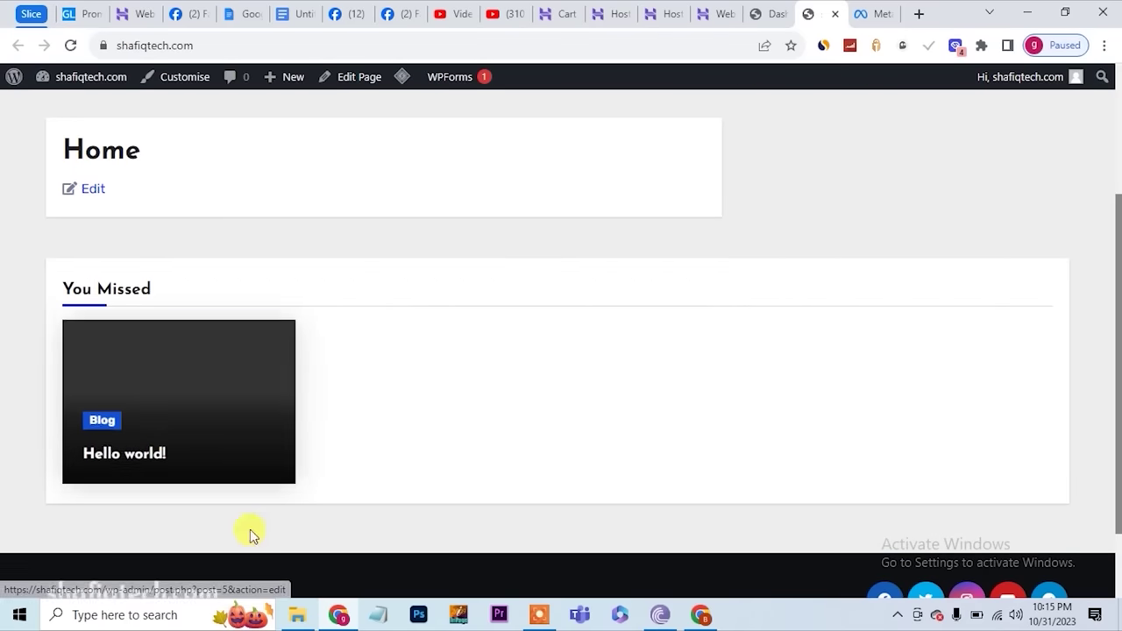
{"action": "scroll", "coordinate": [320, 445], "scroll_direction": "down", "scroll_amount": 1}
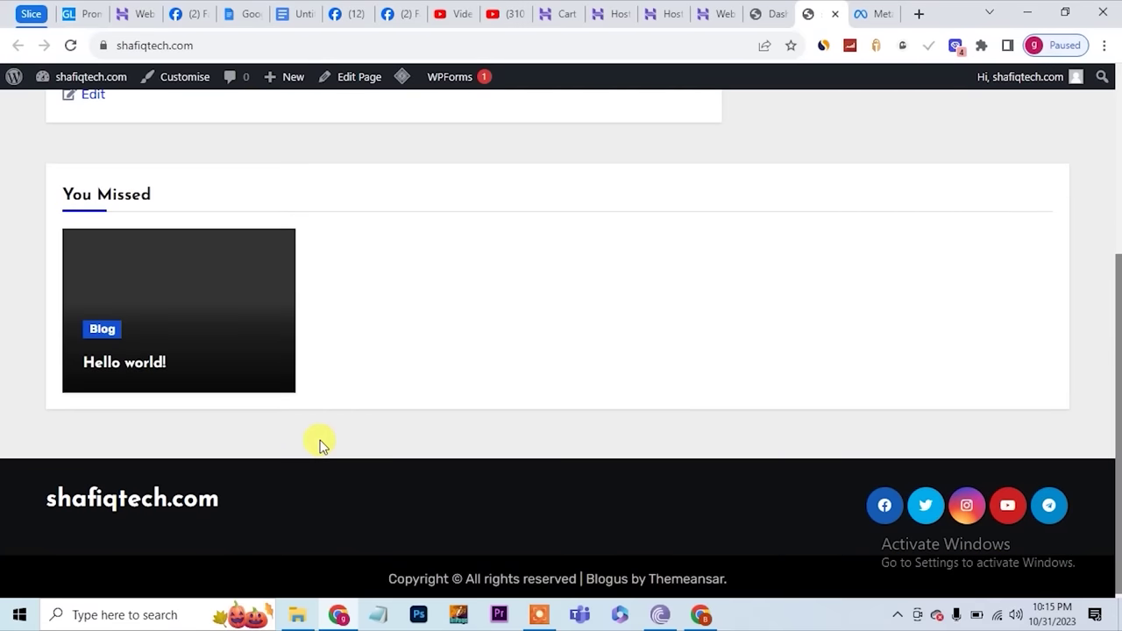
{"action": "scroll", "coordinate": [320, 445], "scroll_direction": "down", "scroll_amount": 1}
{"action": "scroll", "coordinate": [320, 445], "scroll_direction": "up", "scroll_amount": 3}
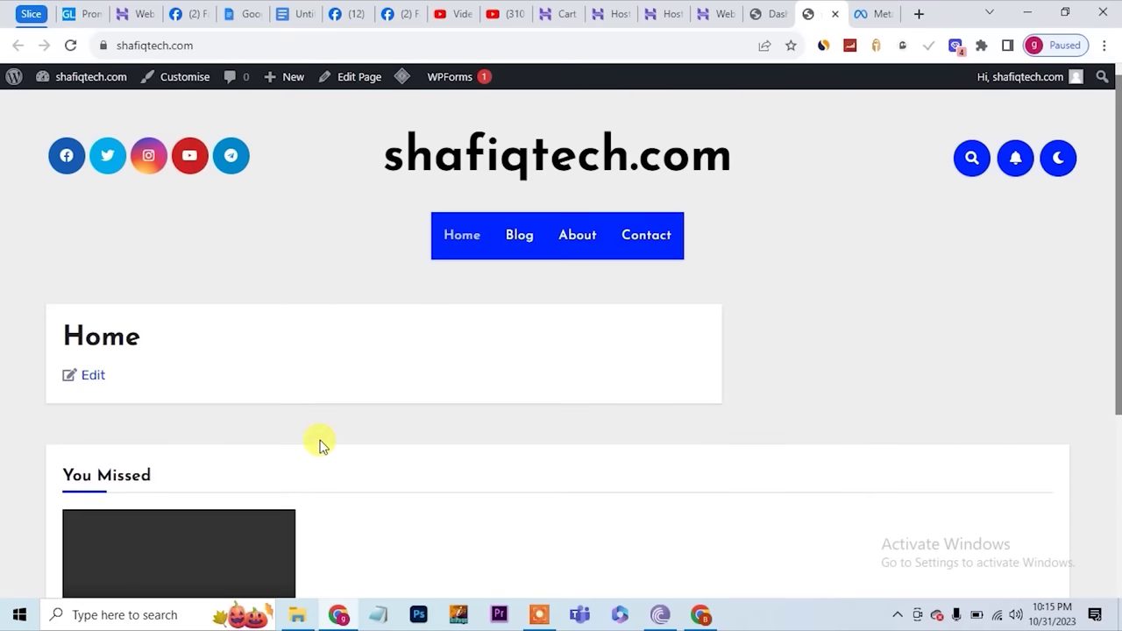
{"action": "scroll", "coordinate": [320, 445], "scroll_direction": "up", "scroll_amount": 1}
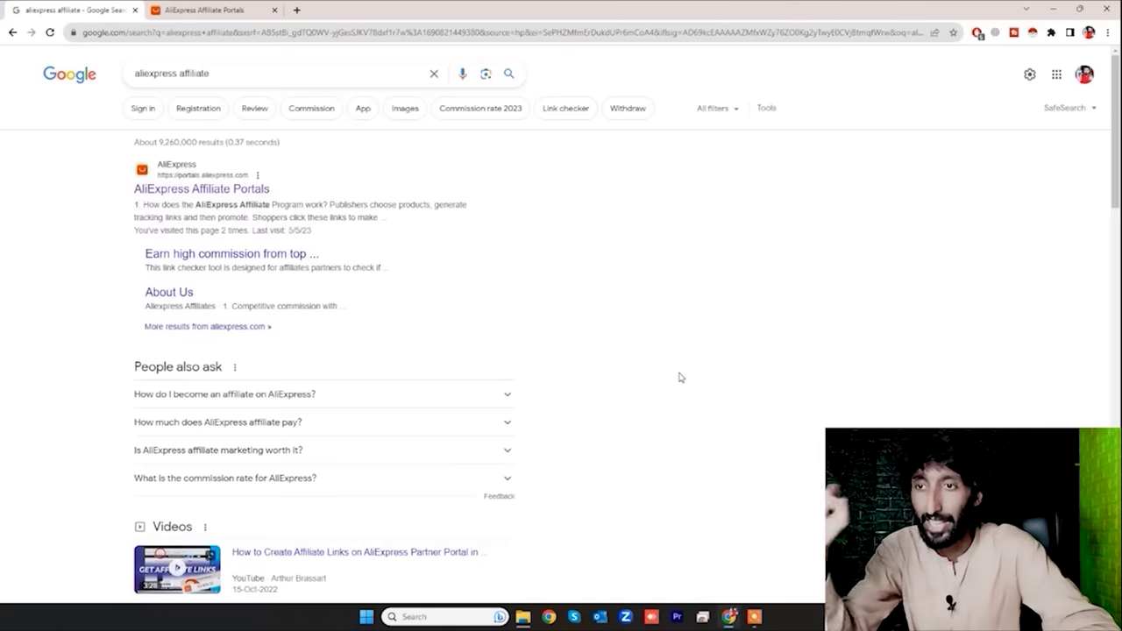
Step: Search Google for 'aliexpress affiliate' and register on Portals up to the 4-digit email code
{"action": "mouse_move", "coordinate": [289, 594]}
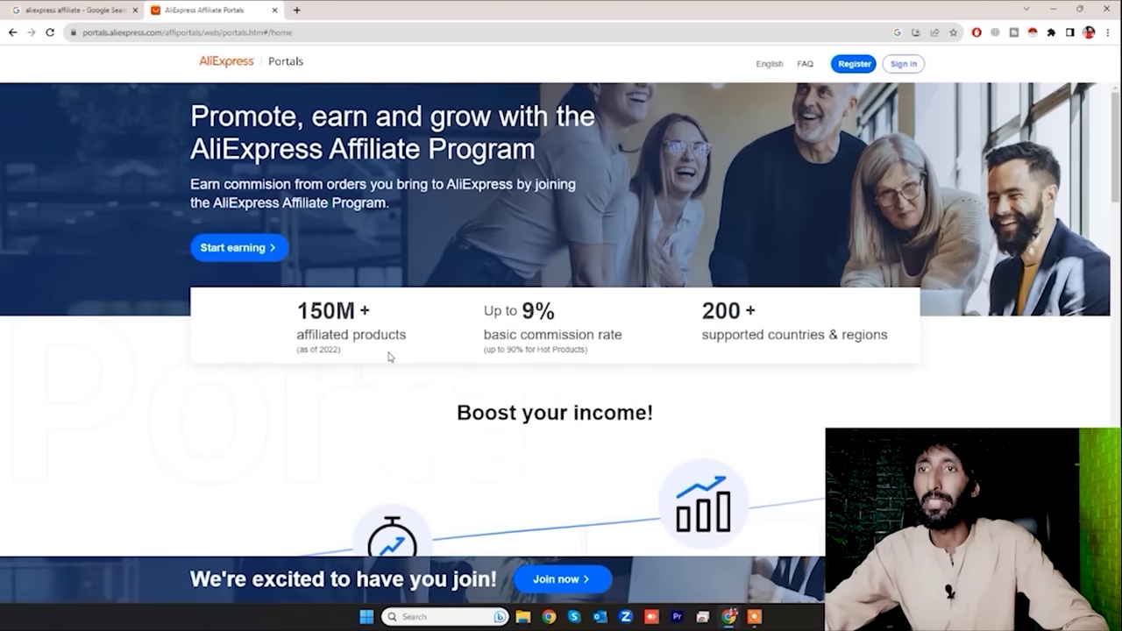
Step: Open the Create Your AliExpress Affiliate Account form at Basic information
{"action": "mouse_move", "coordinate": [464, 605]}
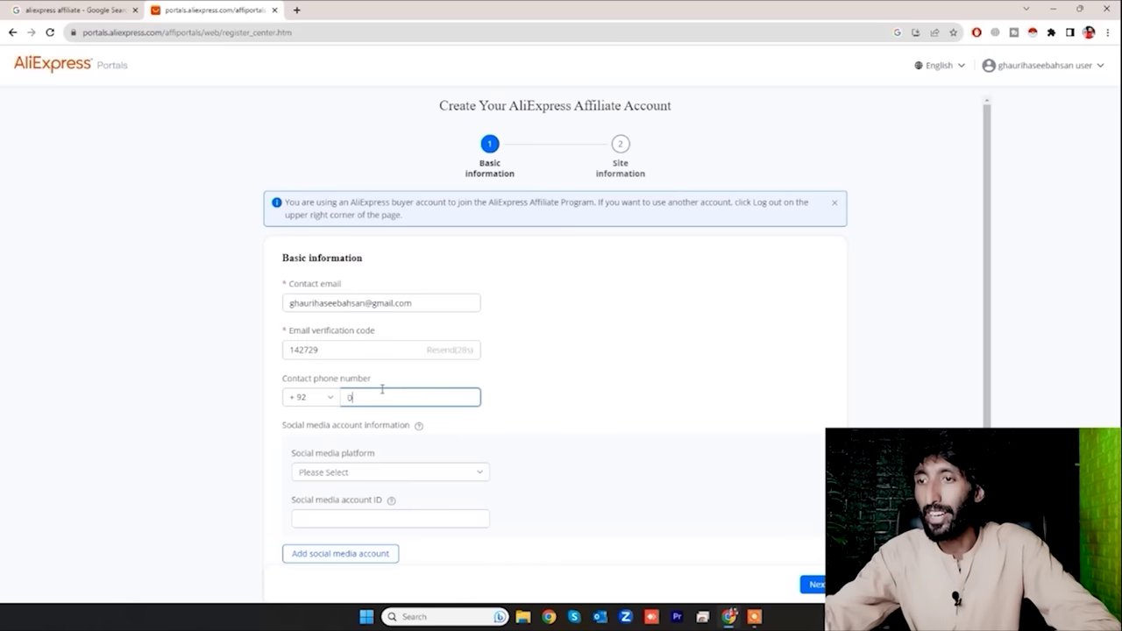
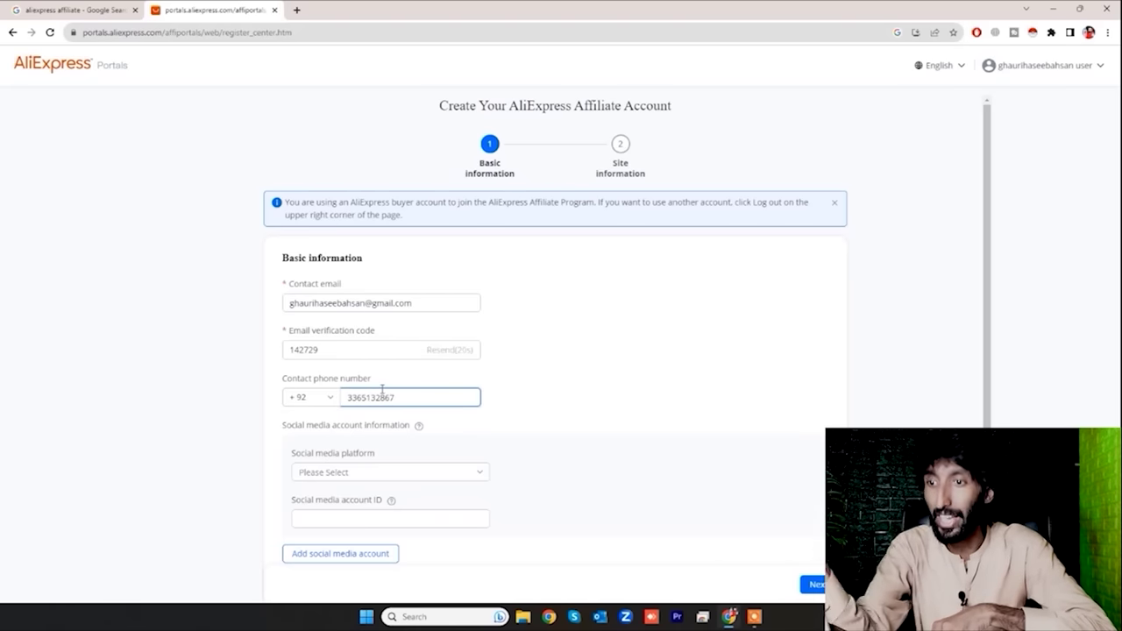
Step: Enter the emailed verification code into the registration form
{"action": "scroll", "coordinate": [369, 445], "scroll_direction": "down", "scroll_amount": 1}
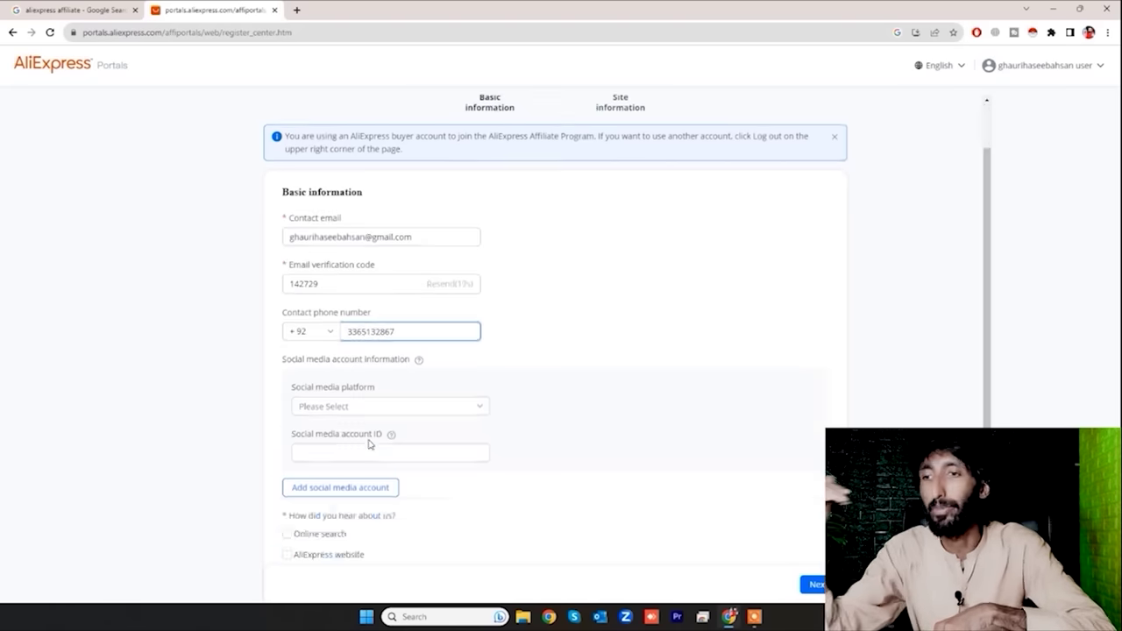
{"action": "scroll", "coordinate": [368, 444], "scroll_direction": "down", "scroll_amount": 1}
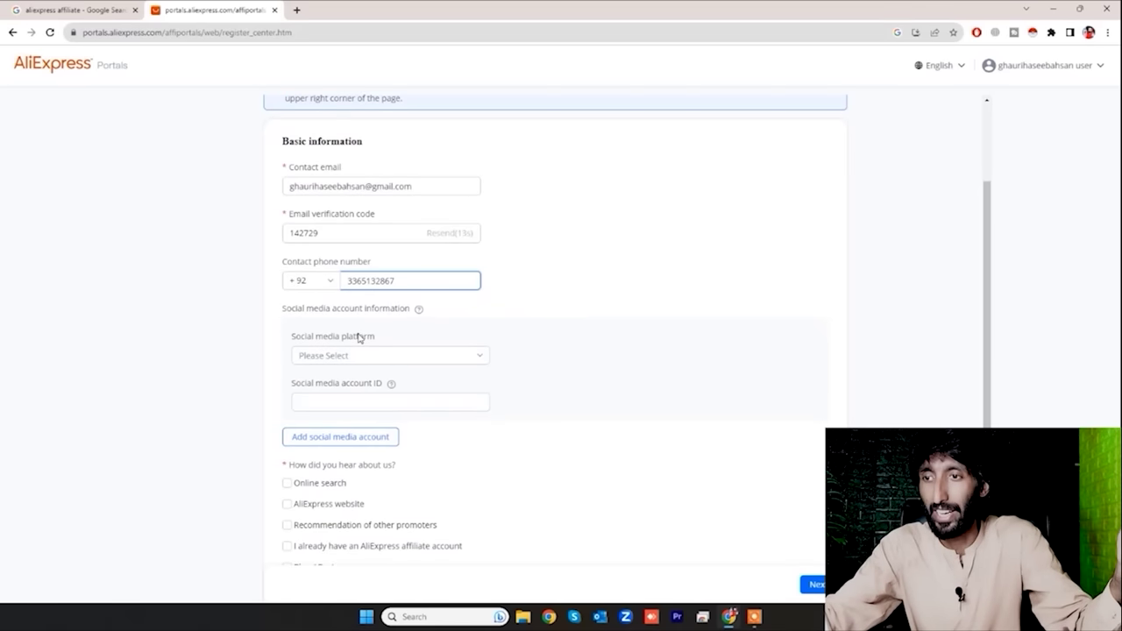
Step: Set the social media platform to Others with the platform name 'Youtube'
{"action": "left_click", "coordinate": [315, 356]}
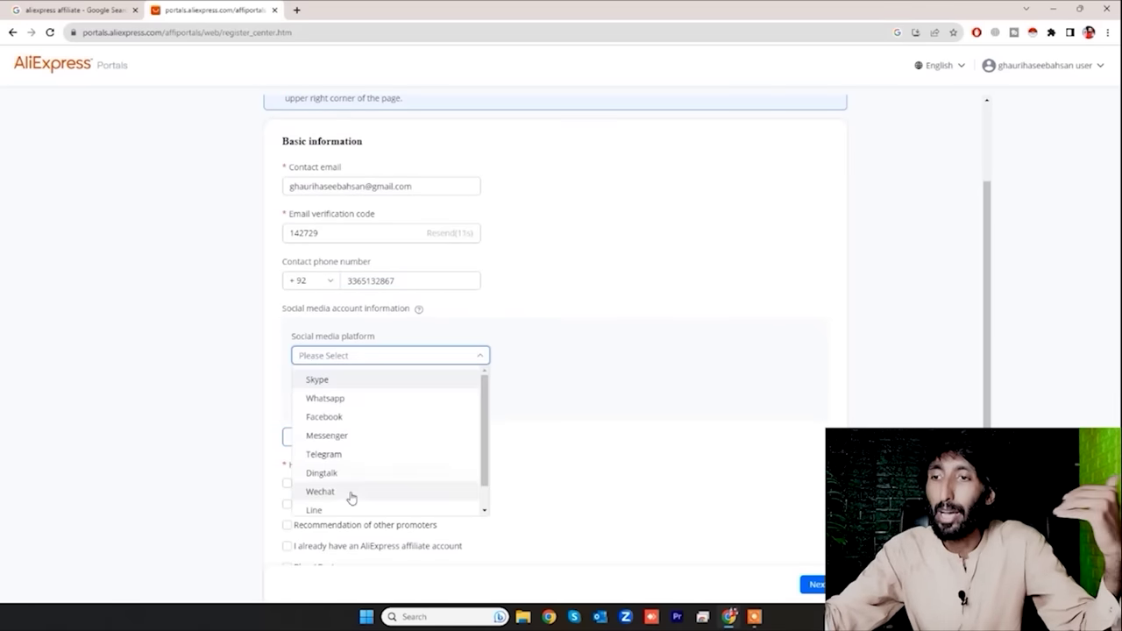
{"action": "scroll", "coordinate": [359, 498], "scroll_direction": "down", "scroll_amount": 1}
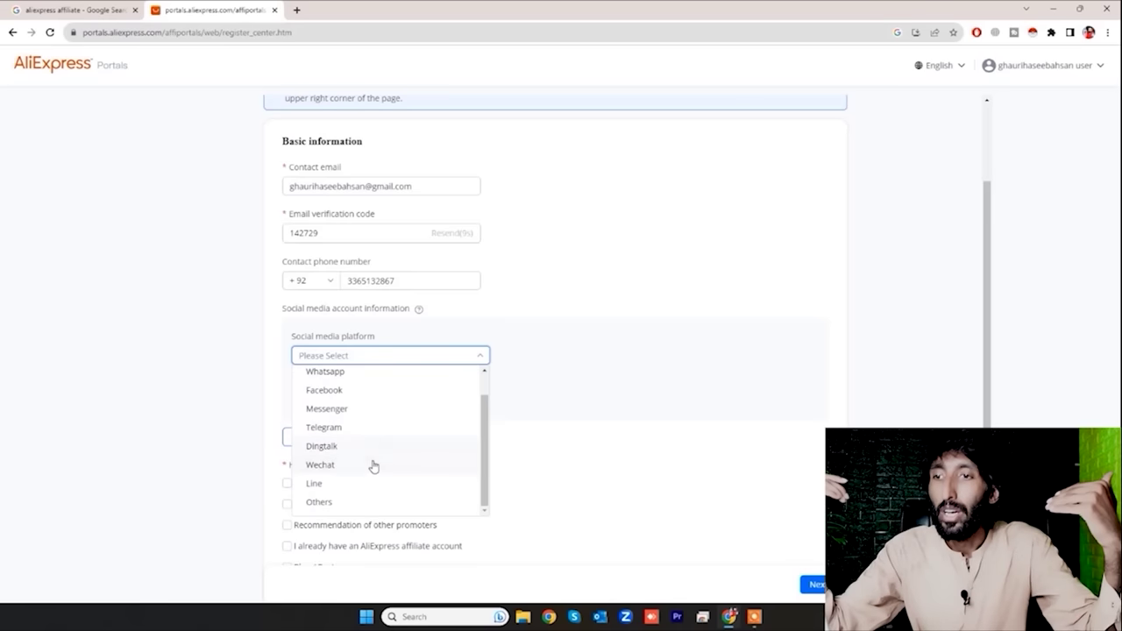
{"action": "scroll", "coordinate": [373, 456], "scroll_direction": "up", "scroll_amount": 1}
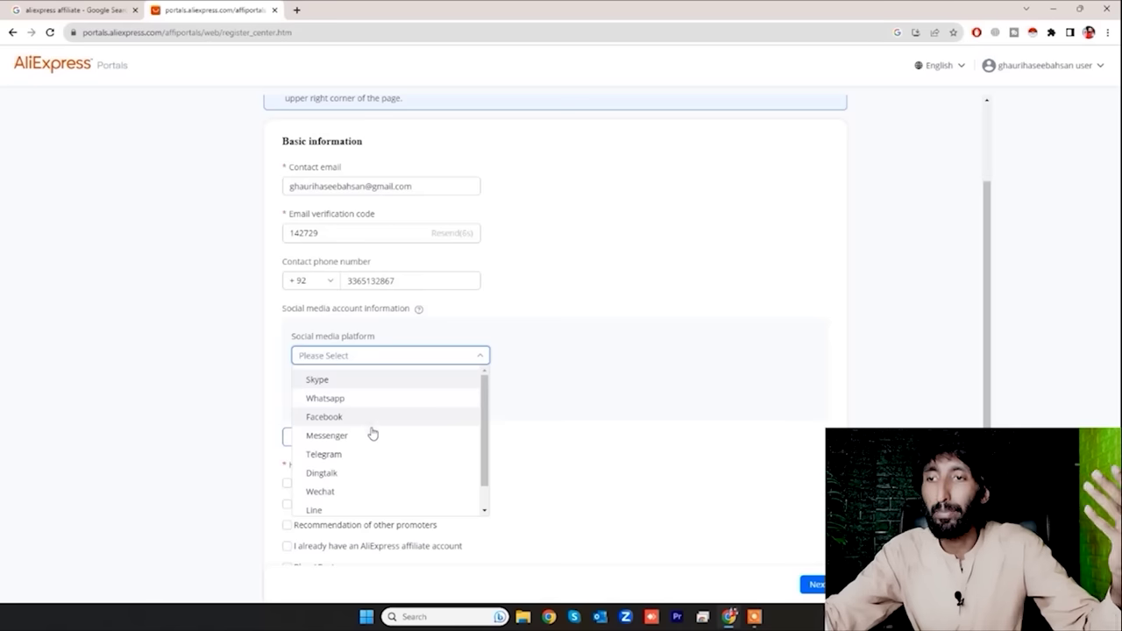
{"action": "scroll", "coordinate": [365, 463], "scroll_direction": "down", "scroll_amount": 1}
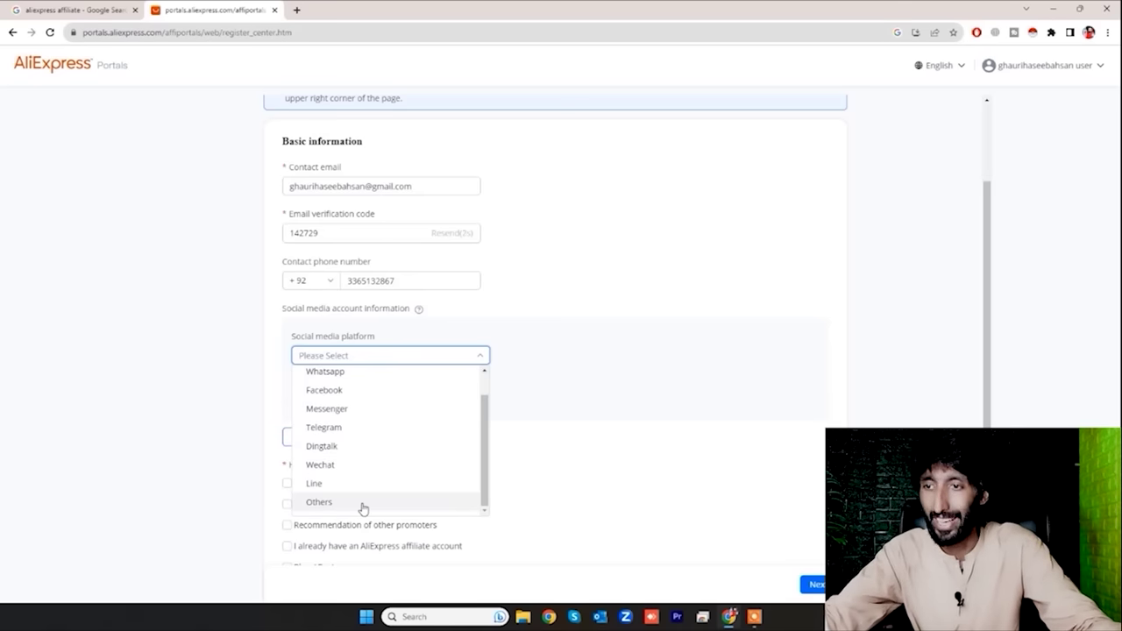
{"action": "left_click", "coordinate": [363, 505]}
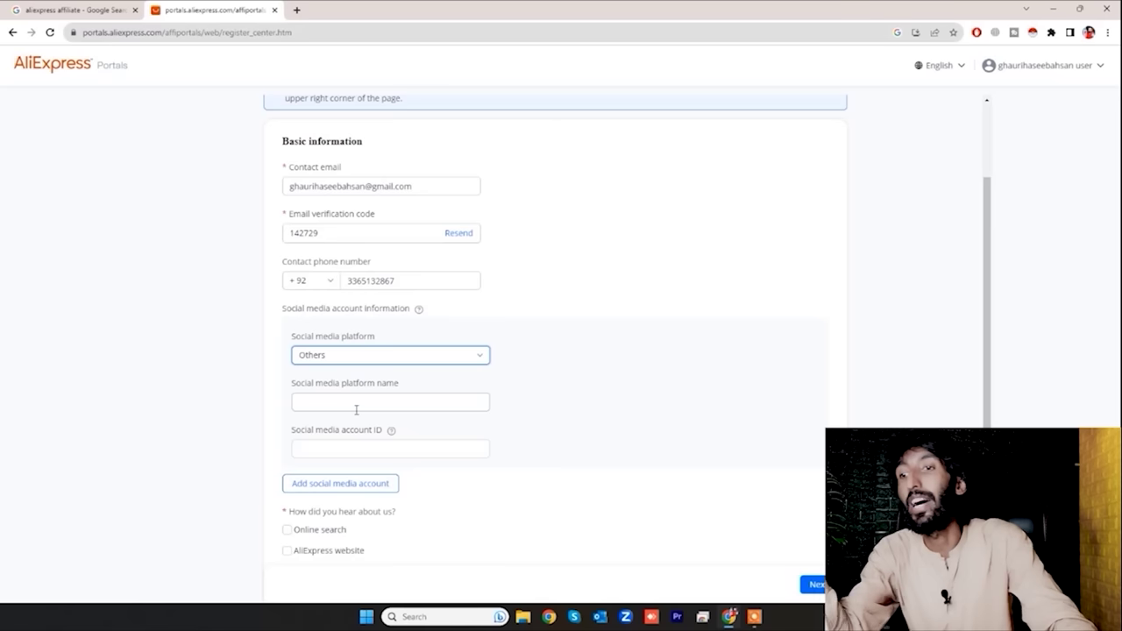
{"action": "mouse_move", "coordinate": [392, 433]}
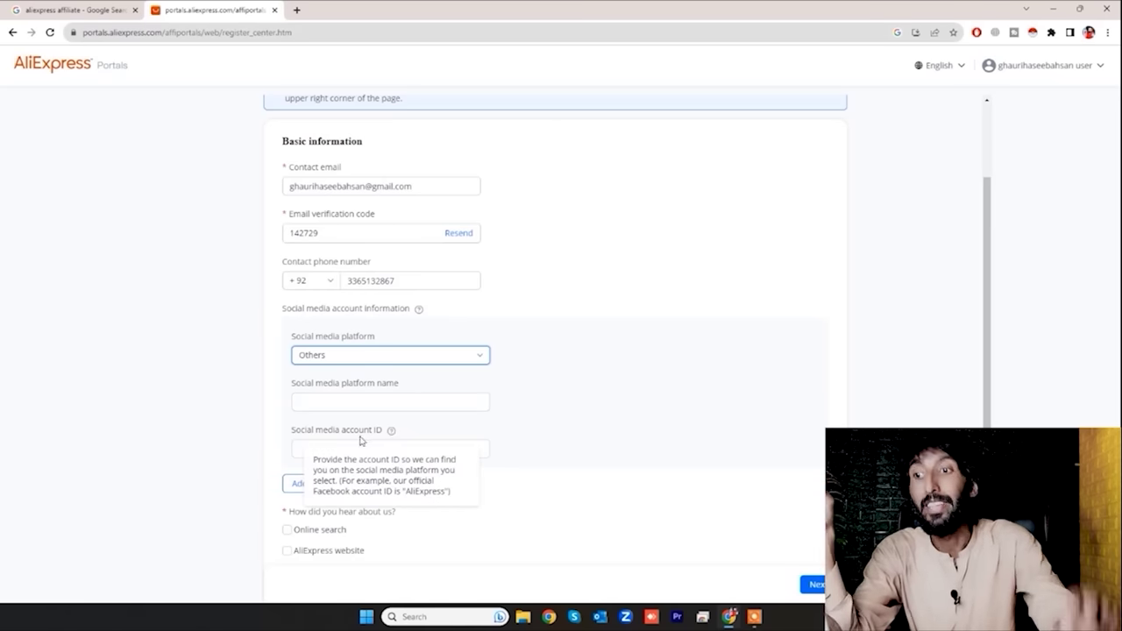
{"action": "left_click", "coordinate": [211, 426]}
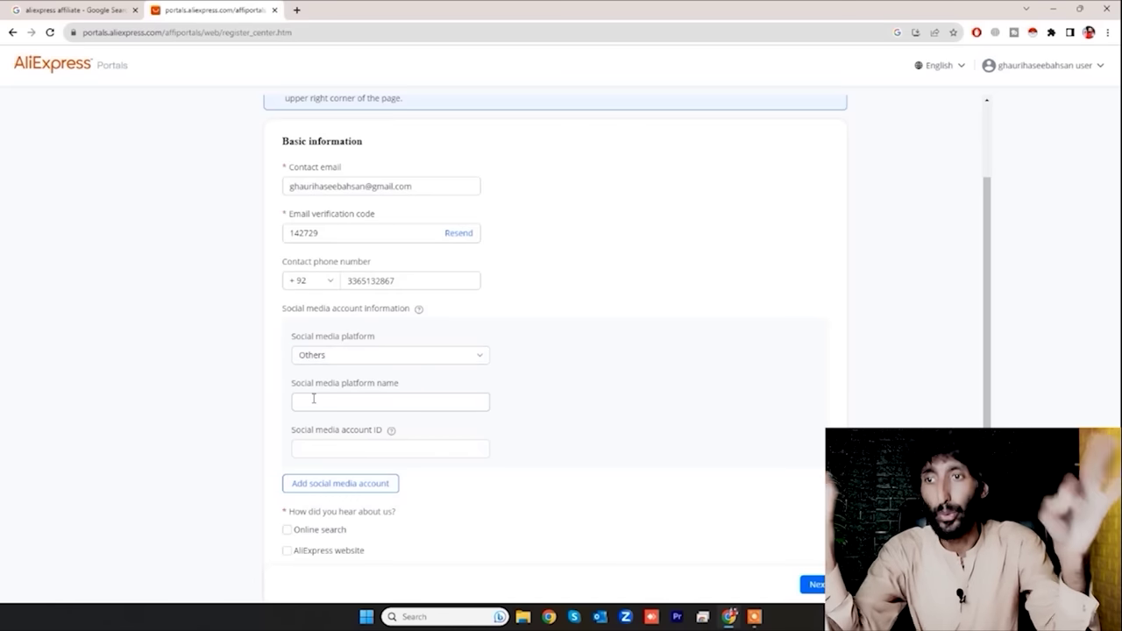
{"action": "left_click", "coordinate": [391, 400]}
{"action": "type", "text": "Youtube"}
{"action": "left_click", "coordinate": [360, 449]}
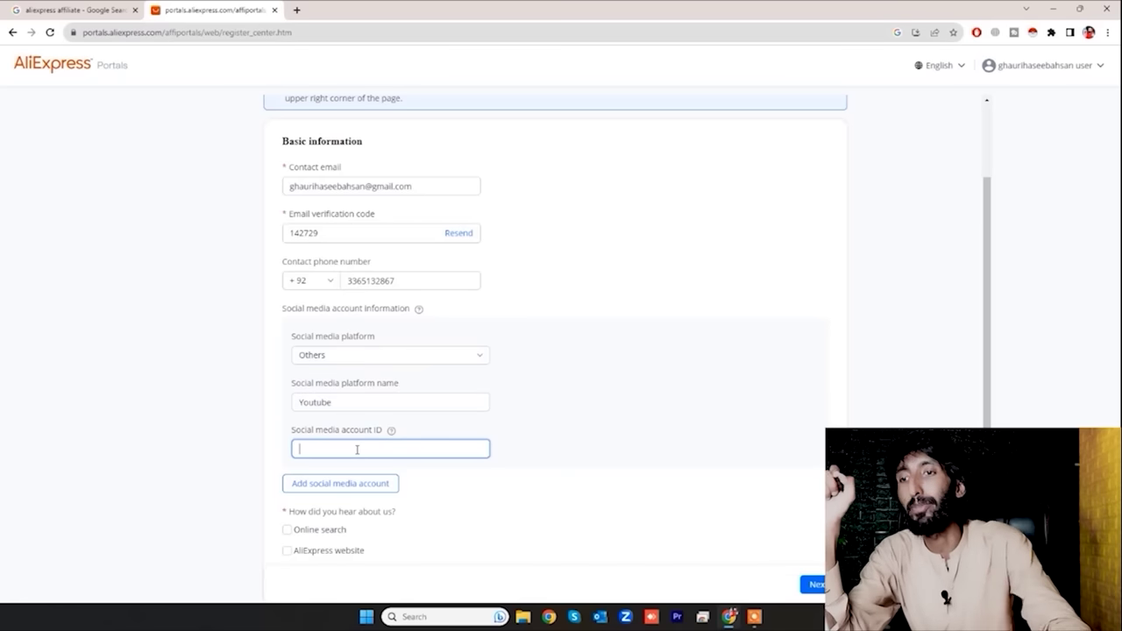
{"action": "left_click", "coordinate": [298, 11]}
Step: Load youtube.com in the new browser tab
{"action": "type", "text": "youtube.com"}
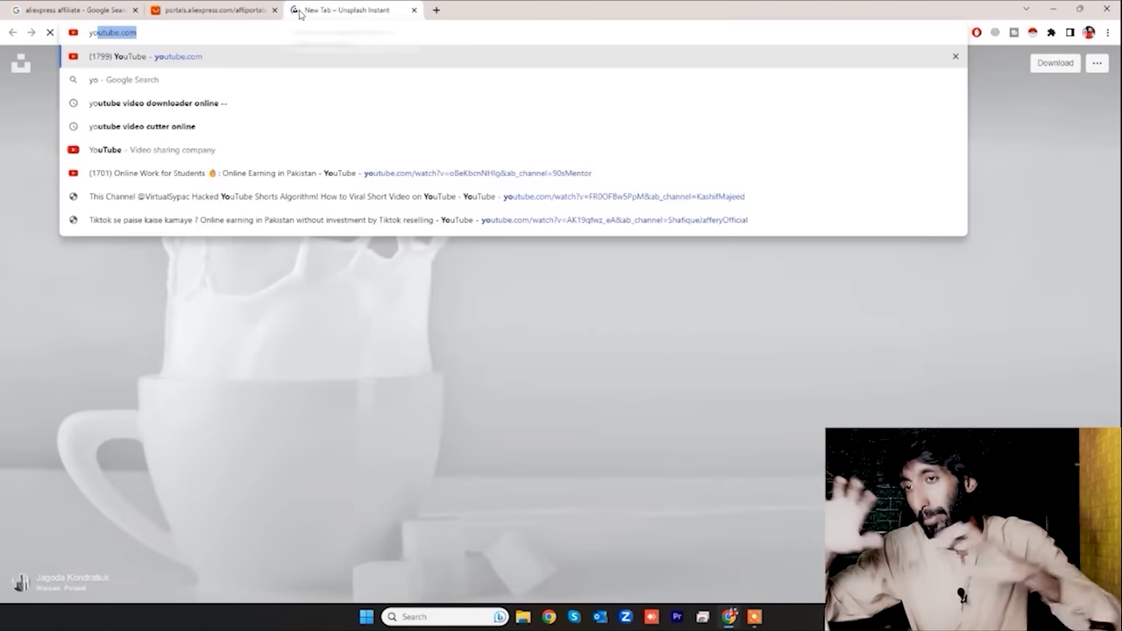
{"action": "key", "text": "Return"}
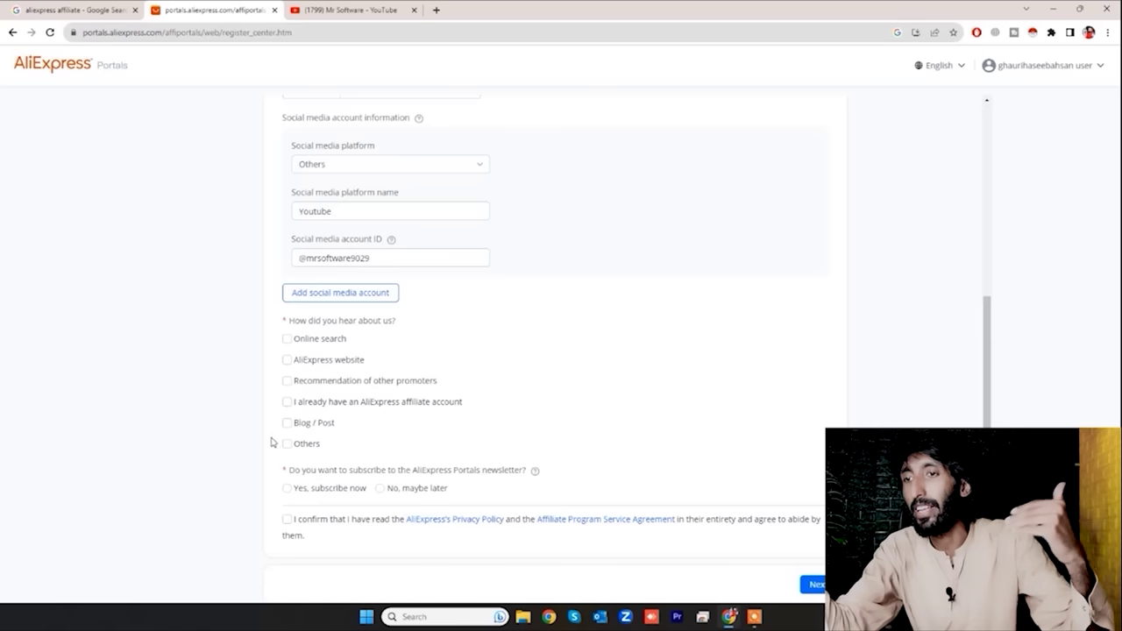
Step: Pick 'Recommendation of other promoters' as the referral source, choose 'No, maybe later' for the newsletter, and accept the agreement
{"action": "left_click", "coordinate": [287, 381]}
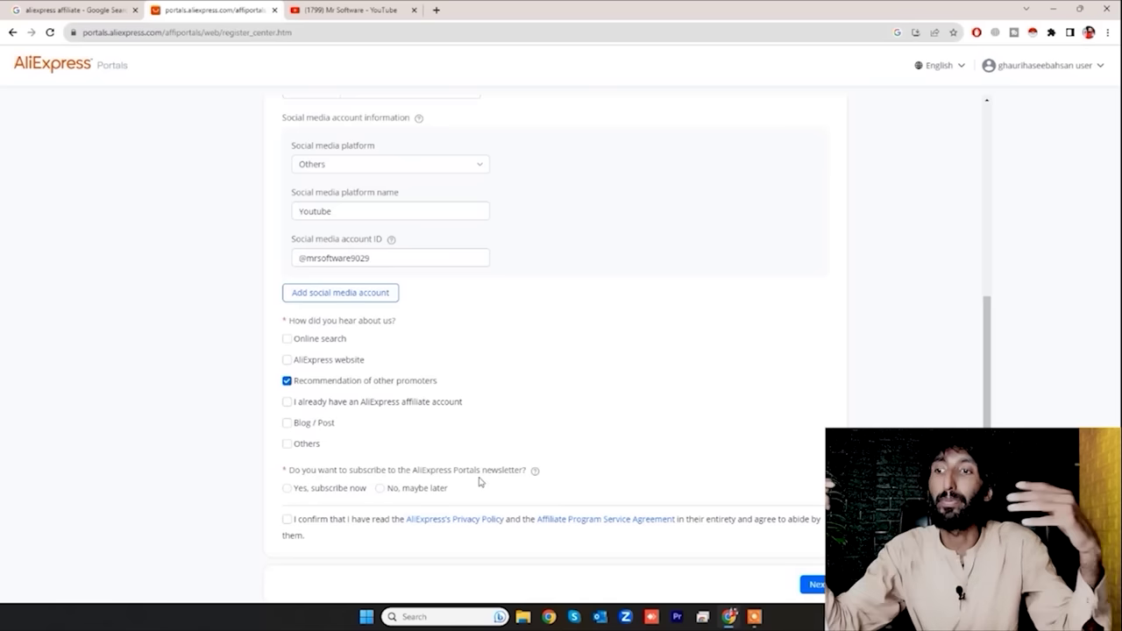
{"action": "mouse_move", "coordinate": [531, 478]}
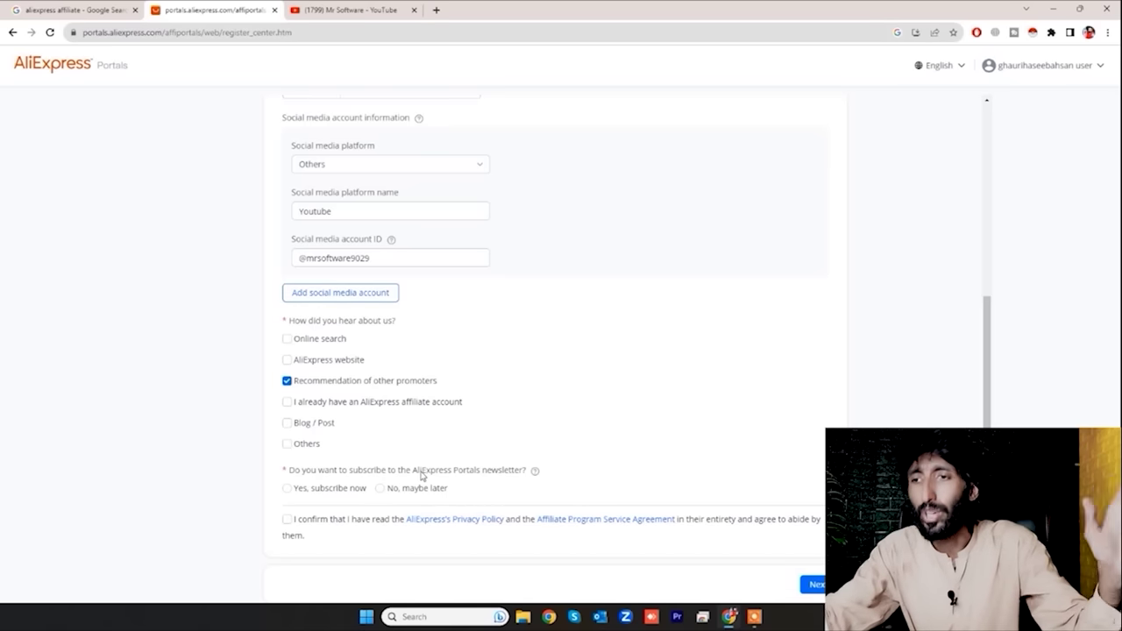
{"action": "left_click", "coordinate": [380, 488]}
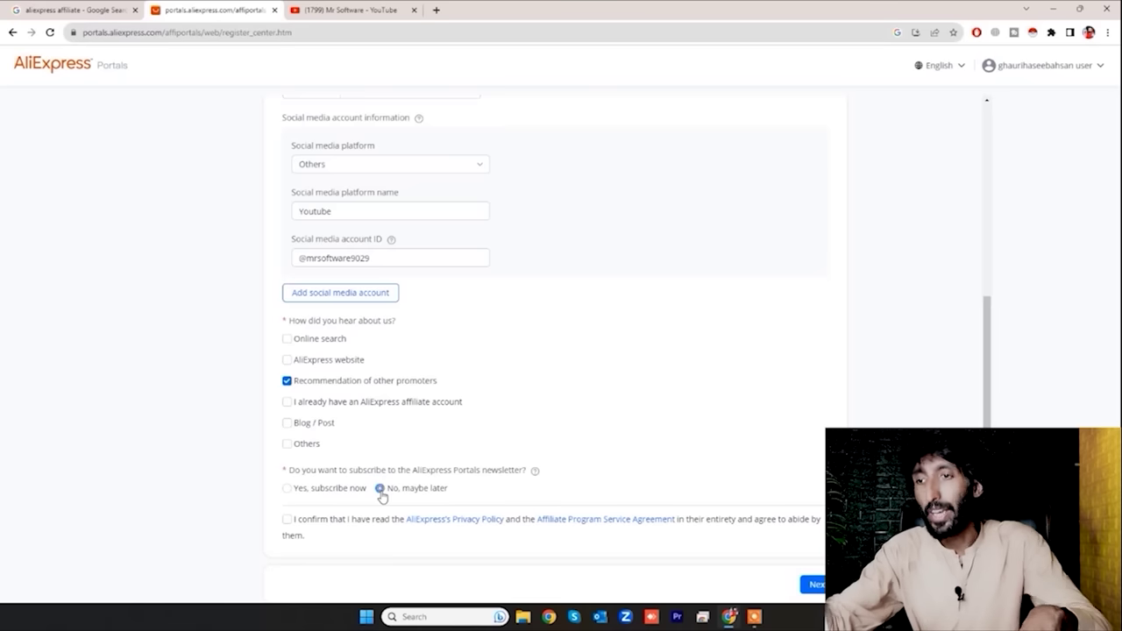
{"action": "left_click", "coordinate": [287, 520]}
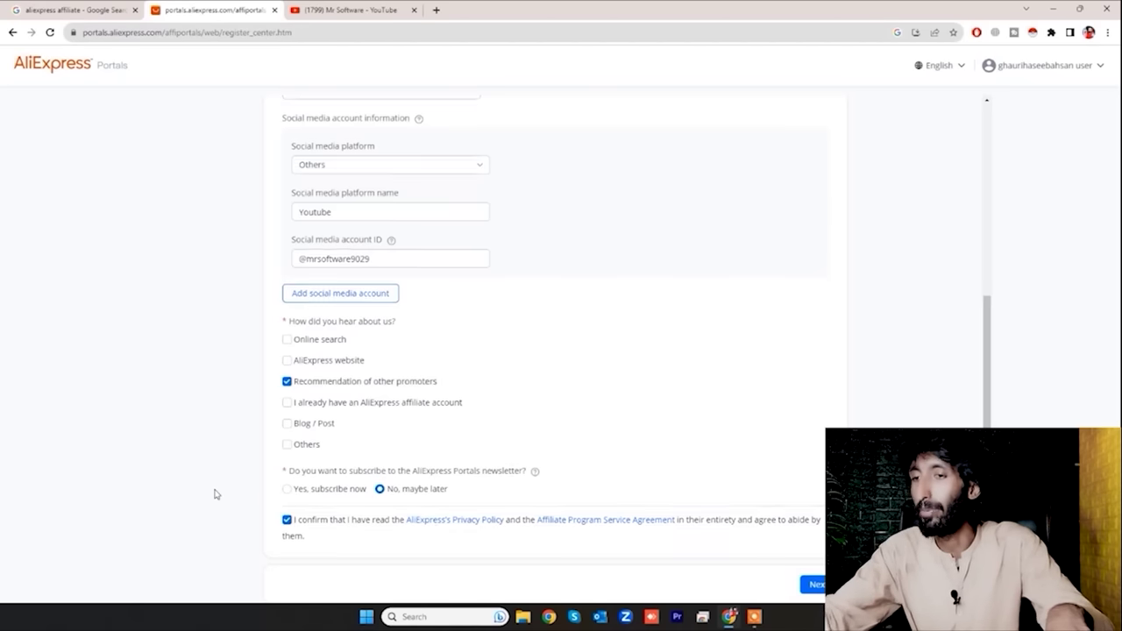
{"action": "scroll", "coordinate": [215, 495], "scroll_direction": "up", "scroll_amount": 5}
{"action": "scroll", "coordinate": [215, 495], "scroll_direction": "down", "scroll_amount": 5}
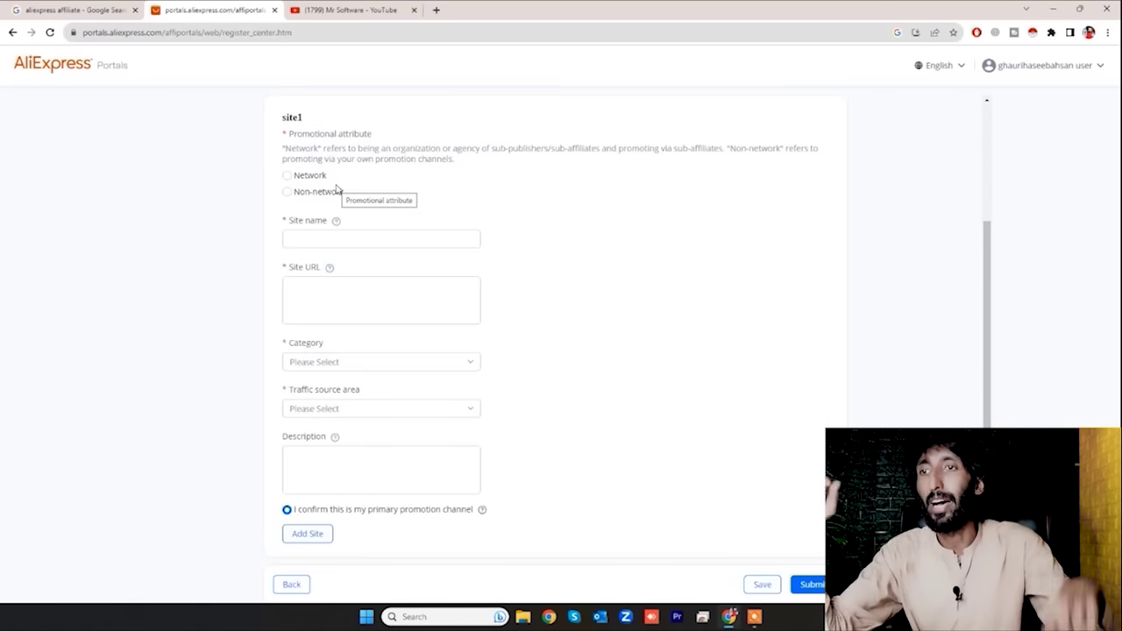
Step: Mark site1 as Non-network with channel type Social, promoting as YouTube influencers
{"action": "scroll", "coordinate": [320, 220], "scroll_direction": "up", "scroll_amount": 2}
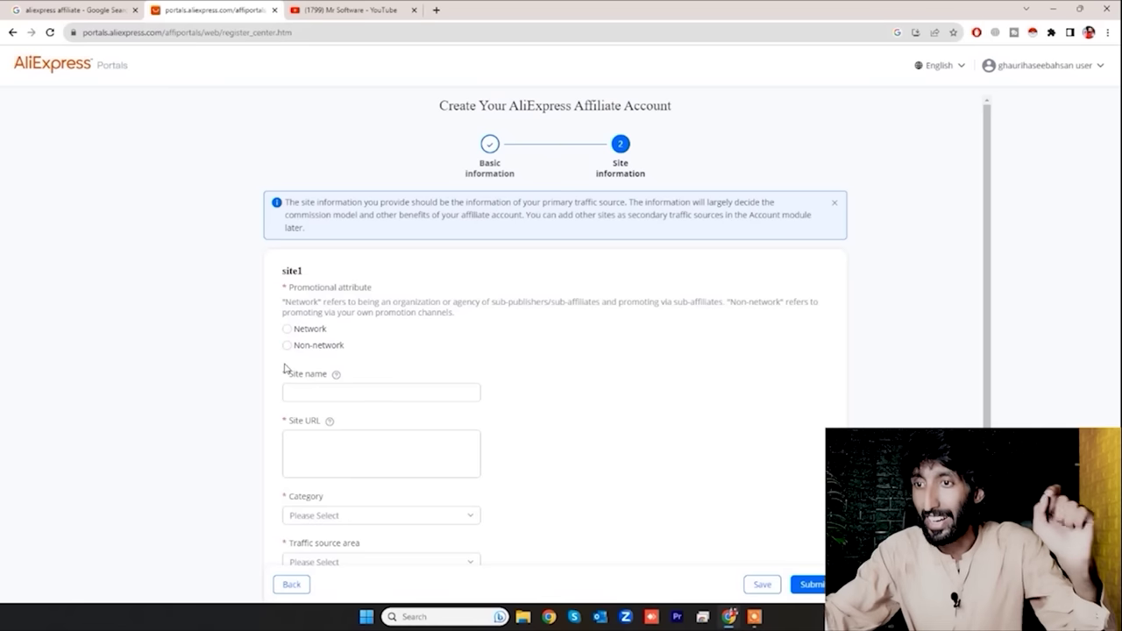
{"action": "left_click", "coordinate": [289, 348]}
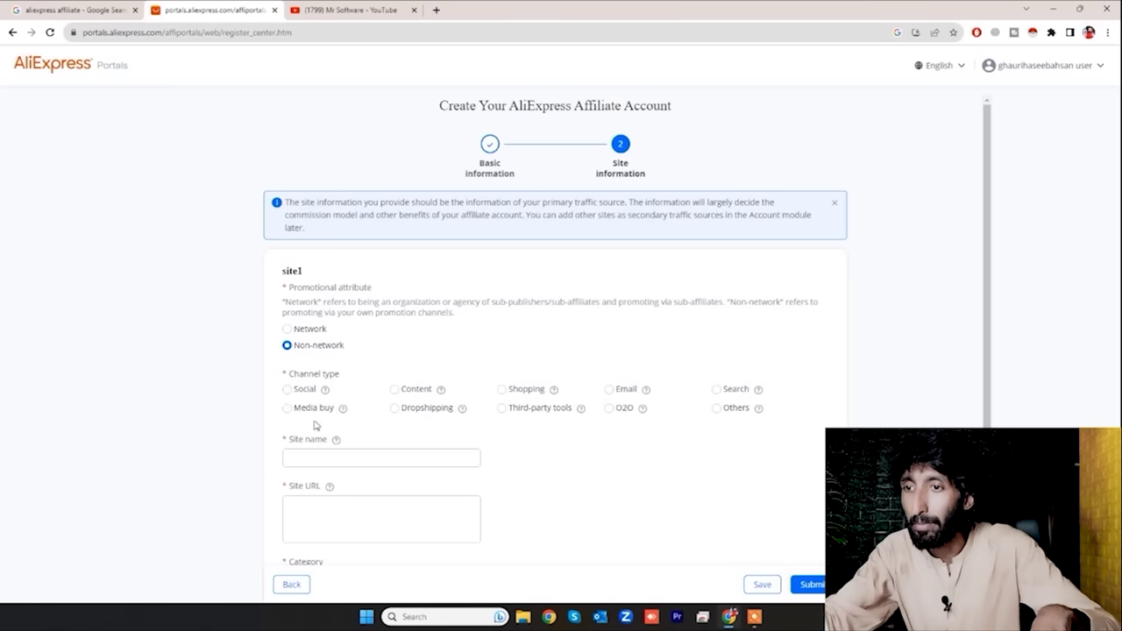
{"action": "left_click", "coordinate": [287, 389]}
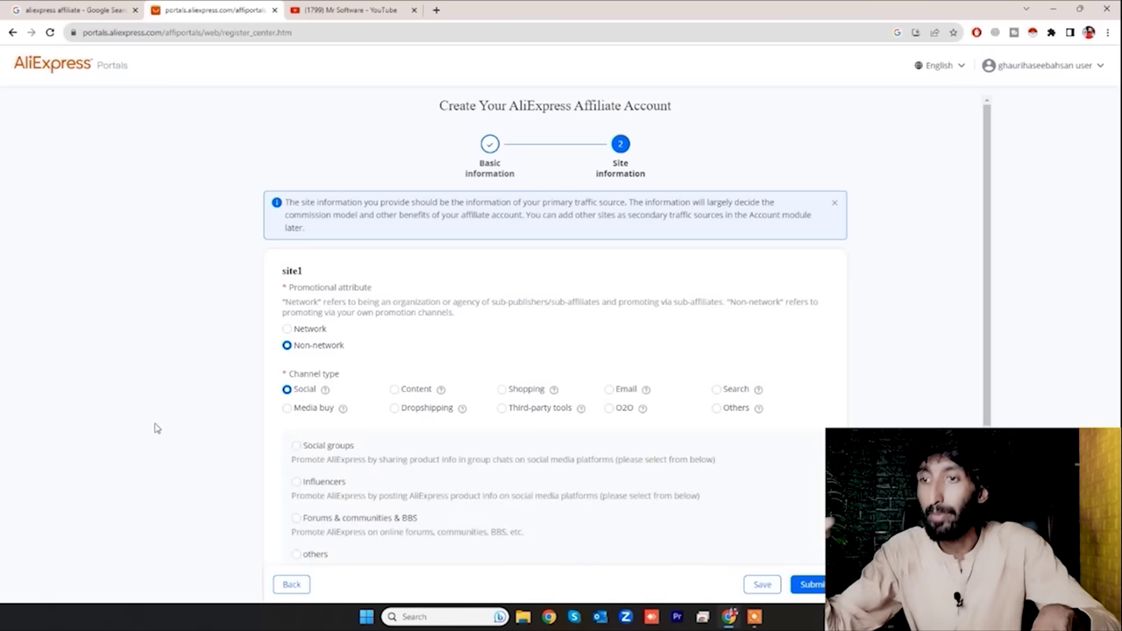
{"action": "scroll", "coordinate": [155, 428], "scroll_direction": "down", "scroll_amount": 2}
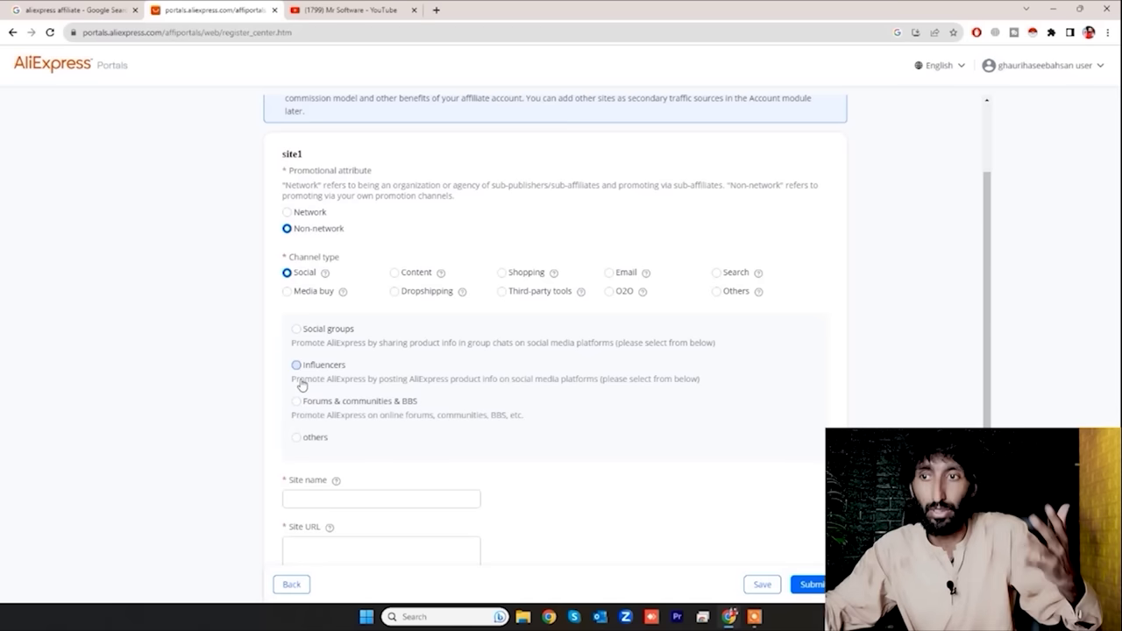
{"action": "left_click", "coordinate": [297, 366]}
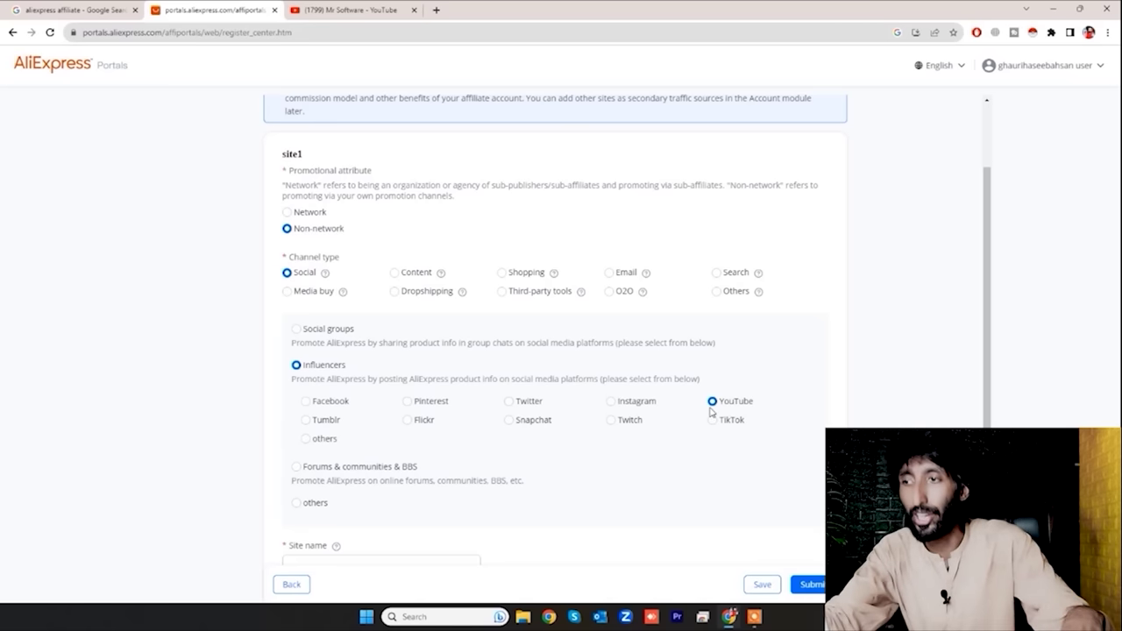
{"action": "scroll", "coordinate": [211, 451], "scroll_direction": "down", "scroll_amount": 2}
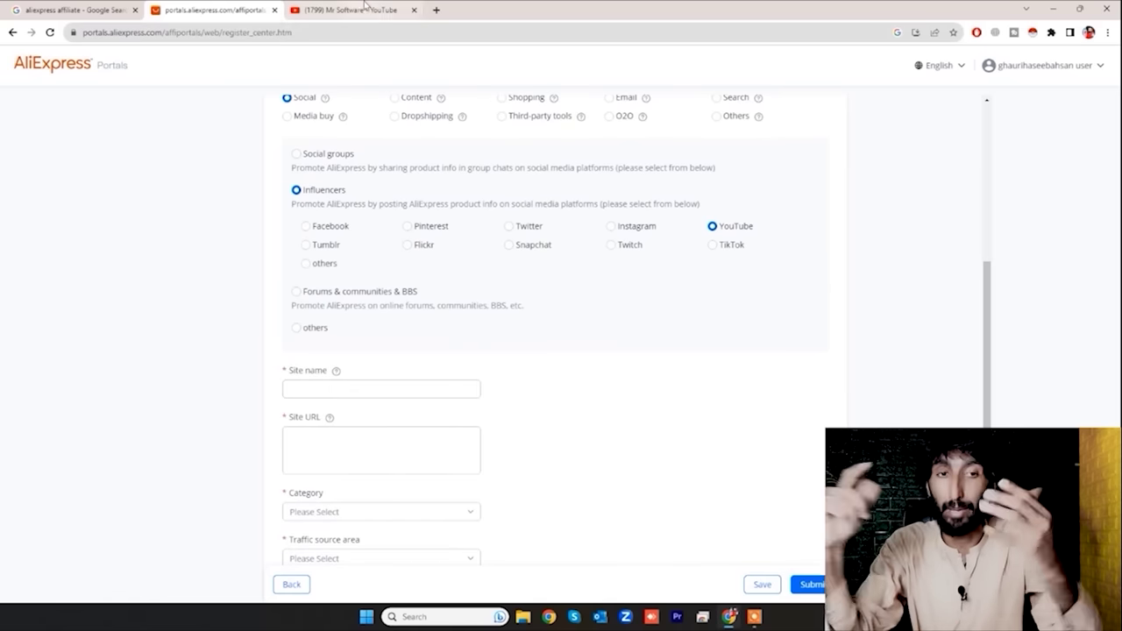
Step: Enter 'Mr software' as the site name and paste the YouTube channel link as the Site URL
{"action": "left_click", "coordinate": [338, 390]}
{"action": "type", "text": "https://www.youtube.com/@mrsoftware9029"}
{"action": "left_click", "coordinate": [344, 447]}
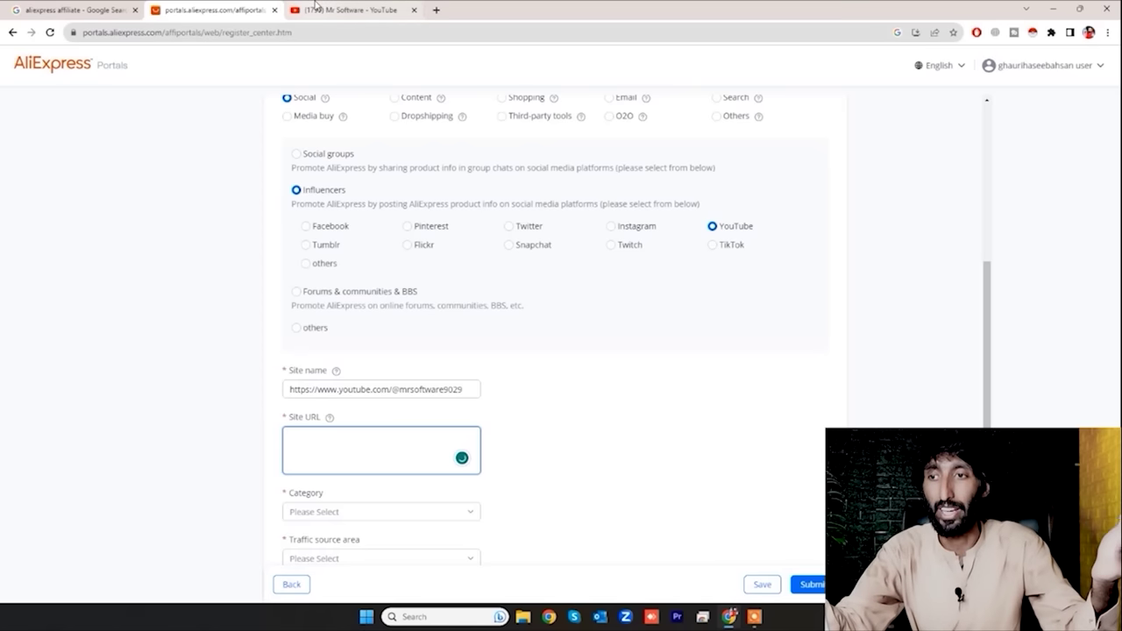
{"action": "triple_click", "coordinate": [443, 389]}
{"action": "type", "text": "\\"}
{"action": "left_click", "coordinate": [539, 375]}
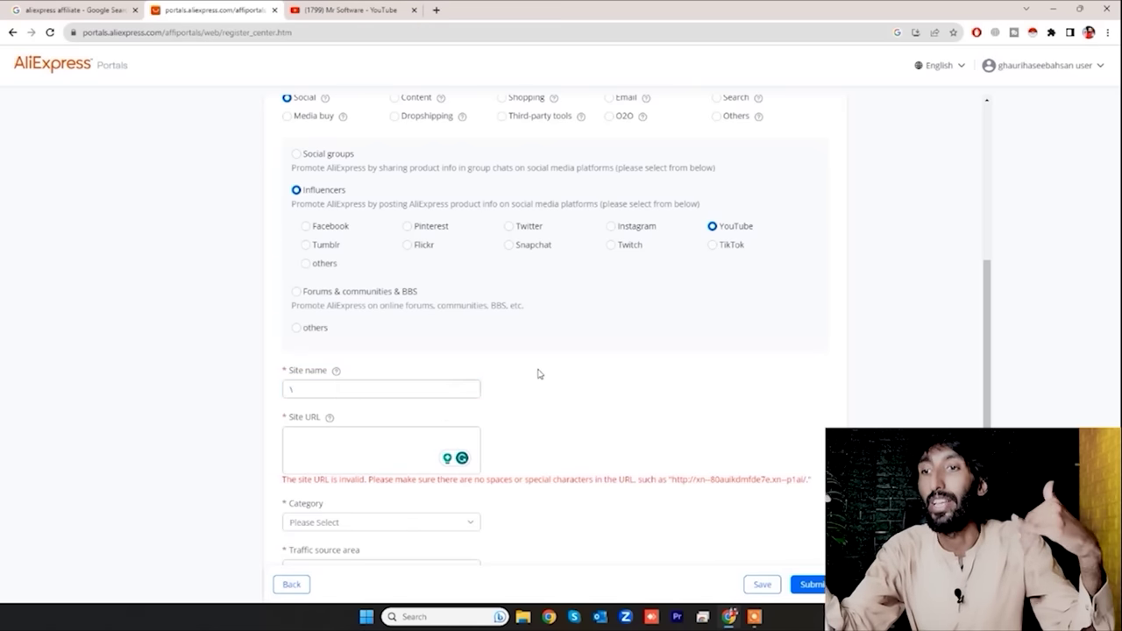
{"action": "left_click", "coordinate": [388, 388]}
{"action": "key", "text": "BackSpace"}
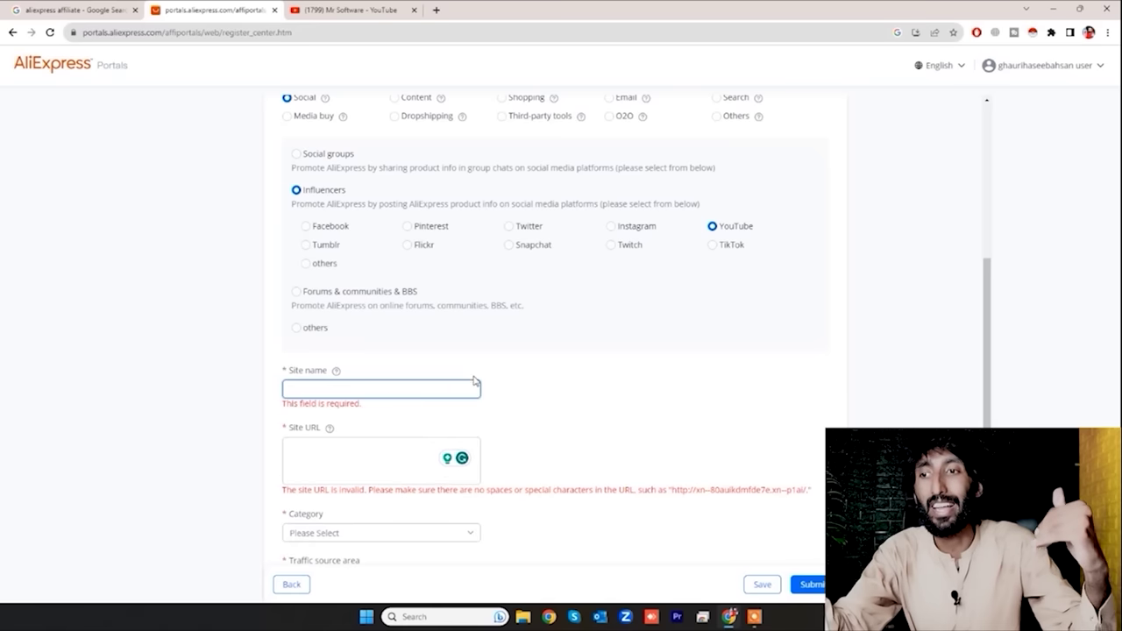
{"action": "left_click", "coordinate": [473, 378]}
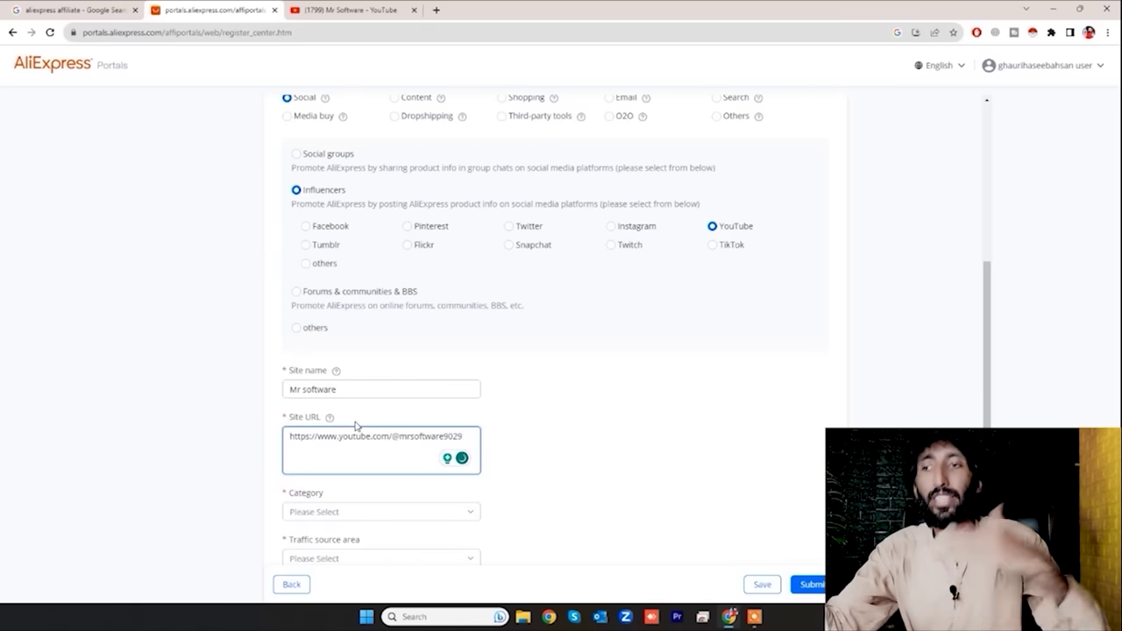
{"action": "scroll", "coordinate": [355, 425], "scroll_direction": "down", "scroll_amount": 3}
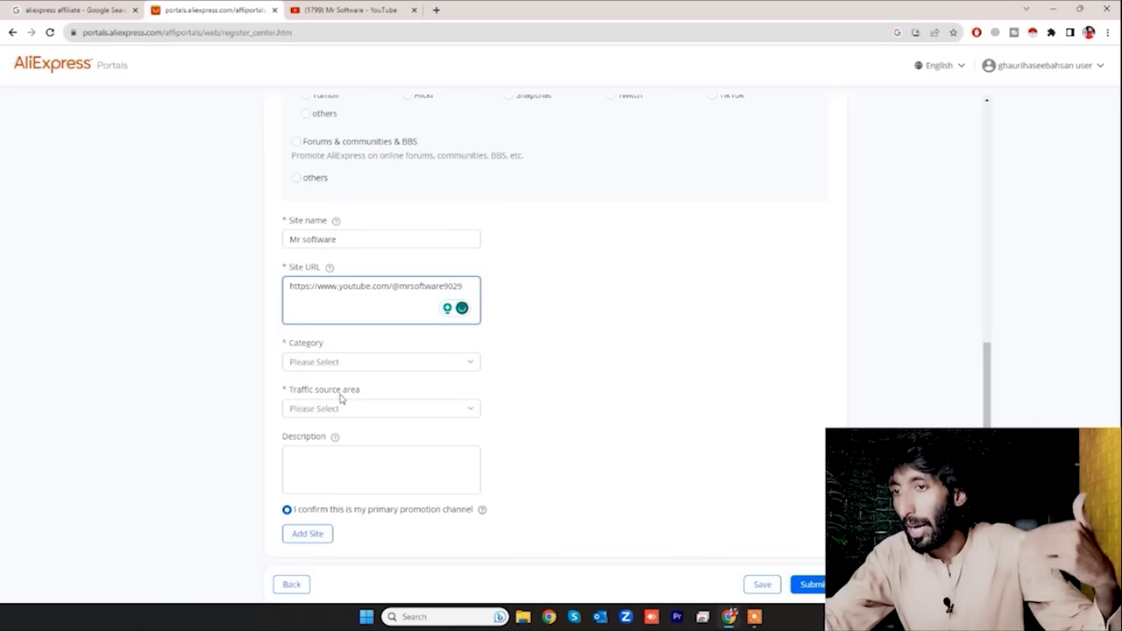
Step: Select categories Computer & Office, Home Improvement, Home & Garden and Toys & Hobbies
{"action": "left_click", "coordinate": [316, 364]}
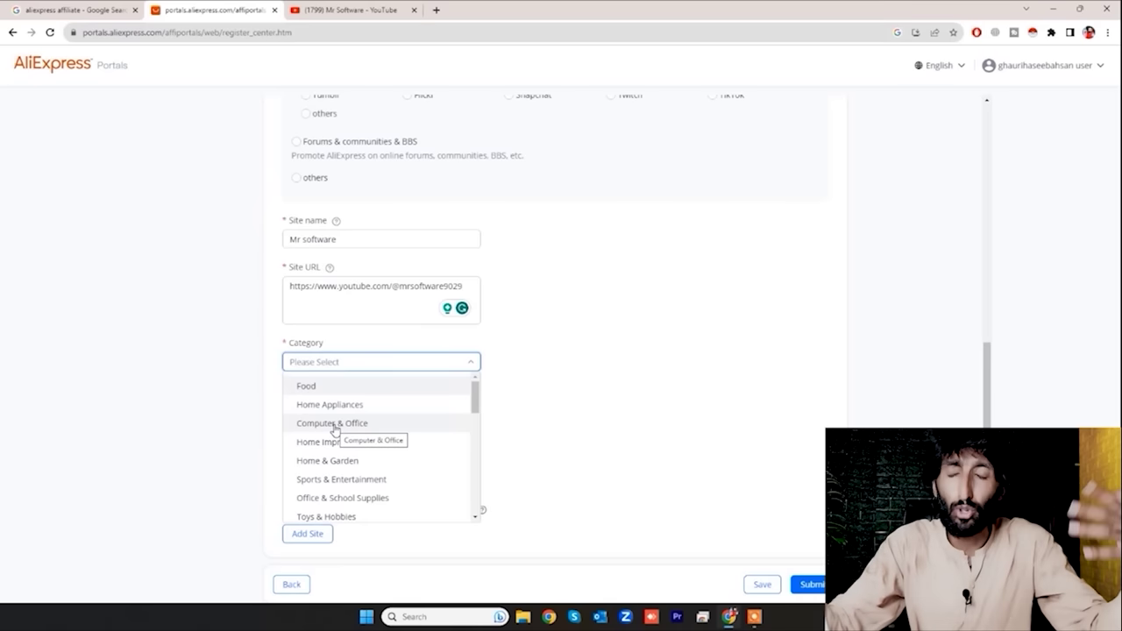
{"action": "left_click", "coordinate": [333, 424]}
{"action": "scroll", "coordinate": [356, 480], "scroll_direction": "down", "scroll_amount": 1}
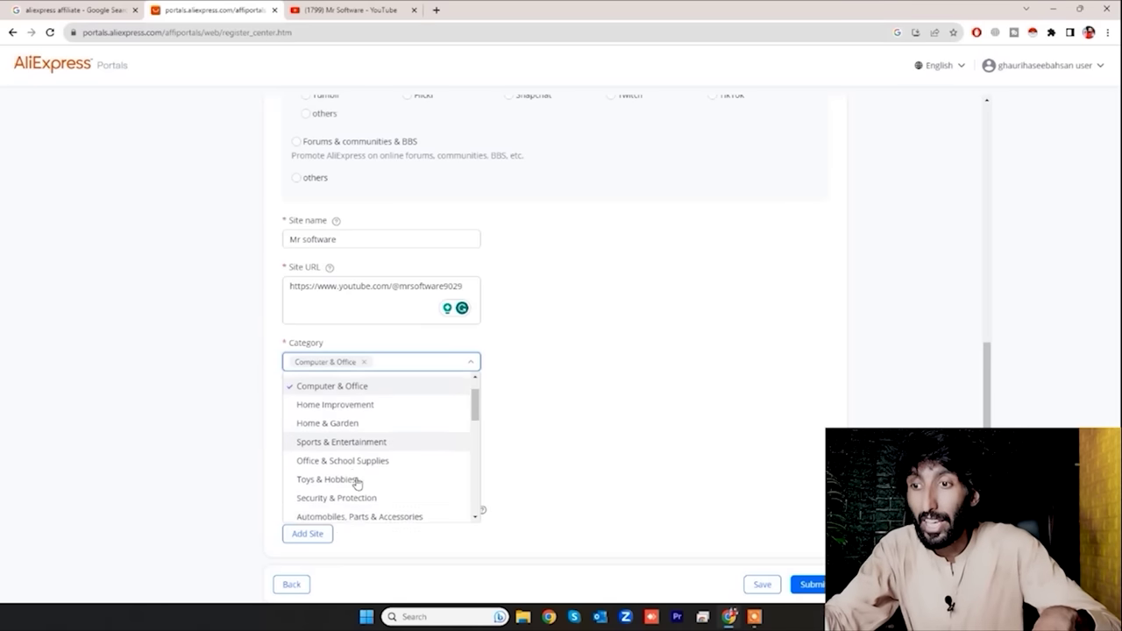
{"action": "scroll", "coordinate": [354, 454], "scroll_direction": "down", "scroll_amount": 1}
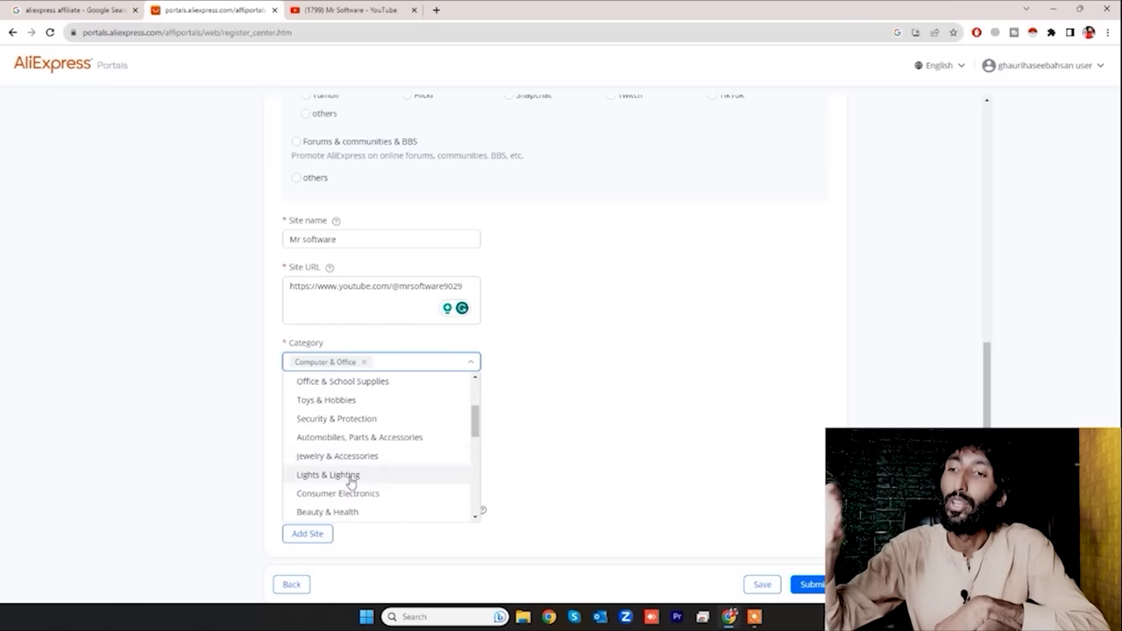
{"action": "scroll", "coordinate": [351, 478], "scroll_direction": "down", "scroll_amount": 1}
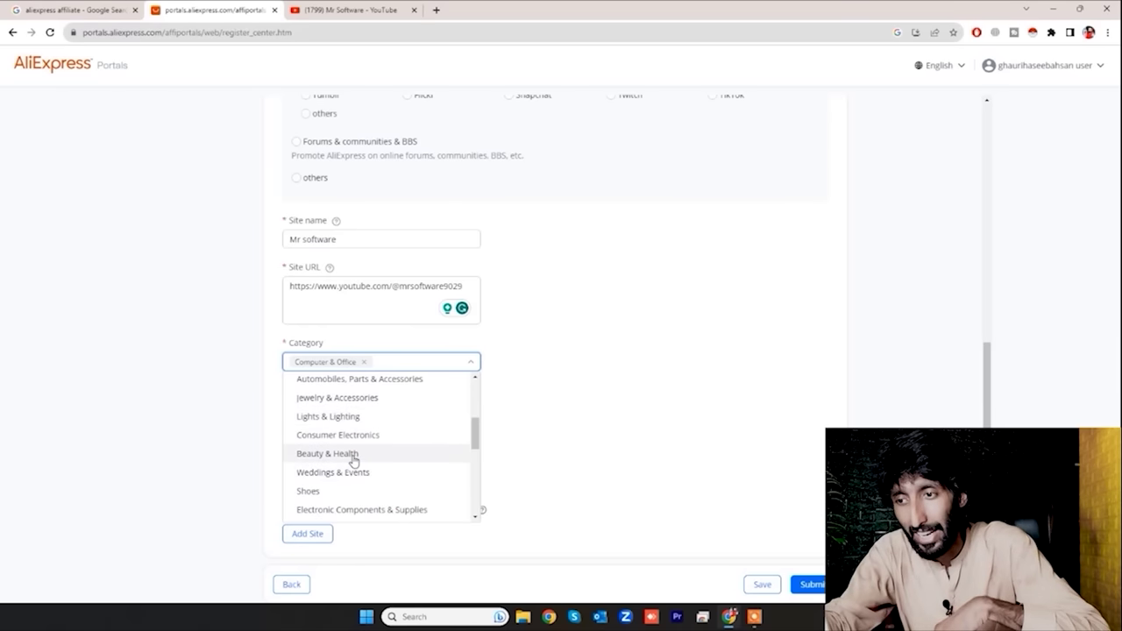
{"action": "scroll", "coordinate": [354, 458], "scroll_direction": "down", "scroll_amount": 2}
{"action": "scroll", "coordinate": [354, 457], "scroll_direction": "down", "scroll_amount": 1}
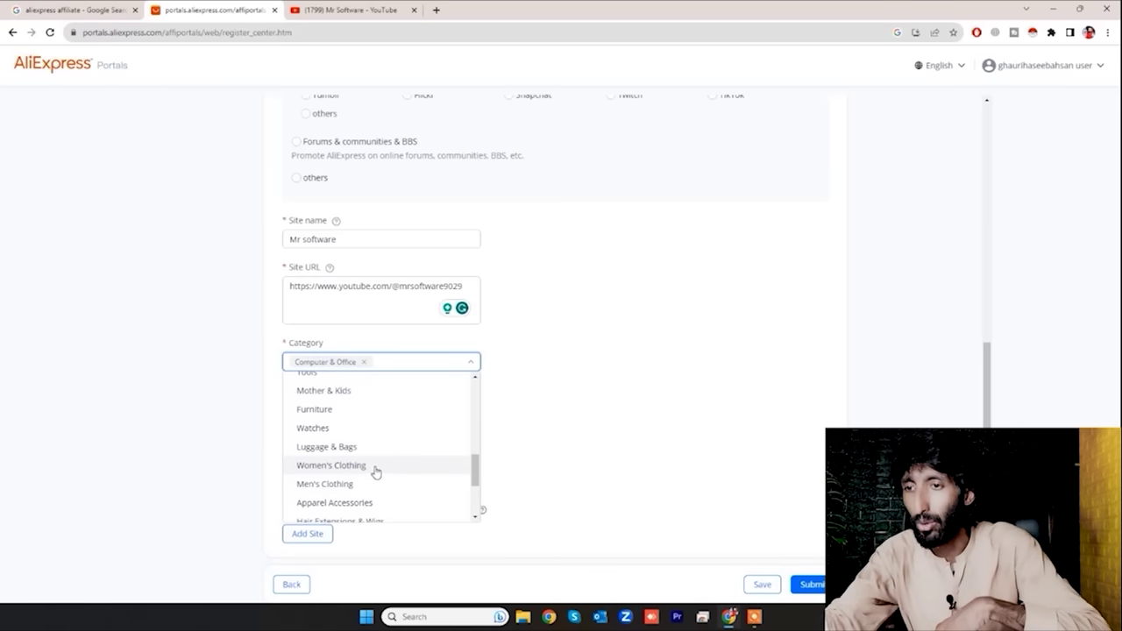
{"action": "scroll", "coordinate": [375, 472], "scroll_direction": "down", "scroll_amount": 2}
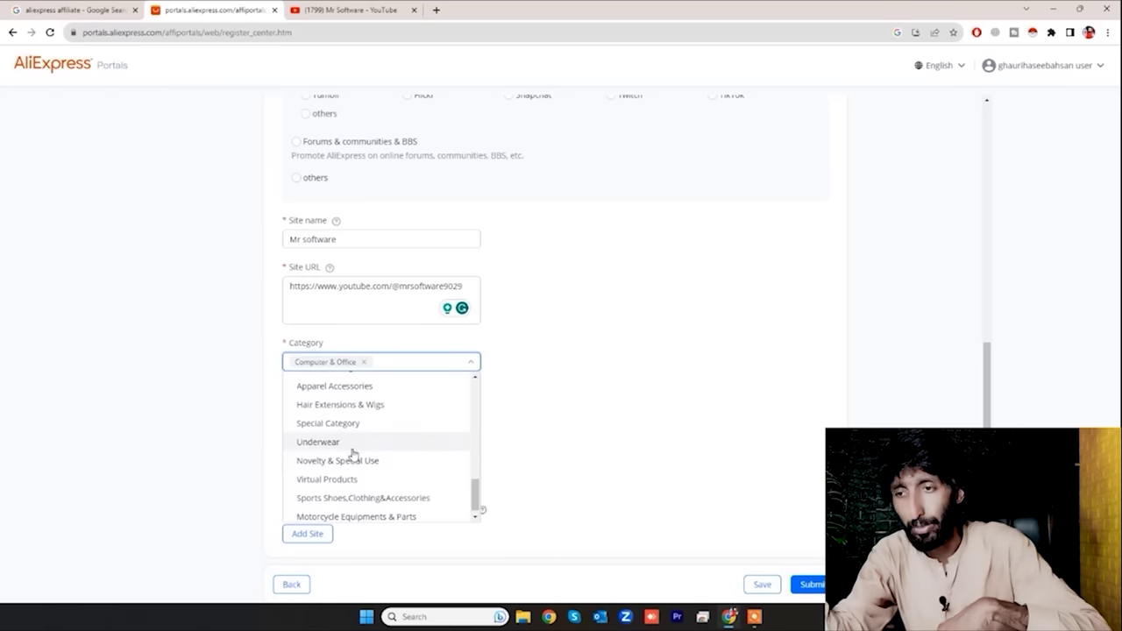
{"action": "scroll", "coordinate": [364, 491], "scroll_direction": "up", "scroll_amount": 10}
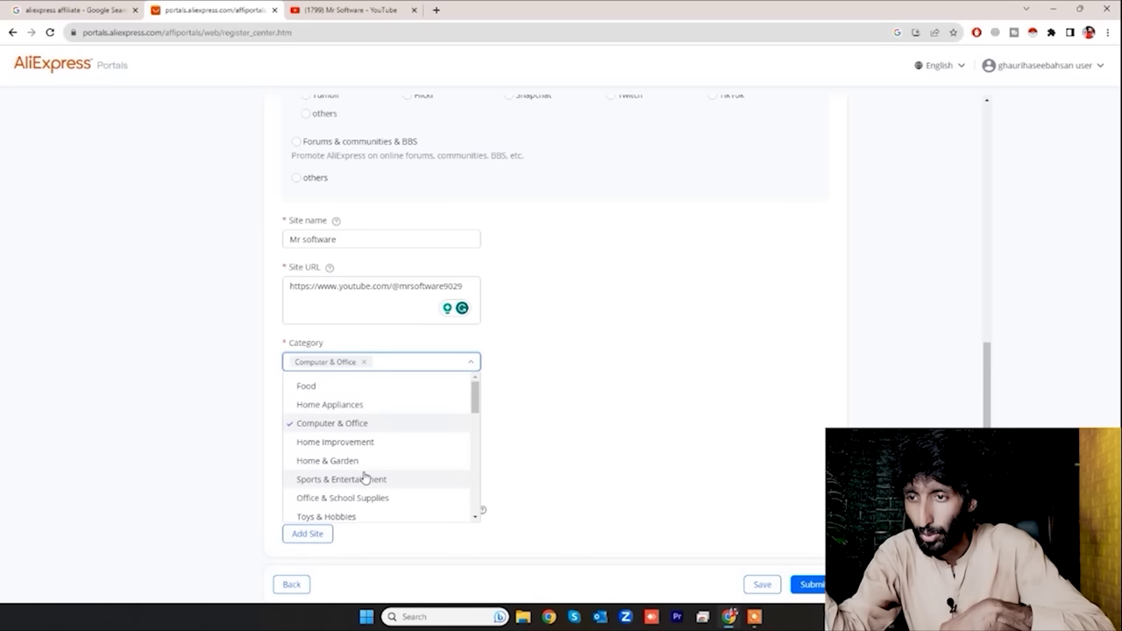
{"action": "left_click", "coordinate": [365, 443]}
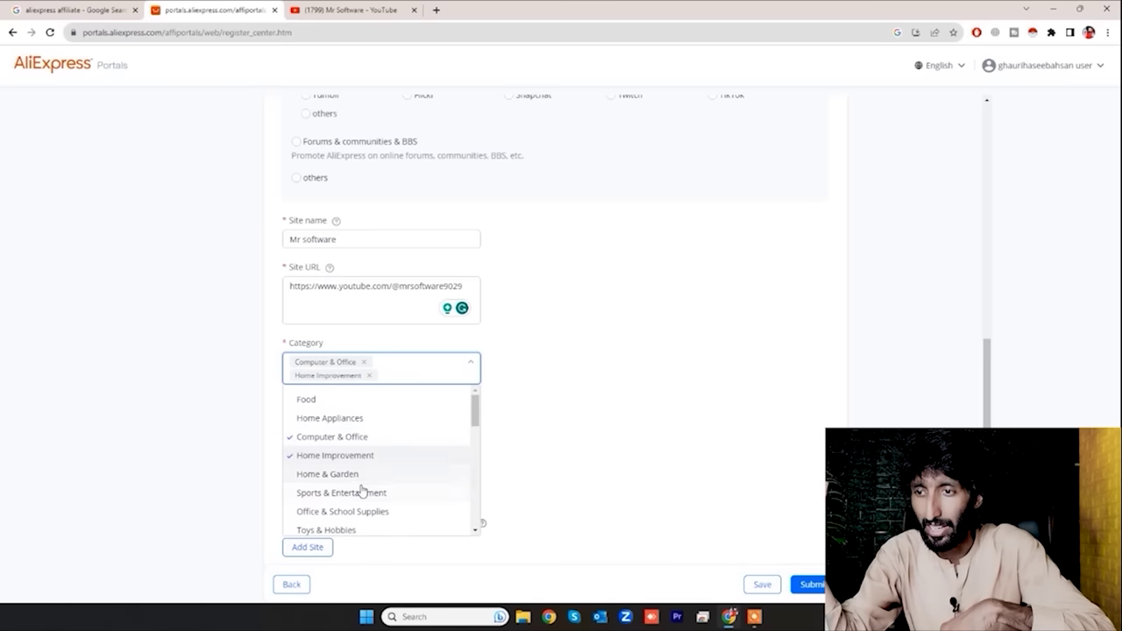
{"action": "left_click", "coordinate": [362, 475]}
{"action": "scroll", "coordinate": [362, 508], "scroll_direction": "down", "scroll_amount": 1}
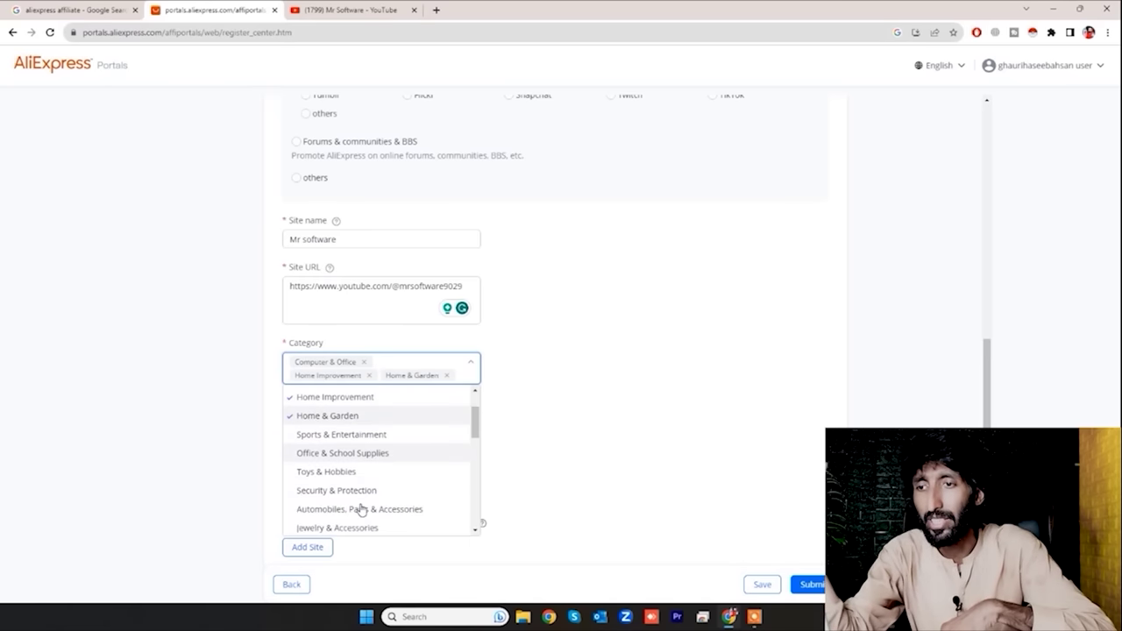
{"action": "left_click", "coordinate": [358, 471]}
{"action": "left_click", "coordinate": [549, 389]}
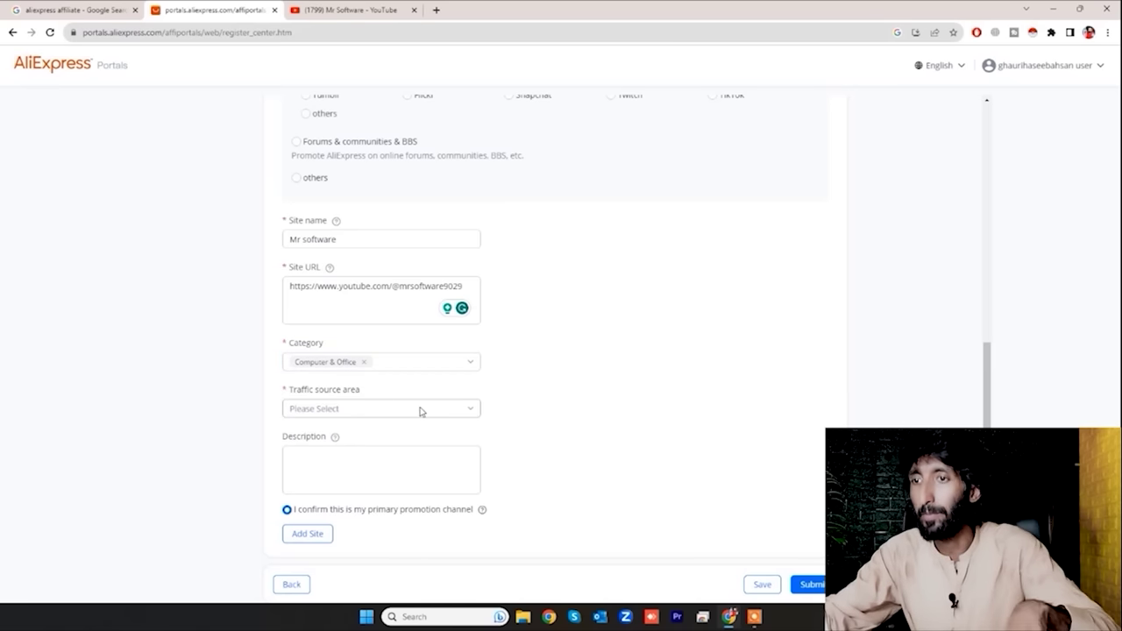
Step: Choose Pakistan from the Traffic source area country list
{"action": "left_click", "coordinate": [420, 409]}
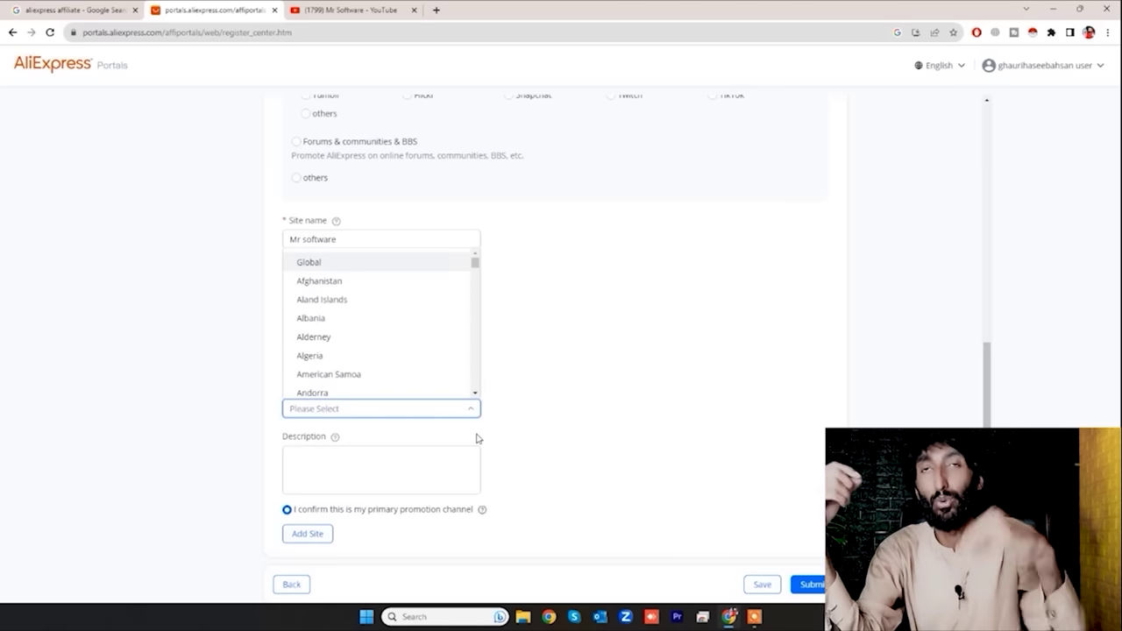
{"action": "scroll", "coordinate": [391, 344], "scroll_direction": "down", "scroll_amount": 15}
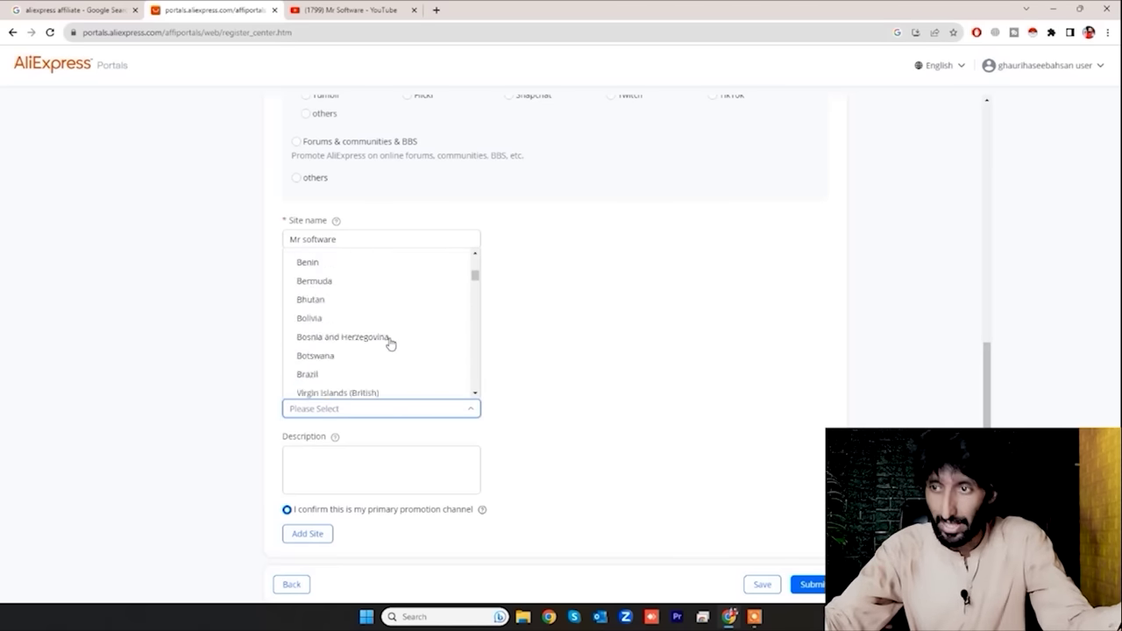
{"action": "scroll", "coordinate": [391, 343], "scroll_direction": "down", "scroll_amount": 18}
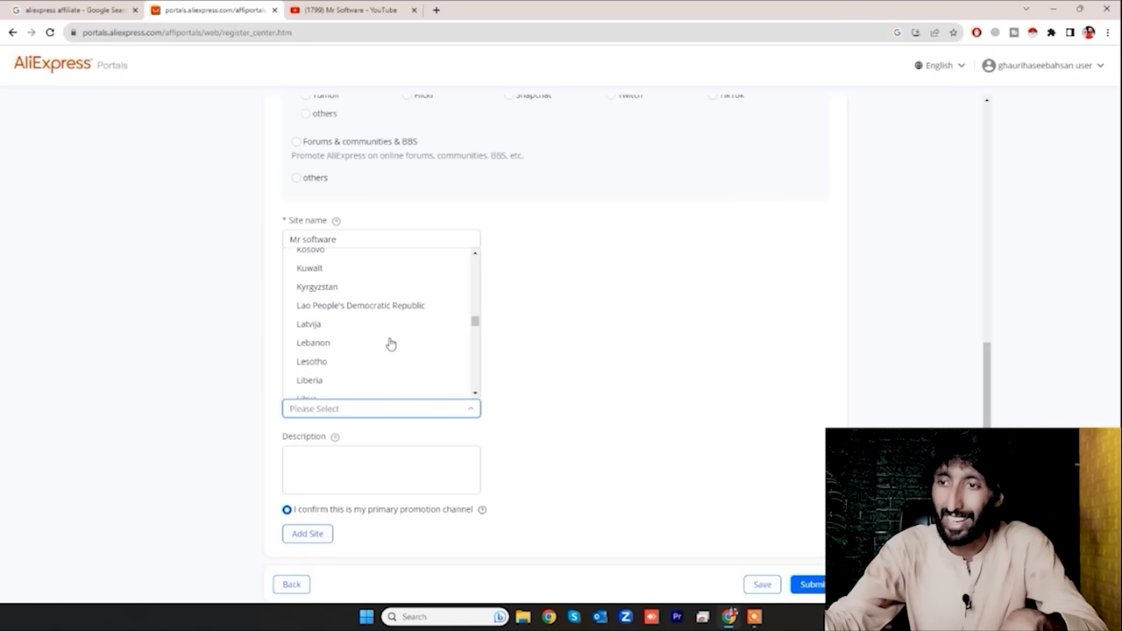
{"action": "scroll", "coordinate": [390, 344], "scroll_direction": "down", "scroll_amount": 4}
{"action": "scroll", "coordinate": [389, 342], "scroll_direction": "up", "scroll_amount": 4}
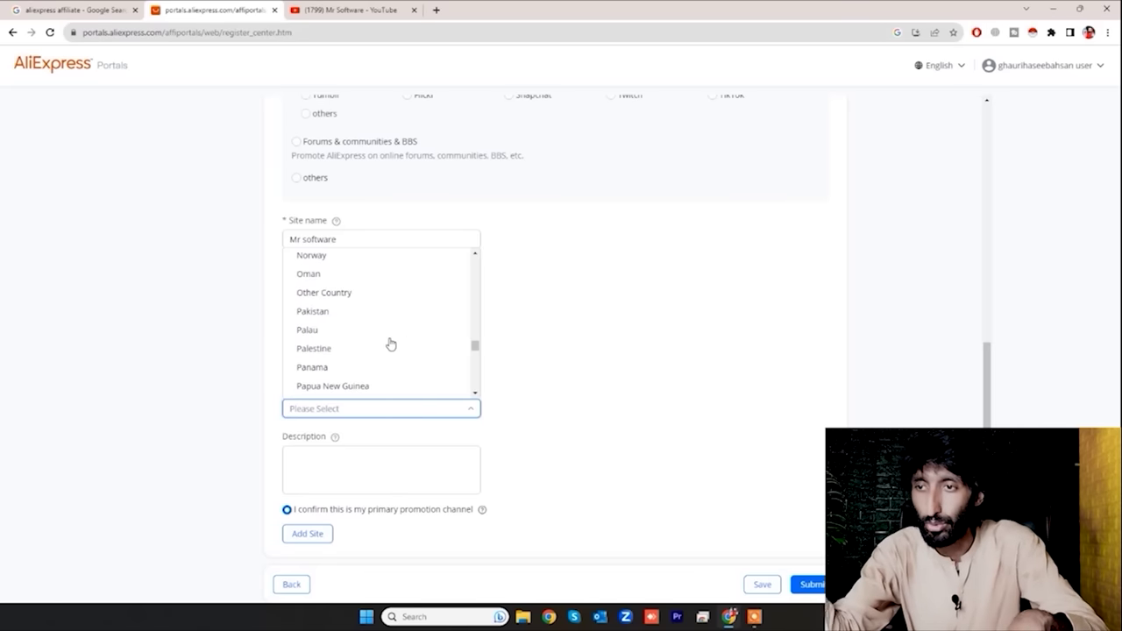
{"action": "left_click", "coordinate": [374, 317]}
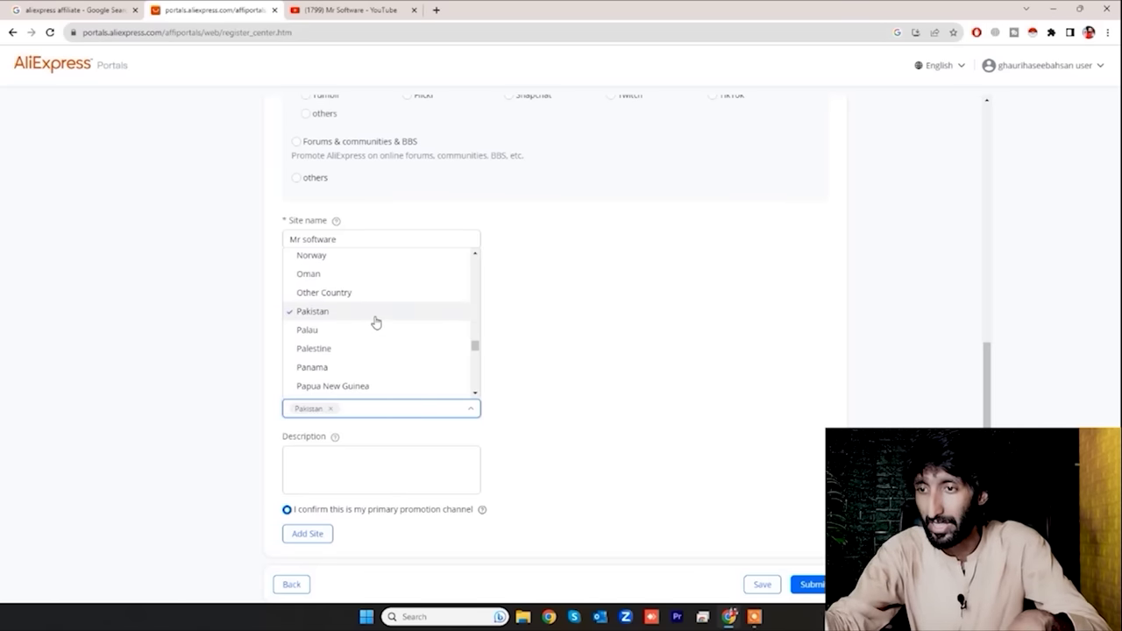
{"action": "left_click", "coordinate": [593, 441]}
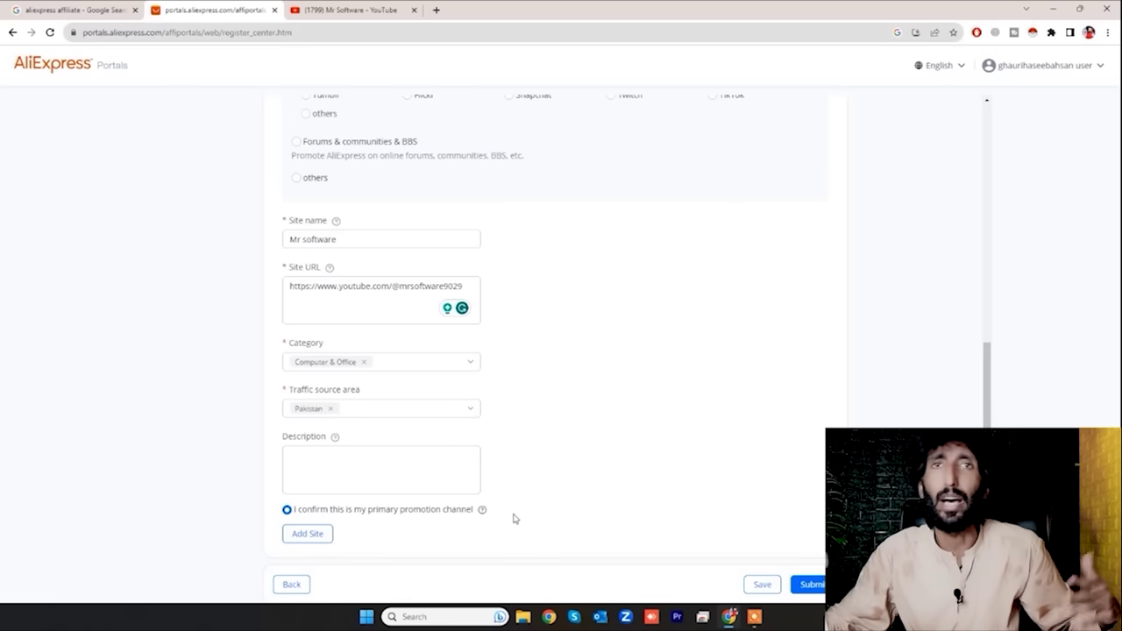
Step: Paste the large-community product promotion description and submit the site registration
{"action": "left_click", "coordinate": [311, 452]}
{"action": "type", "text": "I have a large number of the community so I can promote your products  on my website"}
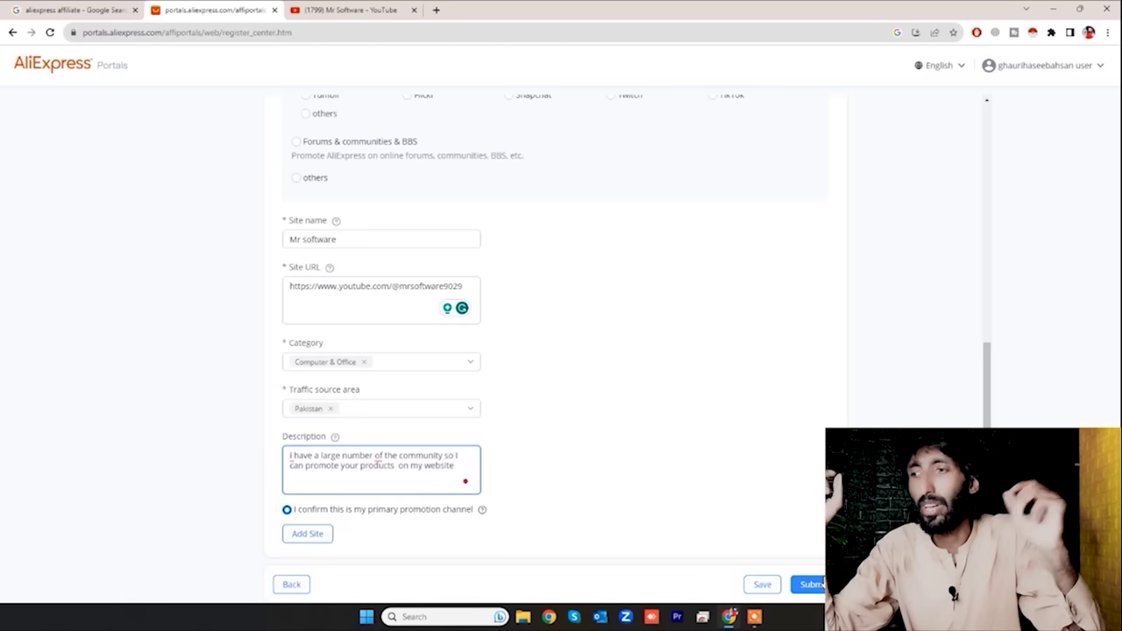
{"action": "left_click", "coordinate": [817, 583]}
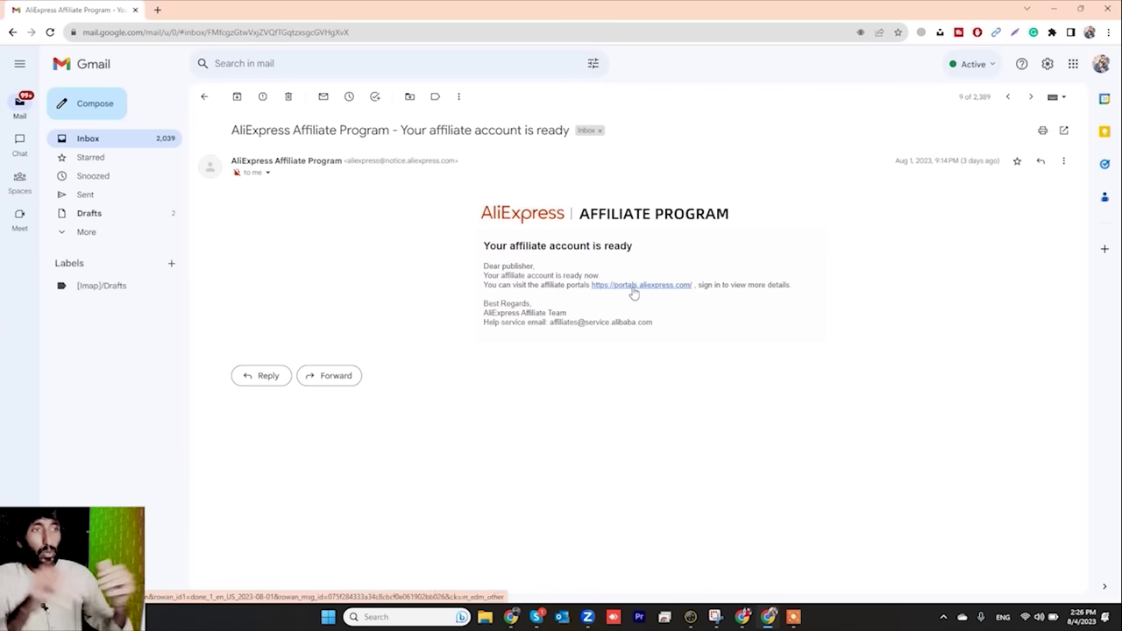
Step: Follow the portals.aliexpress.com link from the email to Sign in and its Email field
{"action": "left_click", "coordinate": [633, 290]}
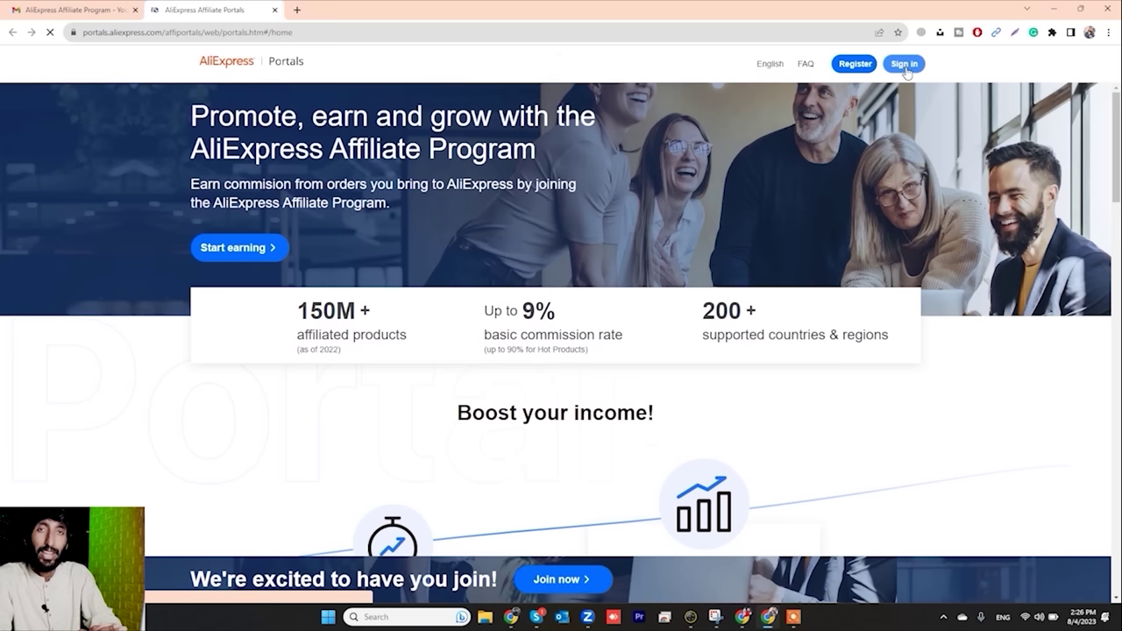
{"action": "left_click", "coordinate": [906, 66]}
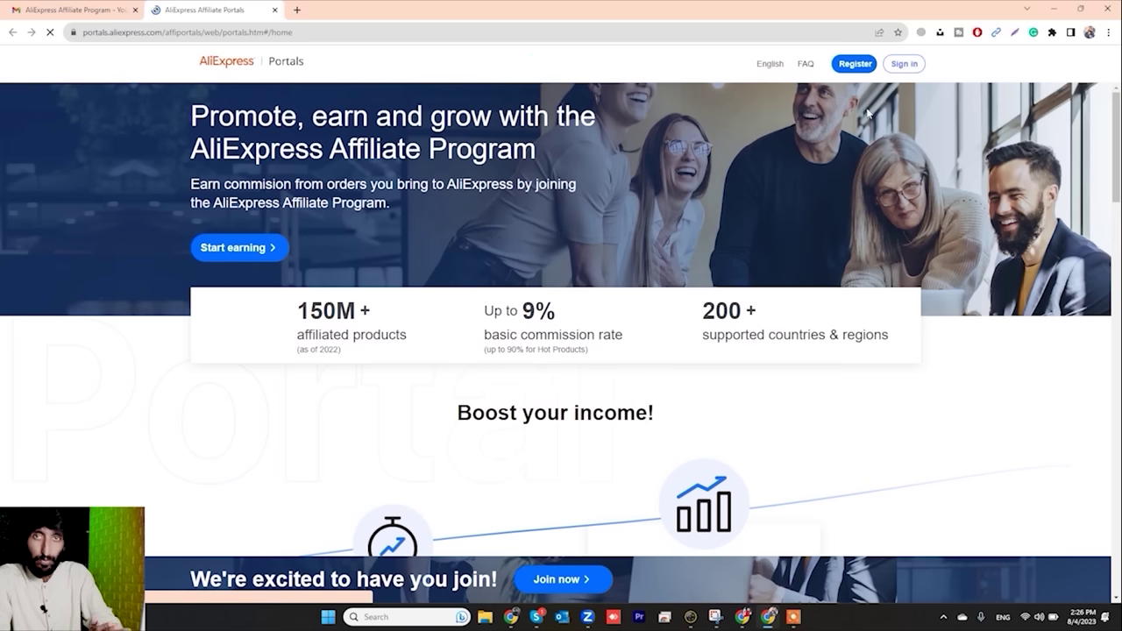
{"action": "left_click", "coordinate": [575, 147]}
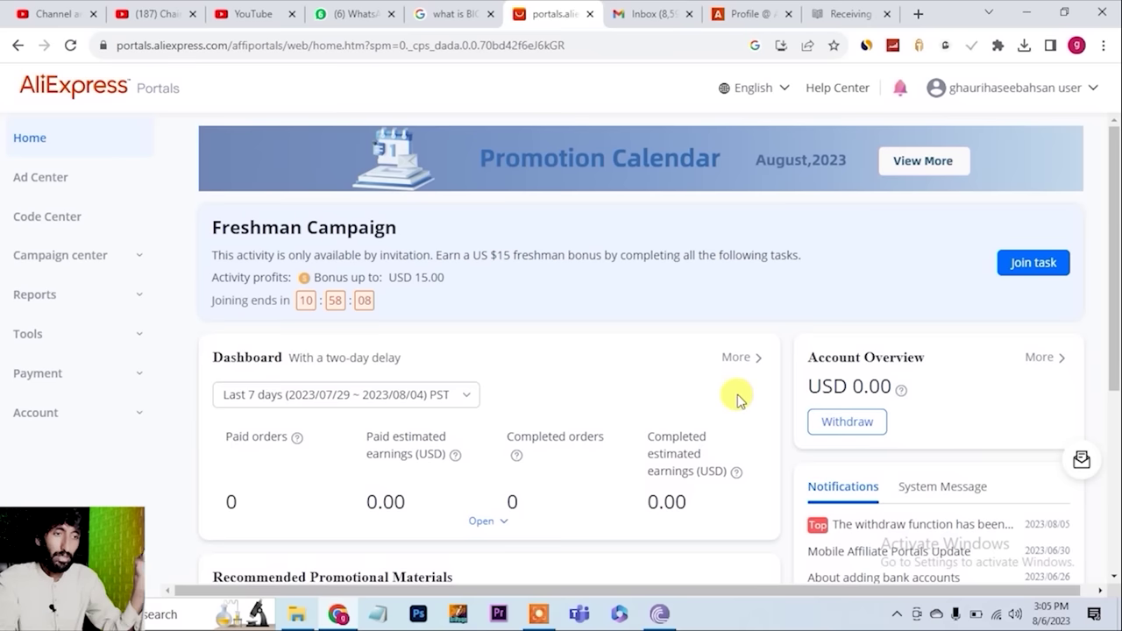
Step: Load portals.aliexpress.com in a new tab and accept the Double 11 Incentive notice
{"action": "scroll", "coordinate": [737, 399], "scroll_direction": "down", "scroll_amount": 3}
{"action": "scroll", "coordinate": [737, 399], "scroll_direction": "up", "scroll_amount": 1}
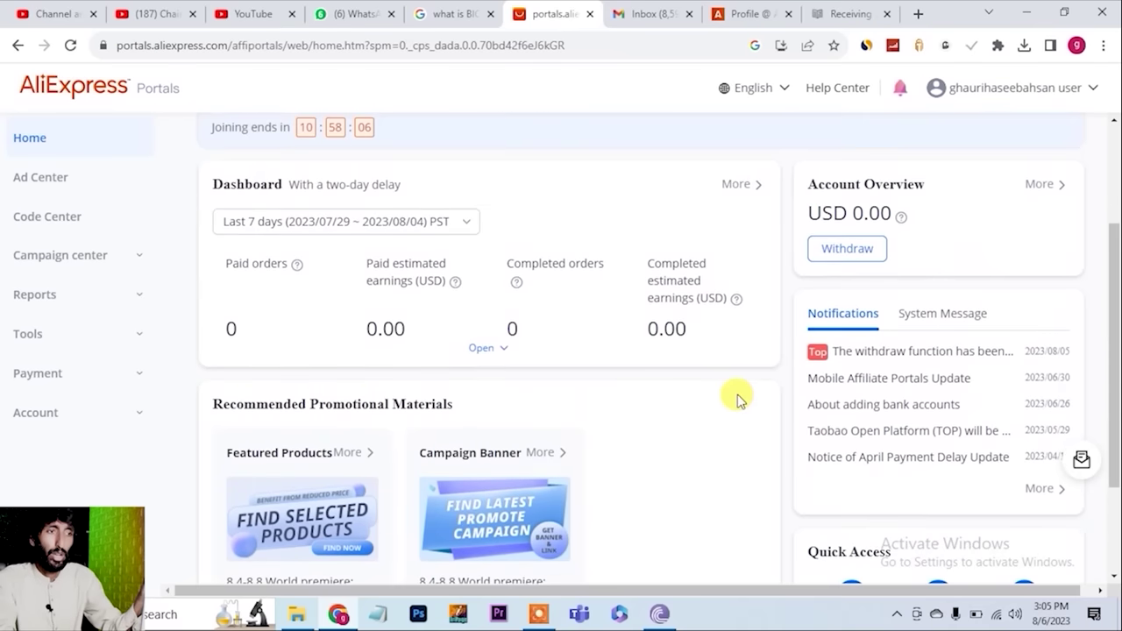
{"action": "scroll", "coordinate": [737, 399], "scroll_direction": "up", "scroll_amount": 1}
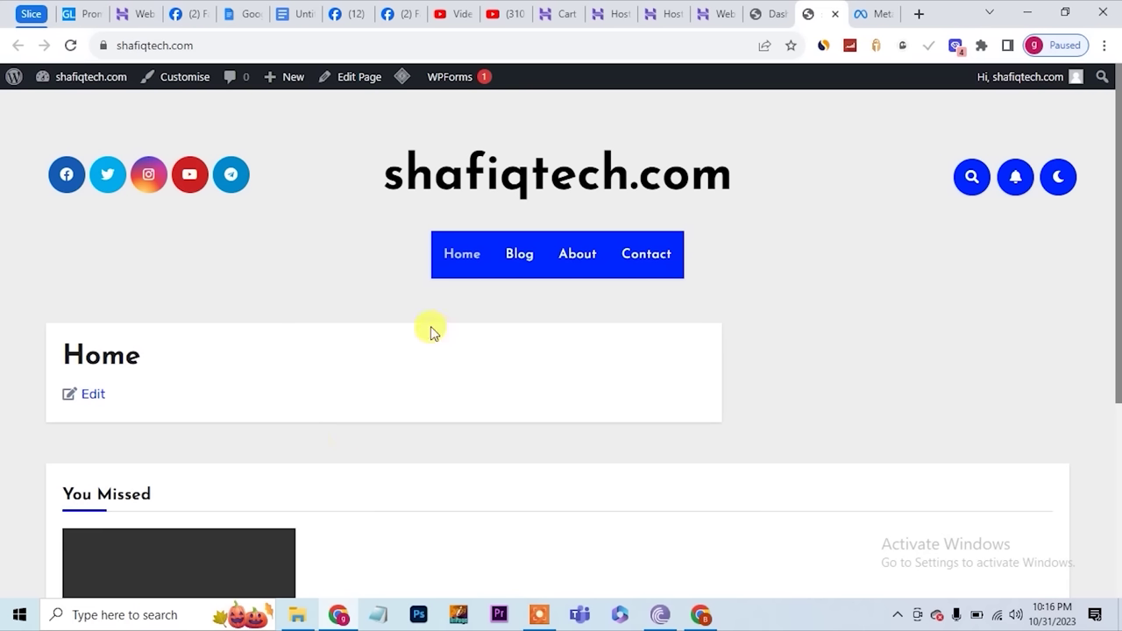
{"action": "left_click", "coordinate": [919, 14]}
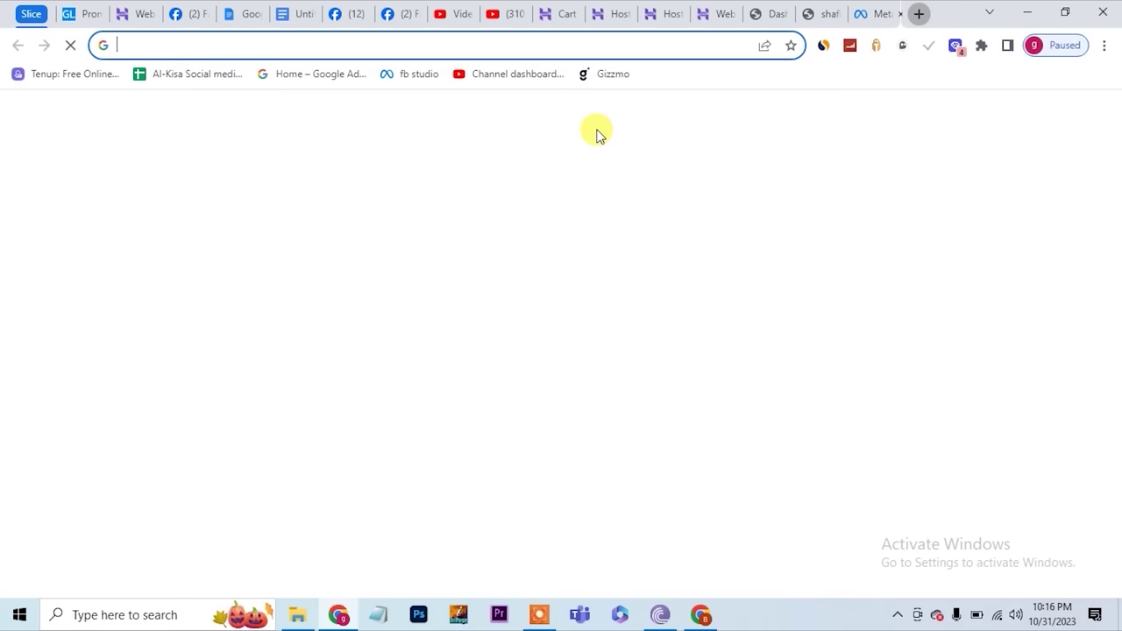
{"action": "left_click", "coordinate": [683, 421]}
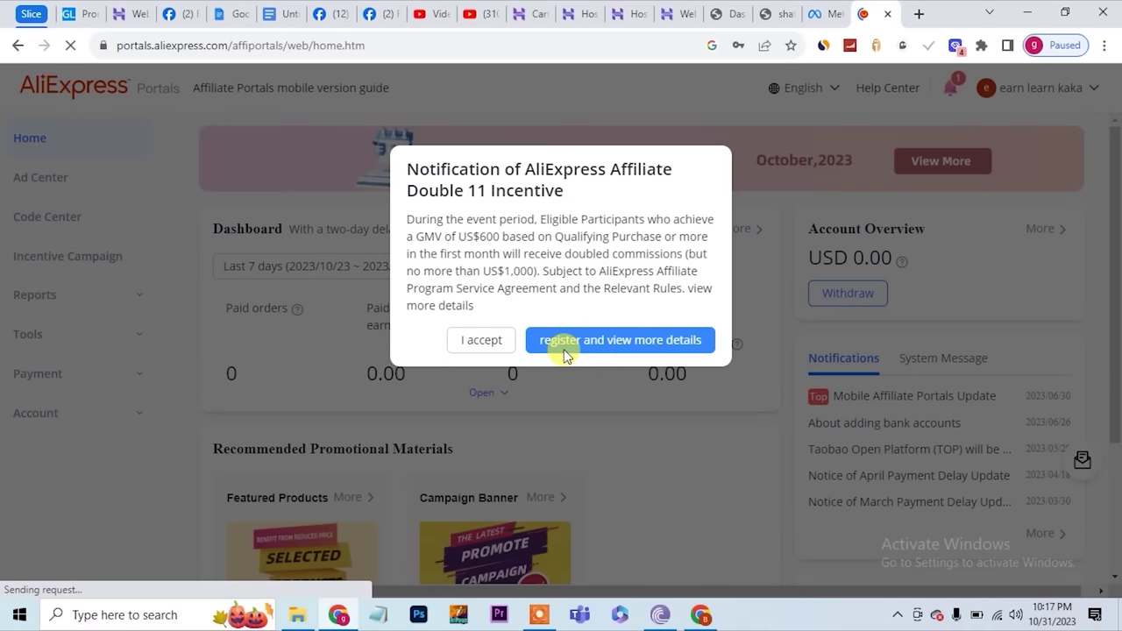
{"action": "left_click", "coordinate": [489, 344]}
{"action": "scroll", "coordinate": [489, 347], "scroll_direction": "down", "scroll_amount": 2}
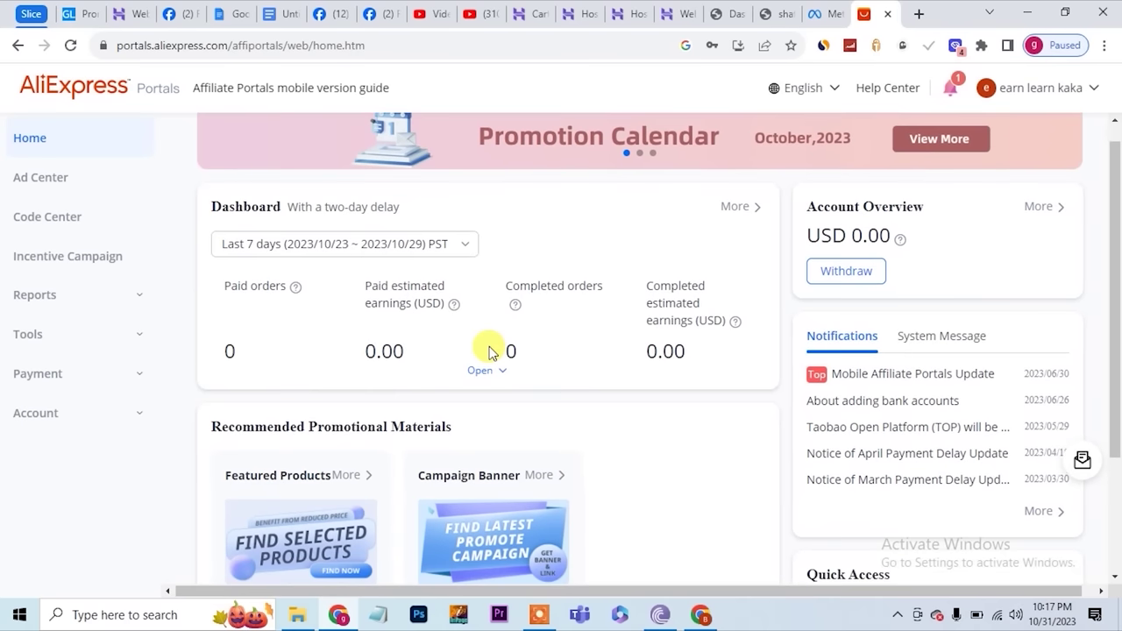
{"action": "scroll", "coordinate": [489, 348], "scroll_direction": "up", "scroll_amount": 2}
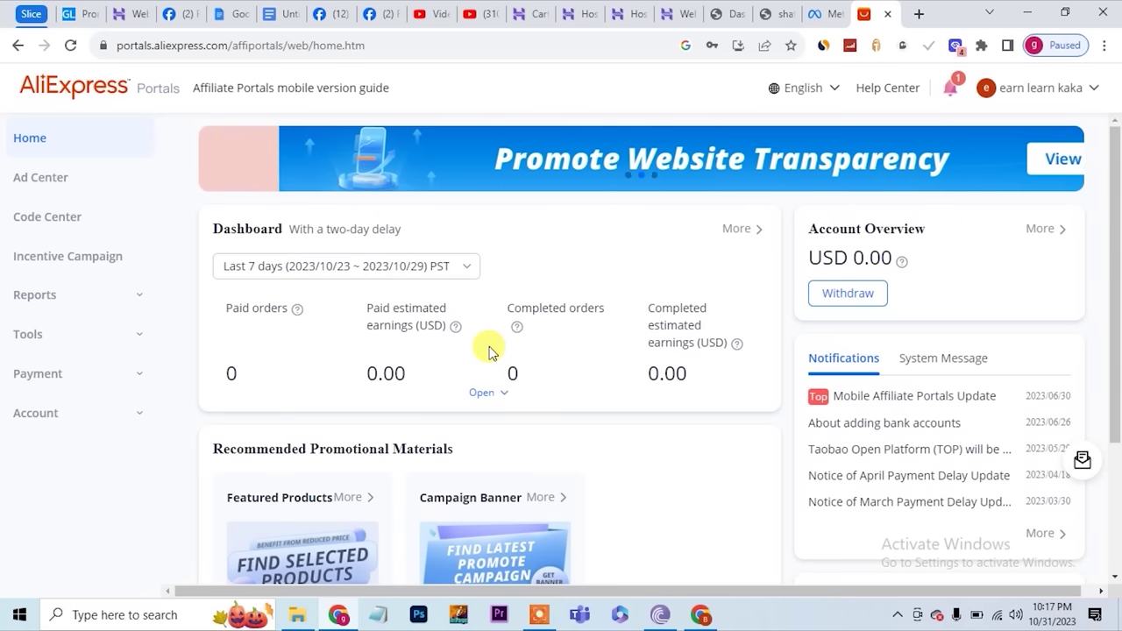
Step: Open Ad Center and go to page 2 of the Hot Deals product list
{"action": "left_click", "coordinate": [45, 184]}
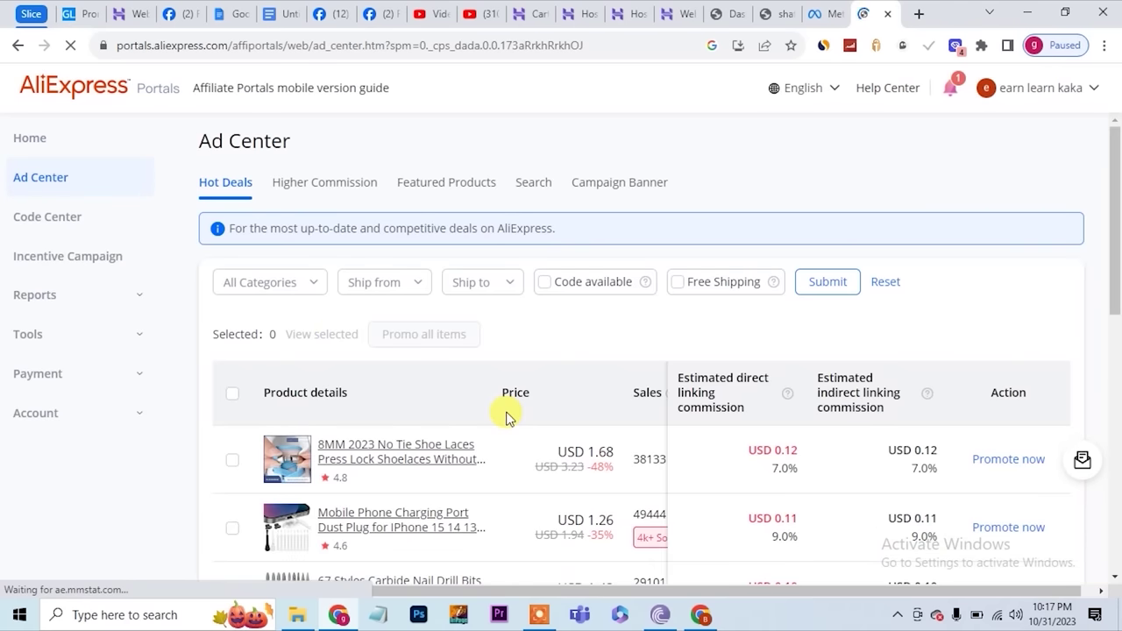
{"action": "scroll", "coordinate": [506, 417], "scroll_direction": "down", "scroll_amount": 3}
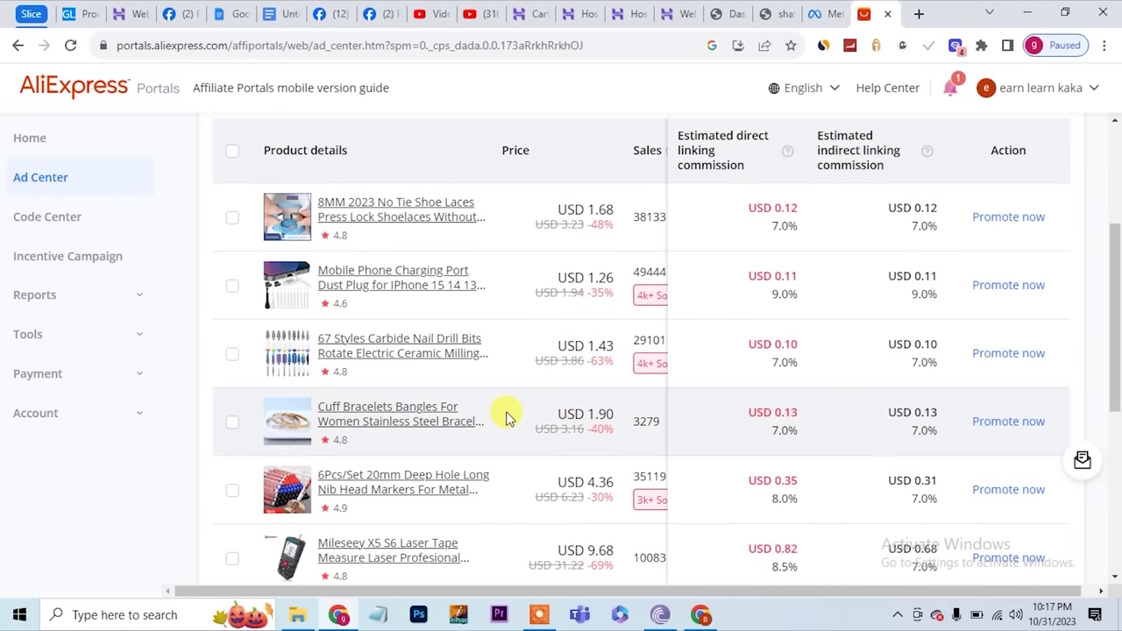
{"action": "scroll", "coordinate": [506, 417], "scroll_direction": "up", "scroll_amount": 3}
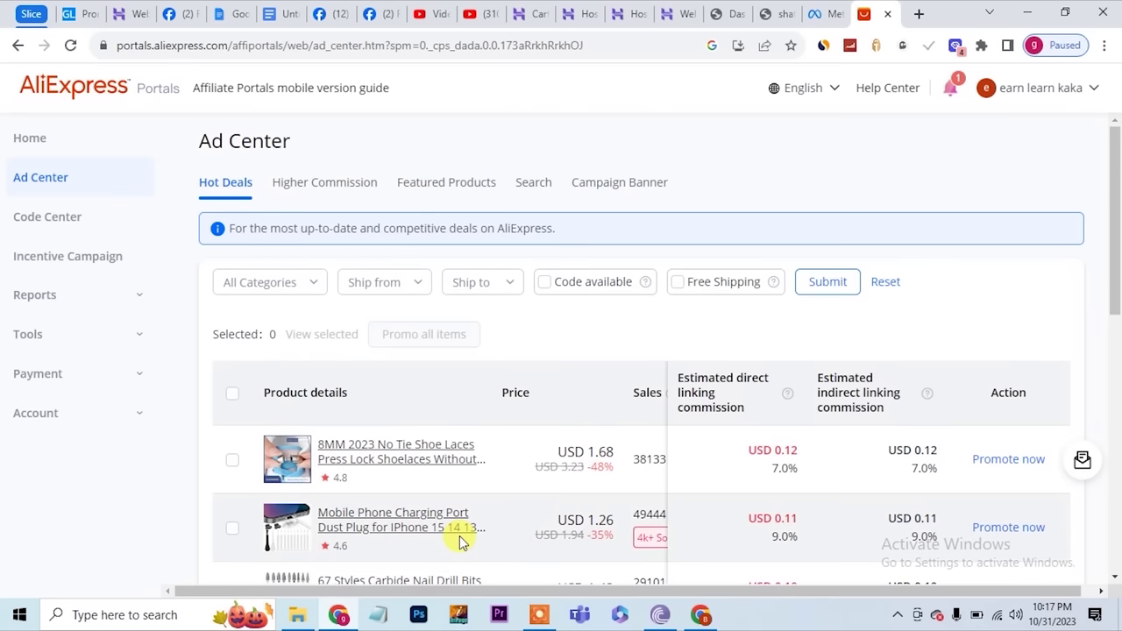
{"action": "scroll", "coordinate": [462, 542], "scroll_direction": "down", "scroll_amount": 3}
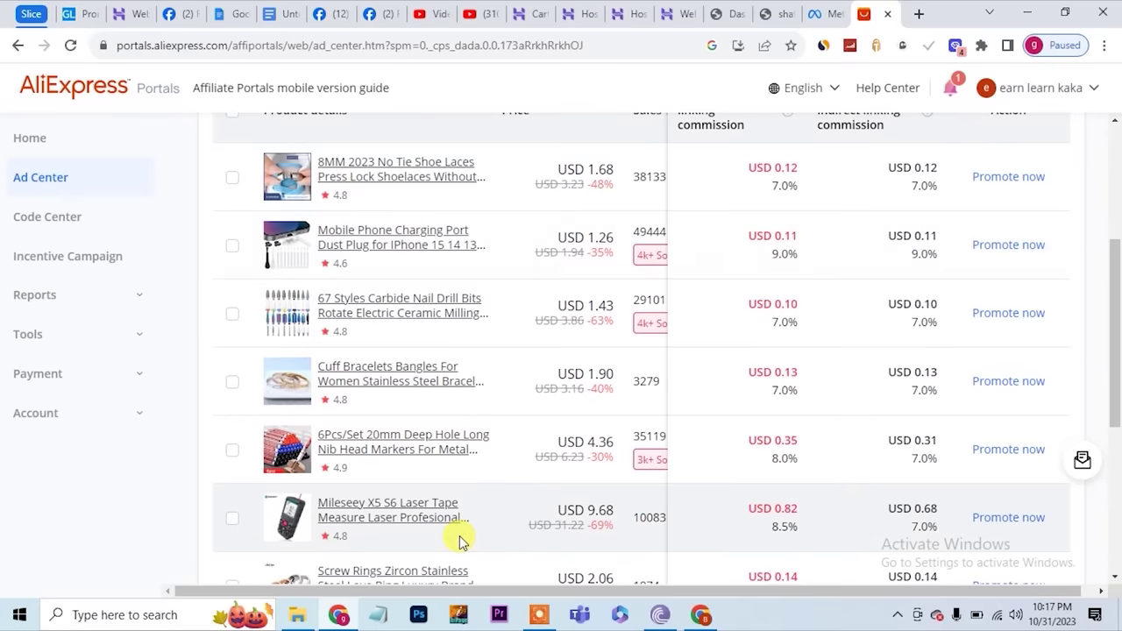
{"action": "scroll", "coordinate": [461, 539], "scroll_direction": "up", "scroll_amount": 2}
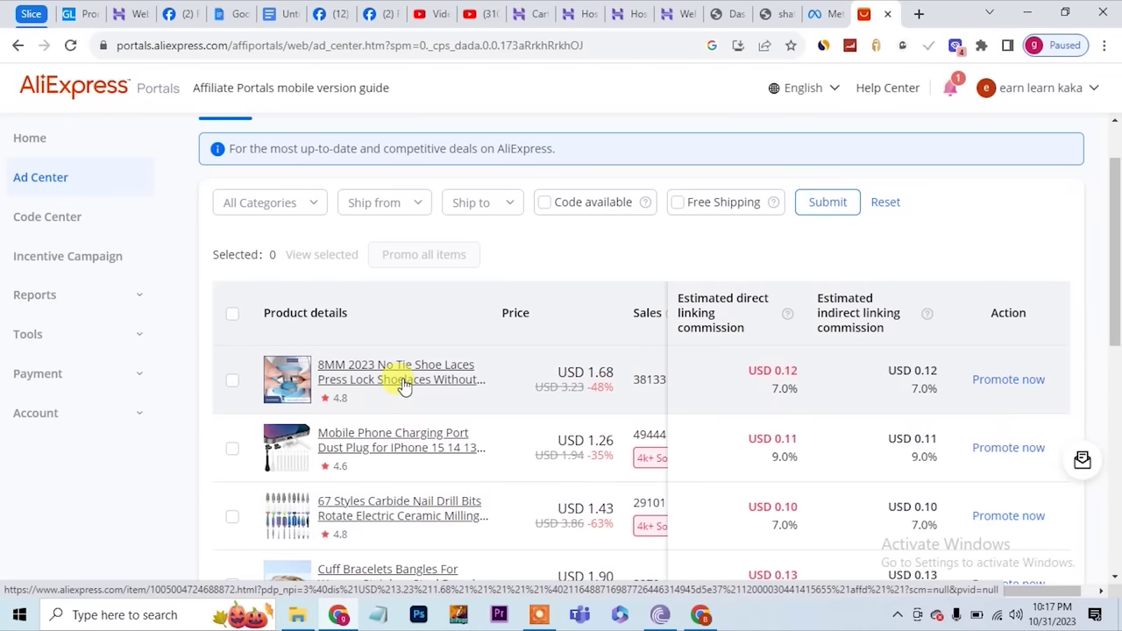
{"action": "scroll", "coordinate": [402, 385], "scroll_direction": "down", "scroll_amount": 3}
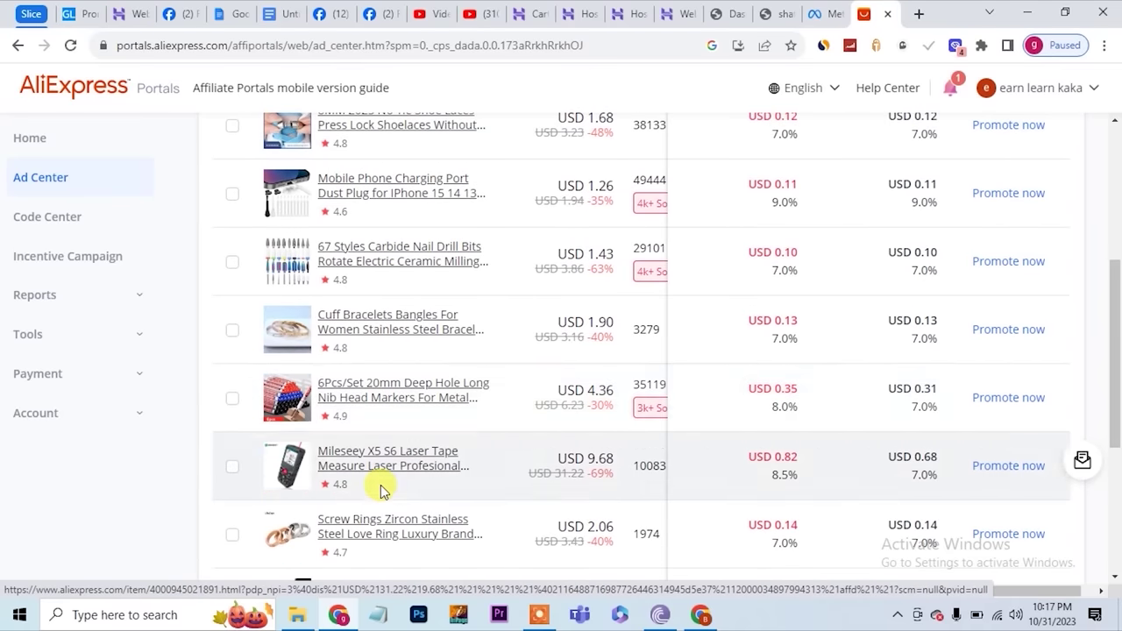
{"action": "scroll", "coordinate": [381, 482], "scroll_direction": "down", "scroll_amount": 2}
{"action": "scroll", "coordinate": [382, 489], "scroll_direction": "down", "scroll_amount": 1}
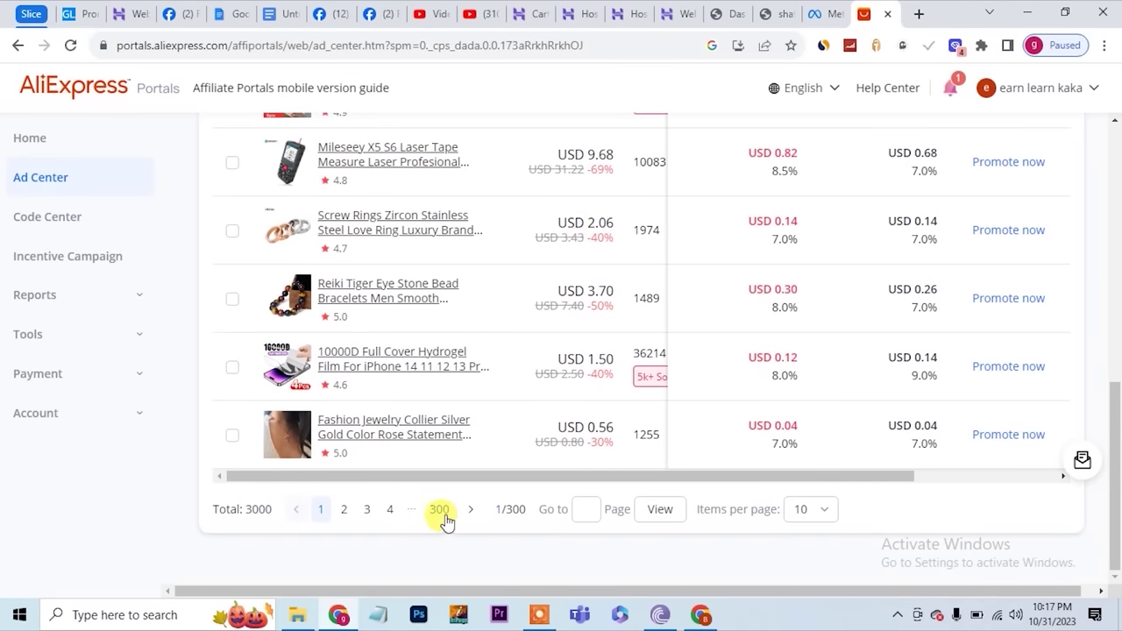
{"action": "left_click", "coordinate": [344, 510]}
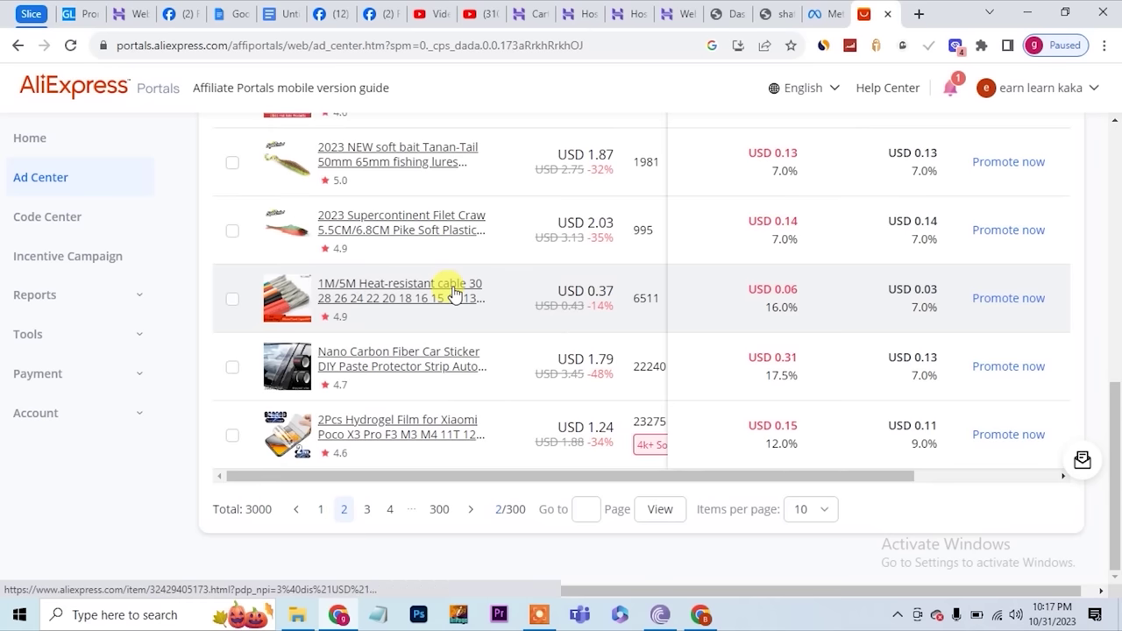
{"action": "scroll", "coordinate": [377, 390], "scroll_direction": "up", "scroll_amount": 5}
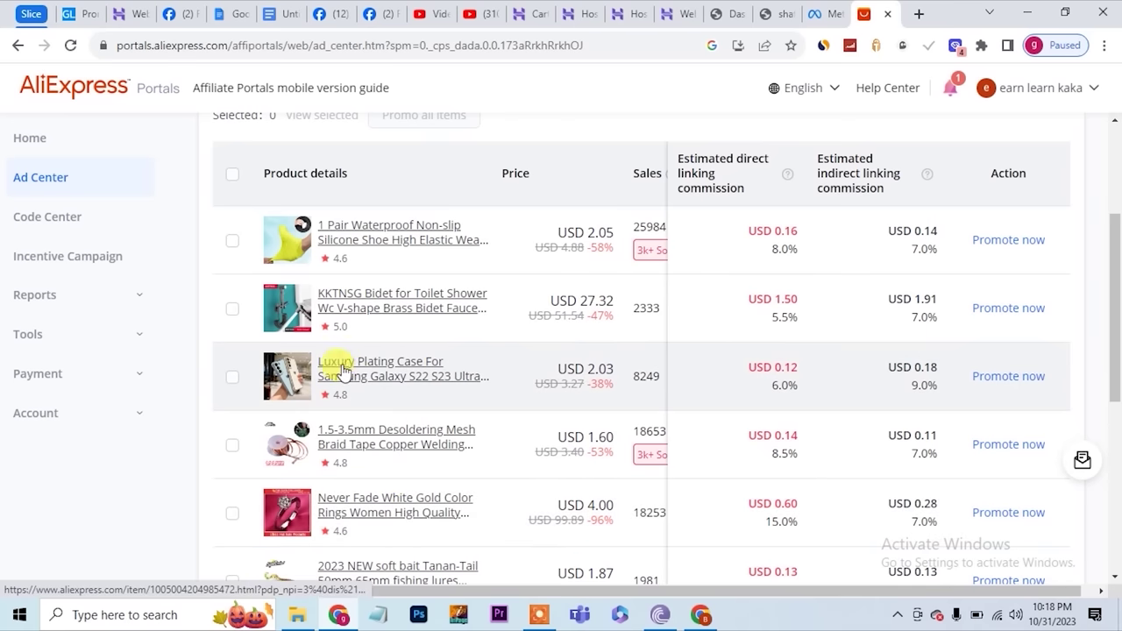
Step: Open the Samsung Galaxy Luxury Plating Case product in a new tab and view it
{"action": "left_click", "coordinate": [427, 383], "text": "ctrl"}
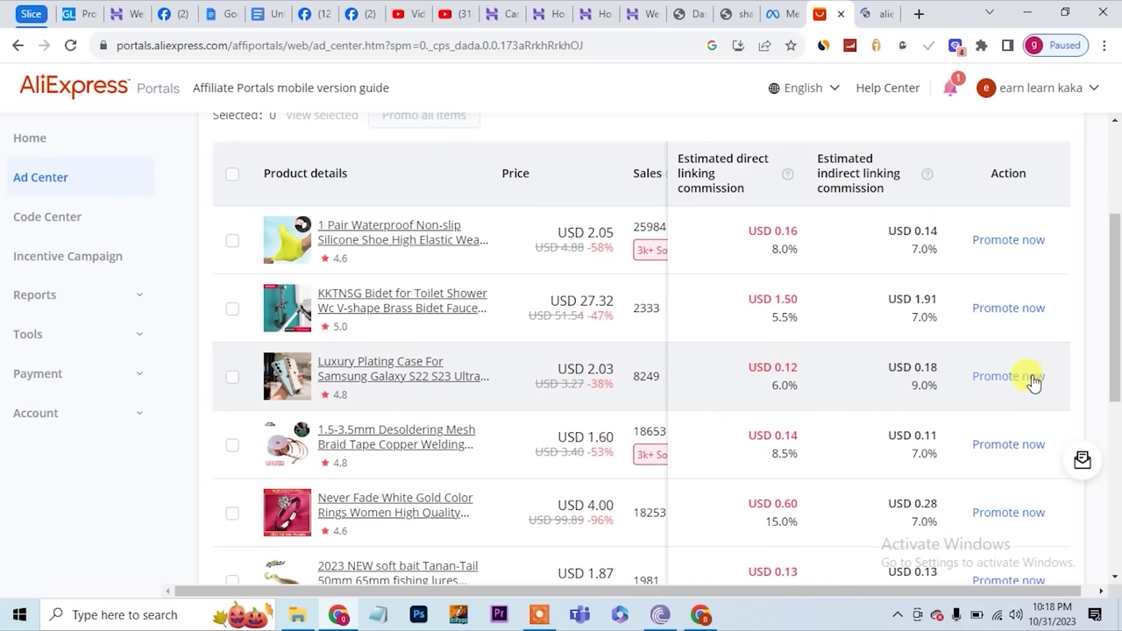
{"action": "left_click", "coordinate": [869, 15]}
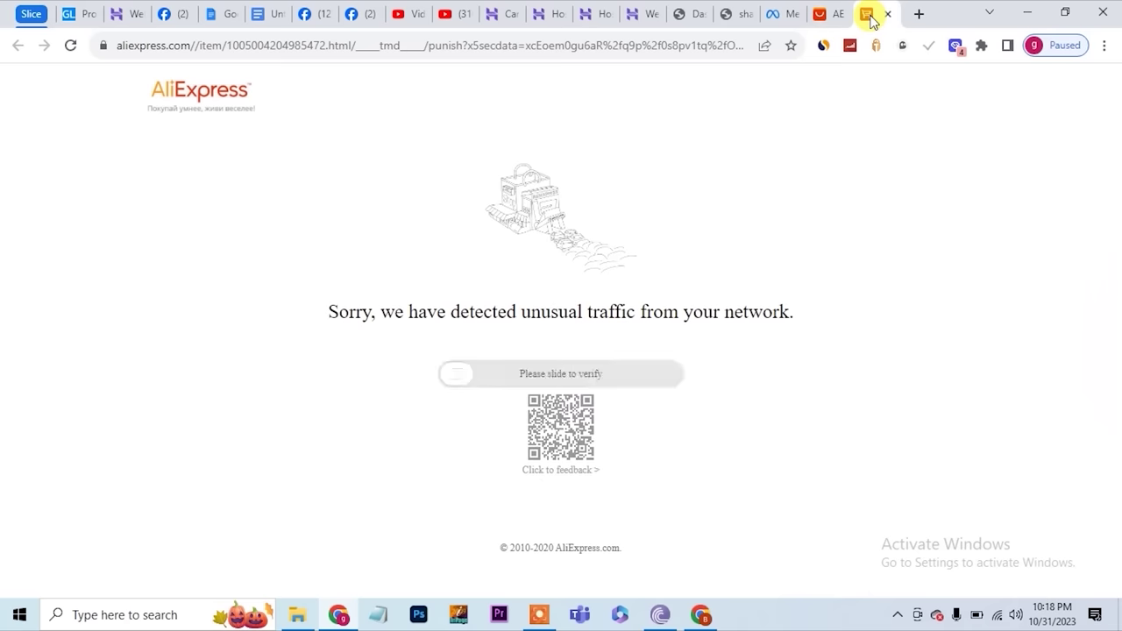
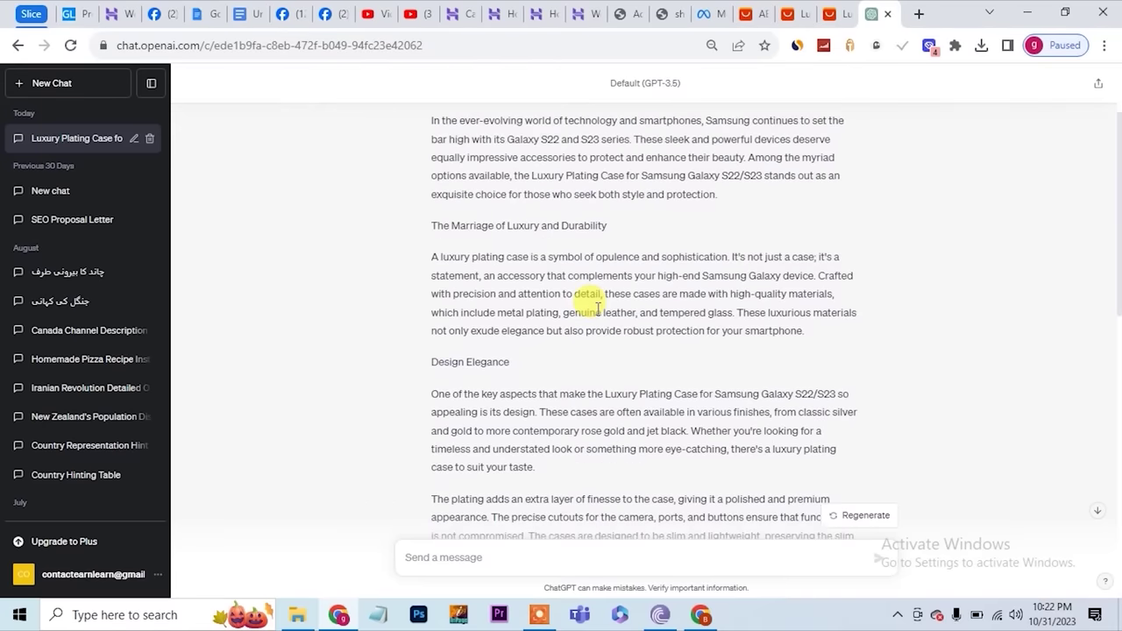
Step: Copy the entire Luxury Plating Case article from ChatGPT and switch to the shafiqtech.com tab
{"action": "left_click_drag", "start_coordinate": [432, 248], "coordinate": [943, 445]}
{"action": "right_click", "coordinate": [645, 400]}
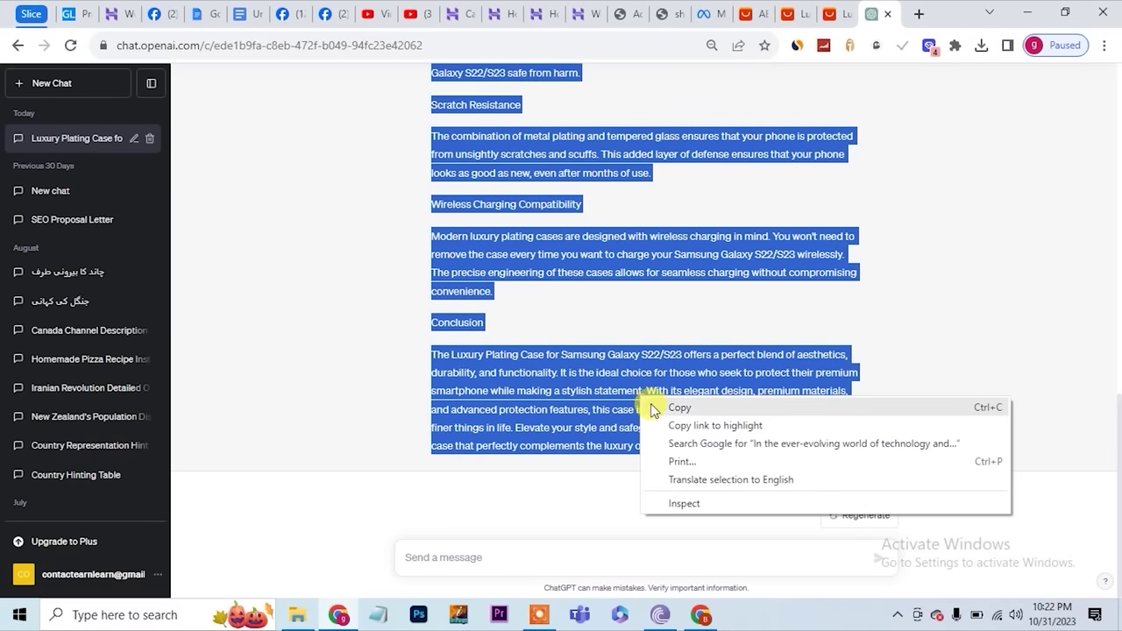
{"action": "left_click", "coordinate": [660, 408]}
{"action": "left_click", "coordinate": [662, 13]}
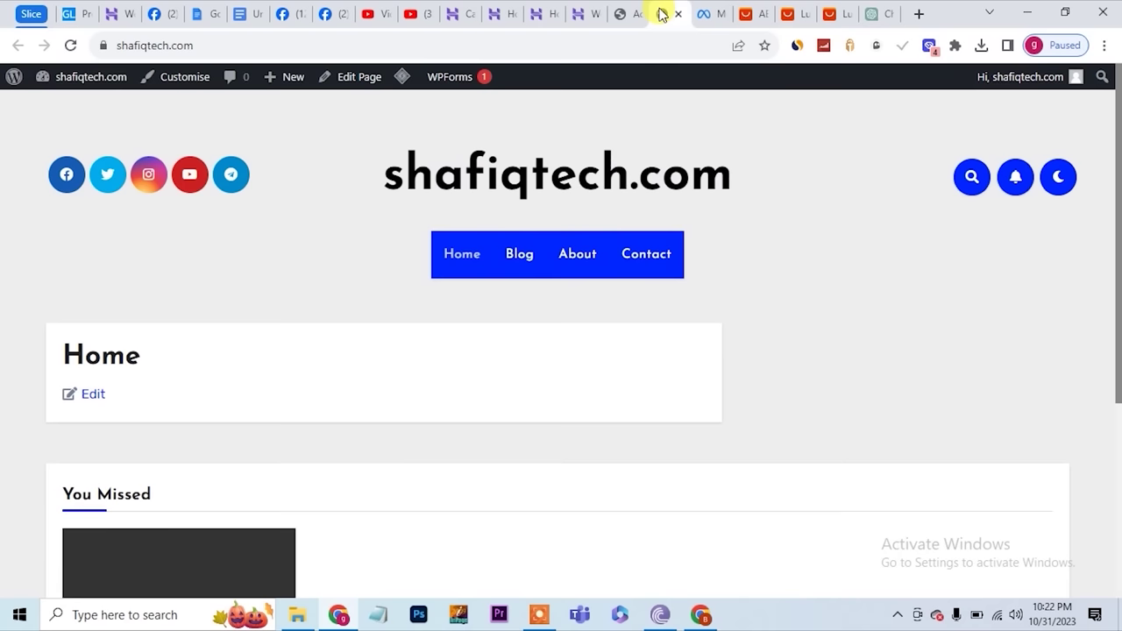
Step: Paste the copied phone-case article into the empty post body
{"action": "left_click", "coordinate": [630, 15]}
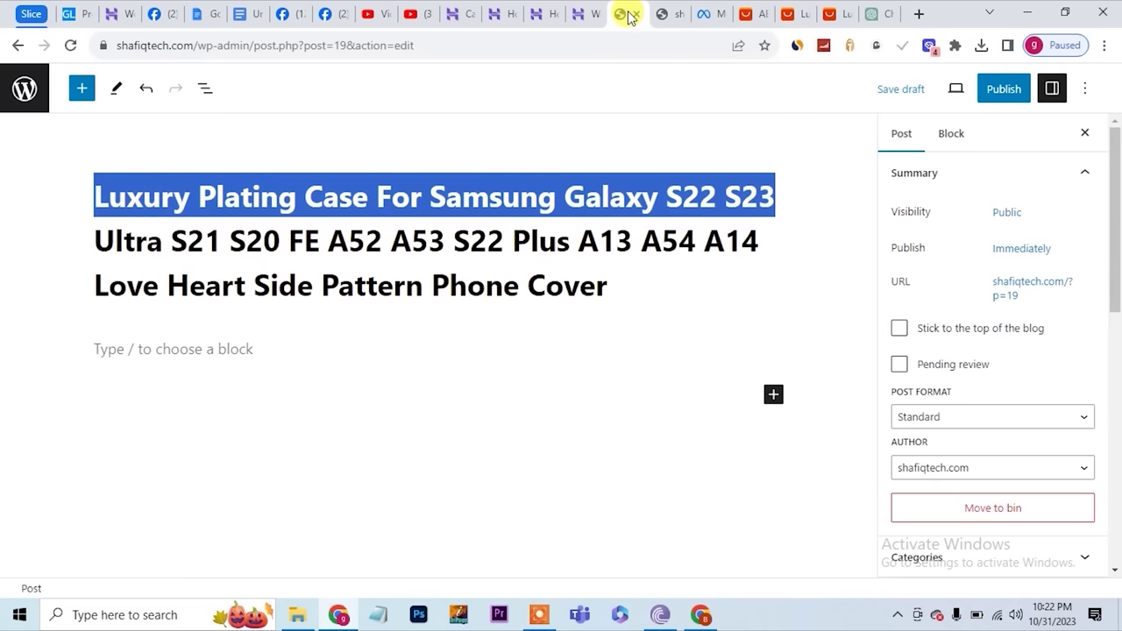
{"action": "left_click", "coordinate": [157, 351]}
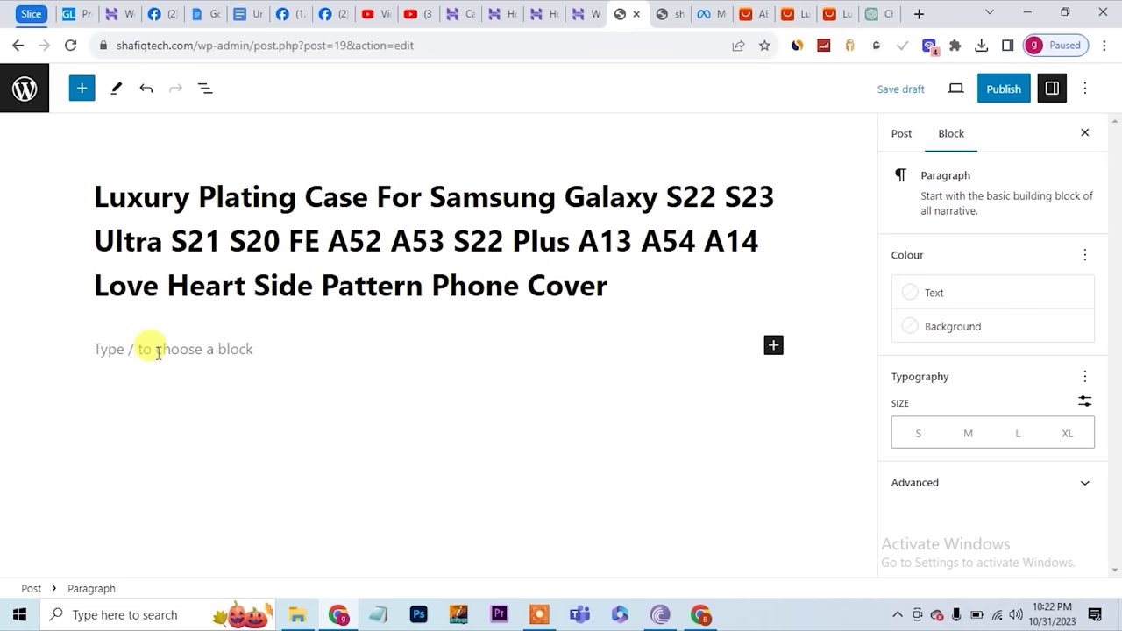
{"action": "key", "text": "ctrl+v"}
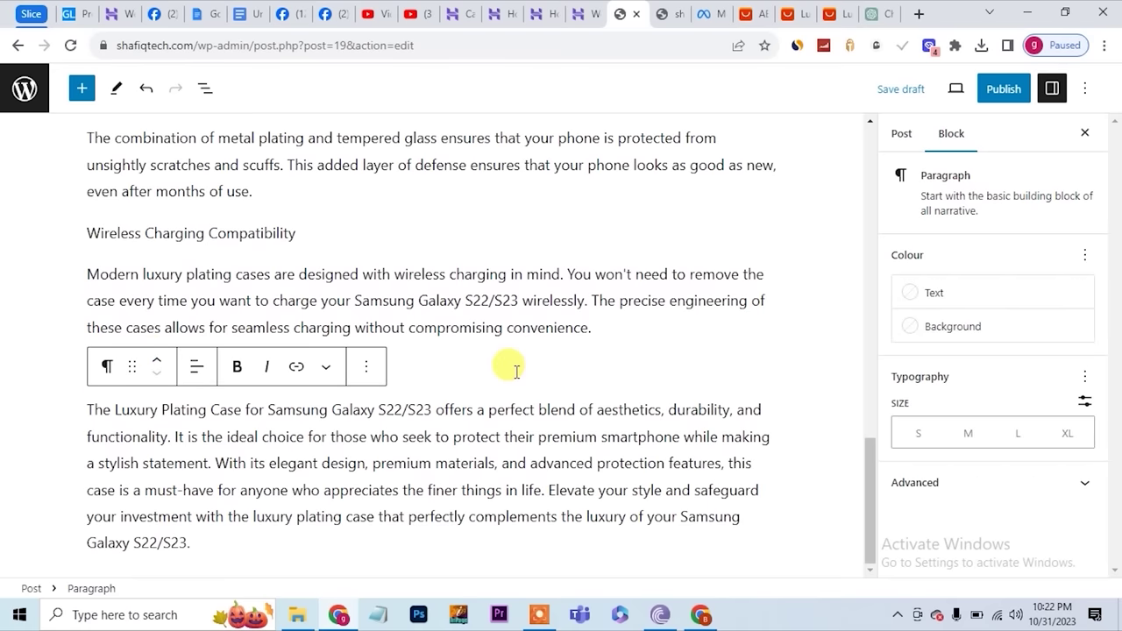
Step: Insert an Image block after the introduction and start an upload from the computer
{"action": "scroll", "coordinate": [516, 372], "scroll_direction": "up", "scroll_amount": 10}
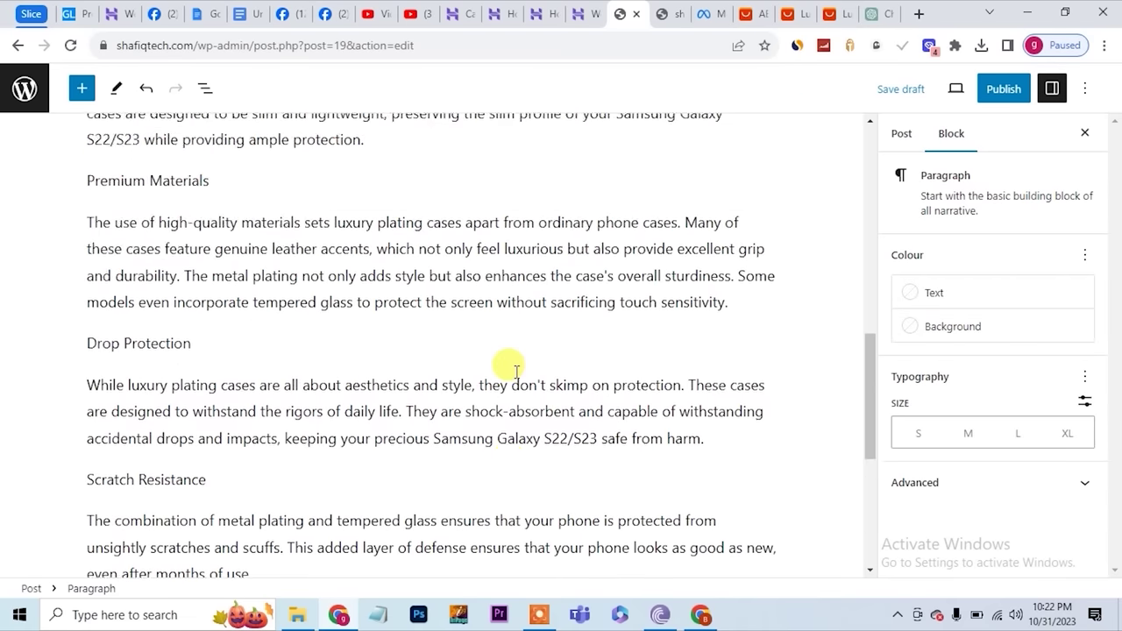
{"action": "scroll", "coordinate": [517, 372], "scroll_direction": "up", "scroll_amount": 3}
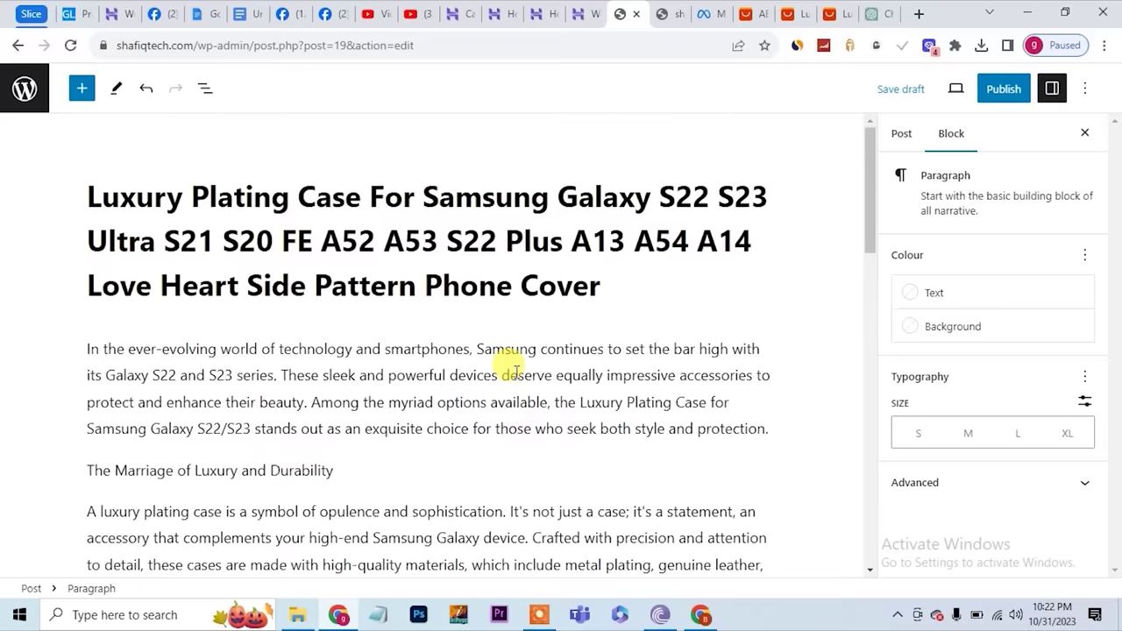
{"action": "mouse_move", "coordinate": [421, 452]}
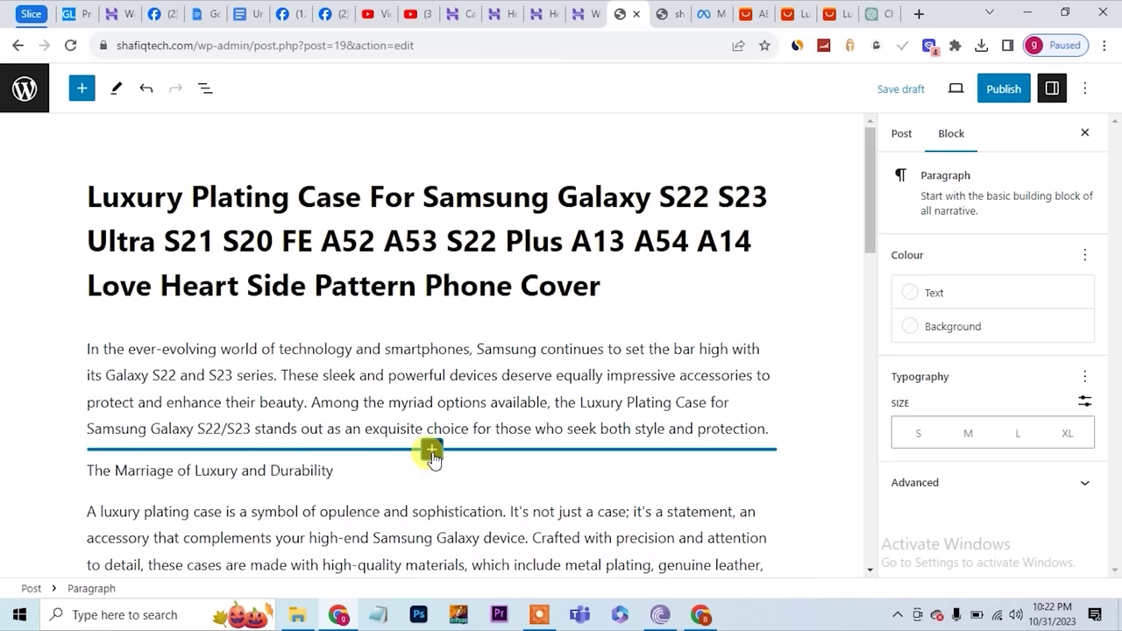
{"action": "left_click", "coordinate": [432, 453]}
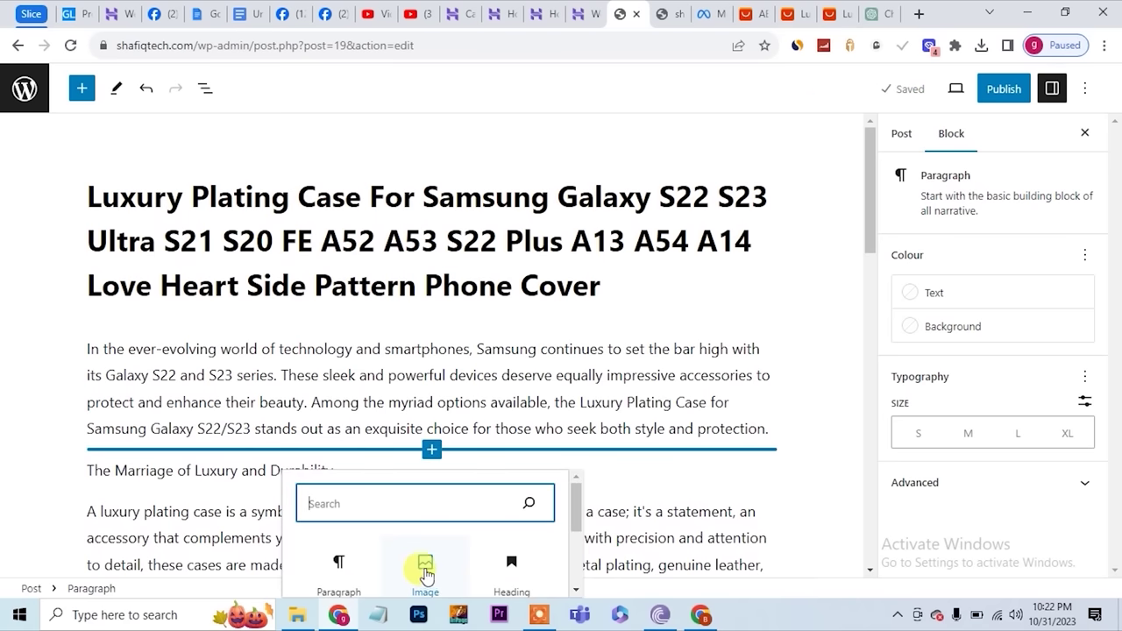
{"action": "scroll", "coordinate": [426, 575], "scroll_direction": "down", "scroll_amount": 2}
{"action": "scroll", "coordinate": [421, 571], "scroll_direction": "up", "scroll_amount": 1}
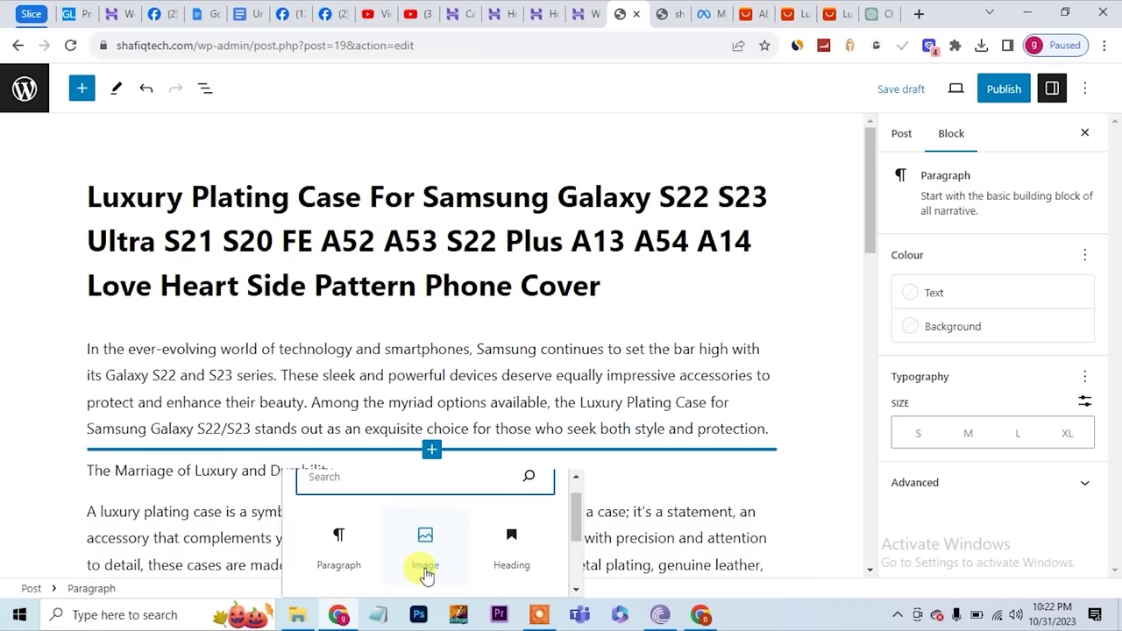
{"action": "left_click", "coordinate": [425, 533]}
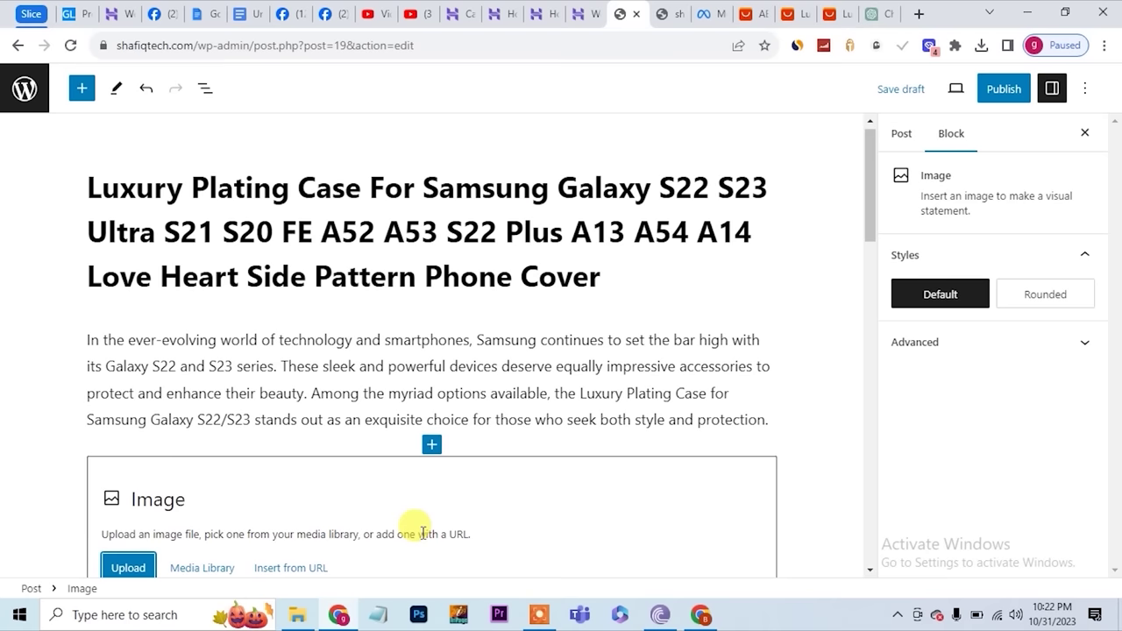
{"action": "scroll", "coordinate": [330, 517], "scroll_direction": "down", "scroll_amount": 2}
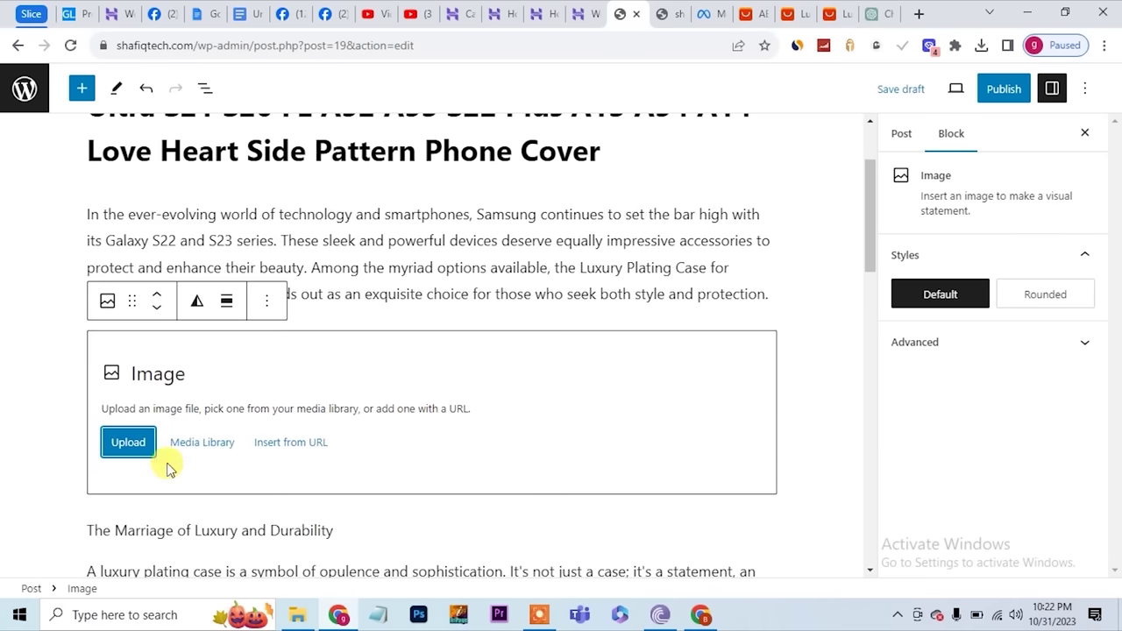
{"action": "left_click", "coordinate": [147, 445]}
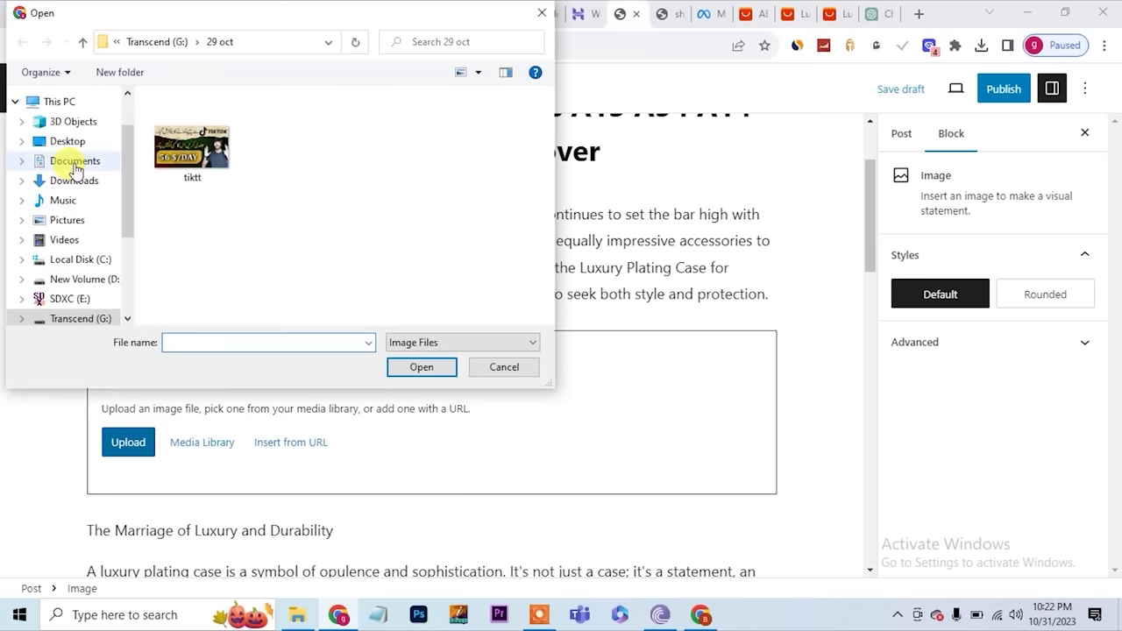
Step: Extract photo.zip in Downloads into six phone-case images, then restart the WordPress upload
{"action": "left_click", "coordinate": [74, 181]}
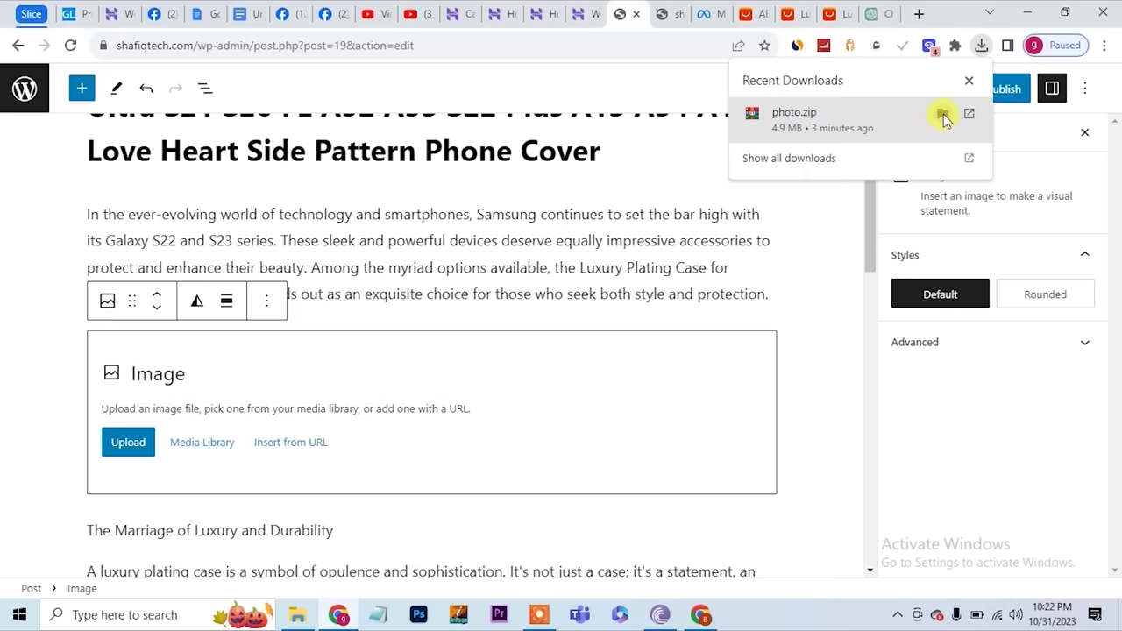
{"action": "left_click", "coordinate": [944, 114]}
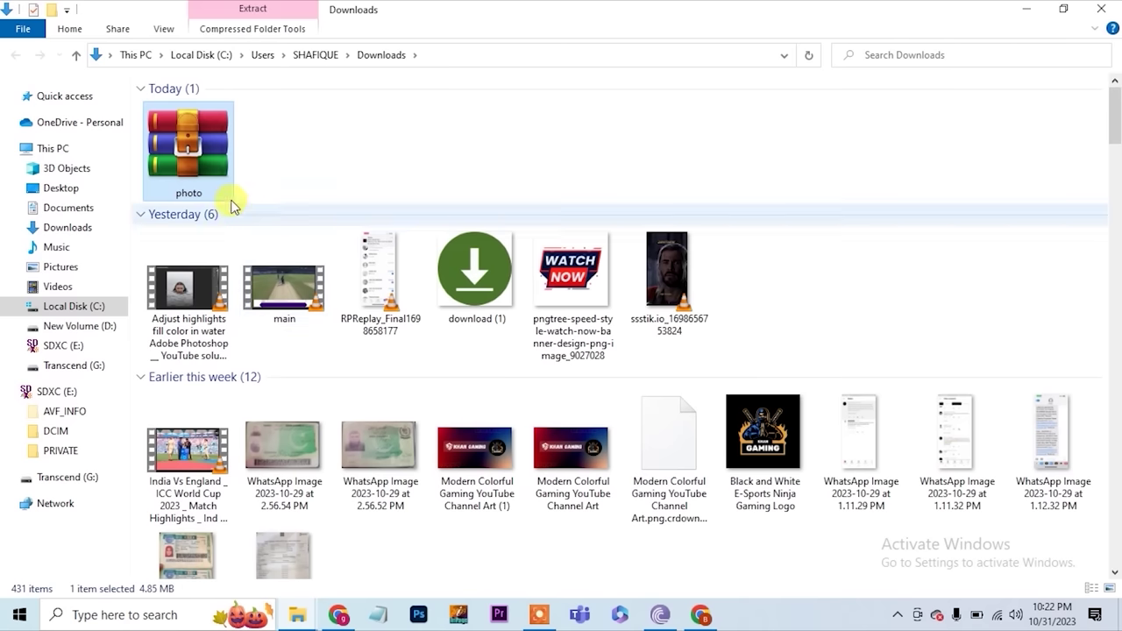
{"action": "right_click", "coordinate": [202, 178]}
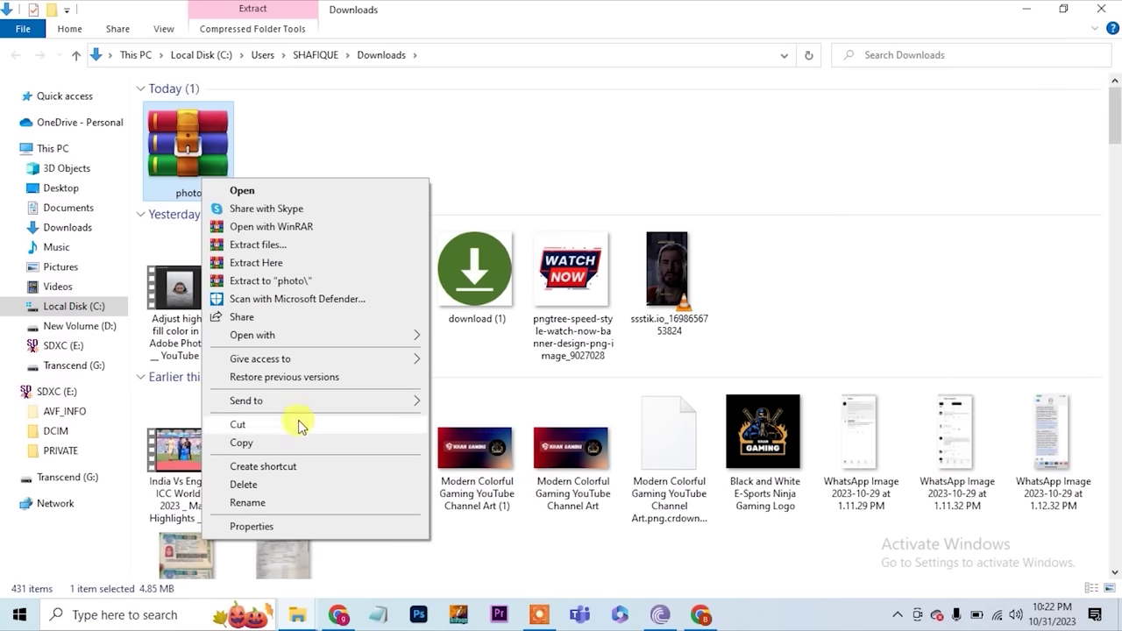
{"action": "left_click", "coordinate": [249, 263]}
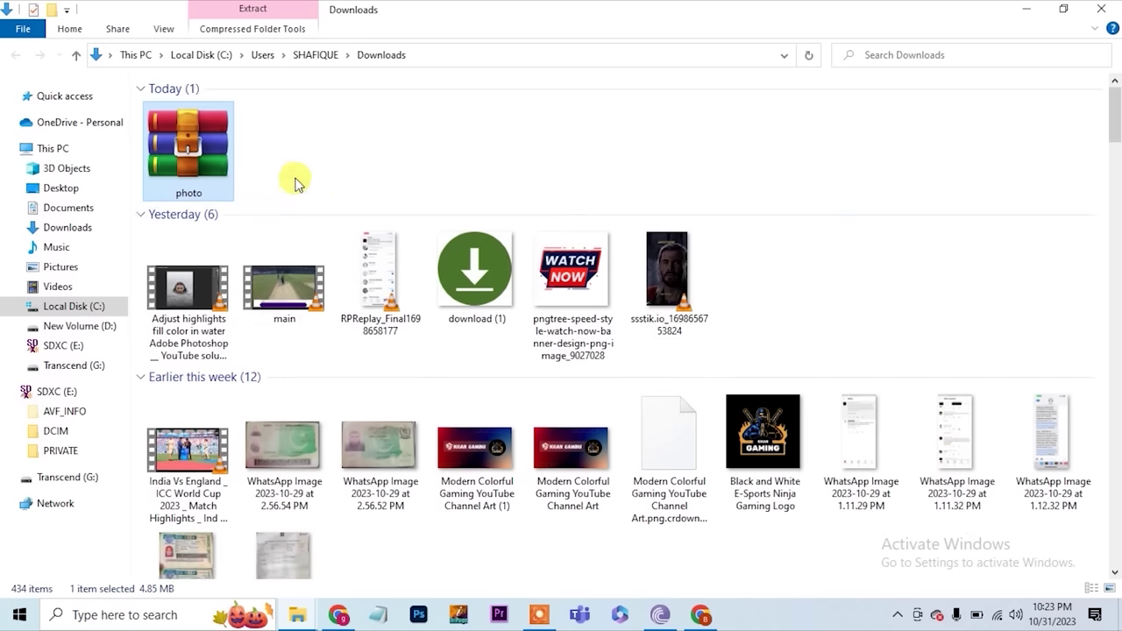
{"action": "left_click", "coordinate": [338, 615]}
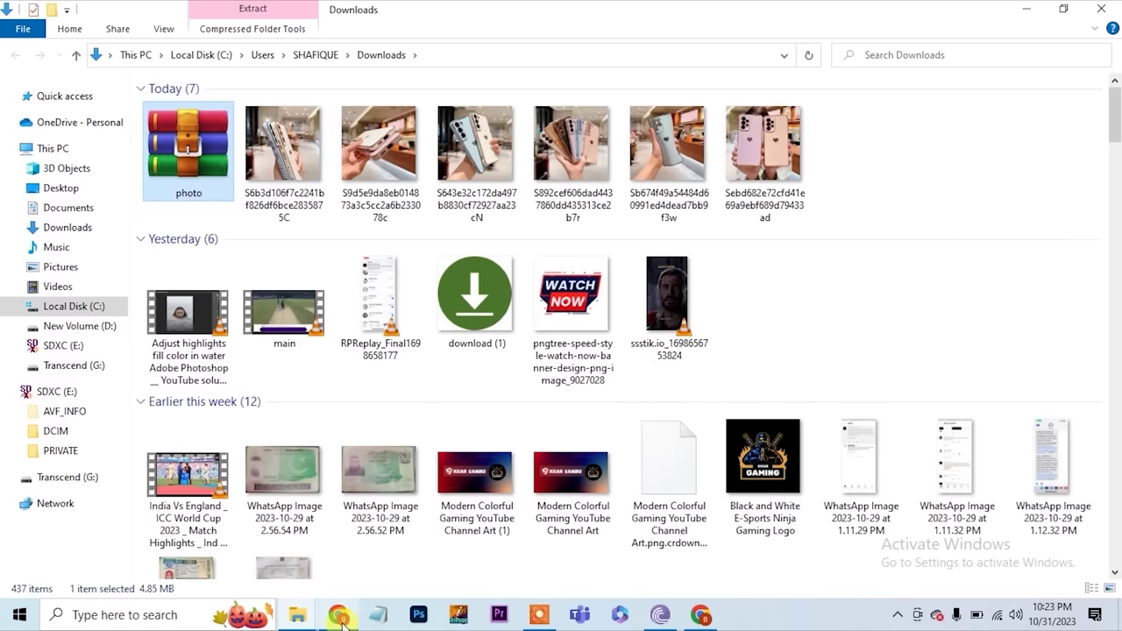
{"action": "left_click", "coordinate": [128, 443]}
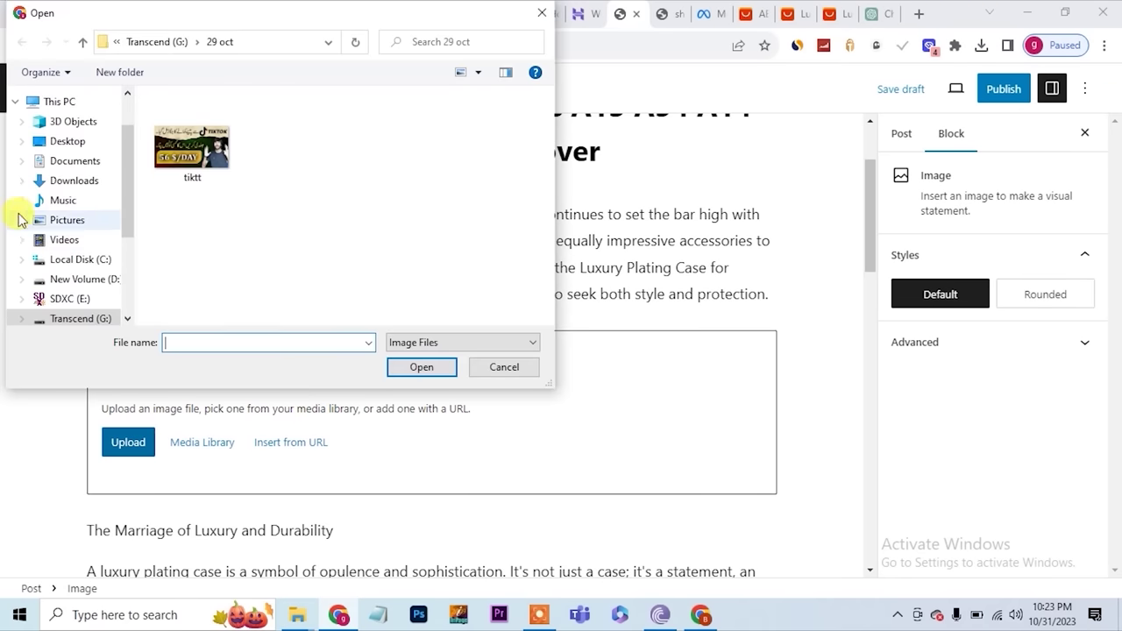
Step: Upload the fourth phone-case picture from Downloads into the introduction's image block
{"action": "left_click", "coordinate": [55, 181]}
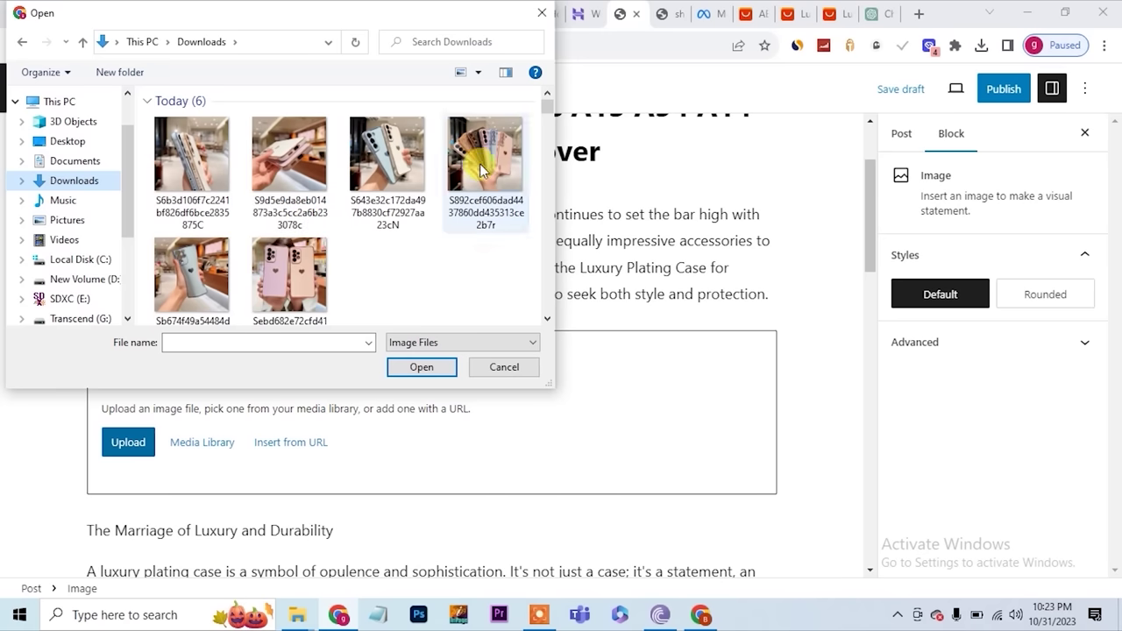
{"action": "left_click", "coordinate": [464, 188]}
{"action": "left_click", "coordinate": [430, 368]}
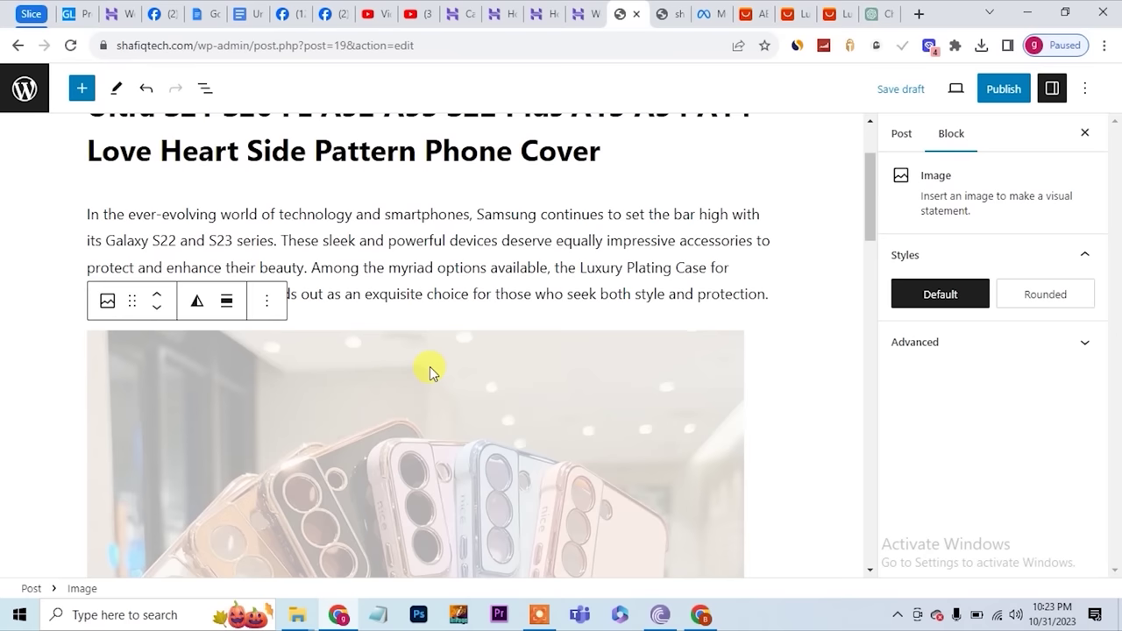
{"action": "scroll", "coordinate": [430, 366], "scroll_direction": "down", "scroll_amount": 9}
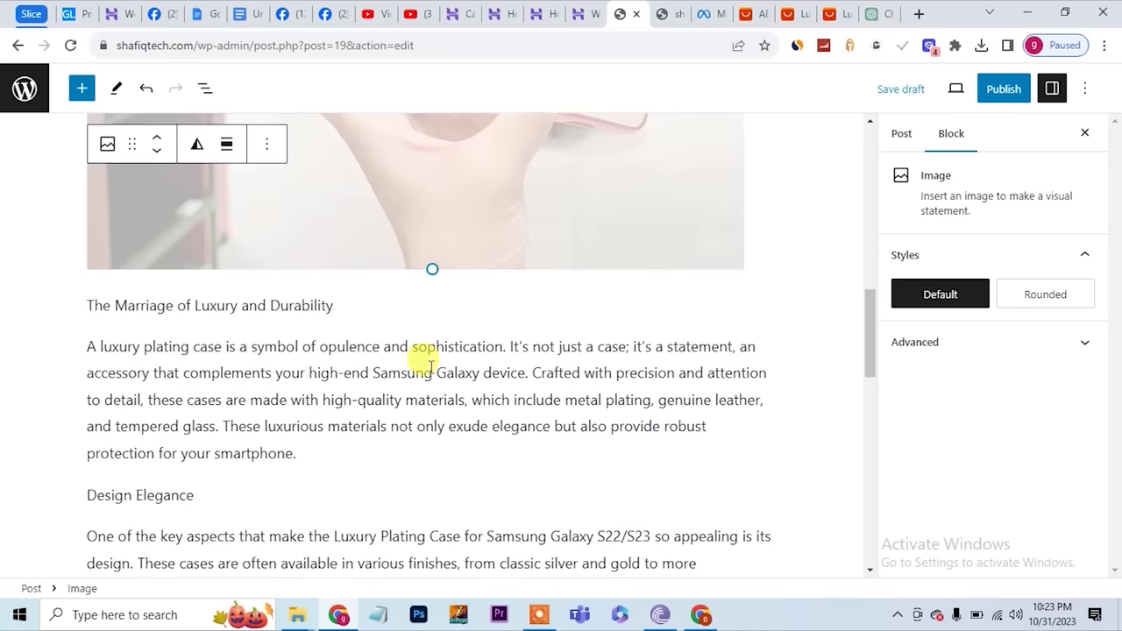
{"action": "scroll", "coordinate": [429, 373], "scroll_direction": "up", "scroll_amount": 1}
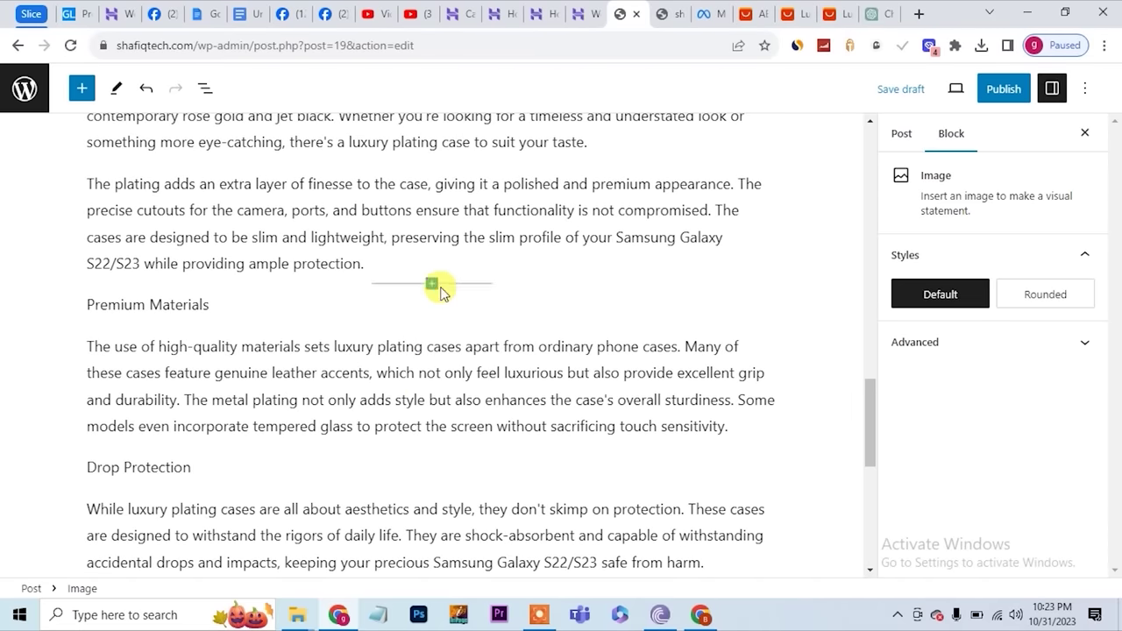
Step: Add a second phone-case photo from Downloads as an image block before Premium Materials
{"action": "left_click", "coordinate": [441, 292]}
{"action": "left_click", "coordinate": [430, 285]}
{"action": "scroll", "coordinate": [344, 427], "scroll_direction": "down", "scroll_amount": 15}
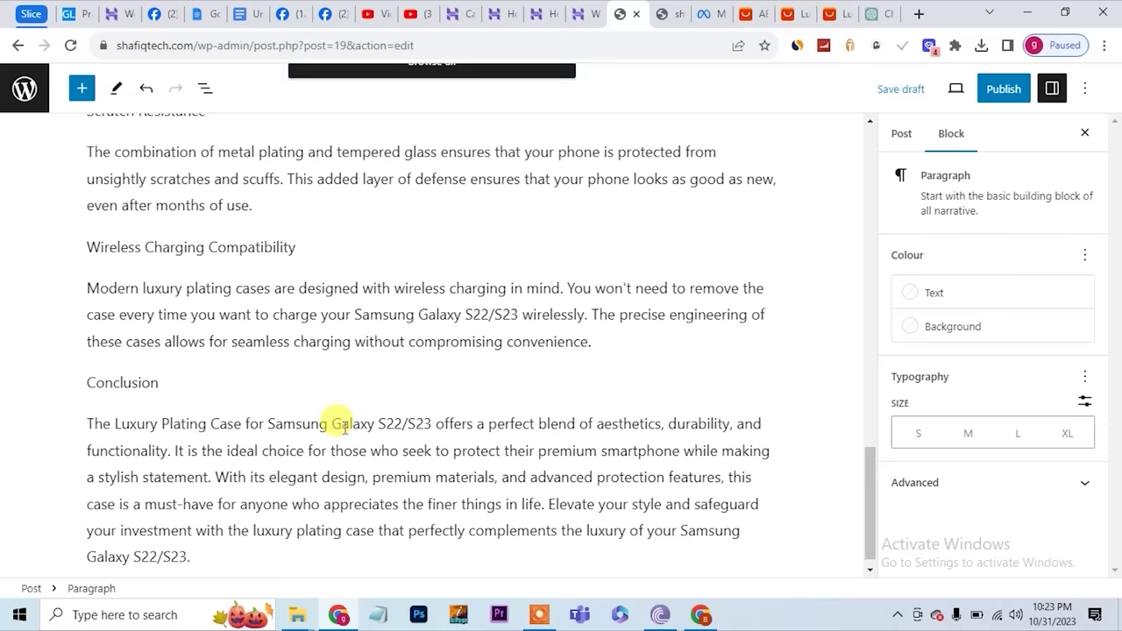
{"action": "scroll", "coordinate": [395, 351], "scroll_direction": "up", "scroll_amount": 20}
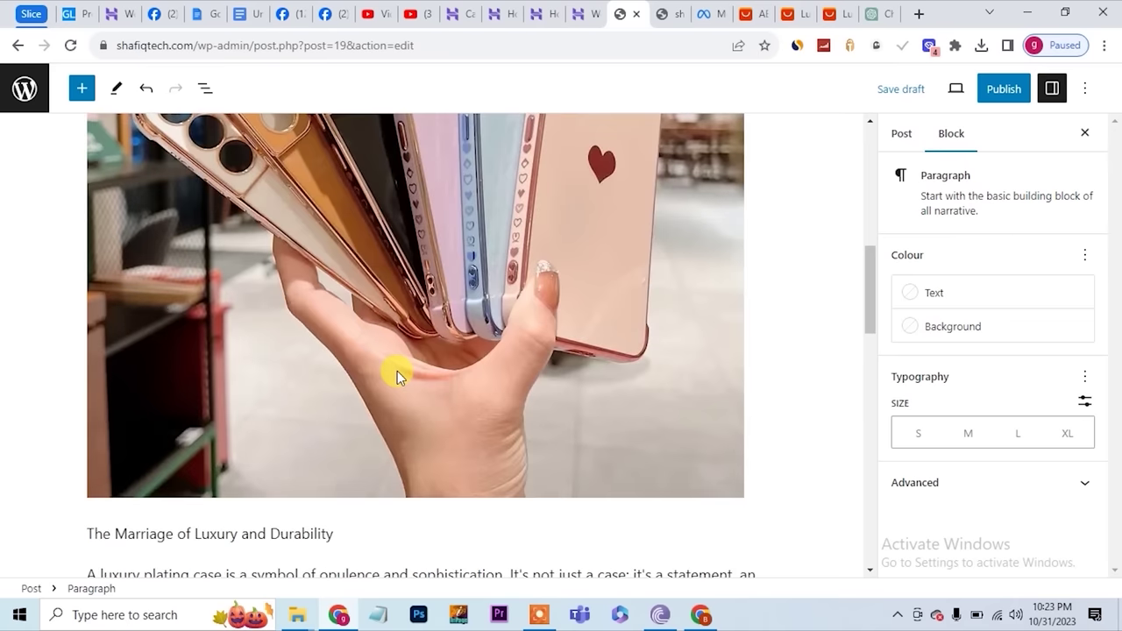
{"action": "scroll", "coordinate": [398, 371], "scroll_direction": "down", "scroll_amount": 7}
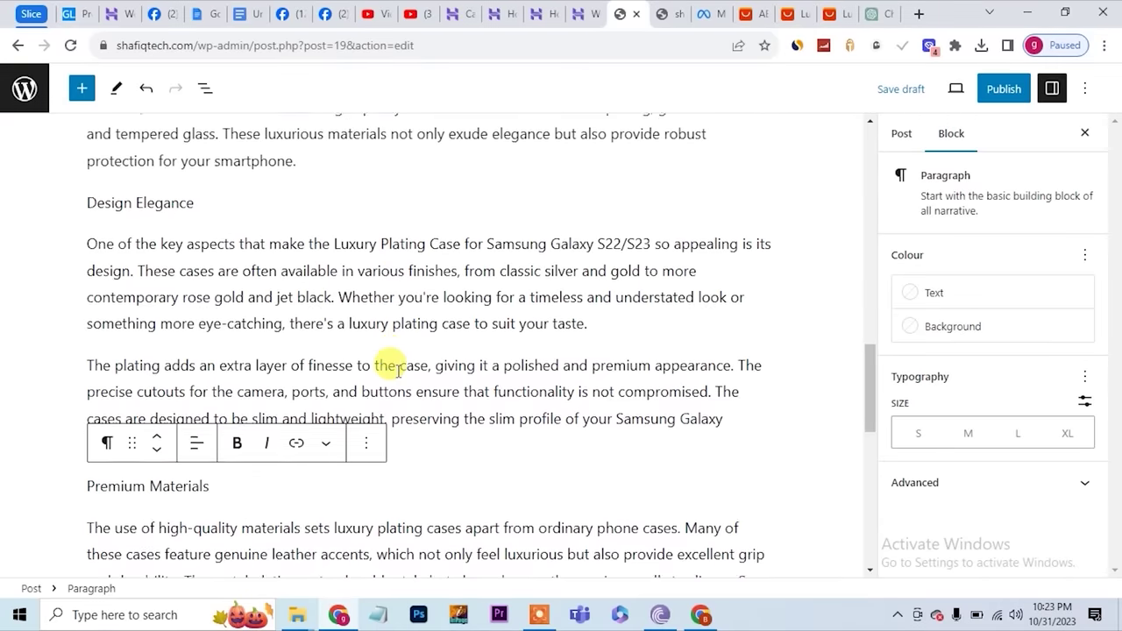
{"action": "scroll", "coordinate": [398, 371], "scroll_direction": "down", "scroll_amount": 2}
{"action": "left_click", "coordinate": [427, 343]}
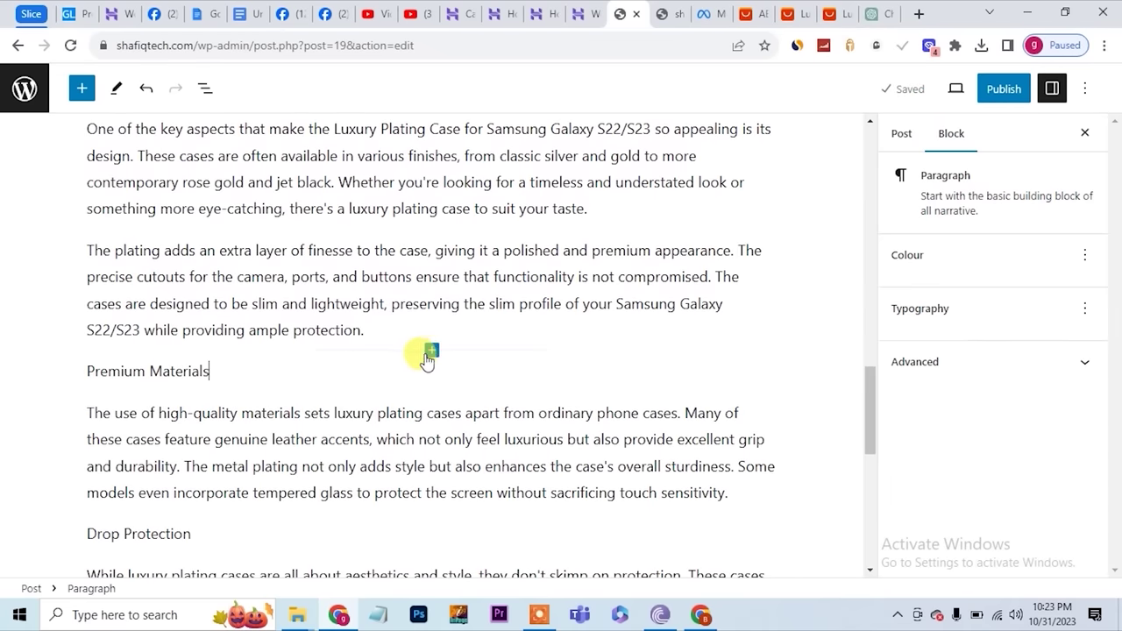
{"action": "left_click", "coordinate": [431, 350]}
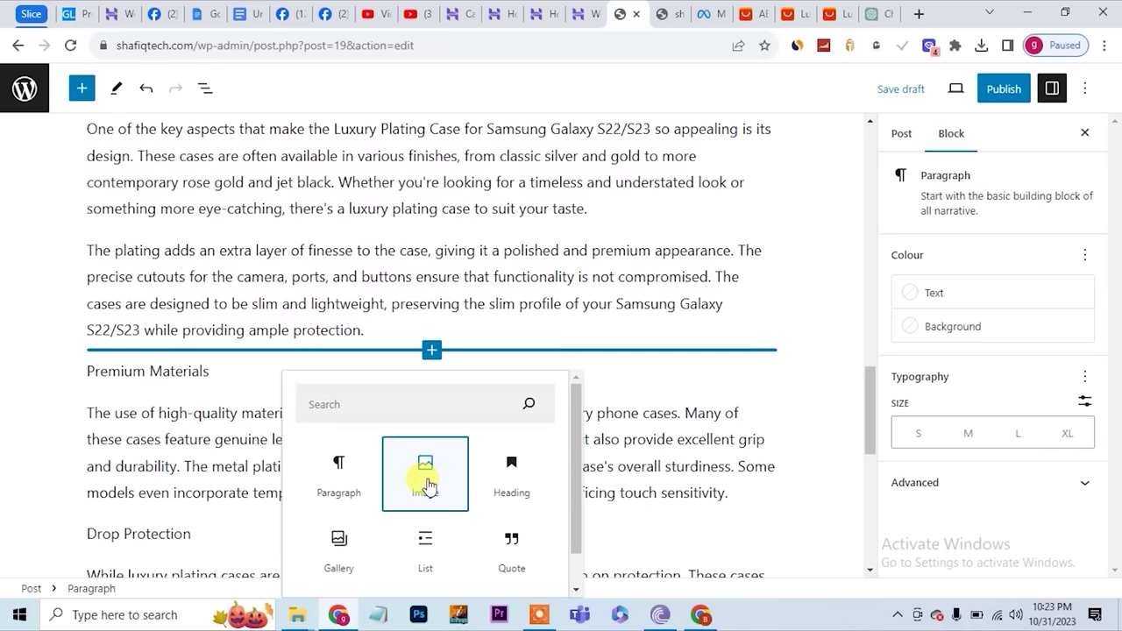
{"action": "left_click", "coordinate": [427, 485]}
{"action": "left_click", "coordinate": [132, 479]}
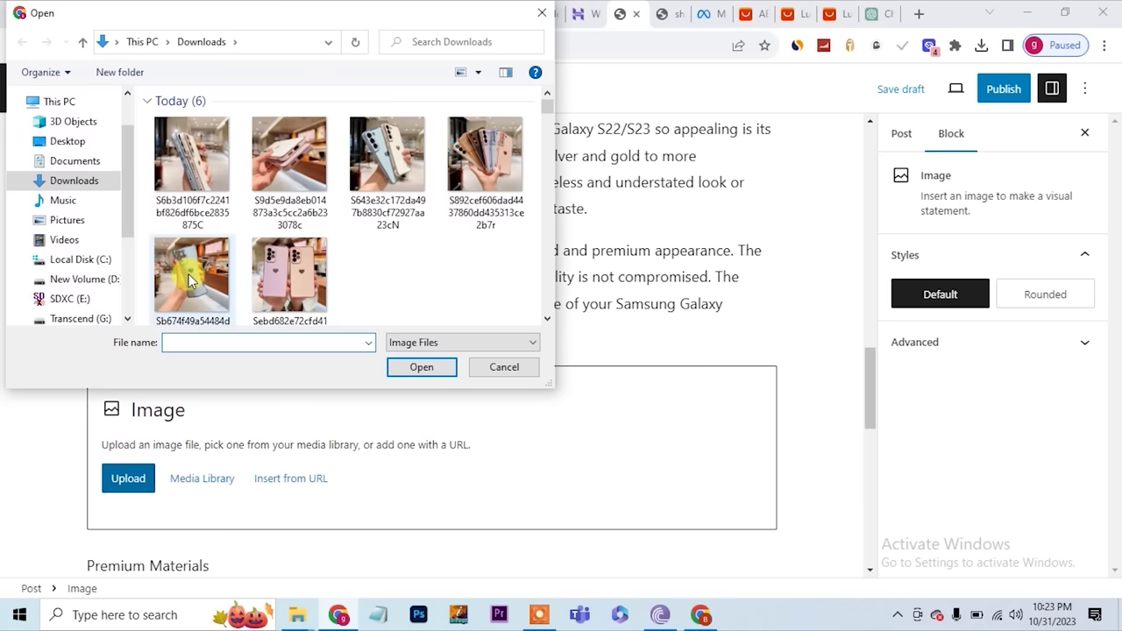
{"action": "left_click", "coordinate": [193, 277]}
{"action": "left_click", "coordinate": [419, 367]}
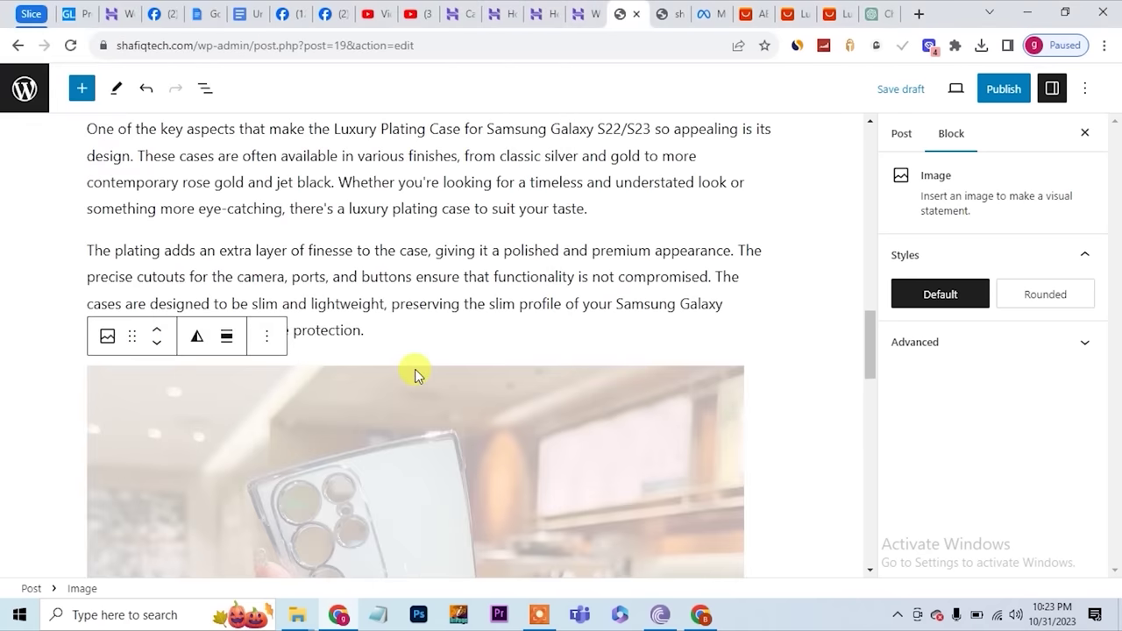
{"action": "scroll", "coordinate": [554, 487], "scroll_direction": "down", "scroll_amount": 3}
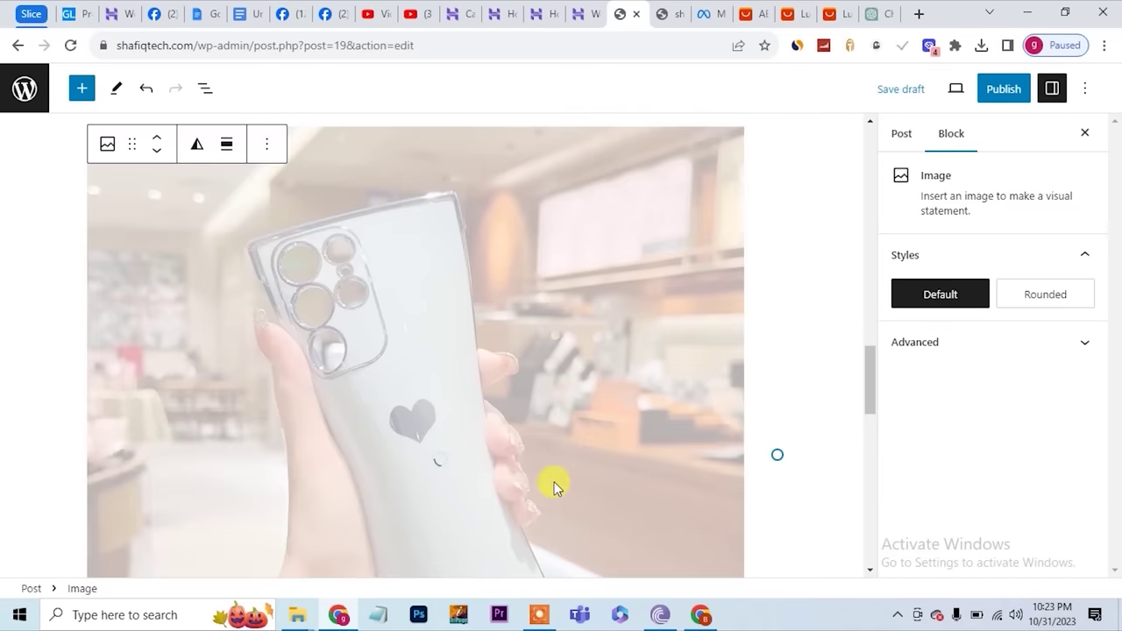
{"action": "scroll", "coordinate": [554, 486], "scroll_direction": "down", "scroll_amount": 2}
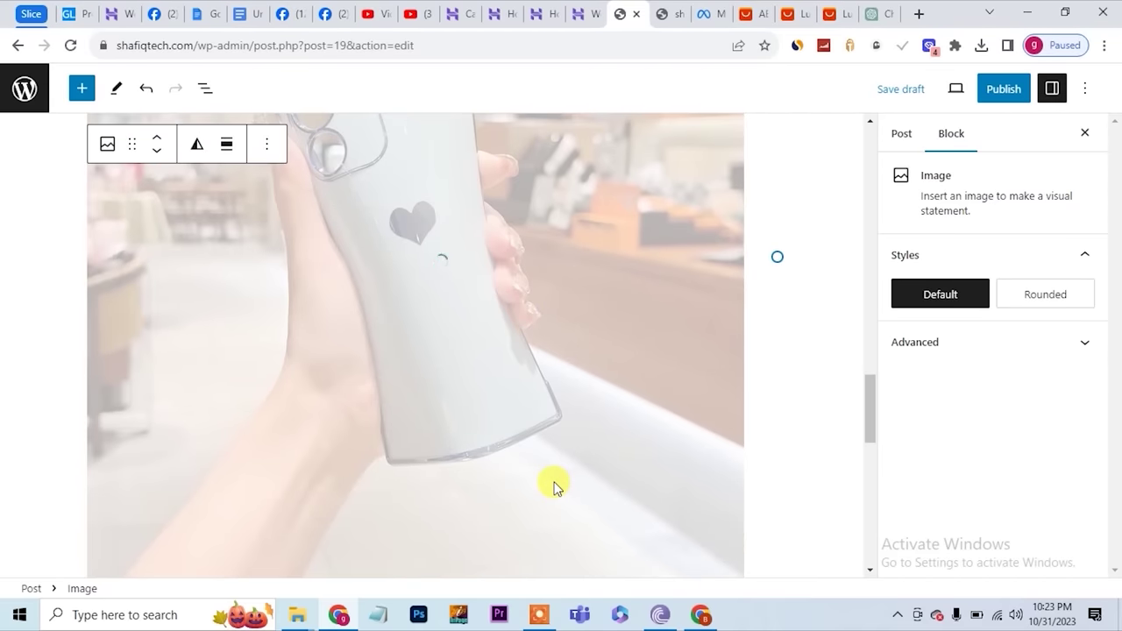
{"action": "scroll", "coordinate": [554, 484], "scroll_direction": "up", "scroll_amount": 10}
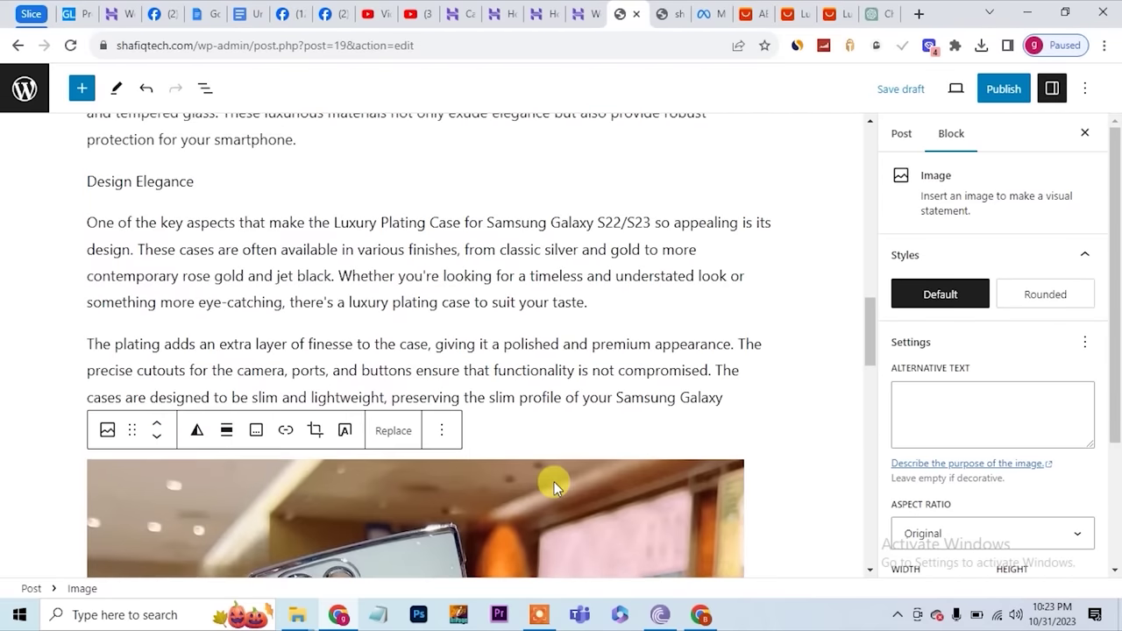
{"action": "scroll", "coordinate": [555, 482], "scroll_direction": "up", "scroll_amount": 6}
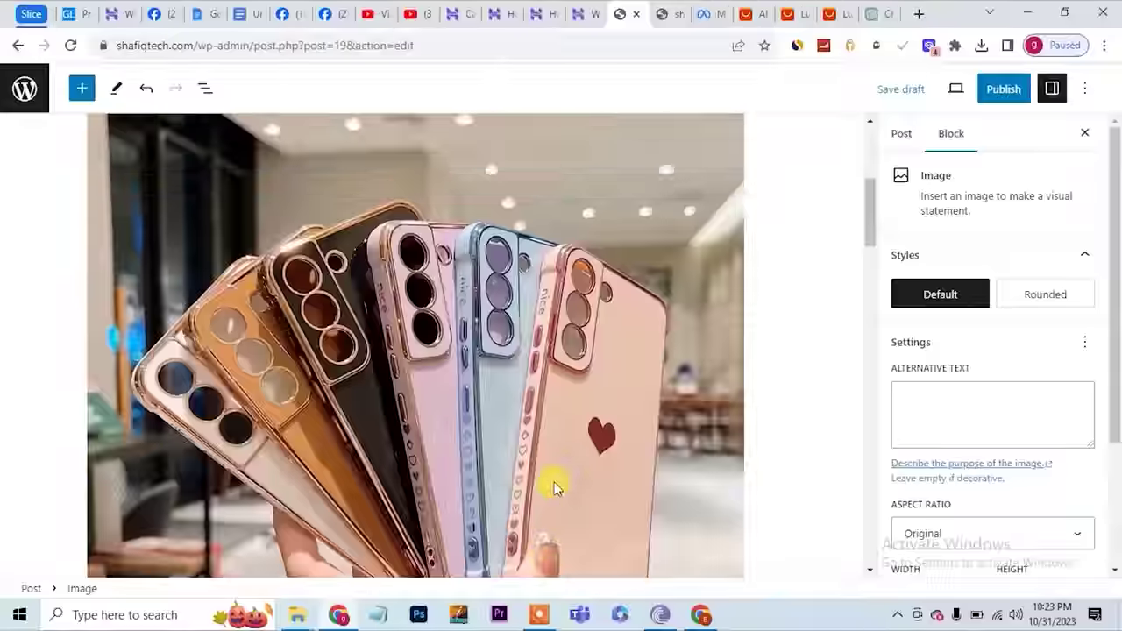
{"action": "scroll", "coordinate": [554, 484], "scroll_direction": "down", "scroll_amount": 6}
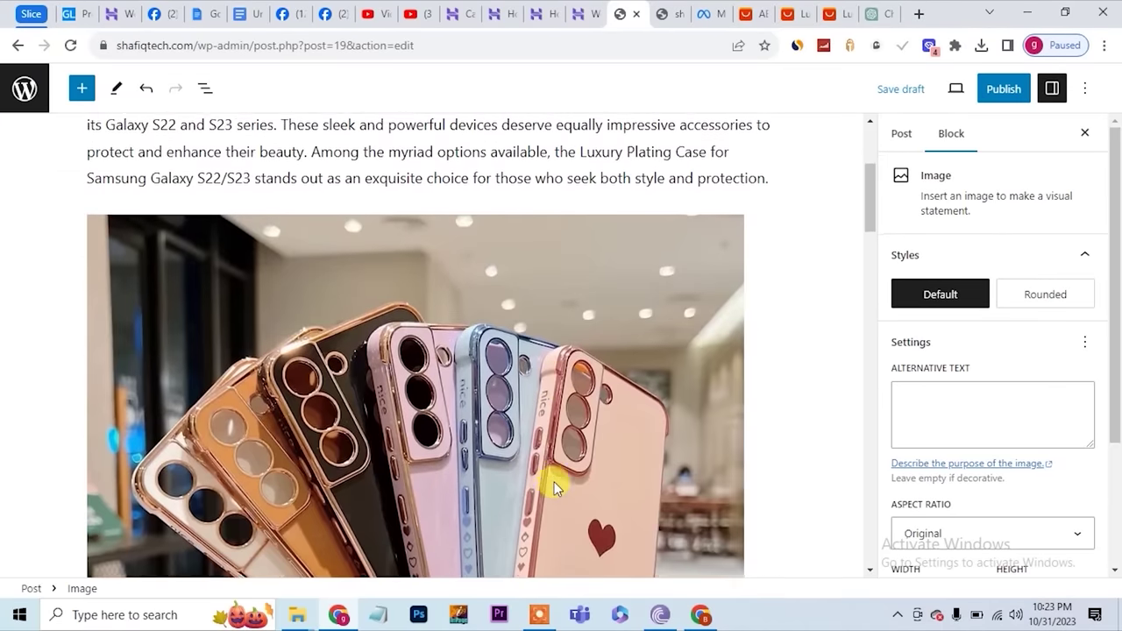
{"action": "scroll", "coordinate": [554, 481], "scroll_direction": "down", "scroll_amount": 3}
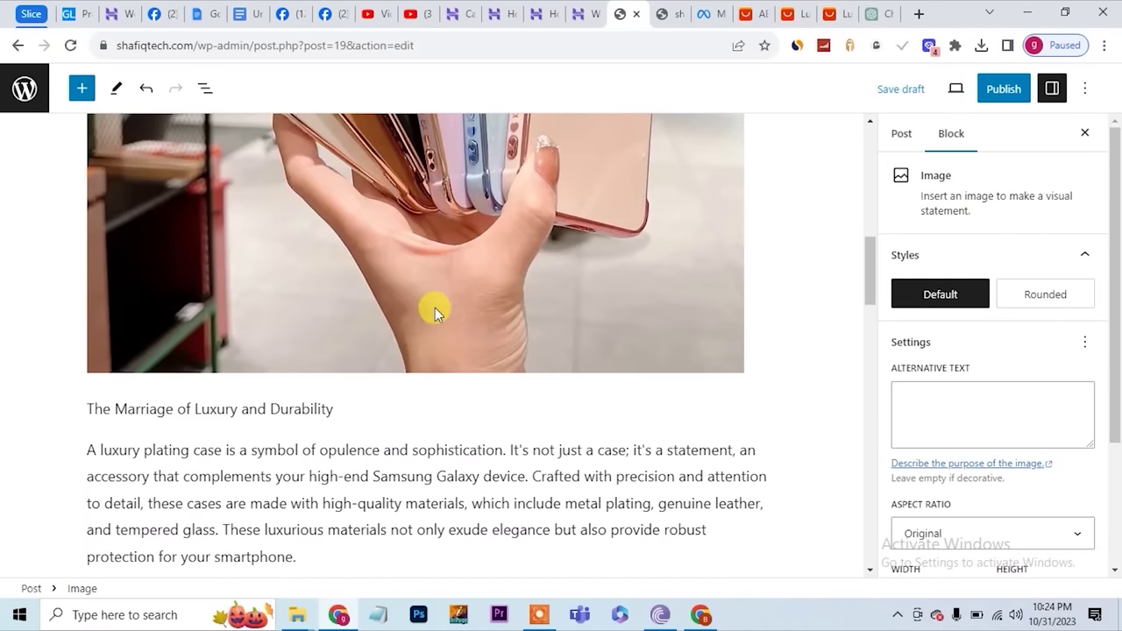
{"action": "scroll", "coordinate": [436, 498], "scroll_direction": "down", "scroll_amount": 6}
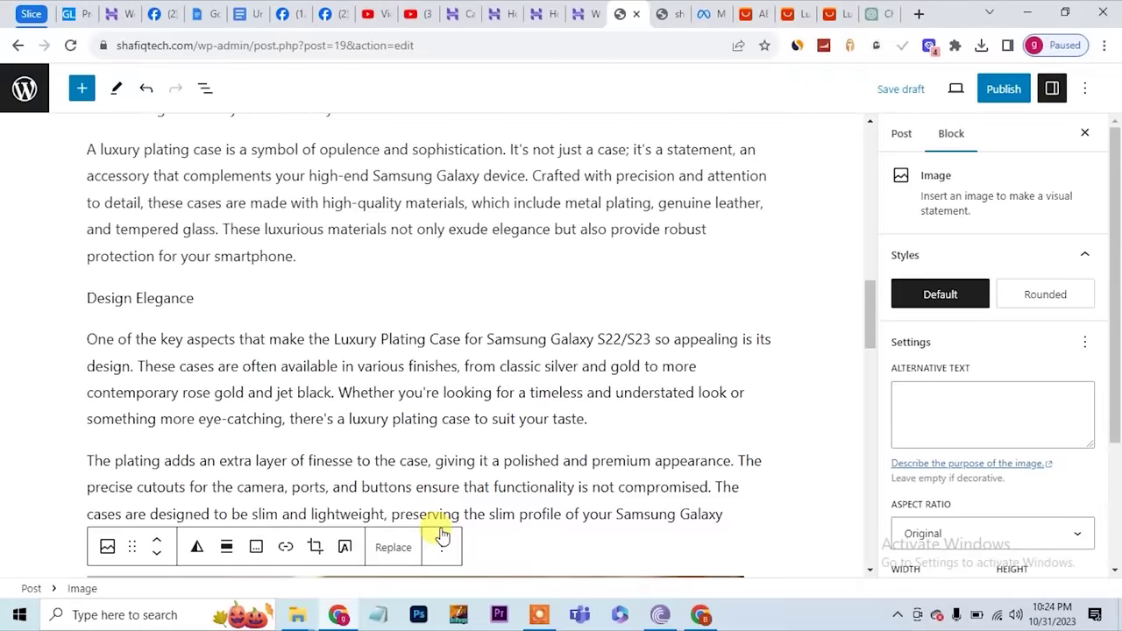
{"action": "scroll", "coordinate": [439, 531], "scroll_direction": "up", "scroll_amount": 7}
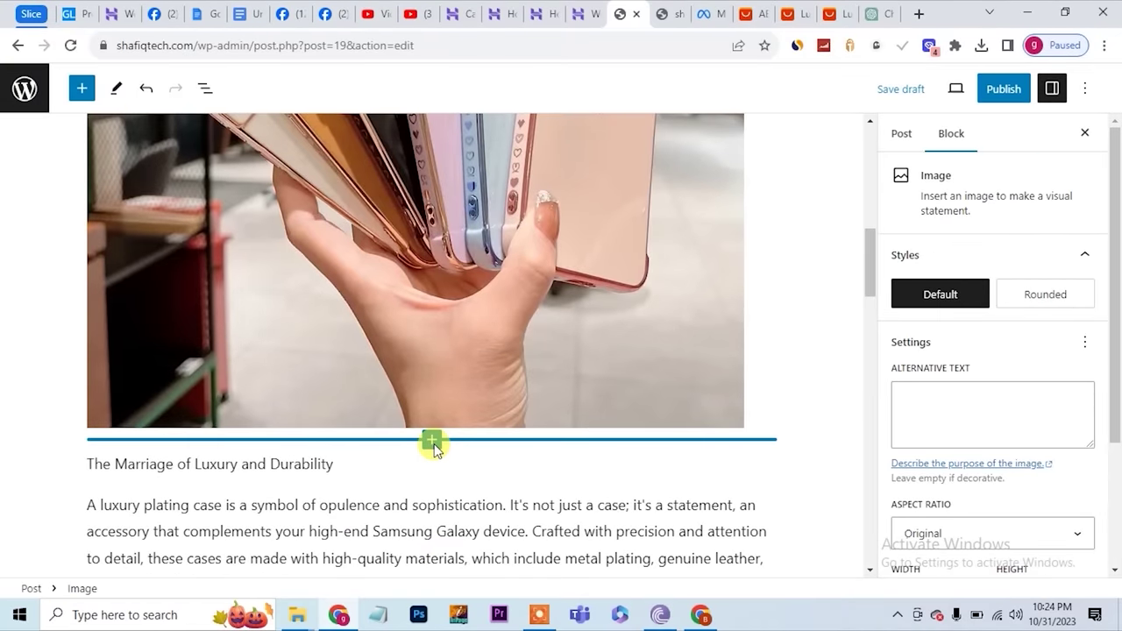
Step: Insert a Buttons block, found by searching 'butt', below the first phone-case image
{"action": "left_click", "coordinate": [432, 441]}
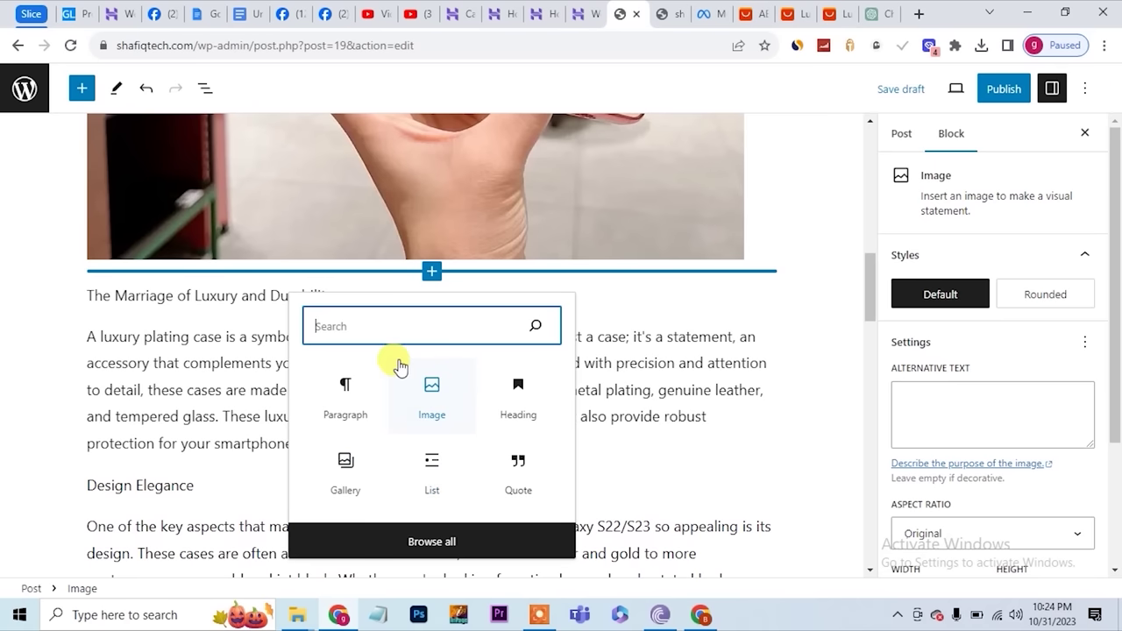
{"action": "type", "text": "butt"}
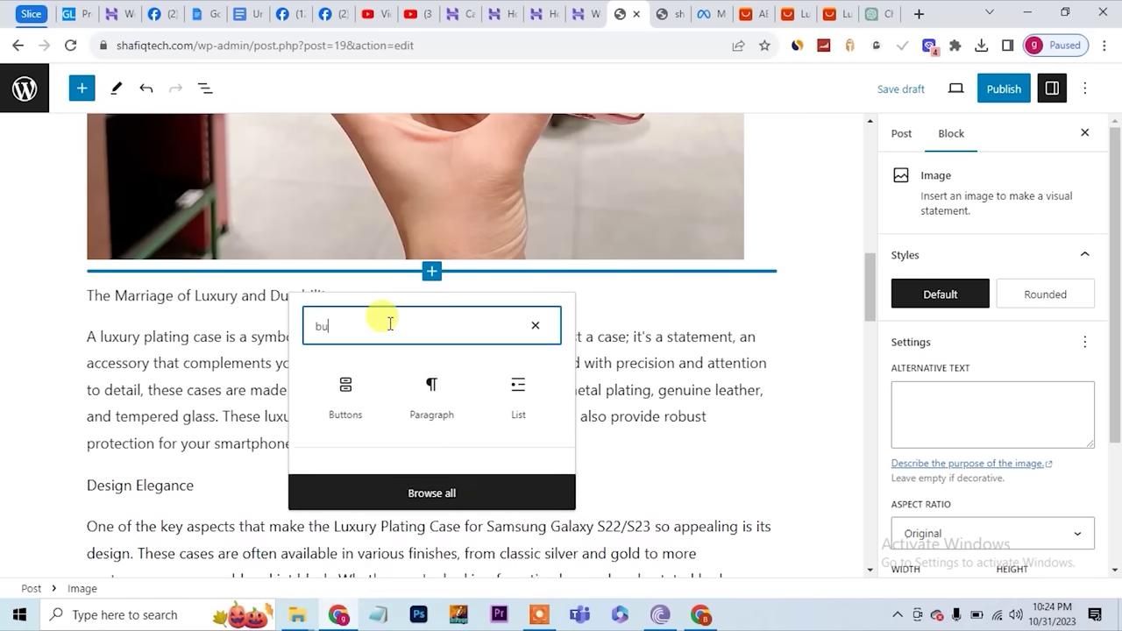
{"action": "left_click", "coordinate": [338, 407]}
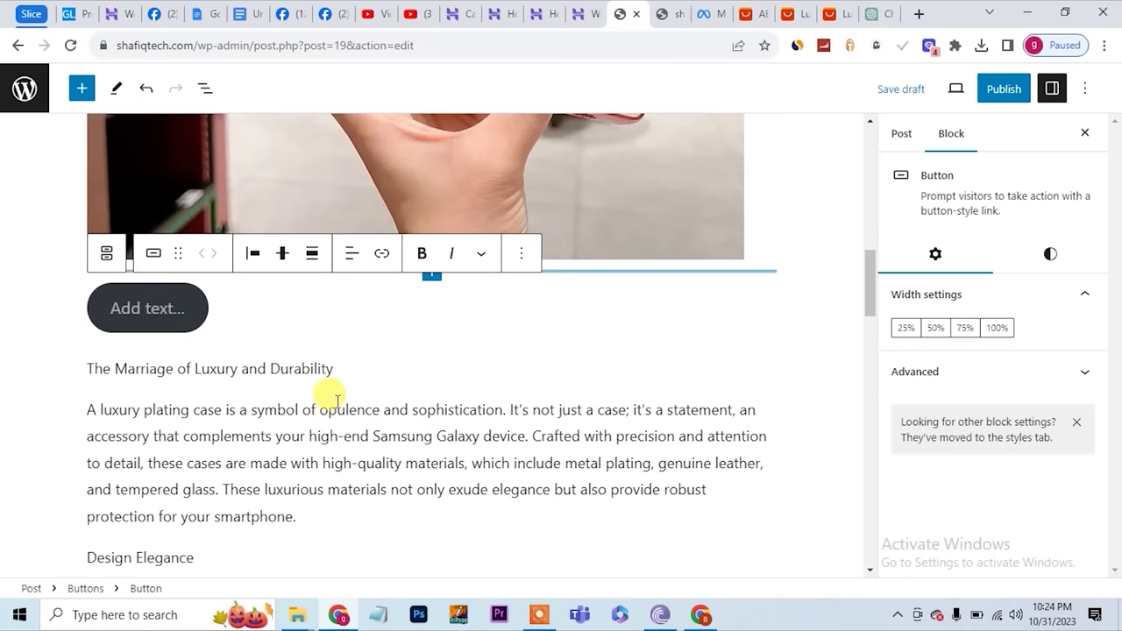
Step: Label the new button 'Buy Now'
{"action": "left_click", "coordinate": [140, 290]}
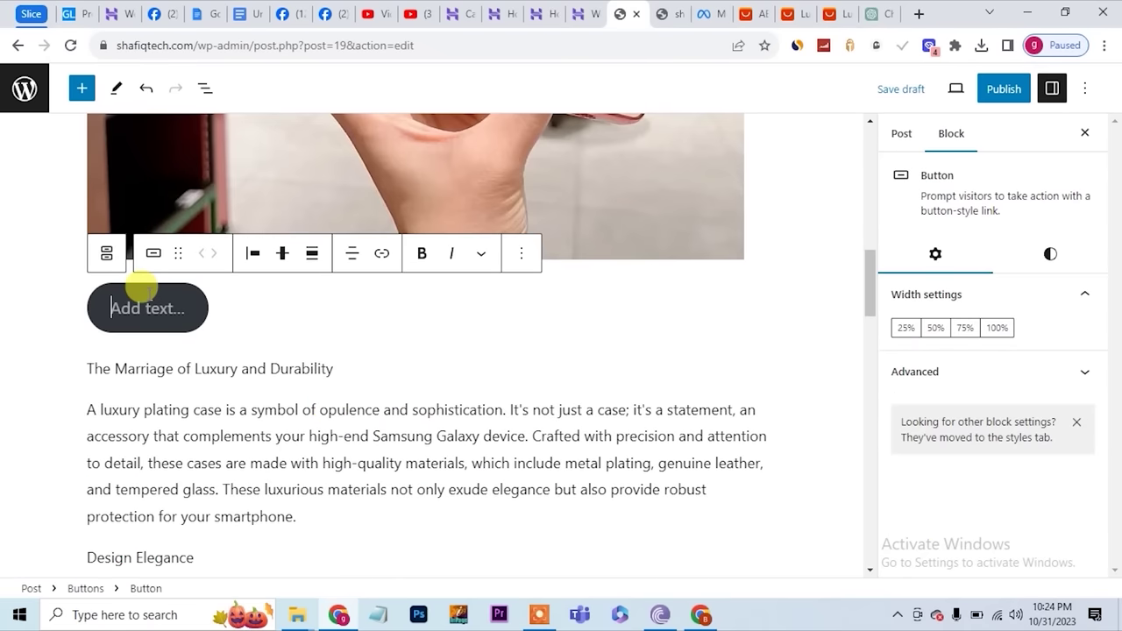
{"action": "type", "text": "Buy Now"}
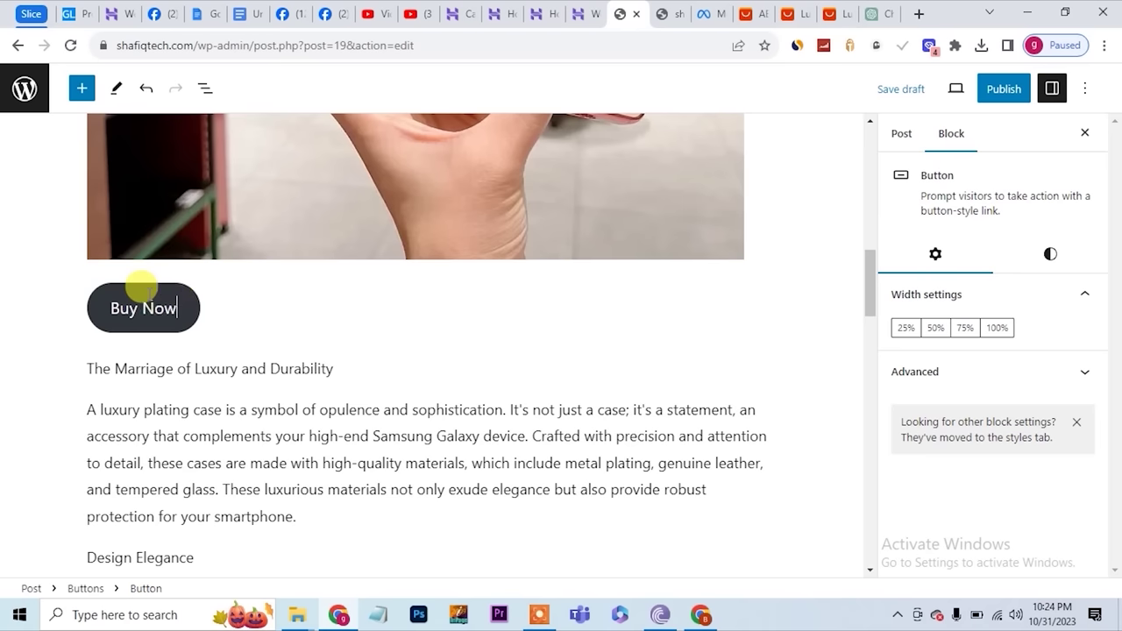
{"action": "left_click", "coordinate": [48, 338]}
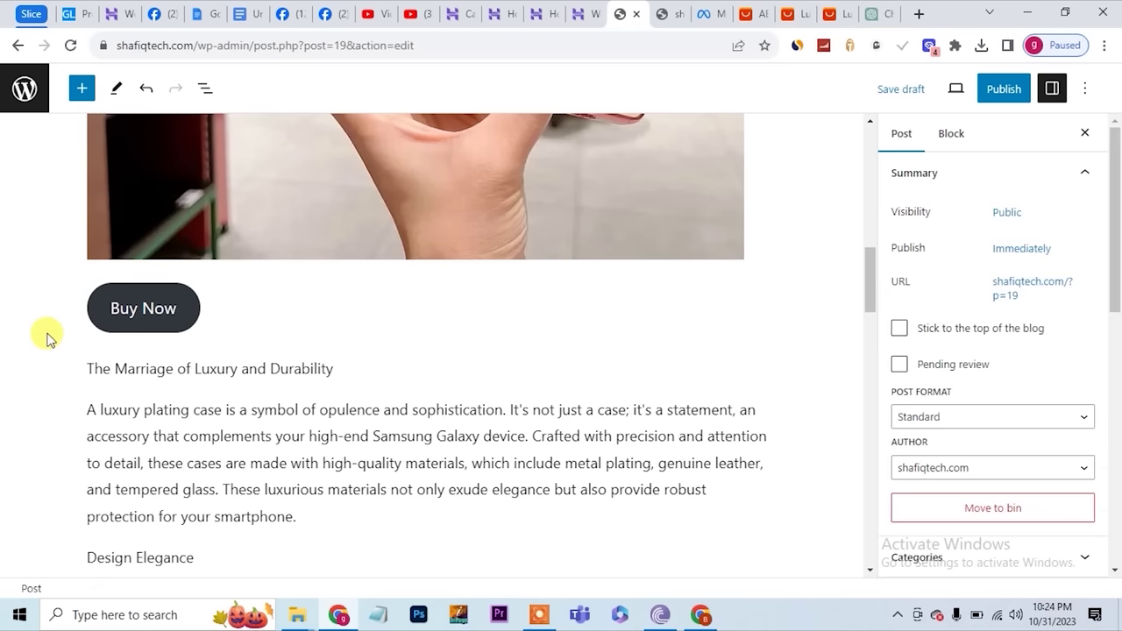
Step: Centre the Buy Now button and open its link box
{"action": "left_click", "coordinate": [149, 314]}
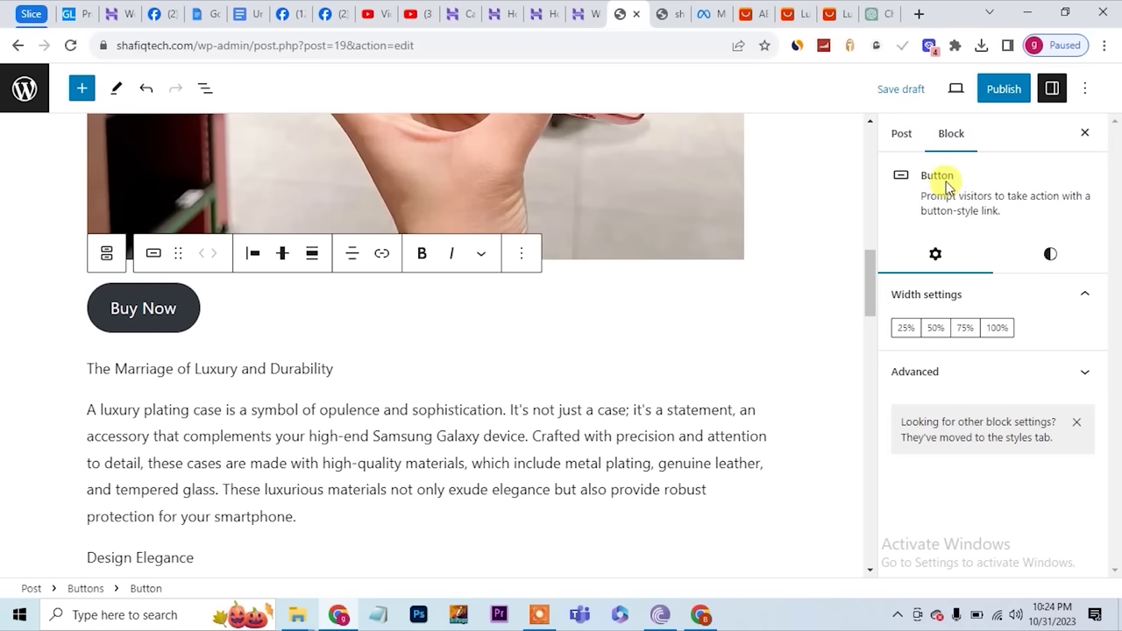
{"action": "left_click", "coordinate": [283, 253]}
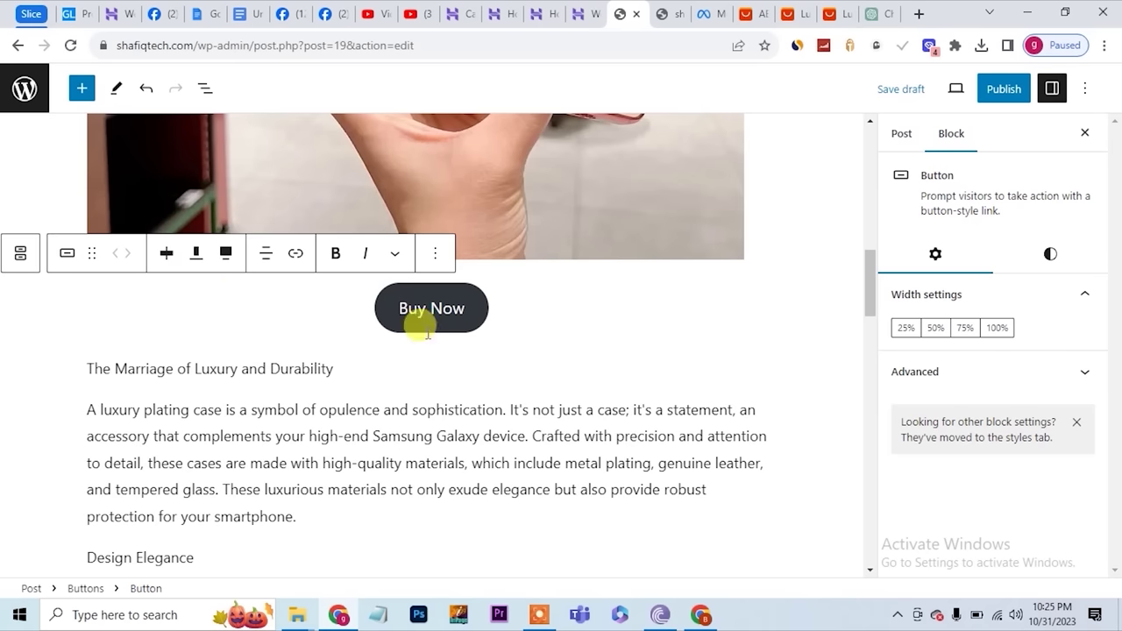
{"action": "left_click", "coordinate": [166, 257]}
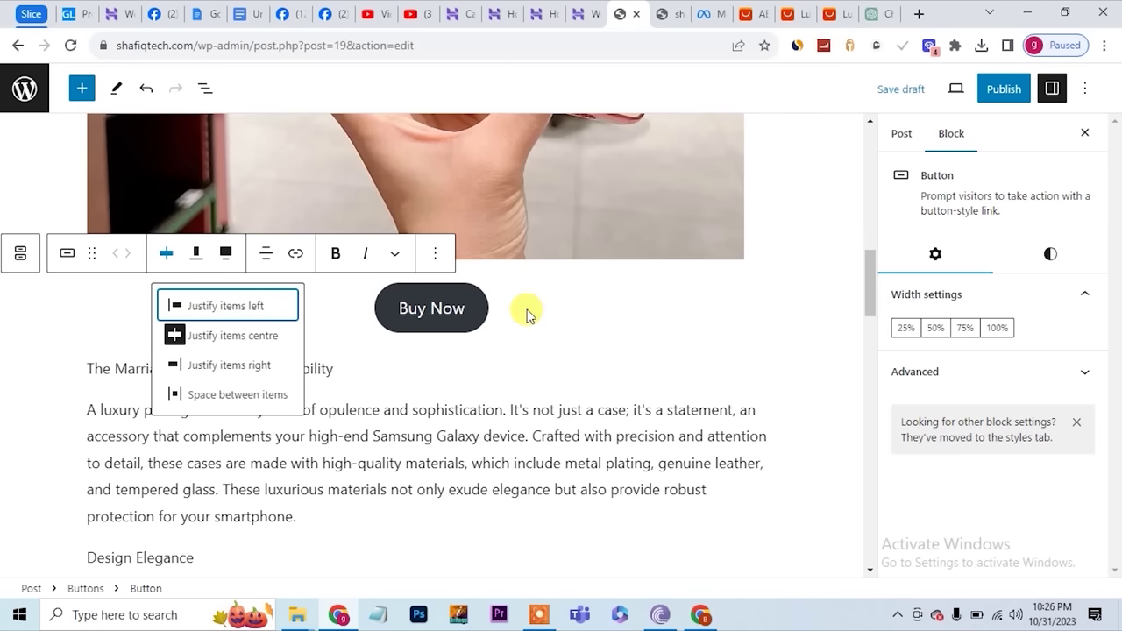
{"action": "left_click", "coordinate": [489, 308]}
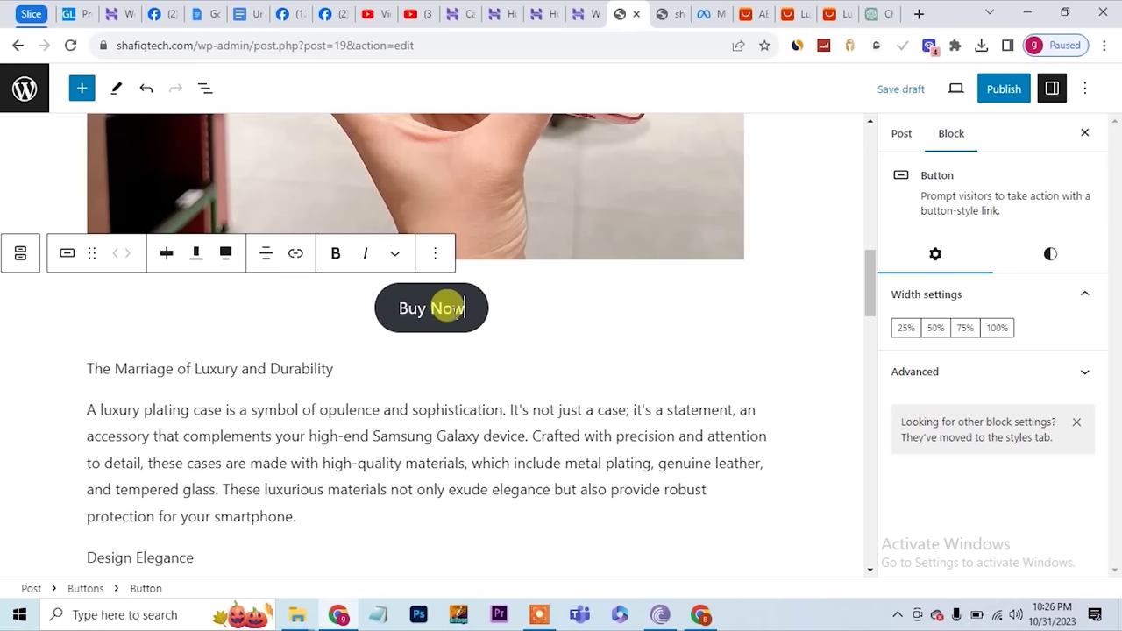
{"action": "left_click", "coordinate": [296, 255]}
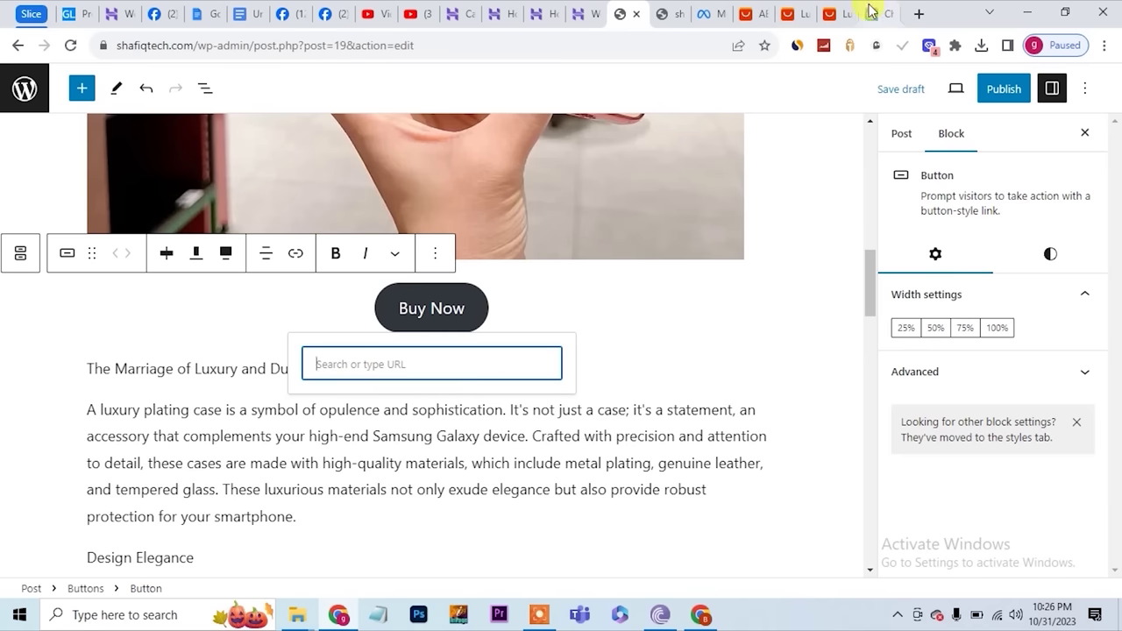
Step: Copy the phone case's AliExpress affiliate text link, then return to the WordPress editor
{"action": "left_click", "coordinate": [830, 15]}
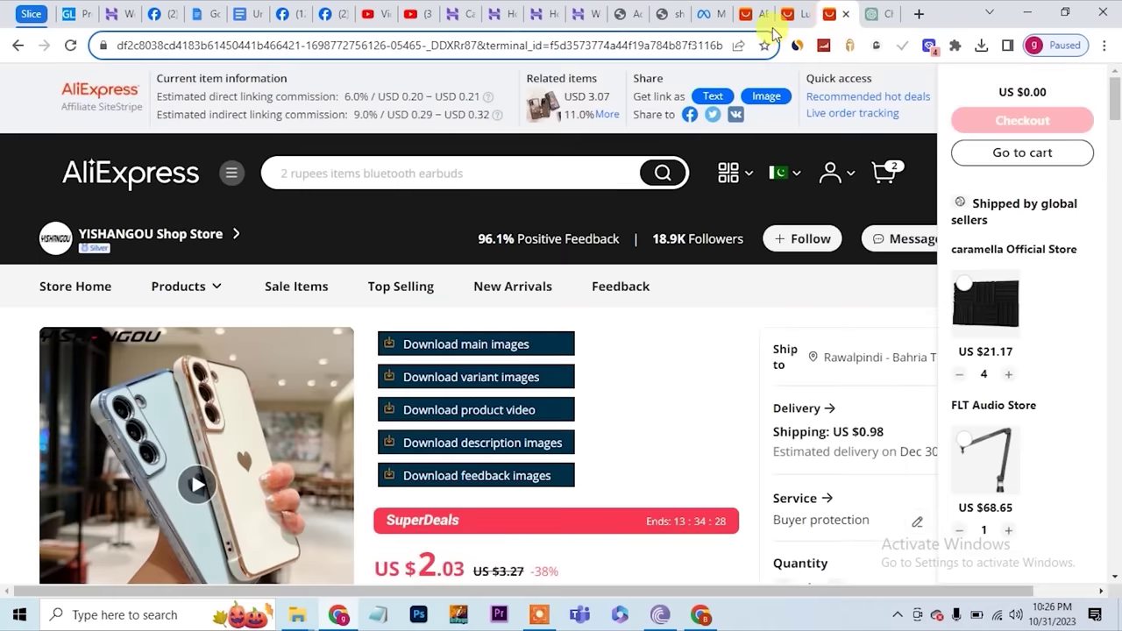
{"action": "left_click", "coordinate": [789, 16]}
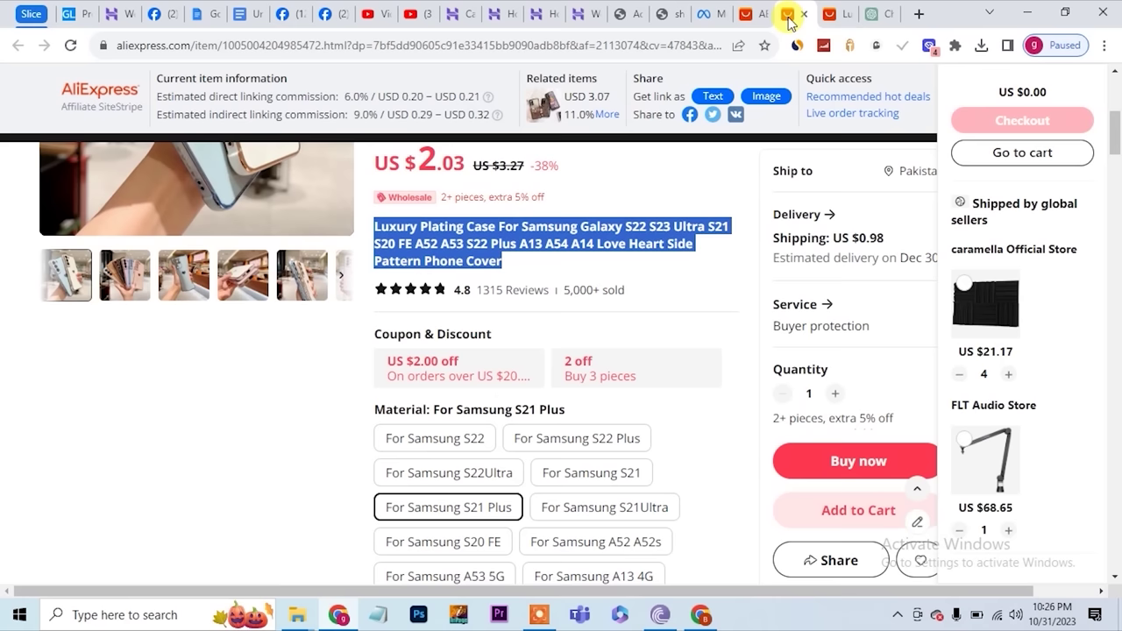
{"action": "left_click", "coordinate": [727, 103]}
{"action": "left_click", "coordinate": [833, 323]}
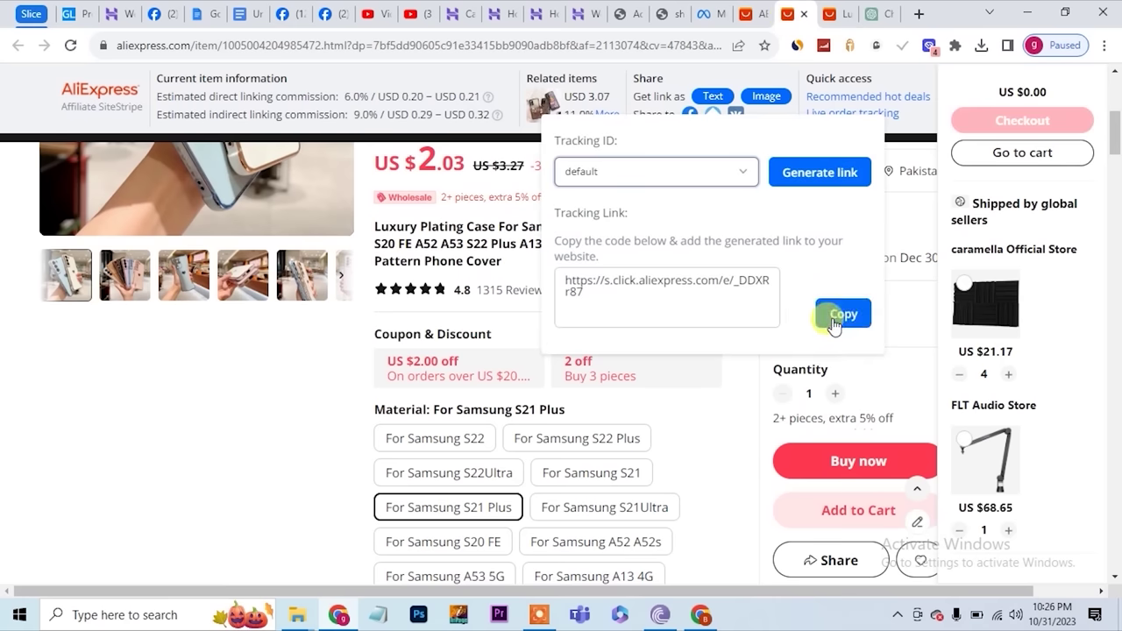
{"action": "left_click", "coordinate": [662, 16]}
{"action": "left_click", "coordinate": [627, 20]}
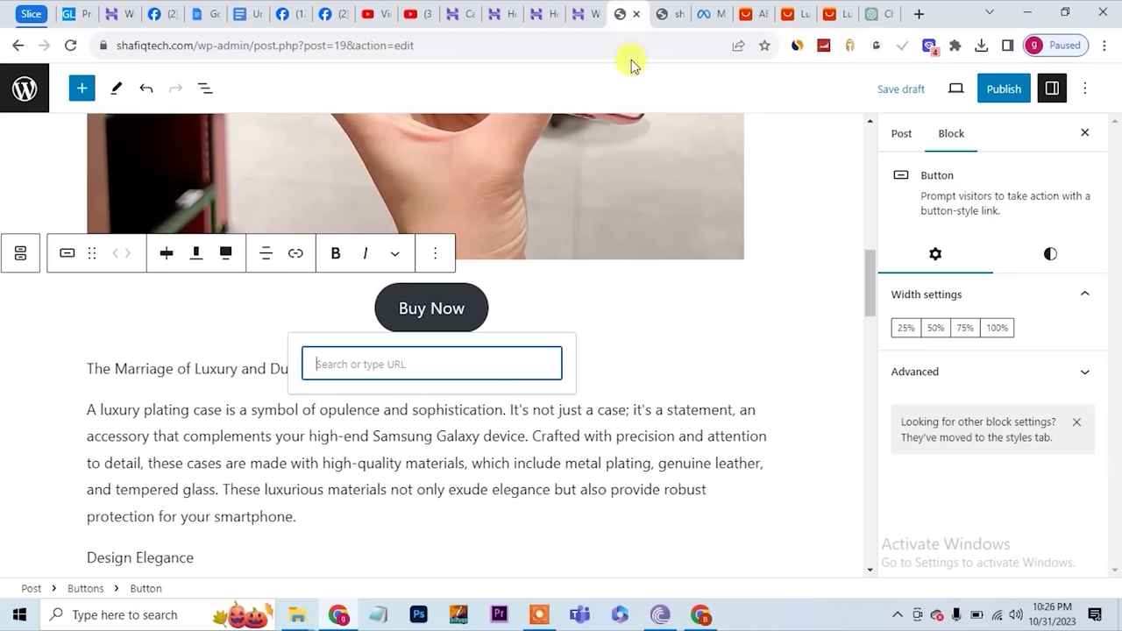
Step: Link Buy Now to the pasted AliExpress URL and delete 'The Marriage of Luxury and Durability' line
{"action": "right_click", "coordinate": [387, 364]}
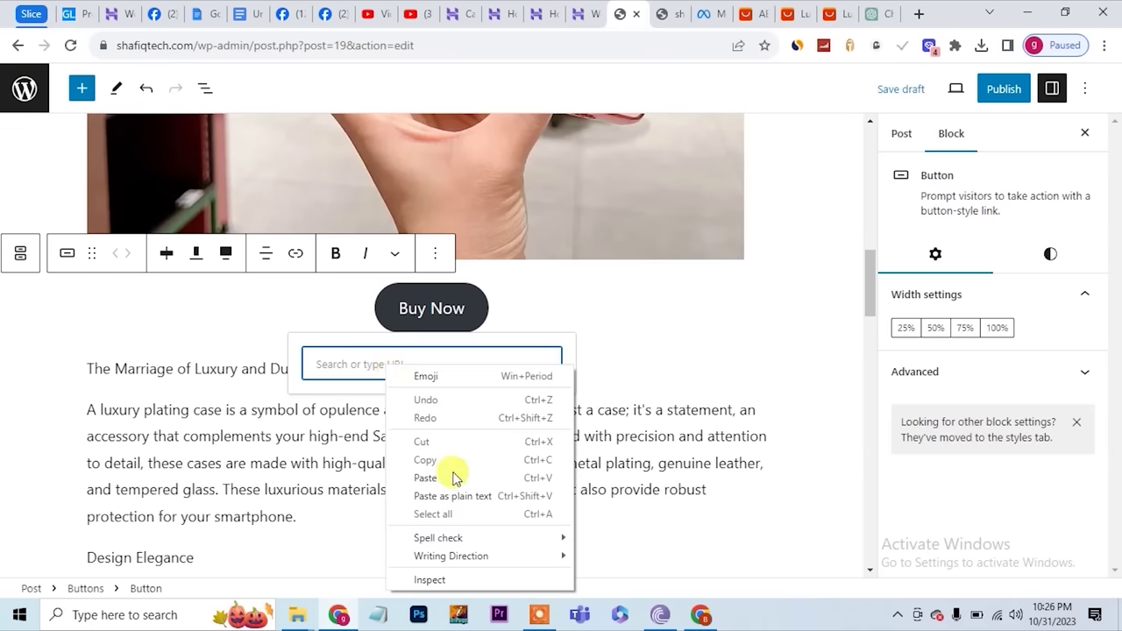
{"action": "left_click", "coordinate": [451, 476]}
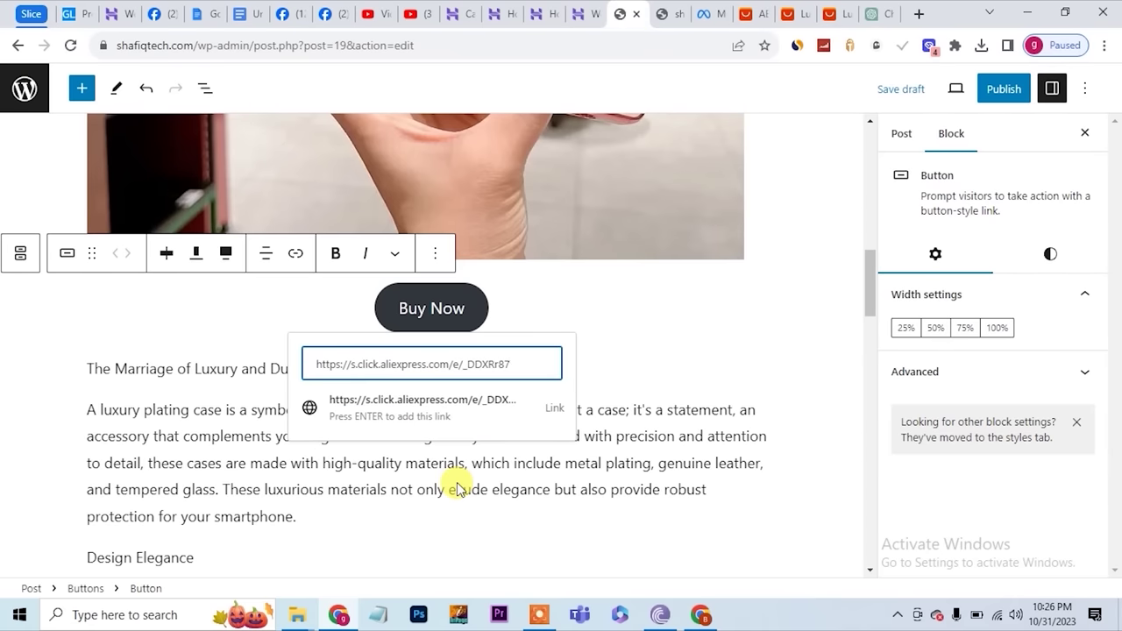
{"action": "key", "text": "Return"}
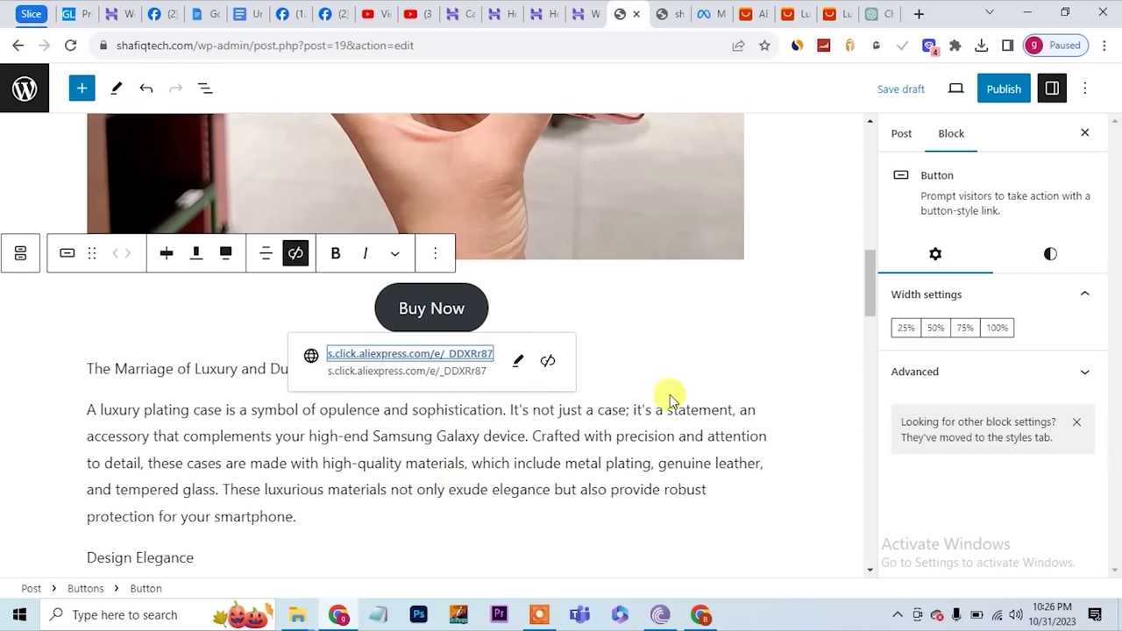
{"action": "left_click", "coordinate": [640, 359]}
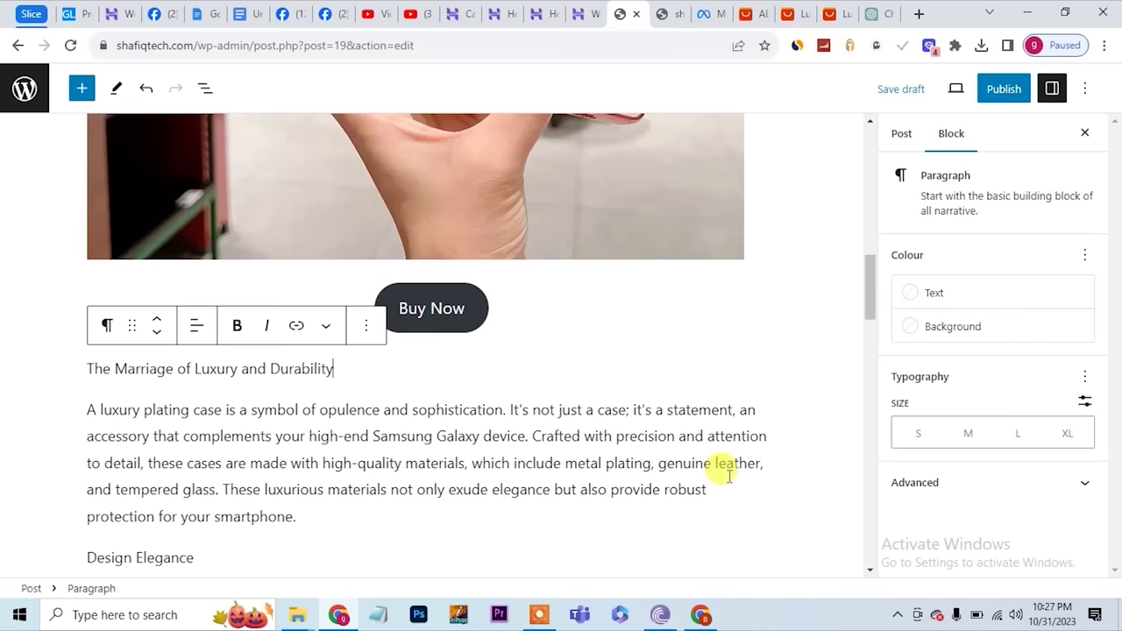
{"action": "key", "text": "shift+alt+z"}
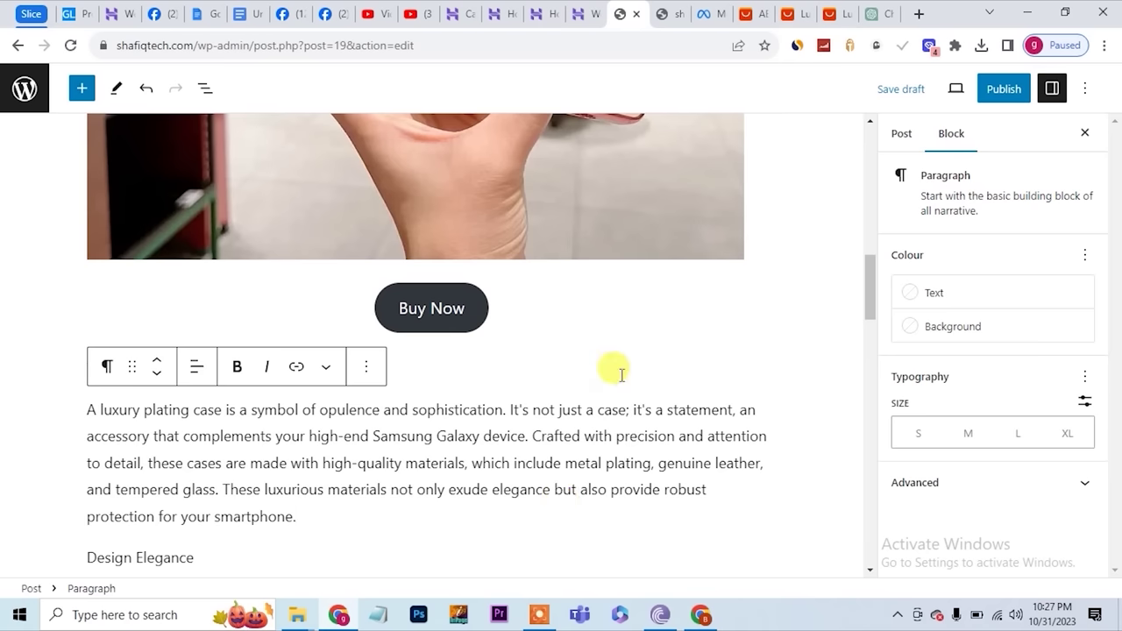
Step: Publish the Luxury Plating Case post, confirming in the pre-publish panel
{"action": "left_click", "coordinate": [1004, 89]}
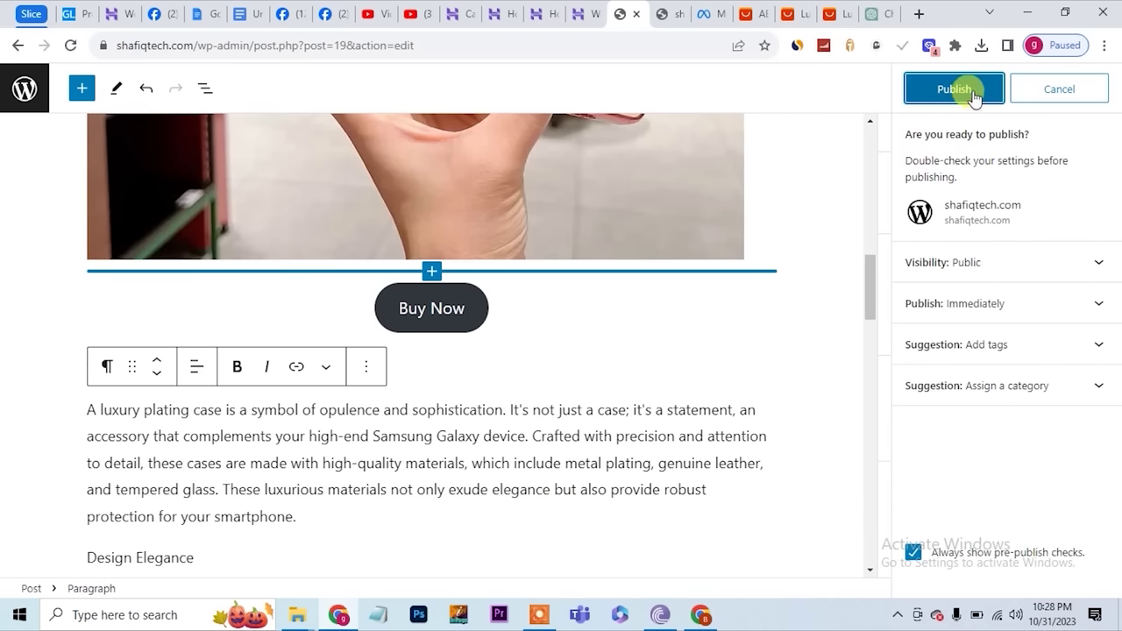
{"action": "left_click", "coordinate": [956, 90]}
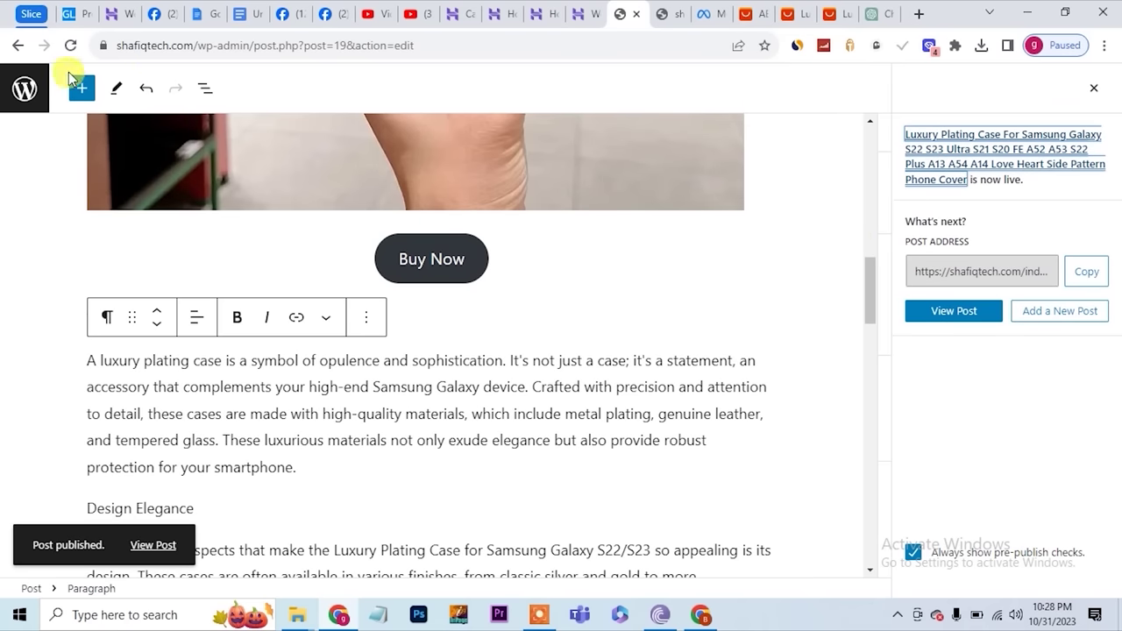
{"action": "left_click", "coordinate": [918, 14]}
Step: Load shafiqtech.com/ in a new tab by trimming the wp-admin address
{"action": "type", "text": "s"}
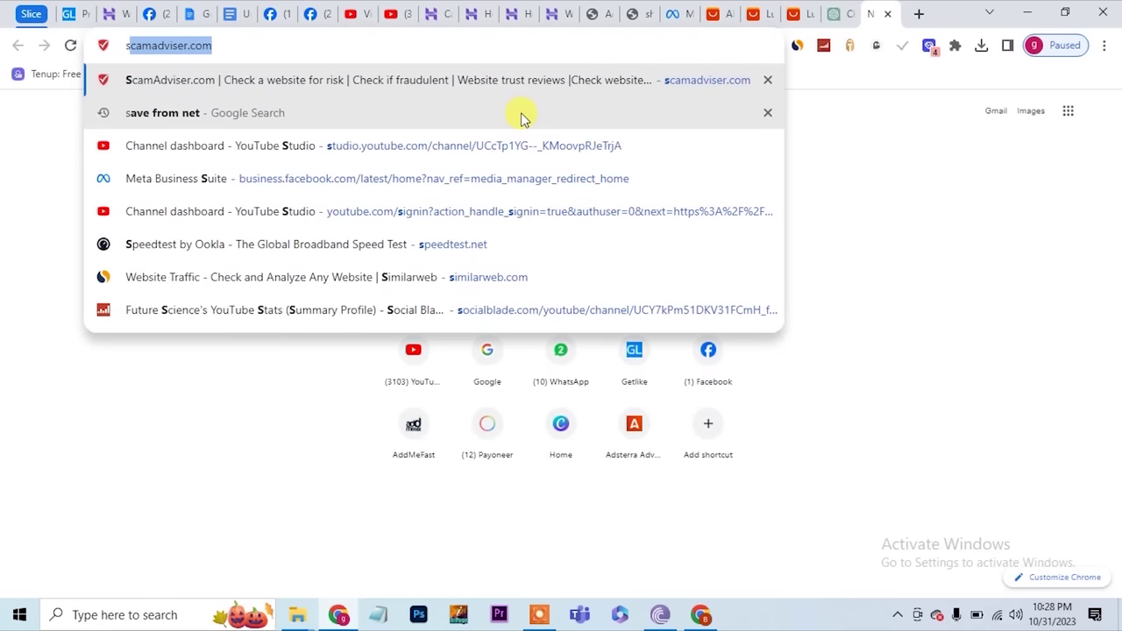
{"action": "type", "text": "haf"}
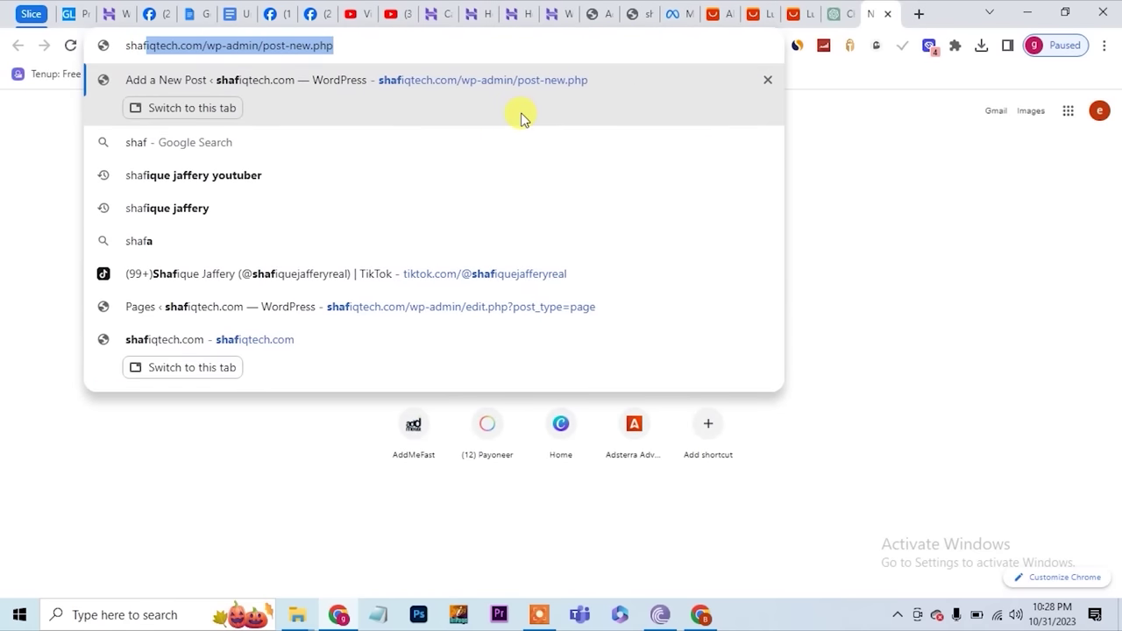
{"action": "left_click_drag", "start_coordinate": [399, 53], "coordinate": [211, 54]}
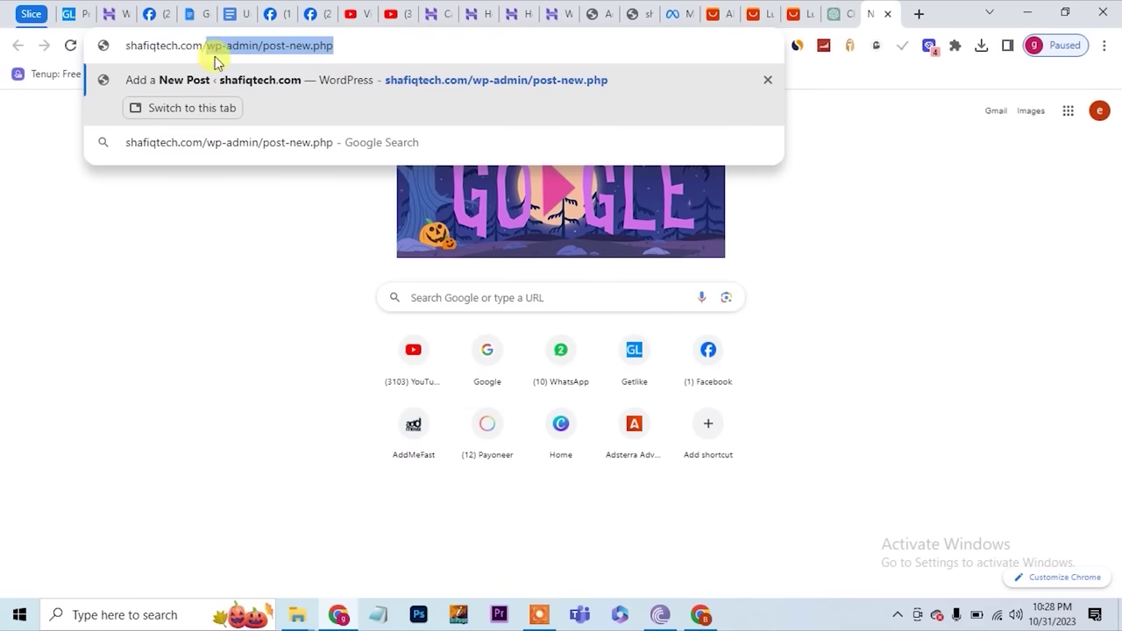
{"action": "key", "text": "BackSpace"}
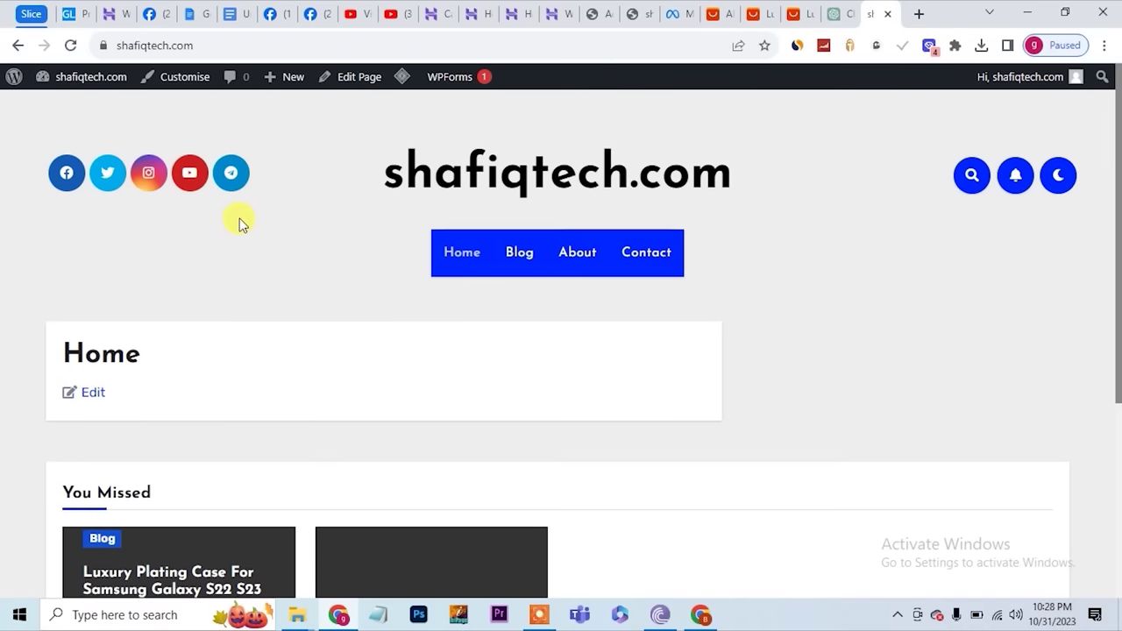
Step: Scroll through the live phone-case post, then go back to the site's Home page
{"action": "scroll", "coordinate": [240, 219], "scroll_direction": "down", "scroll_amount": 3}
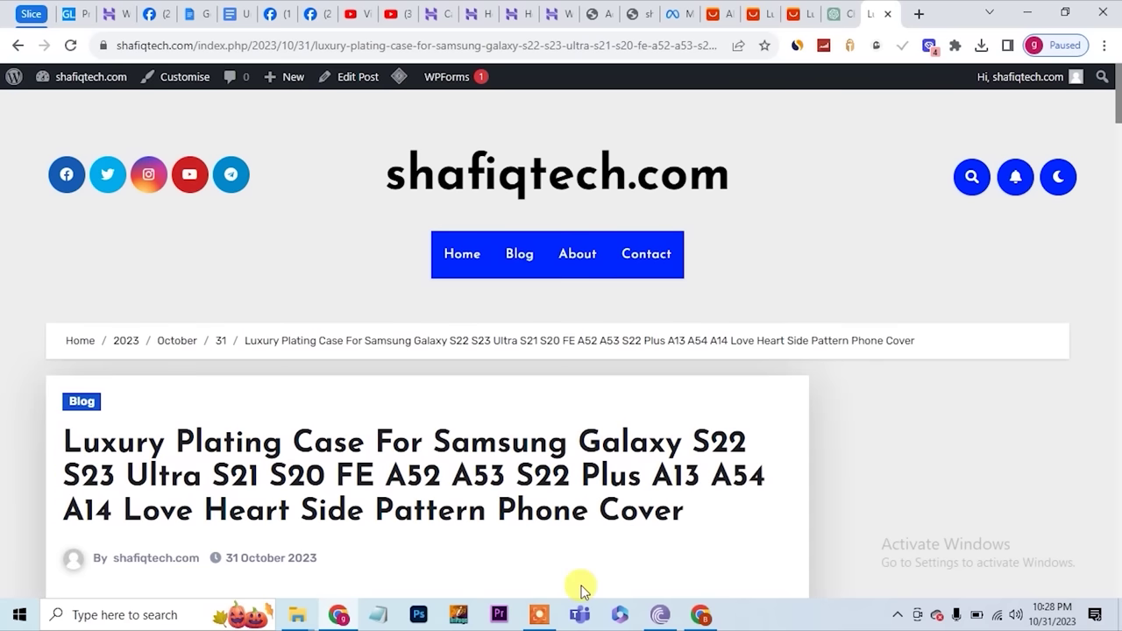
{"action": "scroll", "coordinate": [580, 589], "scroll_direction": "down", "scroll_amount": 8}
{"action": "scroll", "coordinate": [580, 589], "scroll_direction": "down", "scroll_amount": 3}
{"action": "scroll", "coordinate": [580, 590], "scroll_direction": "down", "scroll_amount": 10}
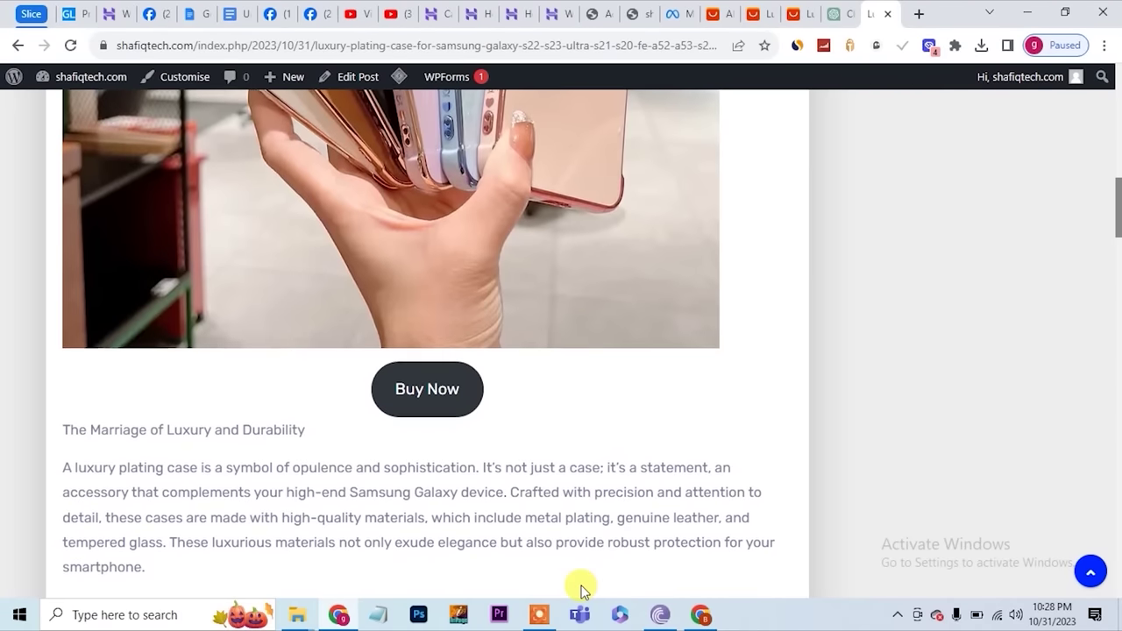
{"action": "scroll", "coordinate": [581, 589], "scroll_direction": "down", "scroll_amount": 3}
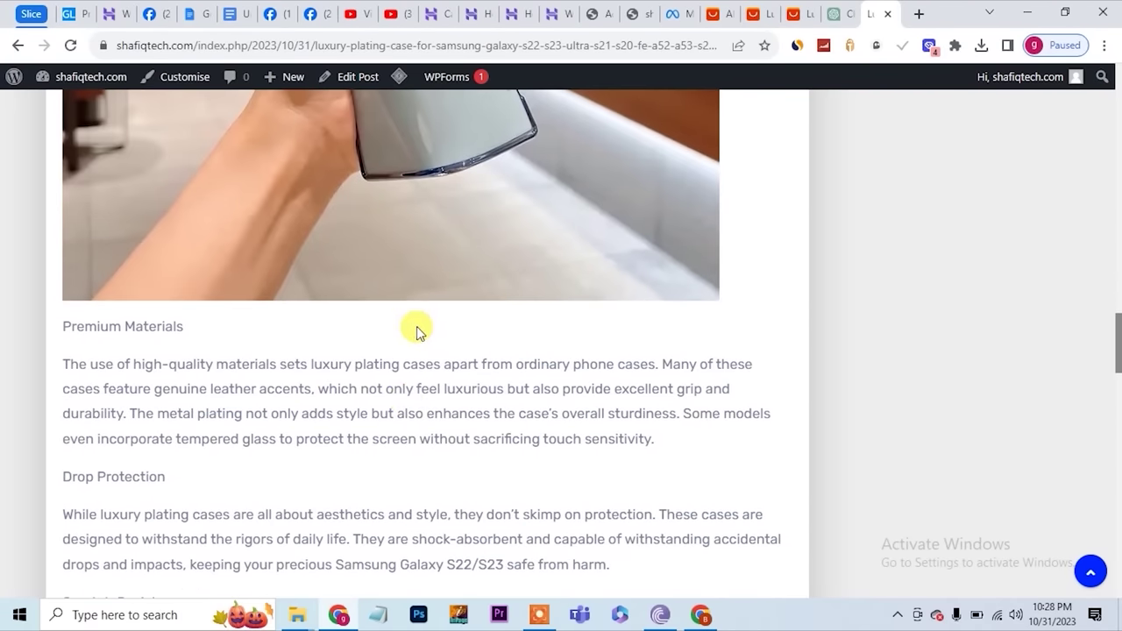
{"action": "scroll", "coordinate": [416, 331], "scroll_direction": "down", "scroll_amount": 10}
{"action": "scroll", "coordinate": [416, 332], "scroll_direction": "up", "scroll_amount": 2}
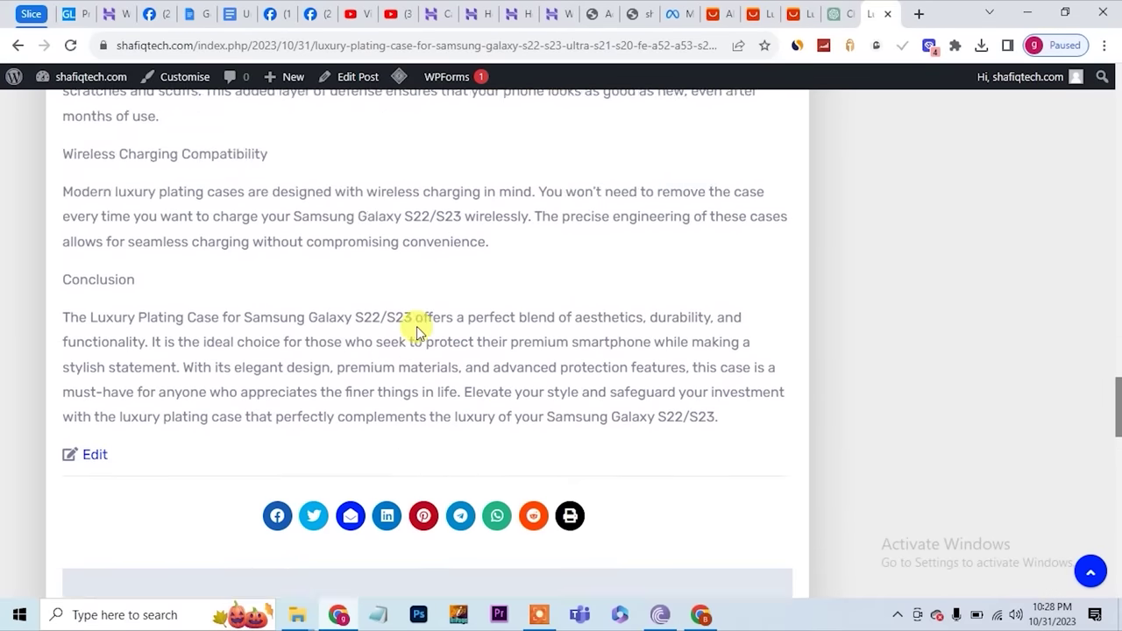
{"action": "scroll", "coordinate": [416, 326], "scroll_direction": "up", "scroll_amount": 20}
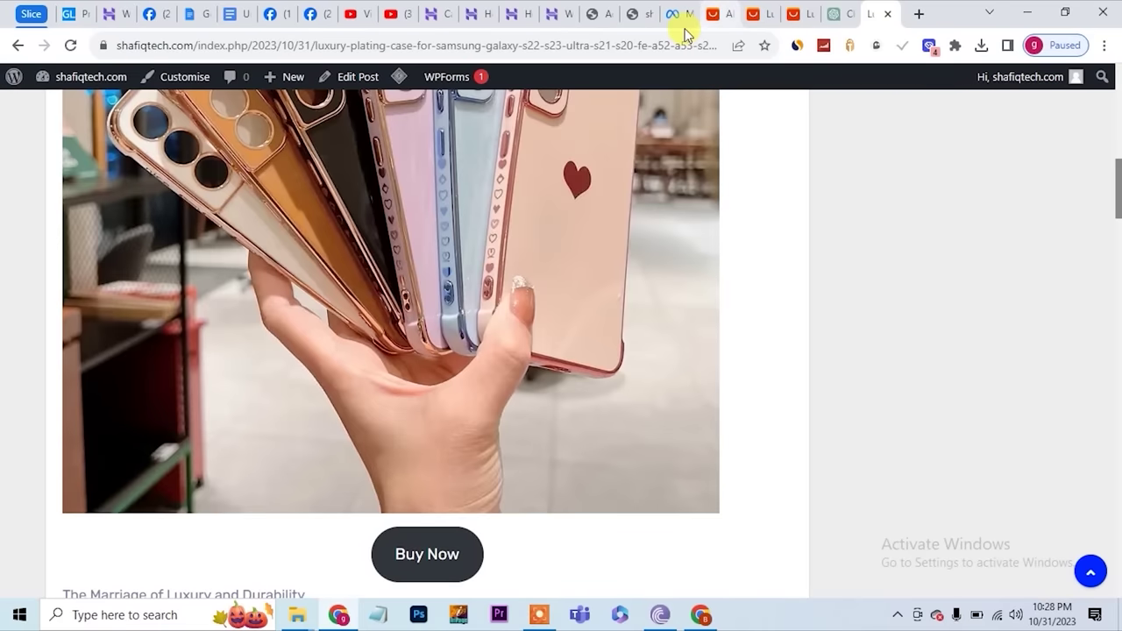
{"action": "left_click", "coordinate": [636, 15]}
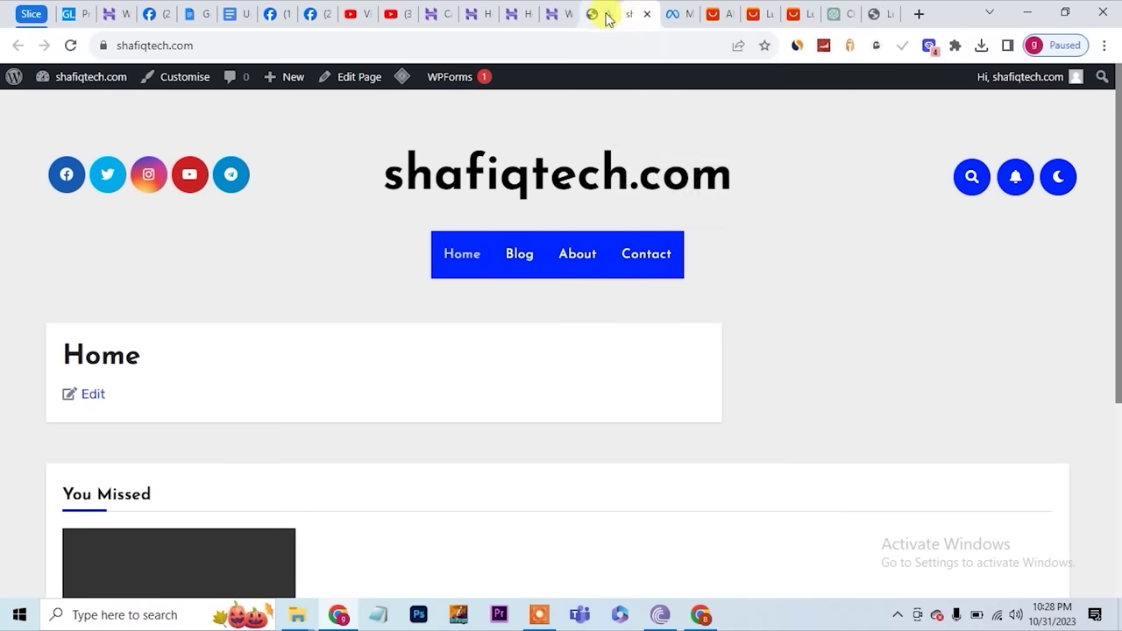
Step: Upload the photo of phone cases fanned in a hand and make it the Luxury Plating Case post's featured image
{"action": "left_click", "coordinate": [606, 14]}
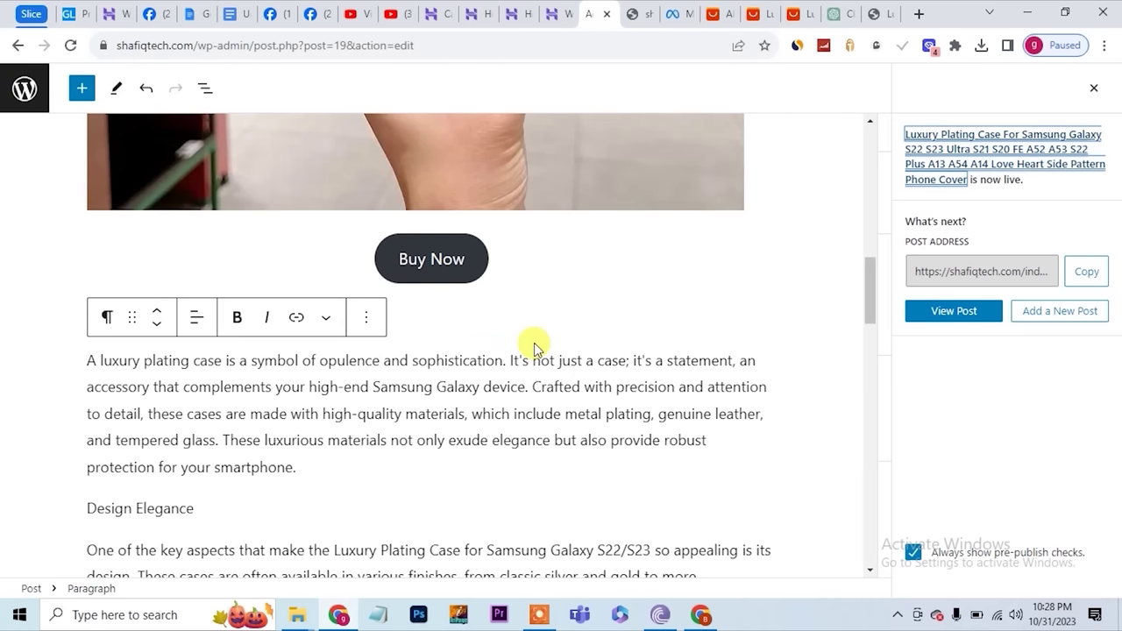
{"action": "scroll", "coordinate": [723, 317], "scroll_direction": "up", "scroll_amount": 6}
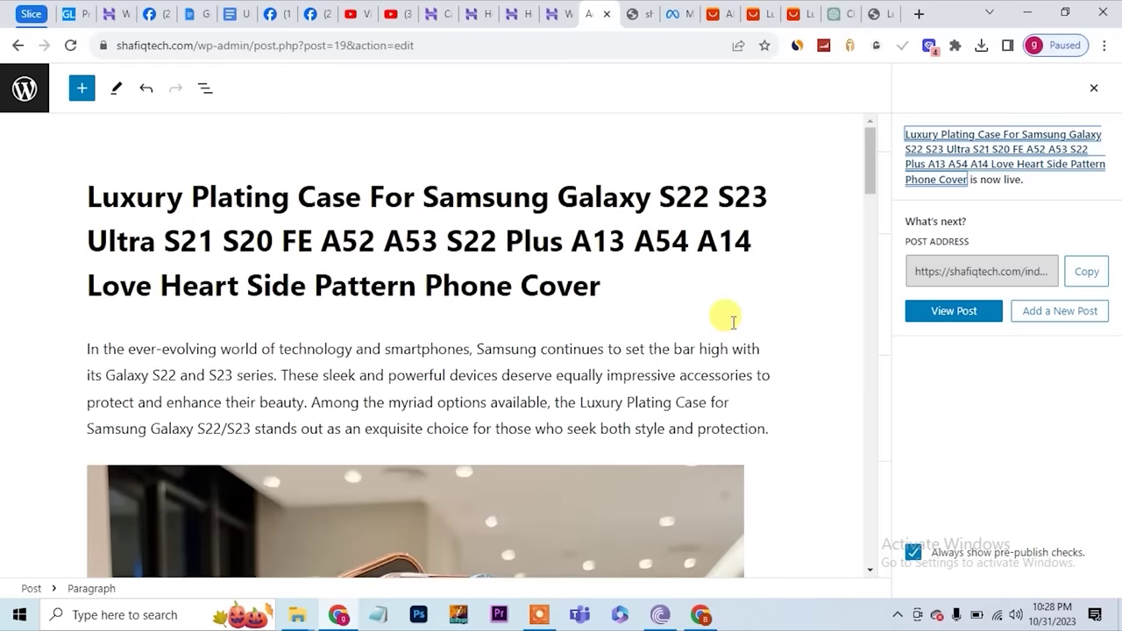
{"action": "left_click", "coordinate": [841, 338]}
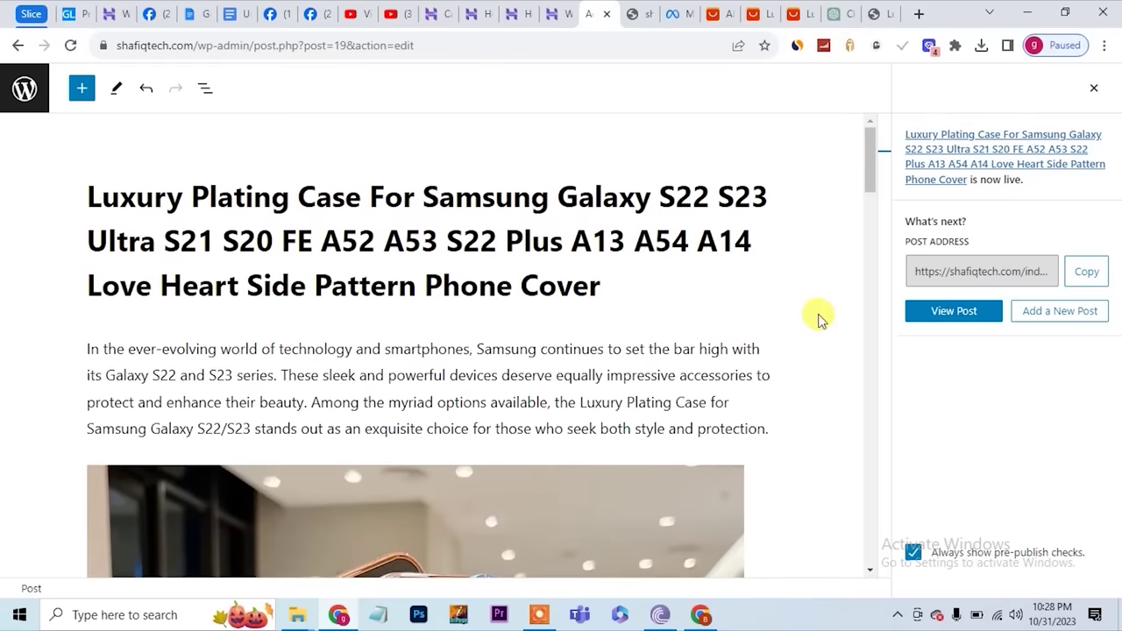
{"action": "left_click", "coordinate": [754, 285]}
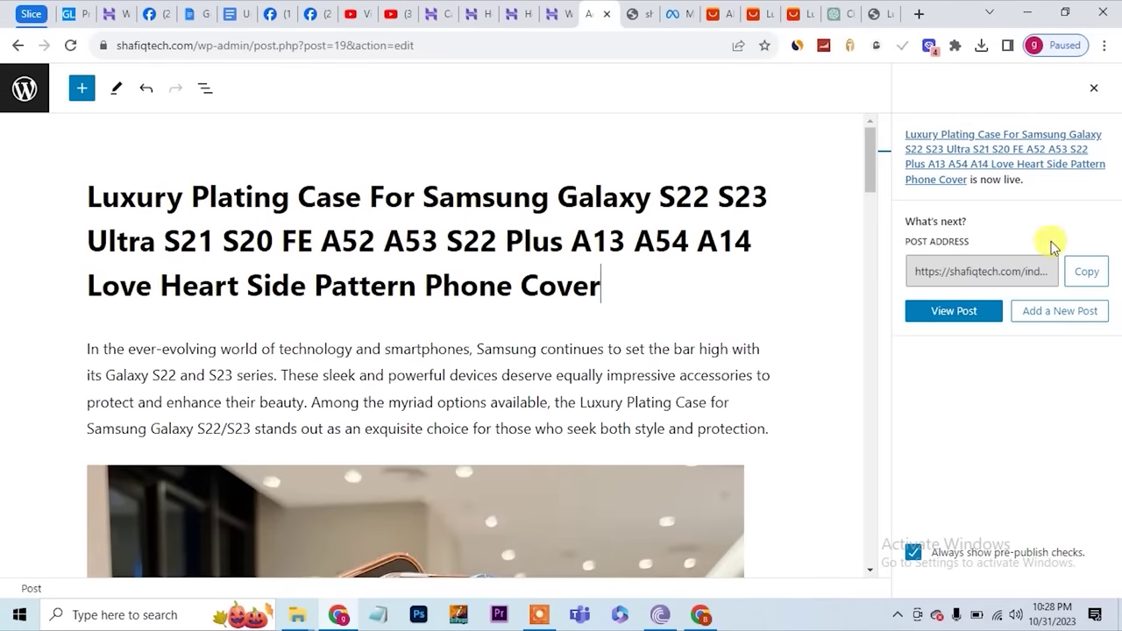
{"action": "left_click", "coordinate": [1093, 88]}
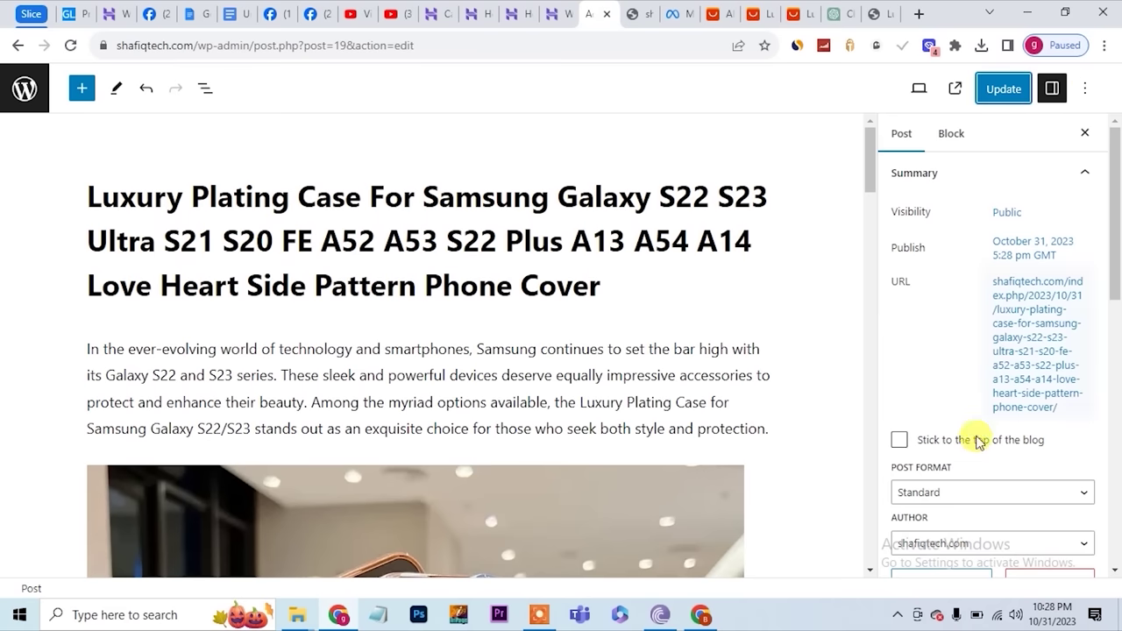
{"action": "scroll", "coordinate": [979, 454], "scroll_direction": "down", "scroll_amount": 3}
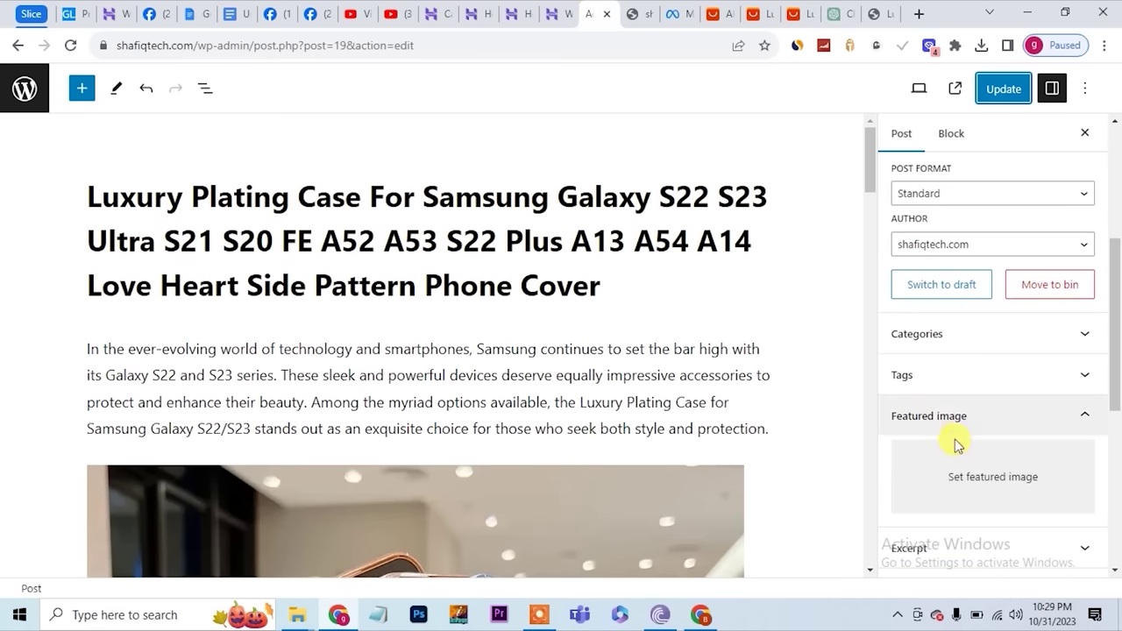
{"action": "left_click", "coordinate": [961, 480]}
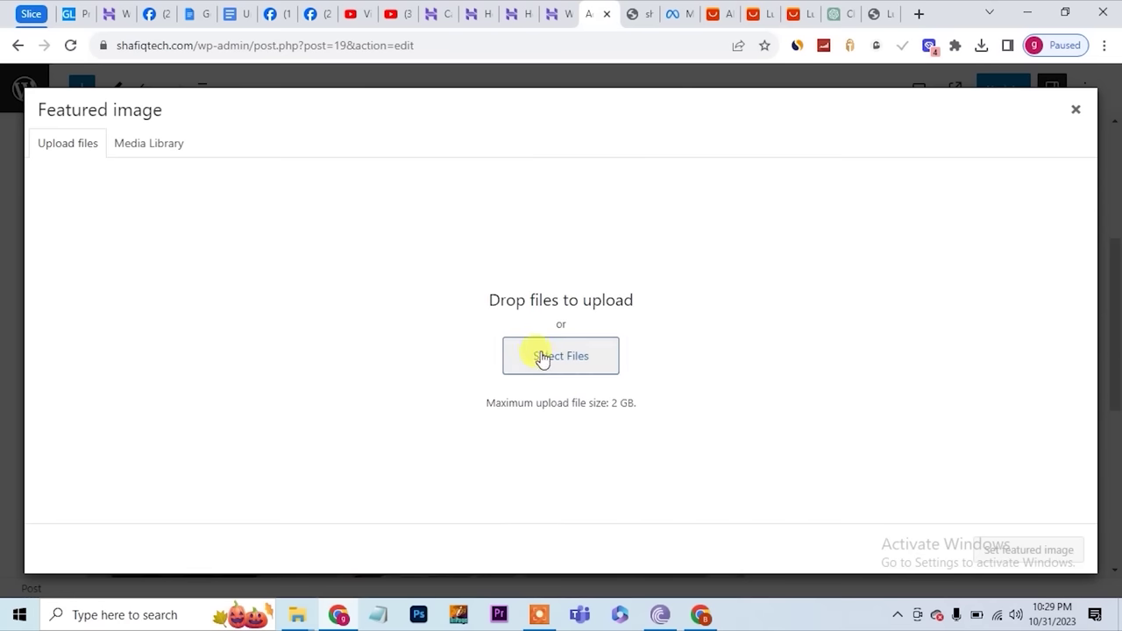
{"action": "left_click", "coordinate": [542, 358]}
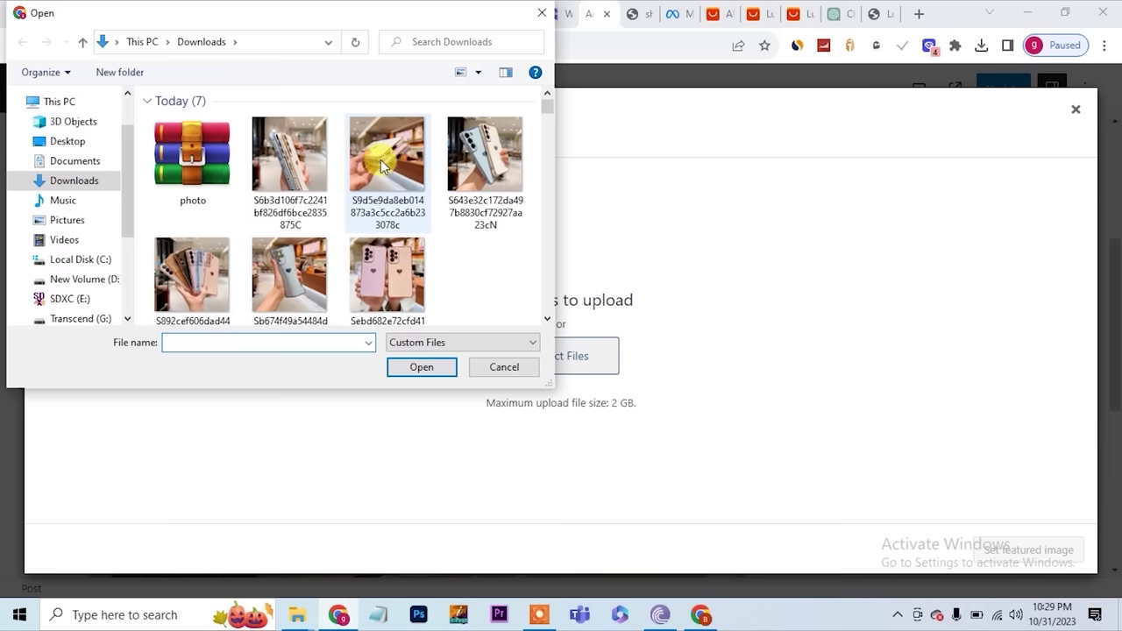
{"action": "left_click", "coordinate": [381, 270]}
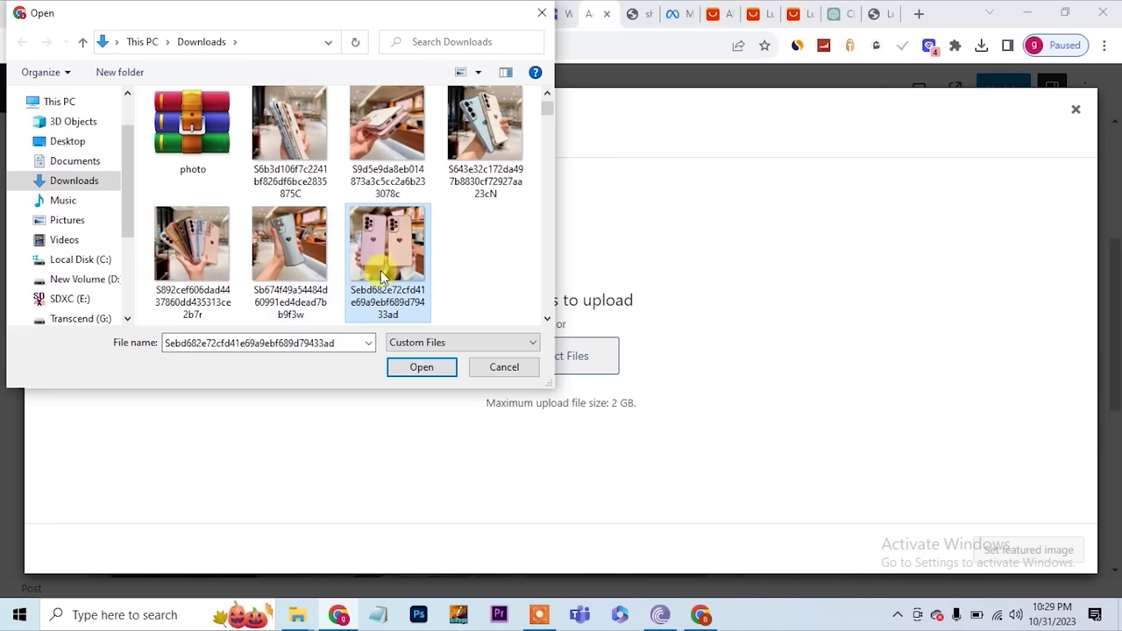
{"action": "left_click", "coordinate": [185, 234]}
{"action": "left_click", "coordinate": [435, 371]}
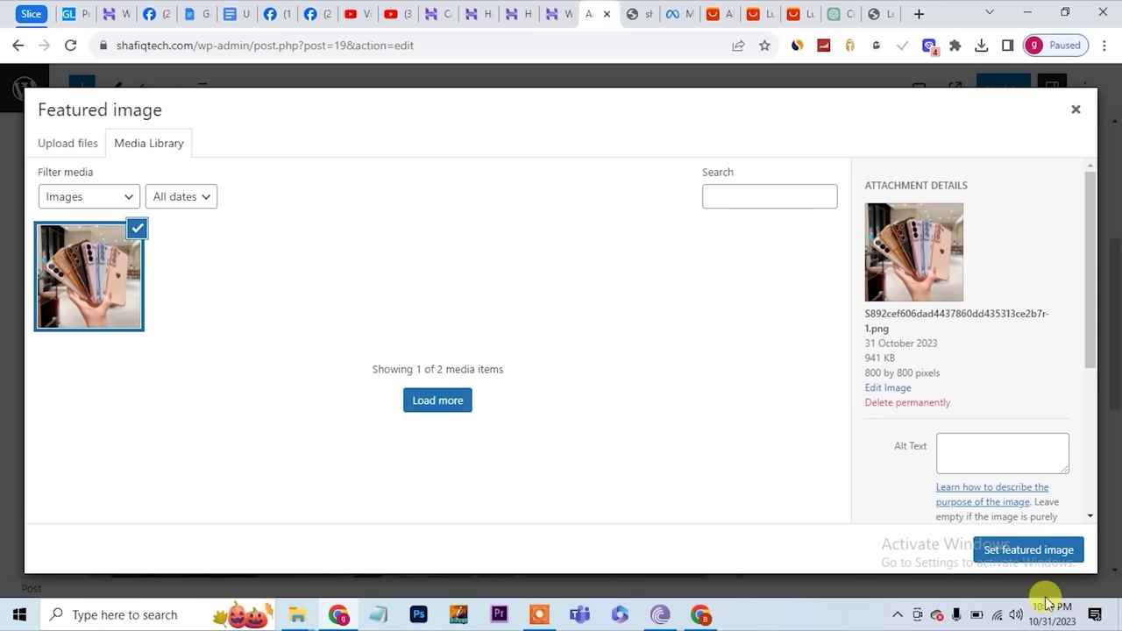
{"action": "left_click", "coordinate": [1022, 551]}
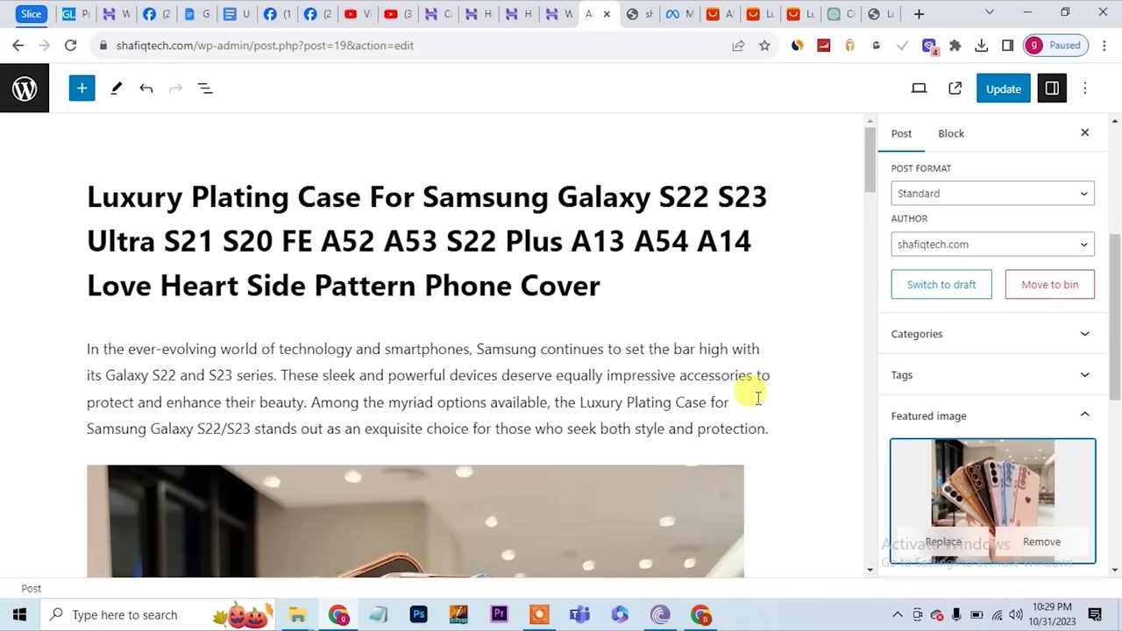
{"action": "left_click", "coordinate": [998, 90]}
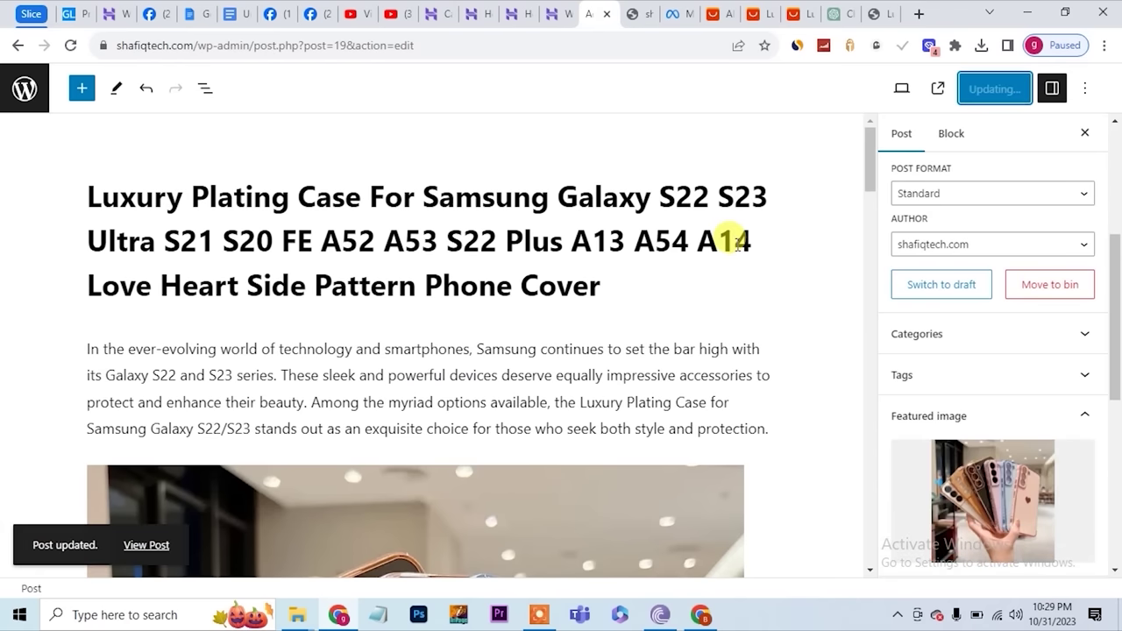
{"action": "left_click", "coordinate": [871, 13]}
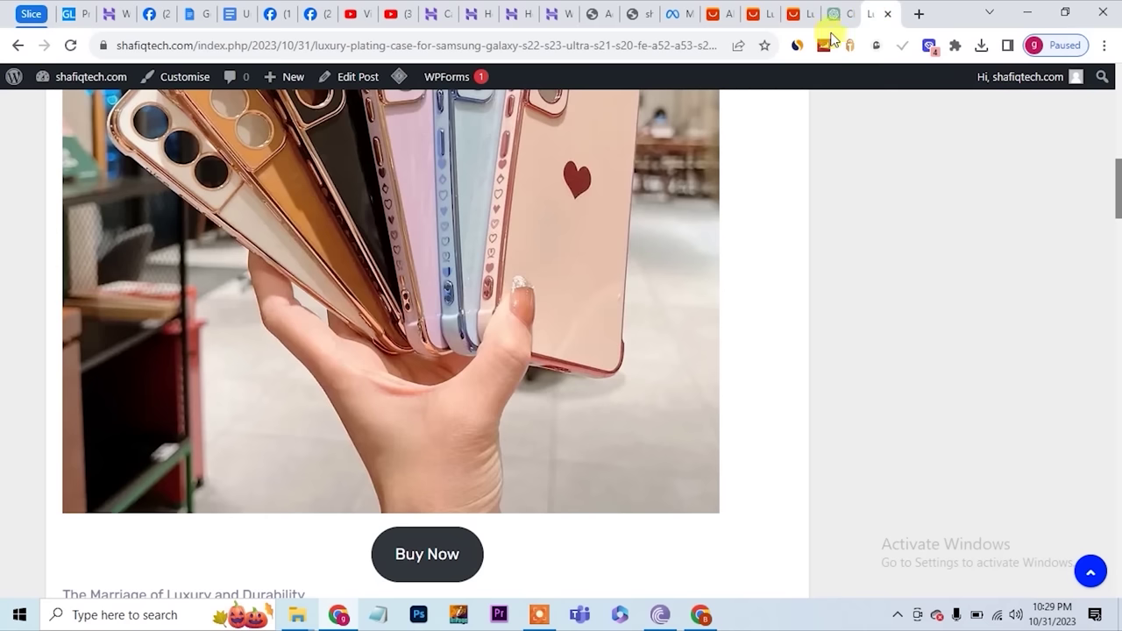
{"action": "left_click", "coordinate": [18, 44]}
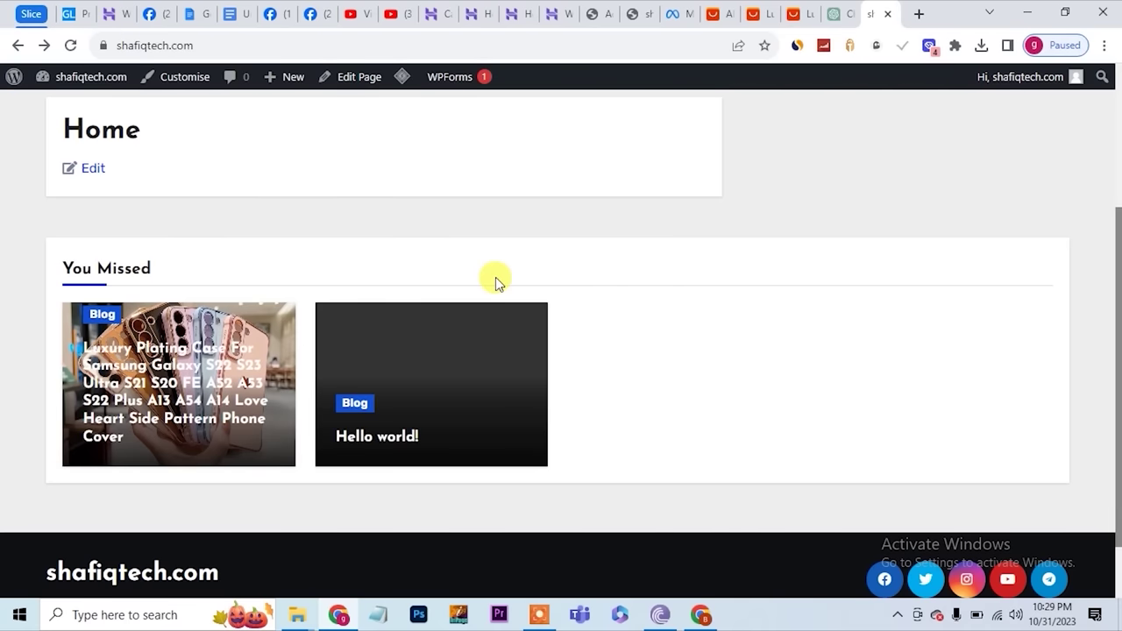
{"action": "scroll", "coordinate": [495, 277], "scroll_direction": "down", "scroll_amount": 1}
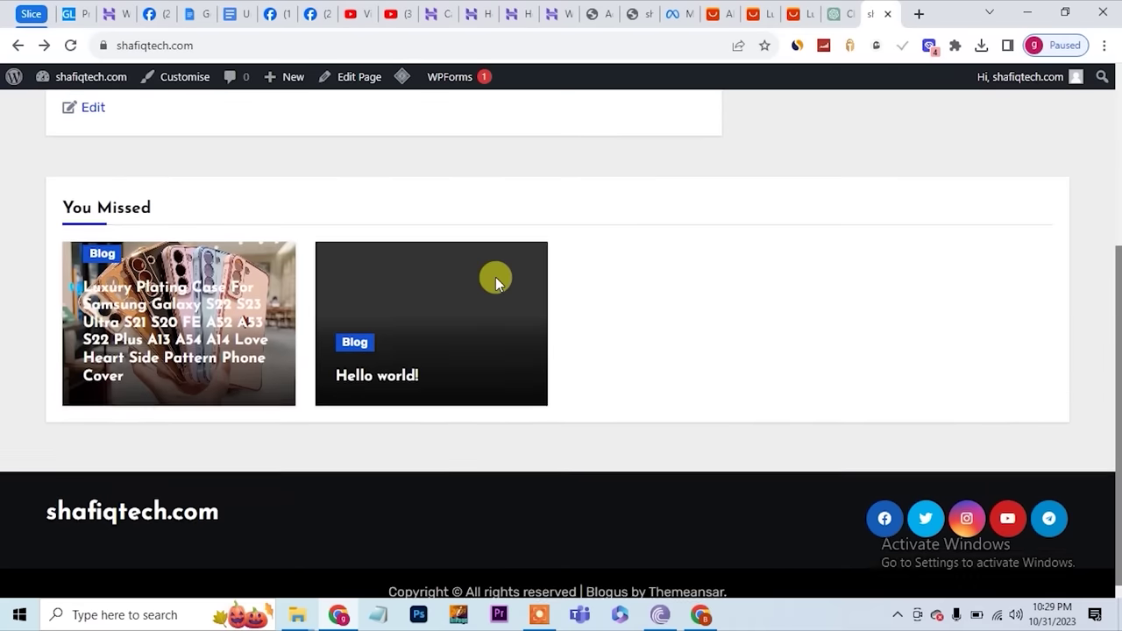
{"action": "scroll", "coordinate": [495, 277], "scroll_direction": "up", "scroll_amount": 4}
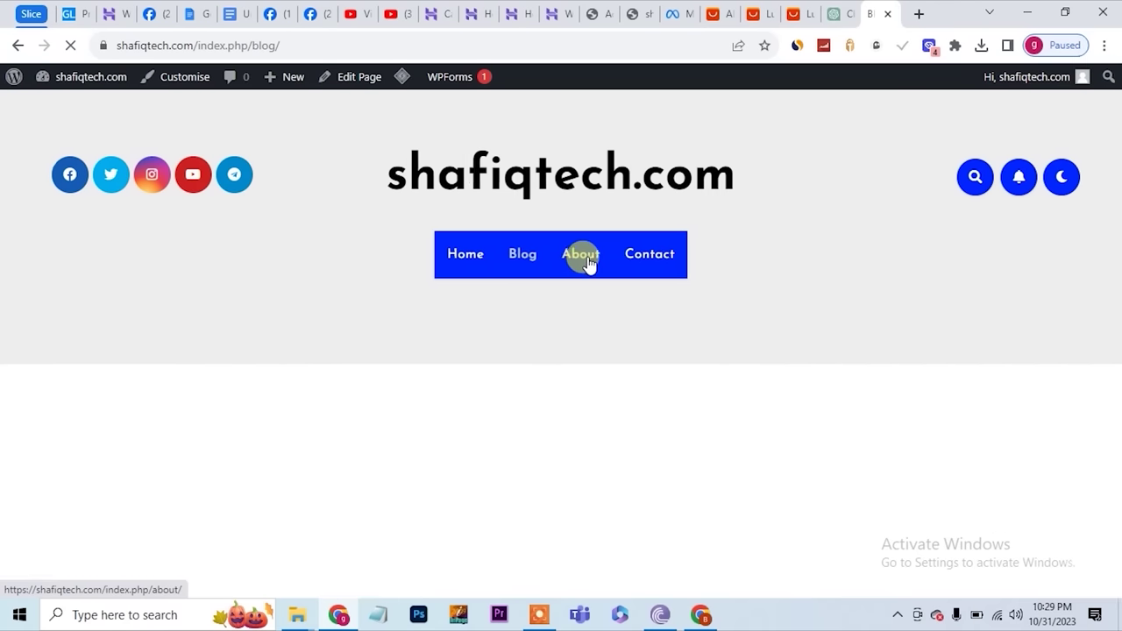
Step: View the live About page on the site
{"action": "scroll", "coordinate": [801, 498], "scroll_direction": "down", "scroll_amount": 10}
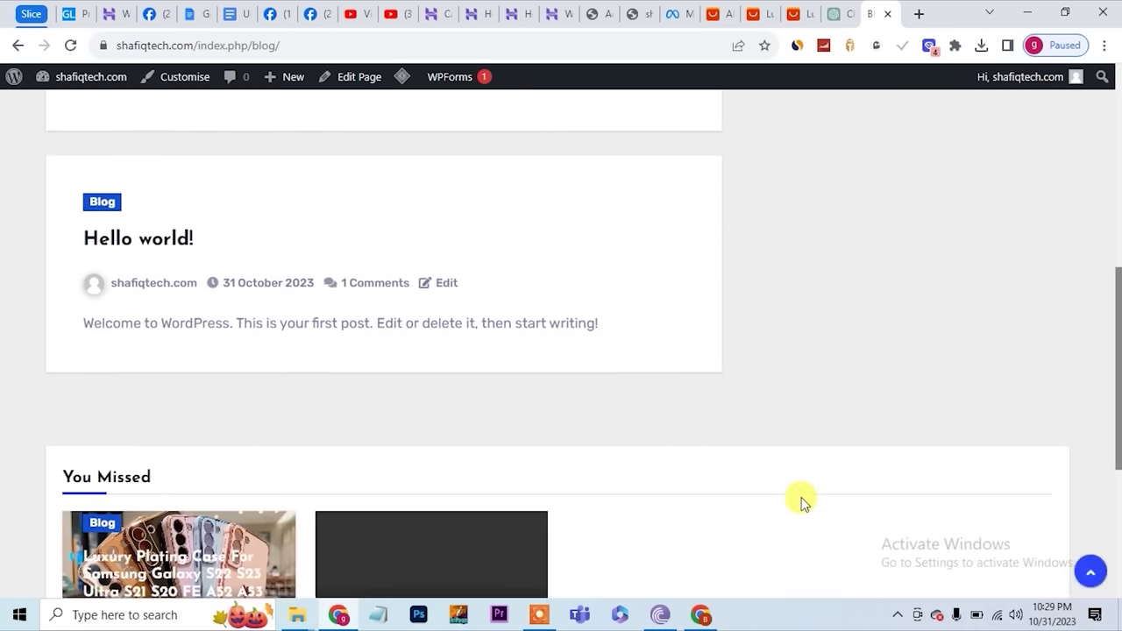
{"action": "scroll", "coordinate": [802, 497], "scroll_direction": "up", "scroll_amount": 10}
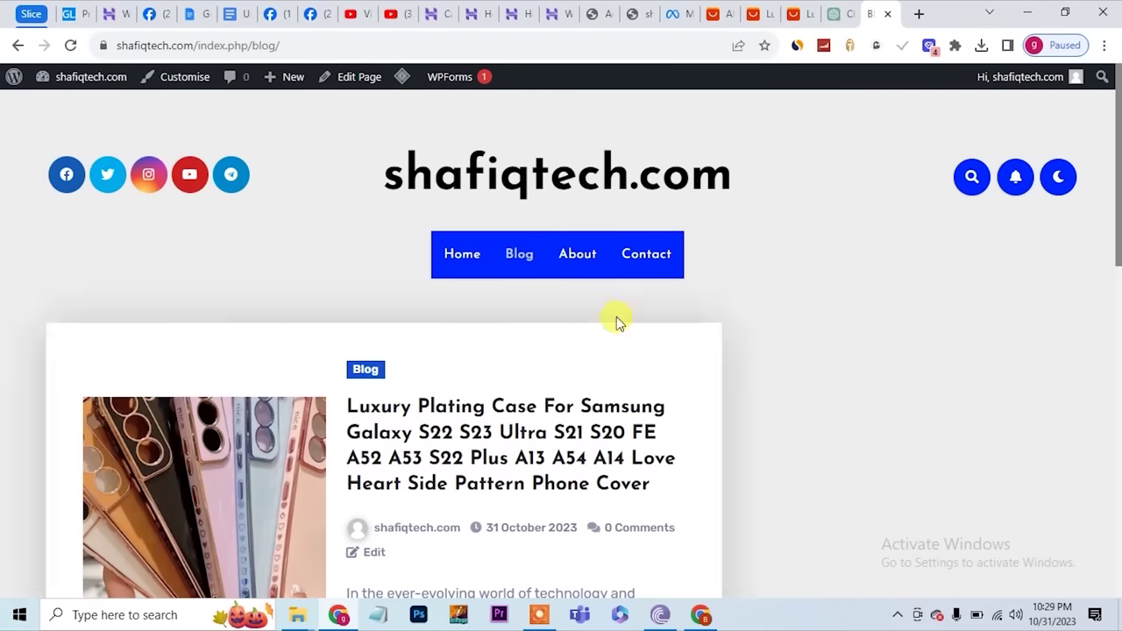
{"action": "left_click", "coordinate": [581, 257]}
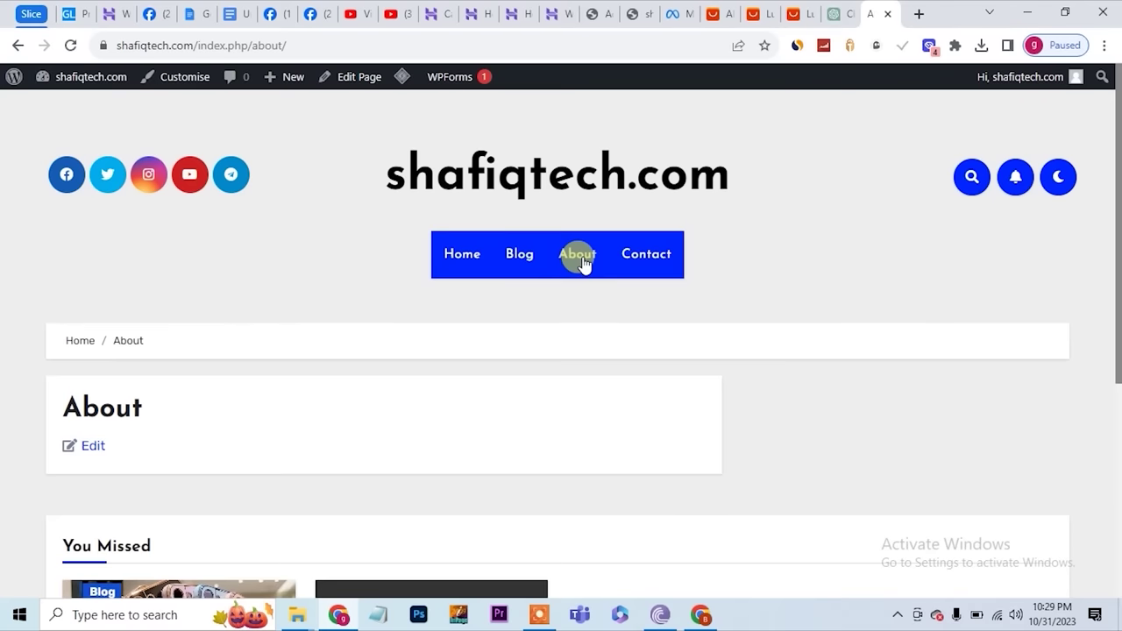
{"action": "scroll", "coordinate": [780, 456], "scroll_direction": "down", "scroll_amount": 3}
{"action": "scroll", "coordinate": [778, 455], "scroll_direction": "up", "scroll_amount": 3}
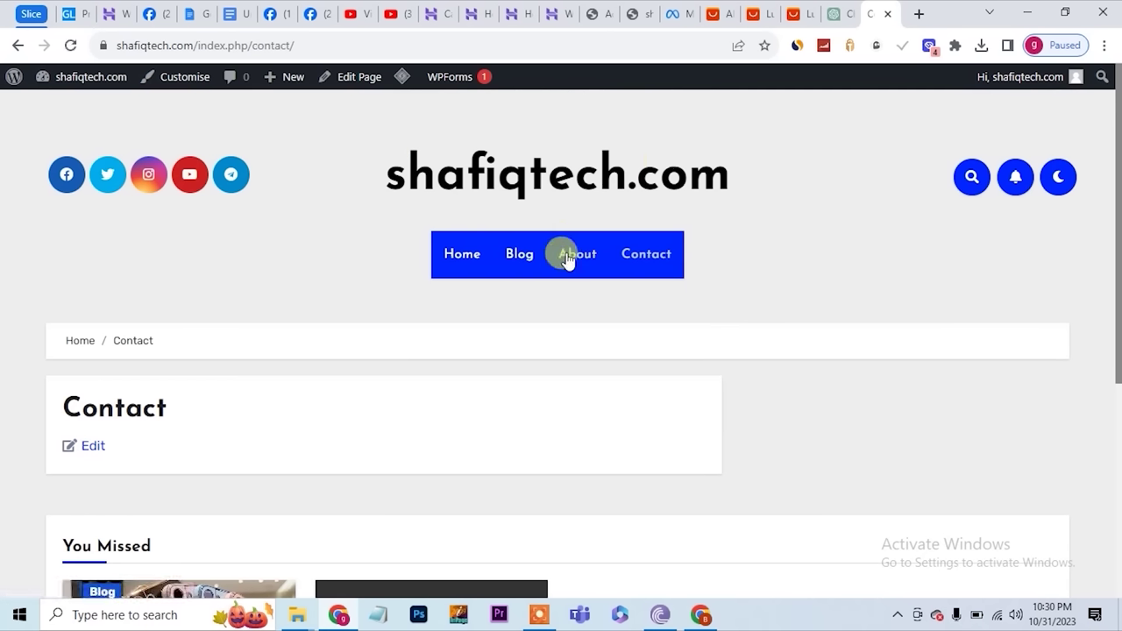
{"action": "left_click", "coordinate": [570, 257]}
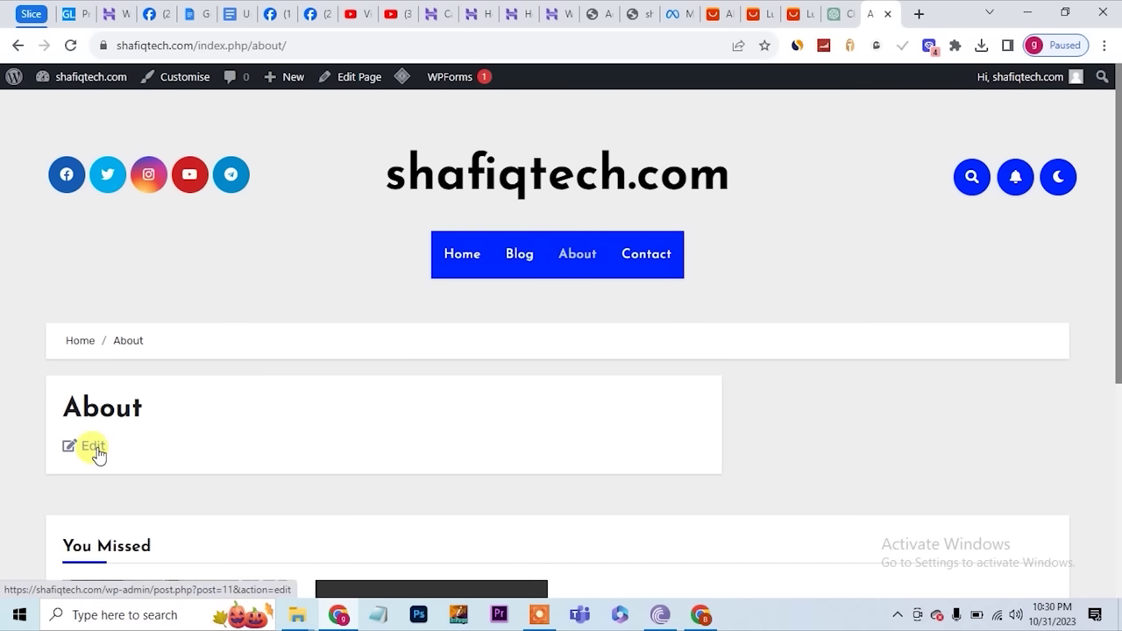
Step: Open the About page for editing, then return to the Luxury Plating Case post editor
{"action": "left_click", "coordinate": [93, 447]}
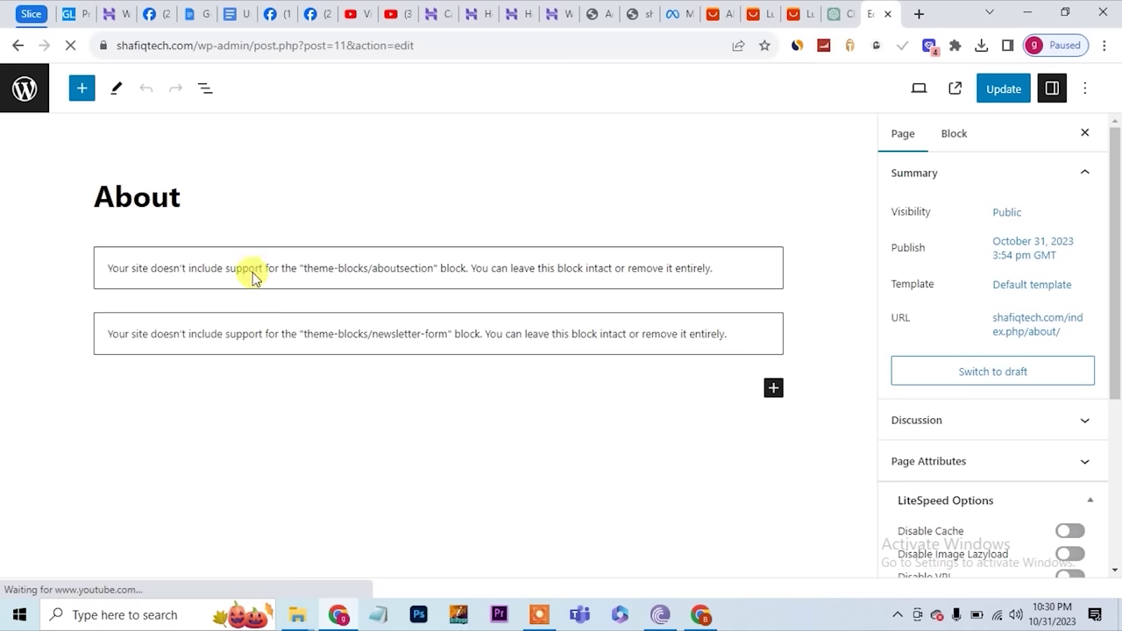
{"action": "left_click", "coordinate": [637, 14]}
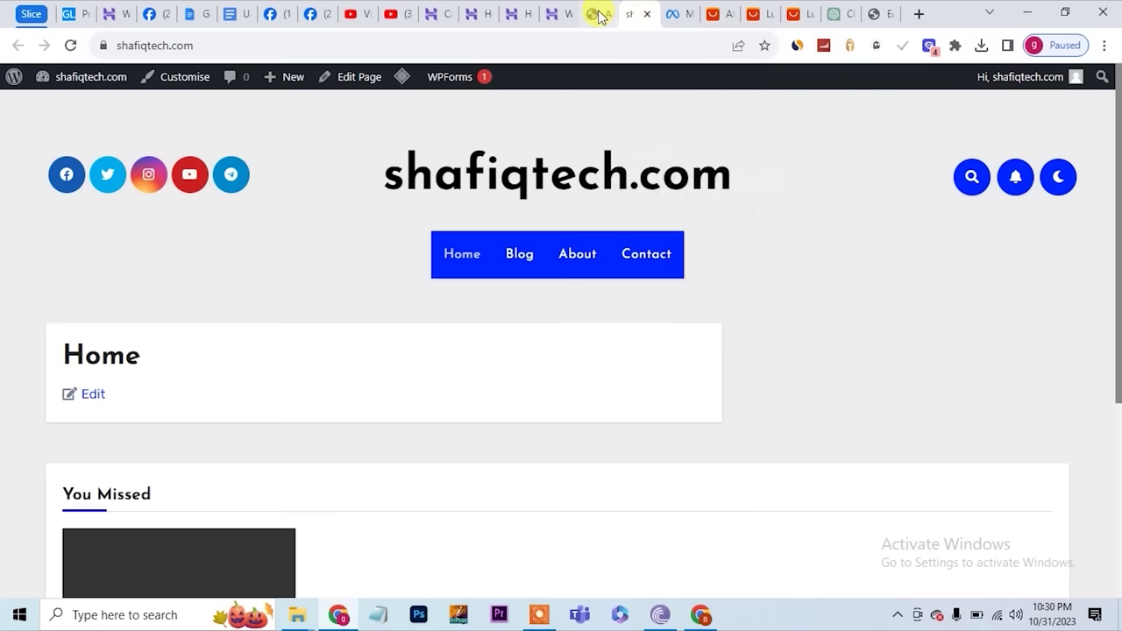
{"action": "left_click", "coordinate": [599, 16]}
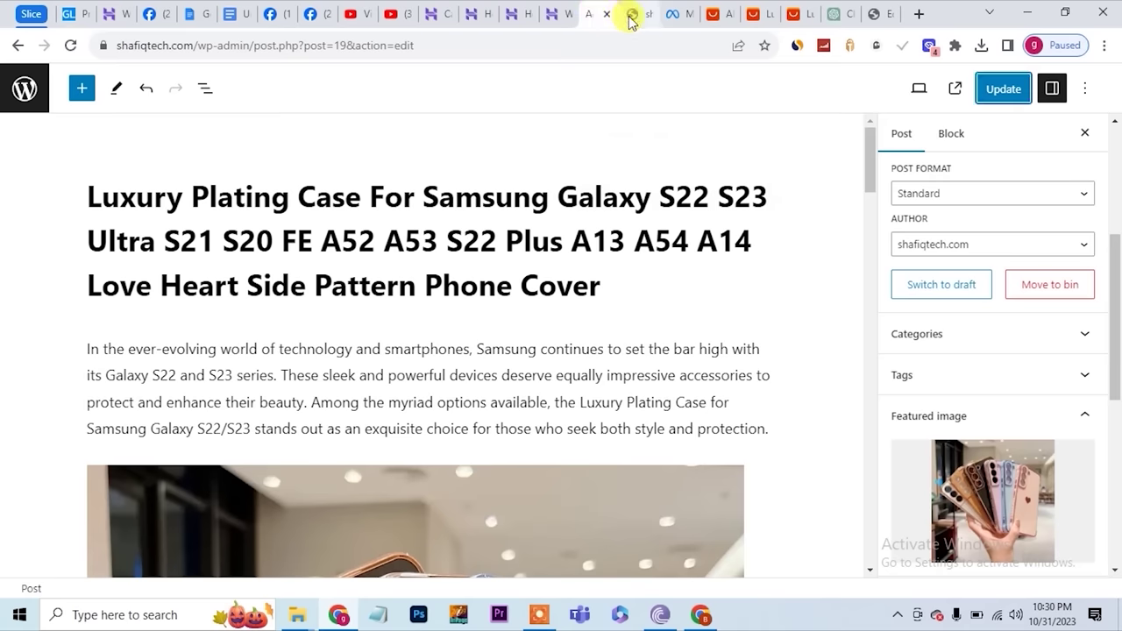
Step: Open the About page in the editor from the Pages list
{"action": "left_click", "coordinate": [631, 17]}
{"action": "mouse_move", "coordinate": [66, 95]}
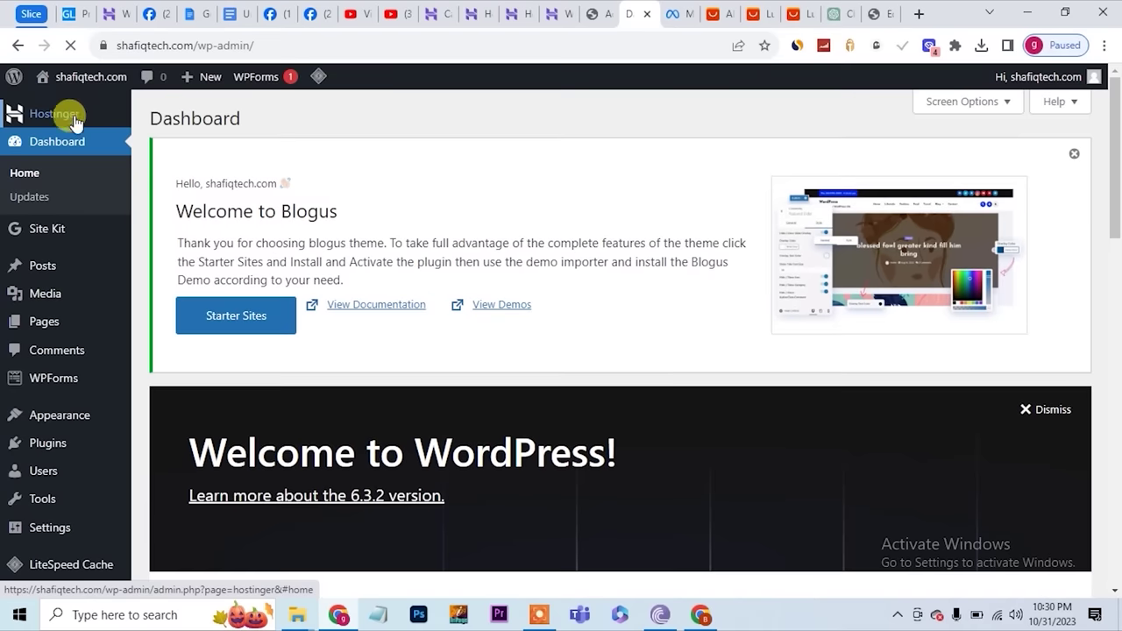
{"action": "mouse_move", "coordinate": [57, 324]}
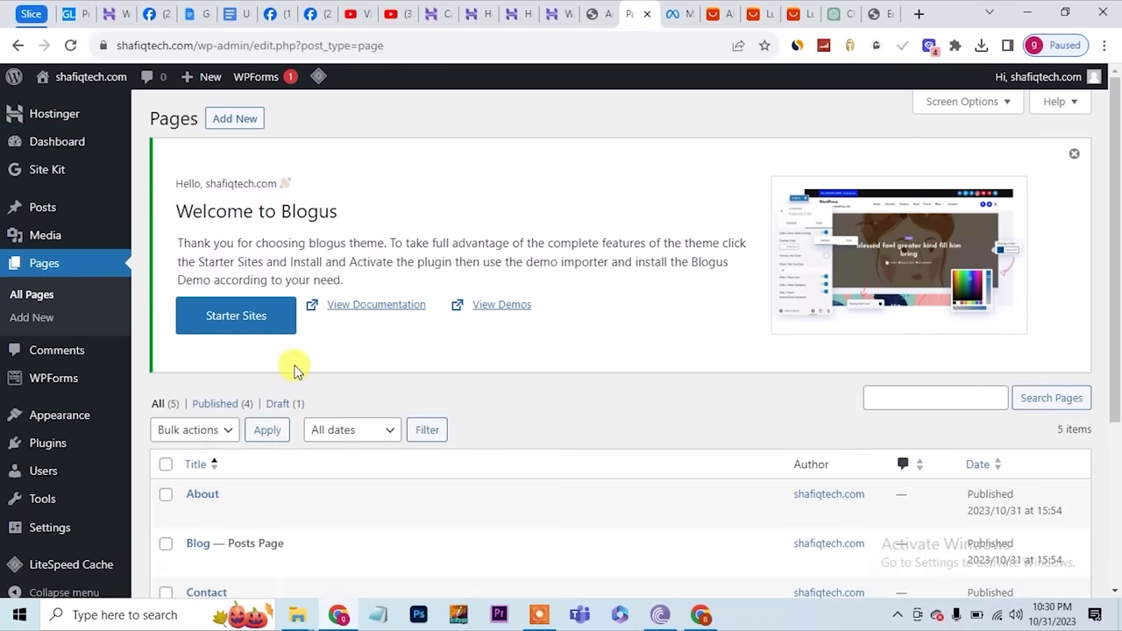
{"action": "scroll", "coordinate": [295, 373], "scroll_direction": "down", "scroll_amount": 2}
{"action": "mouse_move", "coordinate": [251, 370]}
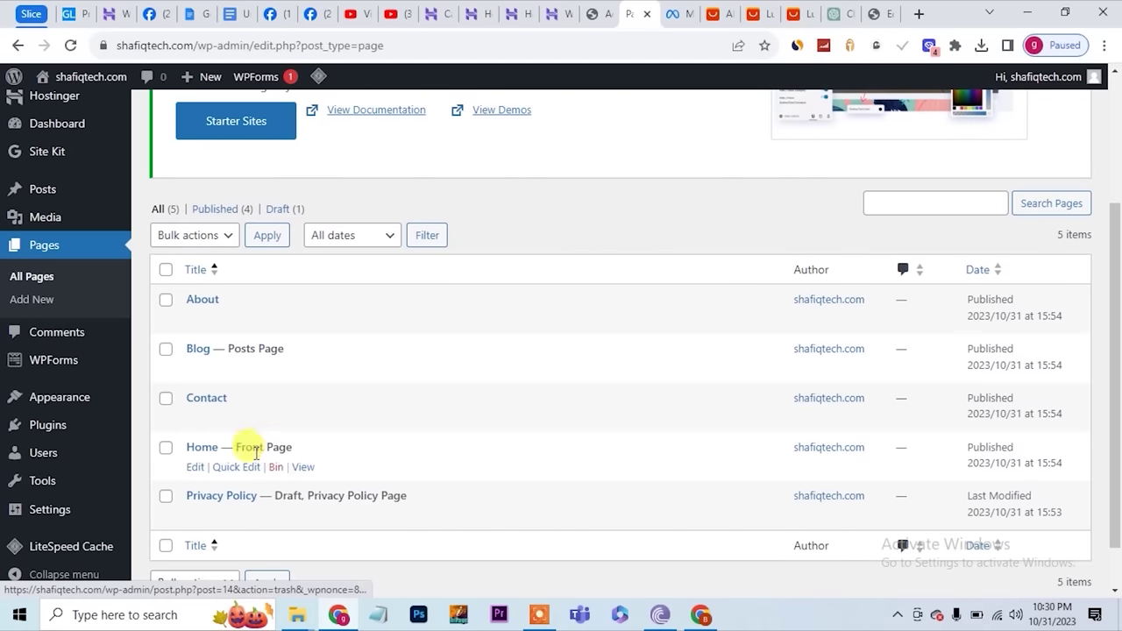
{"action": "mouse_move", "coordinate": [199, 321]}
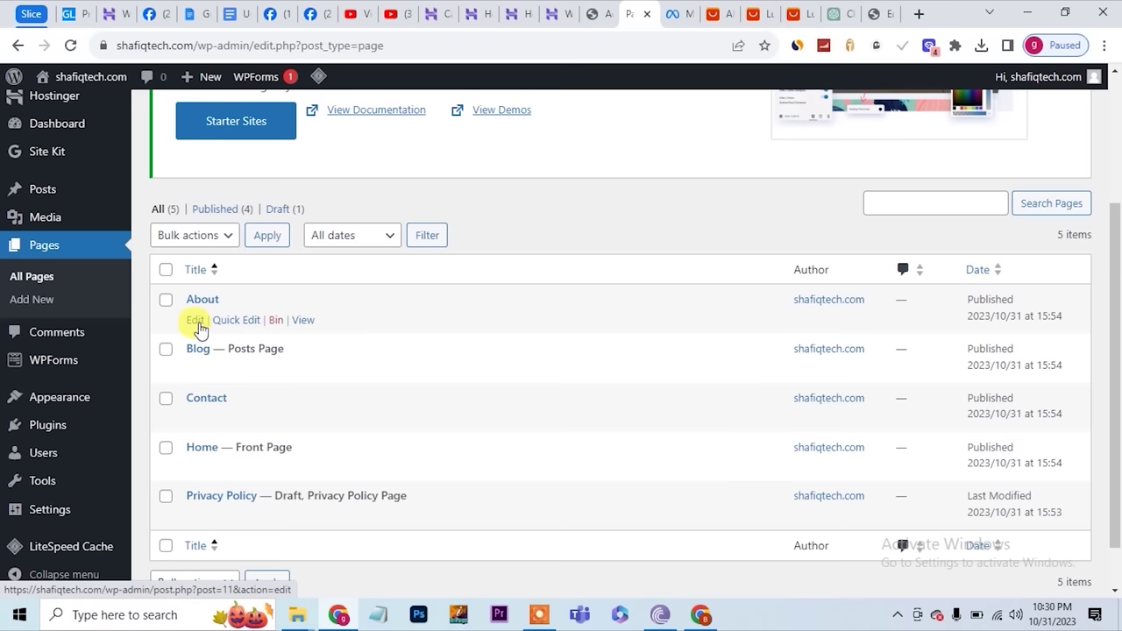
{"action": "left_click", "coordinate": [194, 320]}
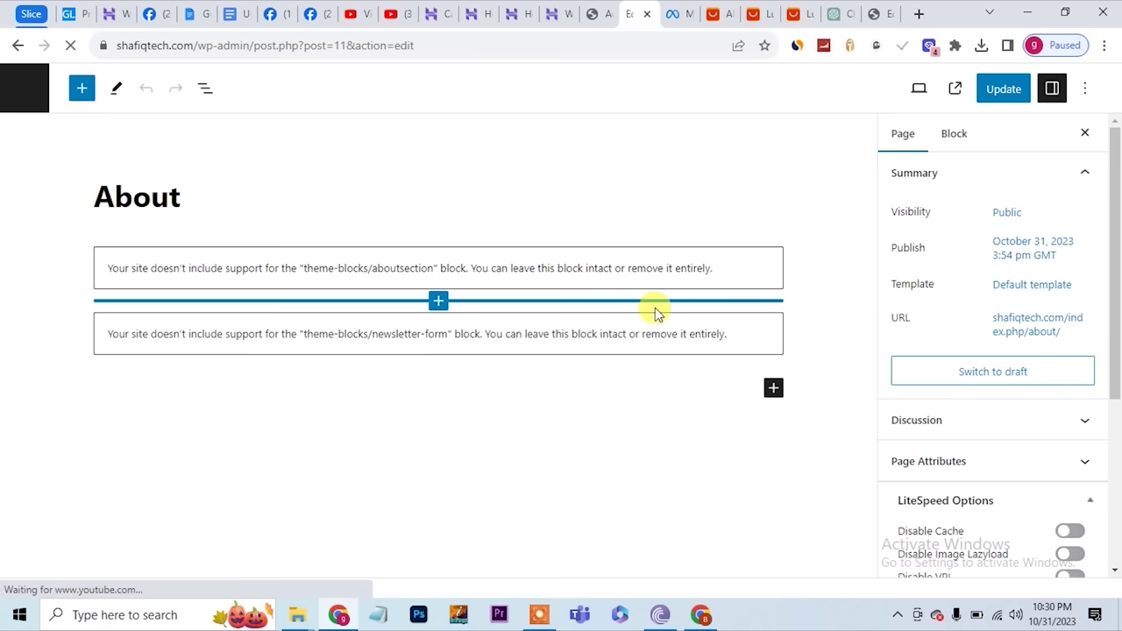
Step: Delete the unsupported aboutsection and newsletter-form blocks, leaving an empty paragraph
{"action": "left_click", "coordinate": [570, 268]}
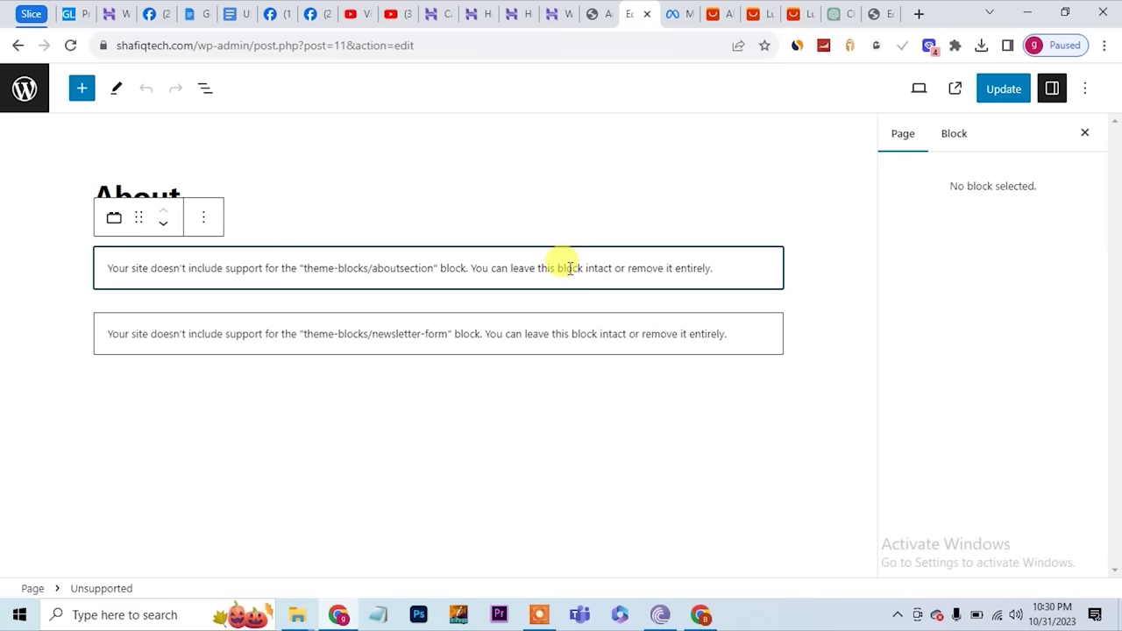
{"action": "left_click", "coordinate": [207, 218]}
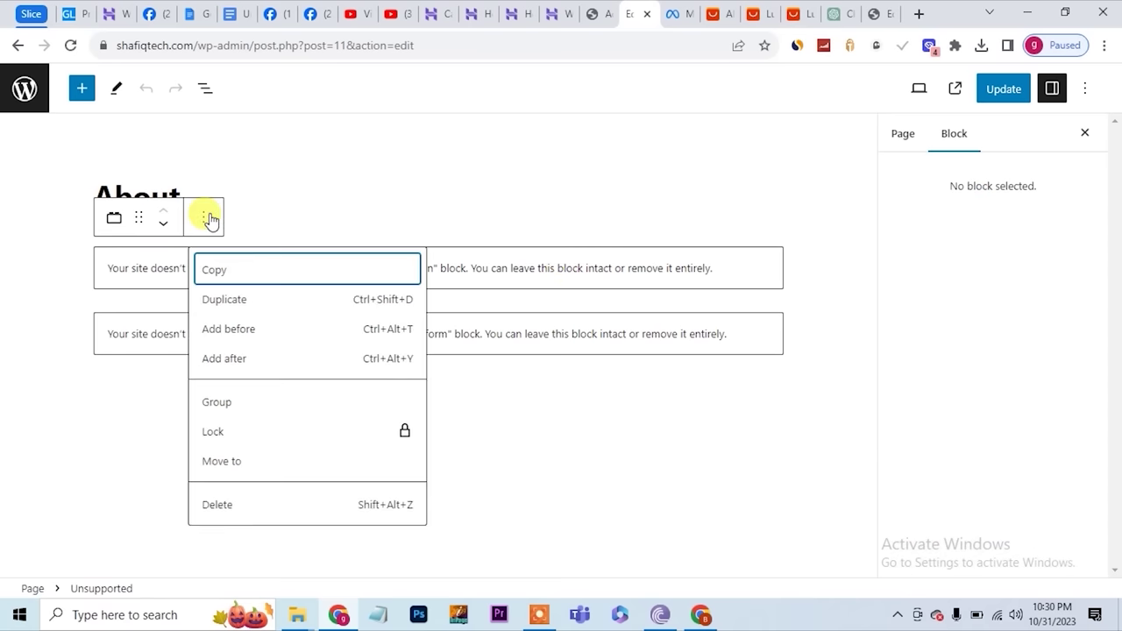
{"action": "left_click", "coordinate": [196, 502]}
{"action": "left_click", "coordinate": [198, 479]}
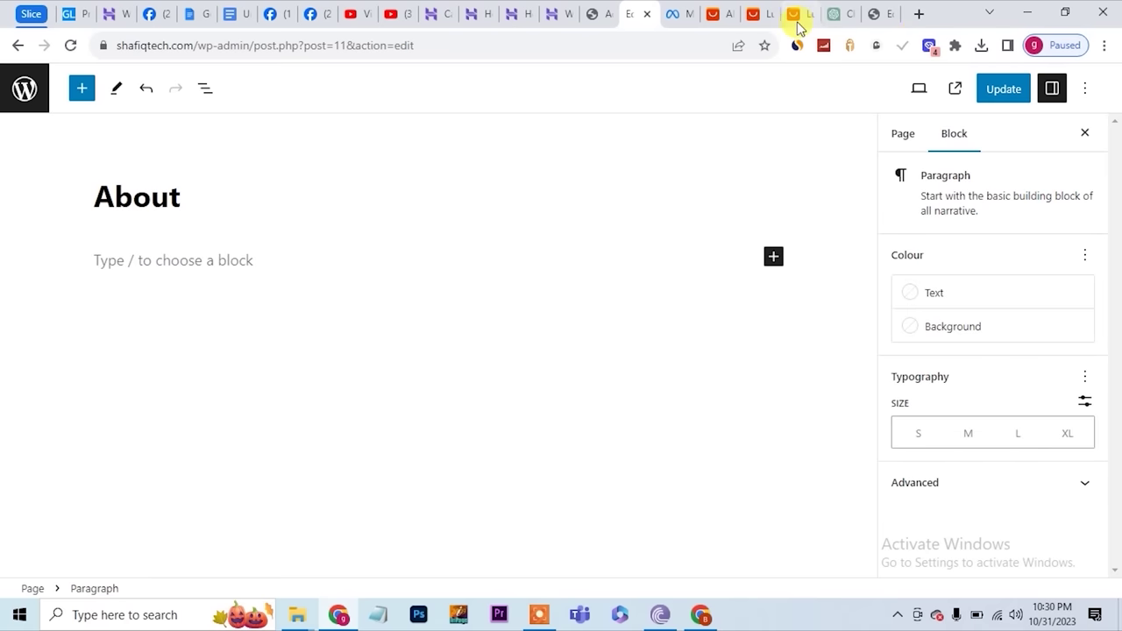
{"action": "left_click", "coordinate": [831, 21]}
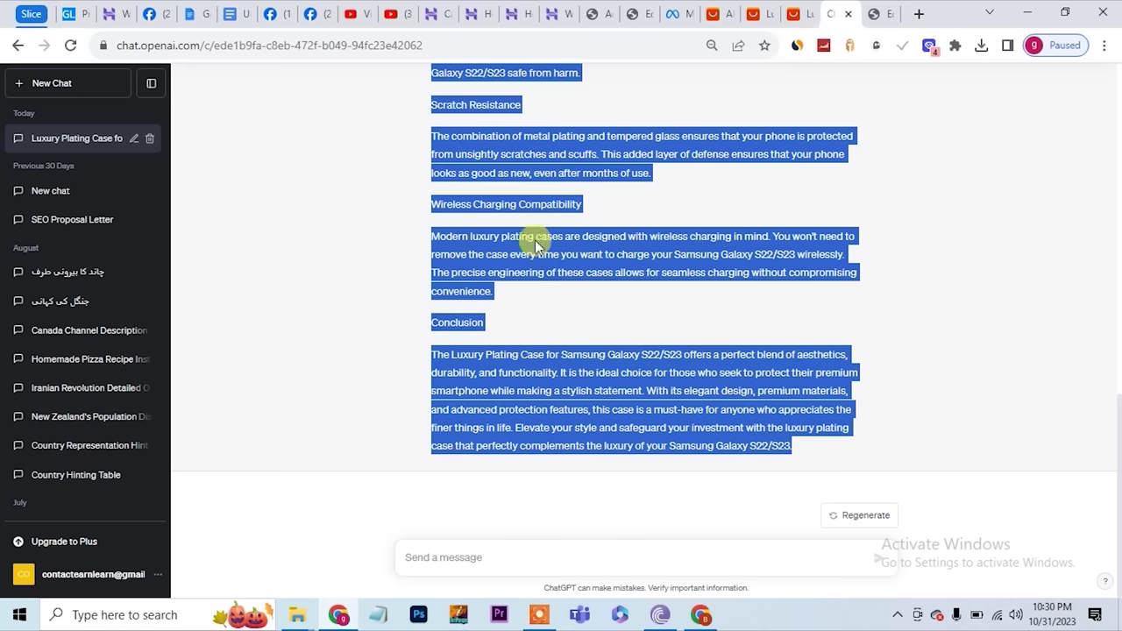
Step: Ask ChatGPT for an About page blog for the e-commerce website and review the reply
{"action": "left_click", "coordinate": [443, 559]}
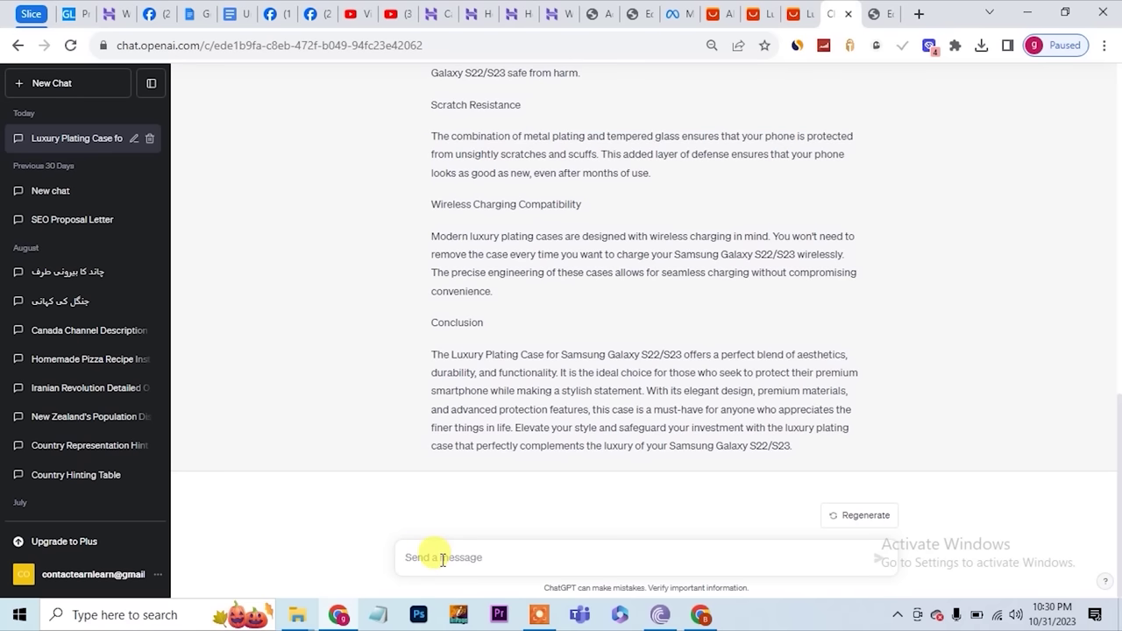
{"action": "type", "text": "w"}
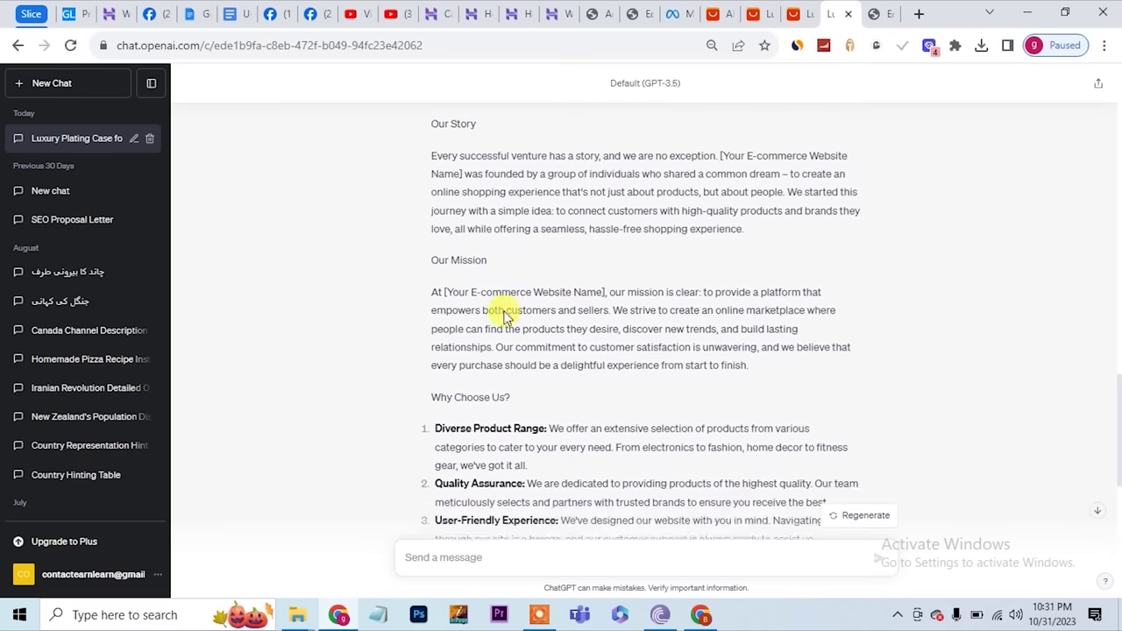
{"action": "scroll", "coordinate": [501, 301], "scroll_direction": "up", "scroll_amount": 4}
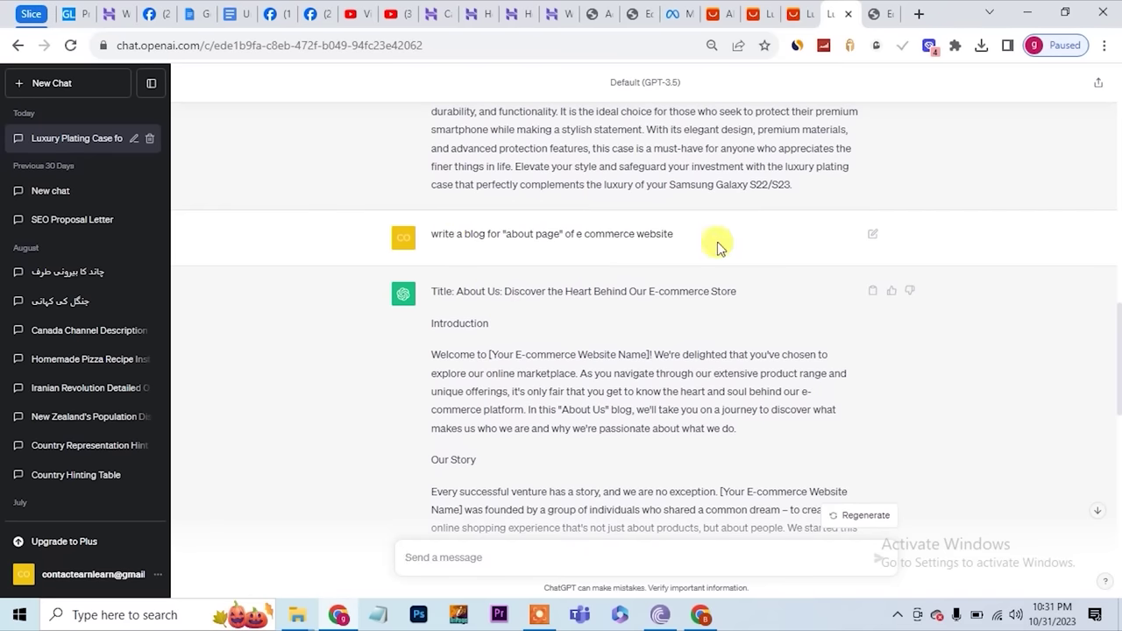
{"action": "scroll", "coordinate": [680, 384], "scroll_direction": "down", "scroll_amount": 1}
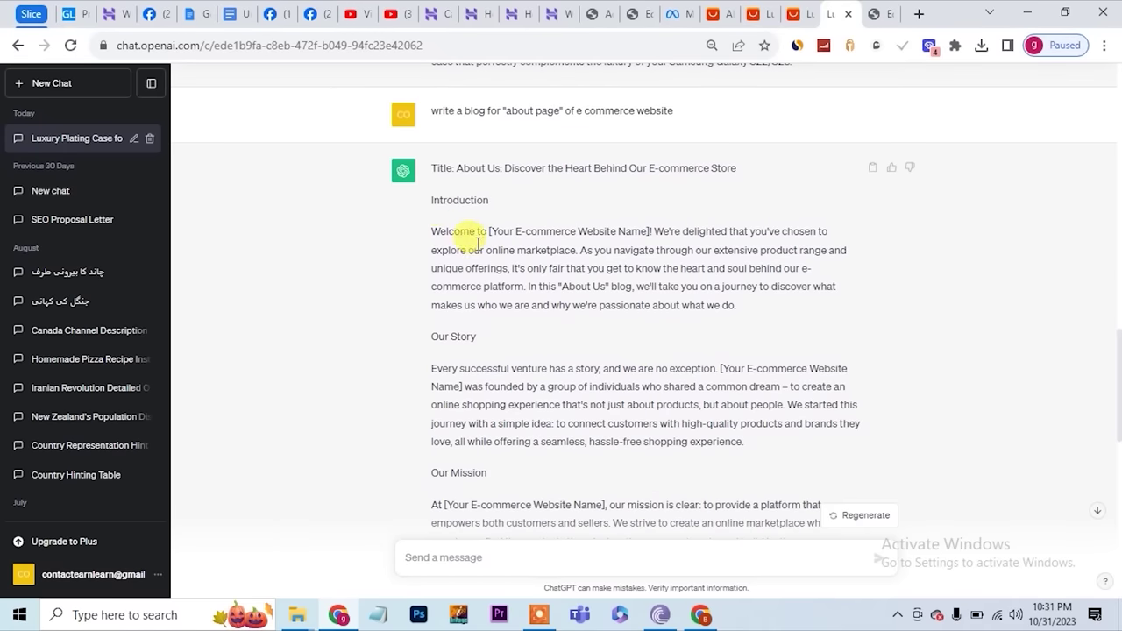
{"action": "left_click_drag", "start_coordinate": [489, 232], "coordinate": [647, 231]}
{"action": "left_click", "coordinate": [400, 476]}
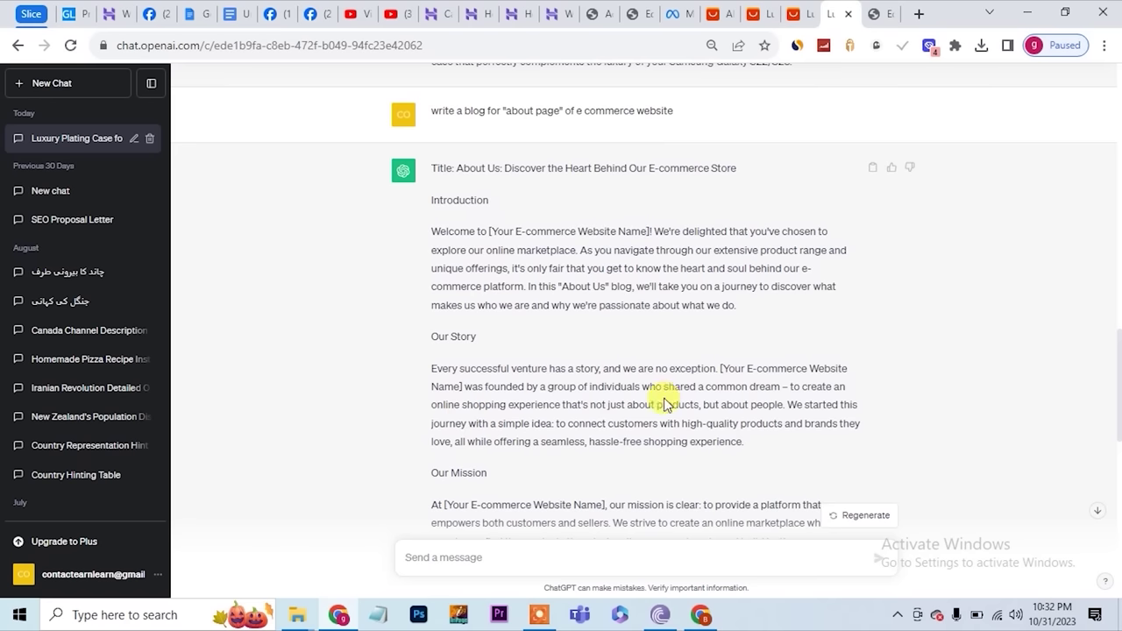
Step: Copy the full 'About Us: Discover the Heart Behind Our E-commerce Store' reply
{"action": "scroll", "coordinate": [664, 399], "scroll_direction": "down", "scroll_amount": 3}
{"action": "scroll", "coordinate": [663, 399], "scroll_direction": "down", "scroll_amount": 6}
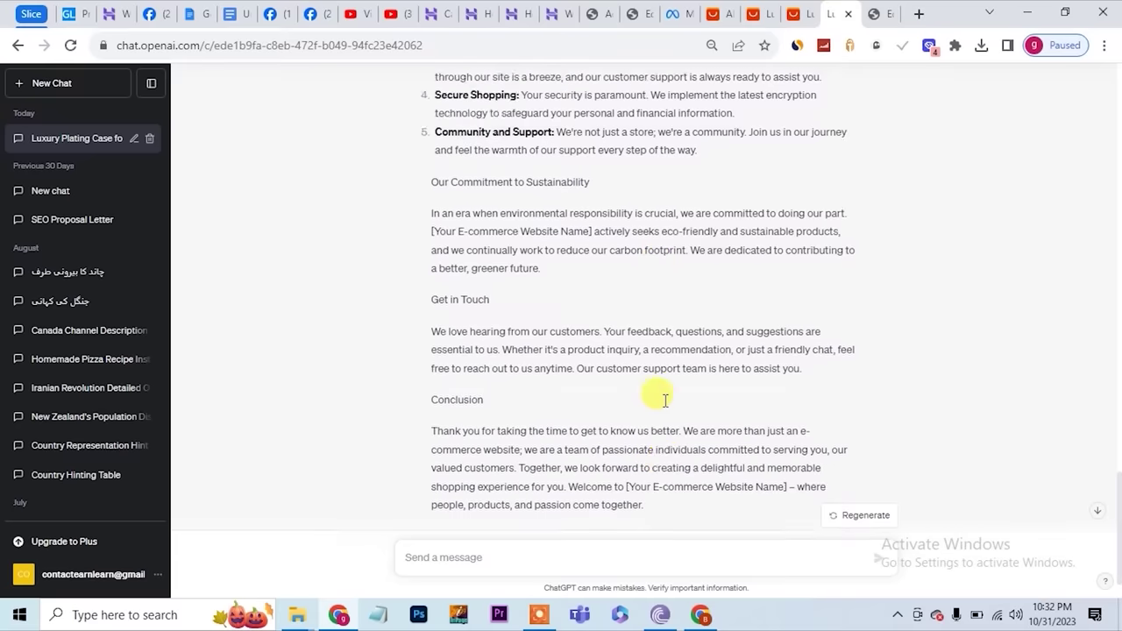
{"action": "scroll", "coordinate": [664, 399], "scroll_direction": "up", "scroll_amount": 10}
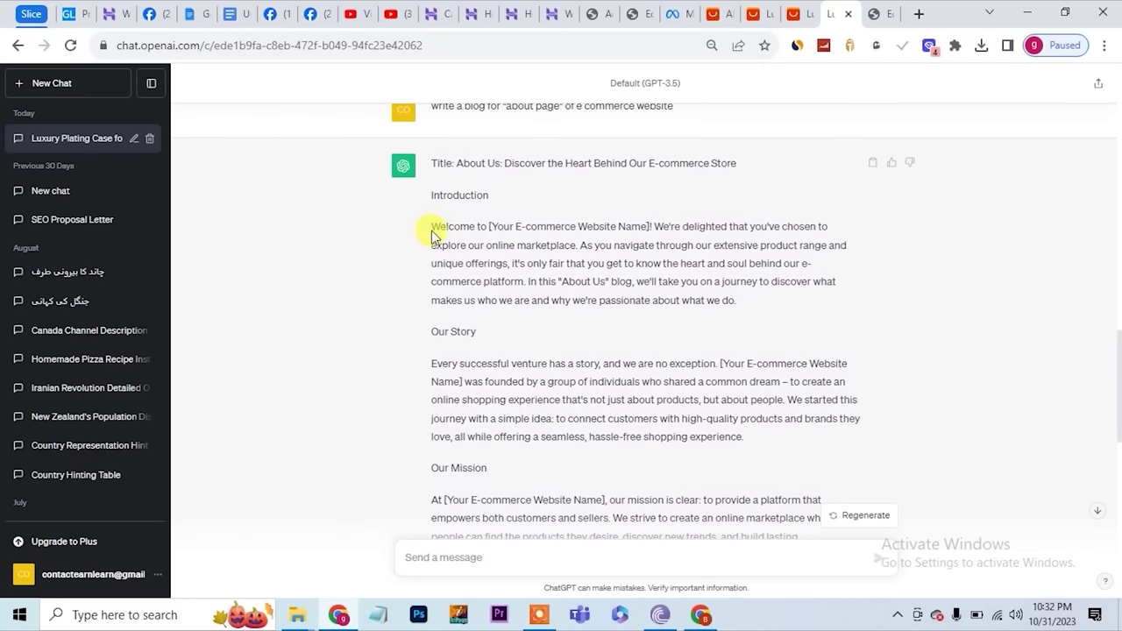
{"action": "left_click_drag", "start_coordinate": [433, 227], "coordinate": [676, 480]}
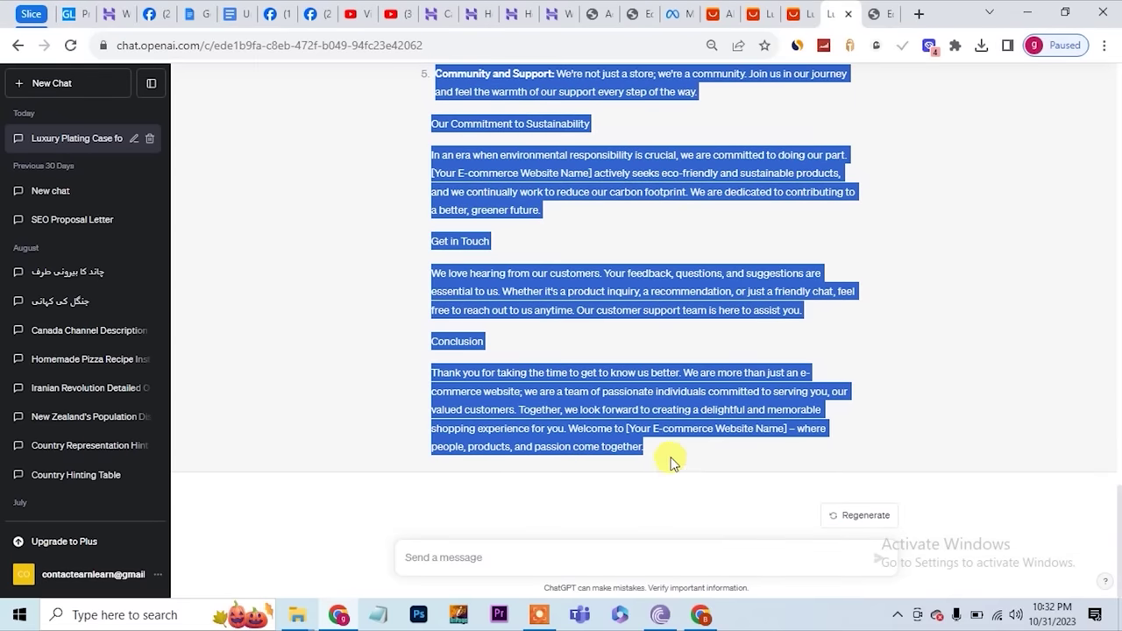
{"action": "right_click", "coordinate": [524, 388]}
{"action": "left_click", "coordinate": [541, 397]}
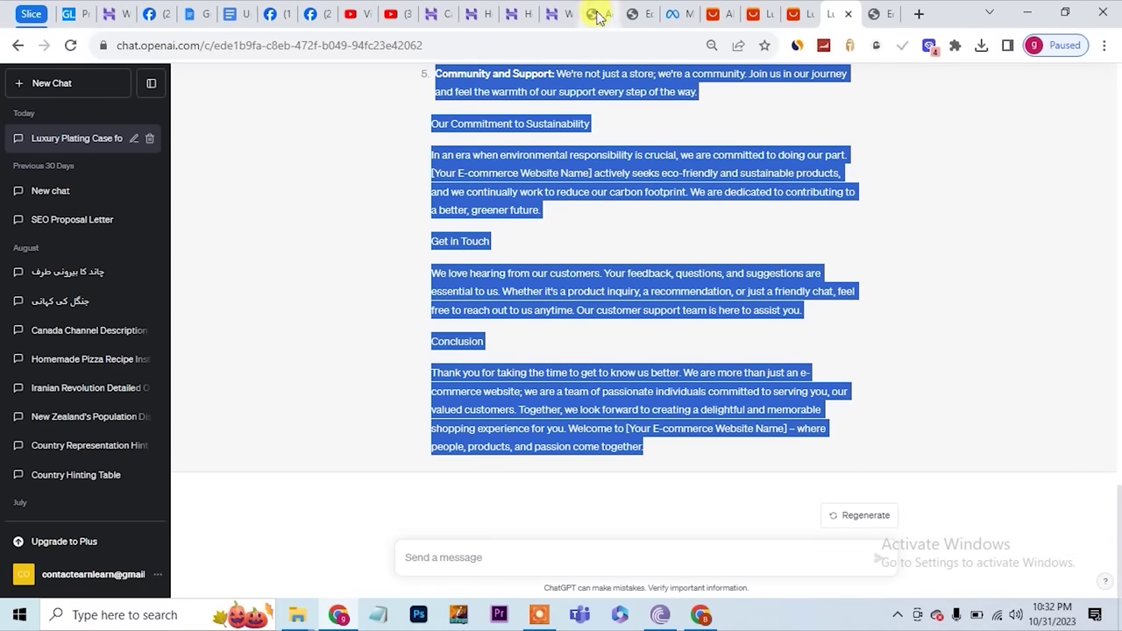
{"action": "left_click", "coordinate": [592, 13]}
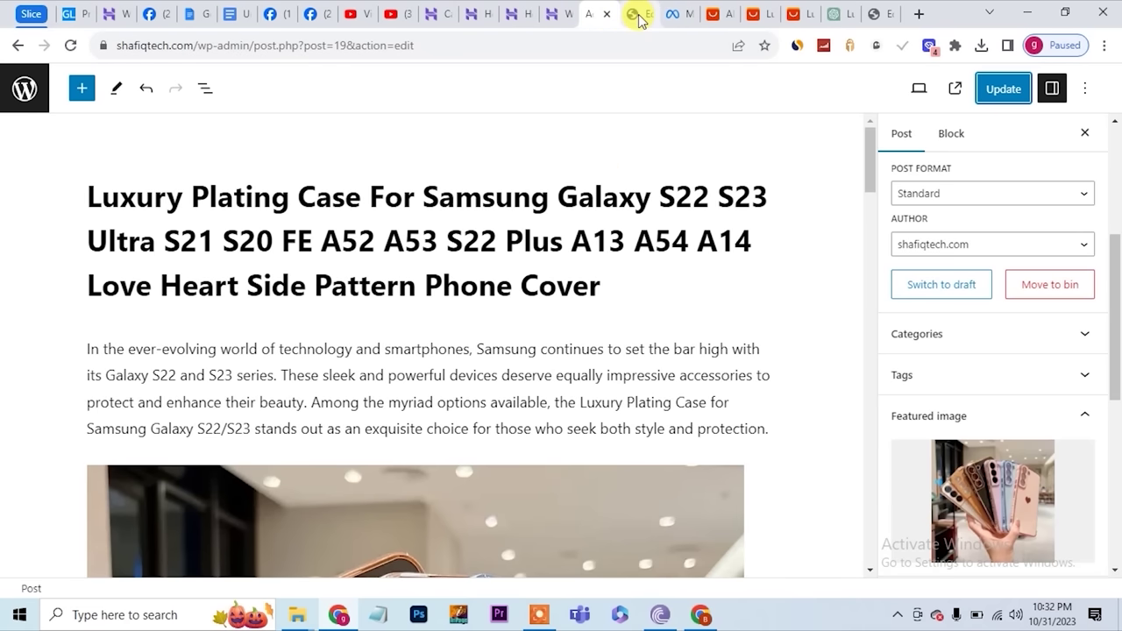
Step: Paste the copied About Us text into the About page's empty paragraph
{"action": "left_click", "coordinate": [638, 14]}
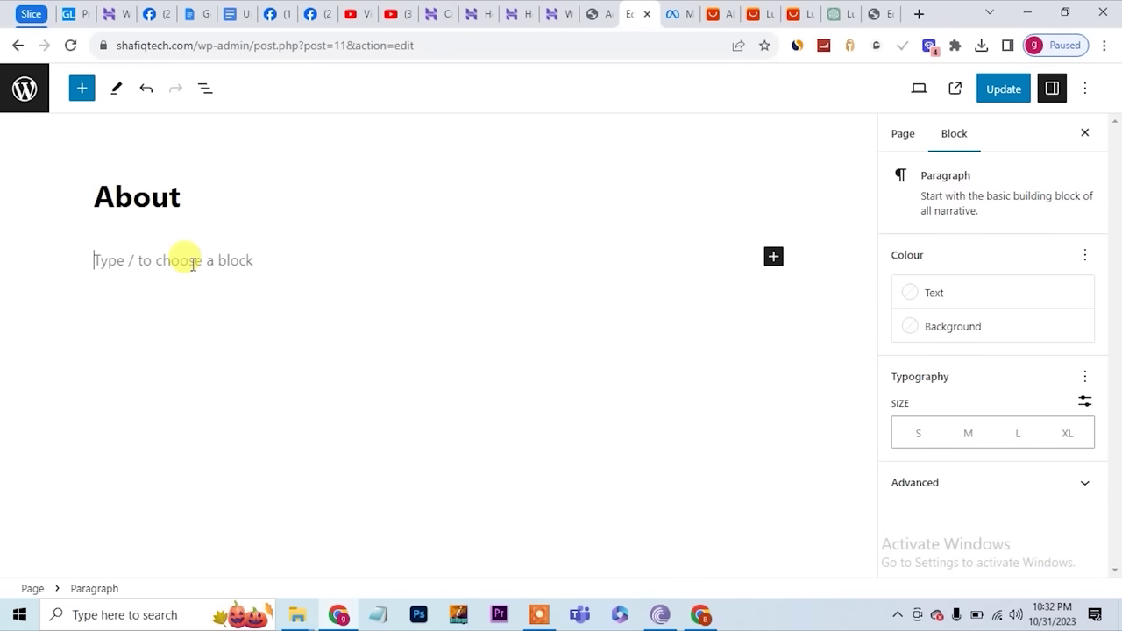
{"action": "key", "text": "ctrl+v"}
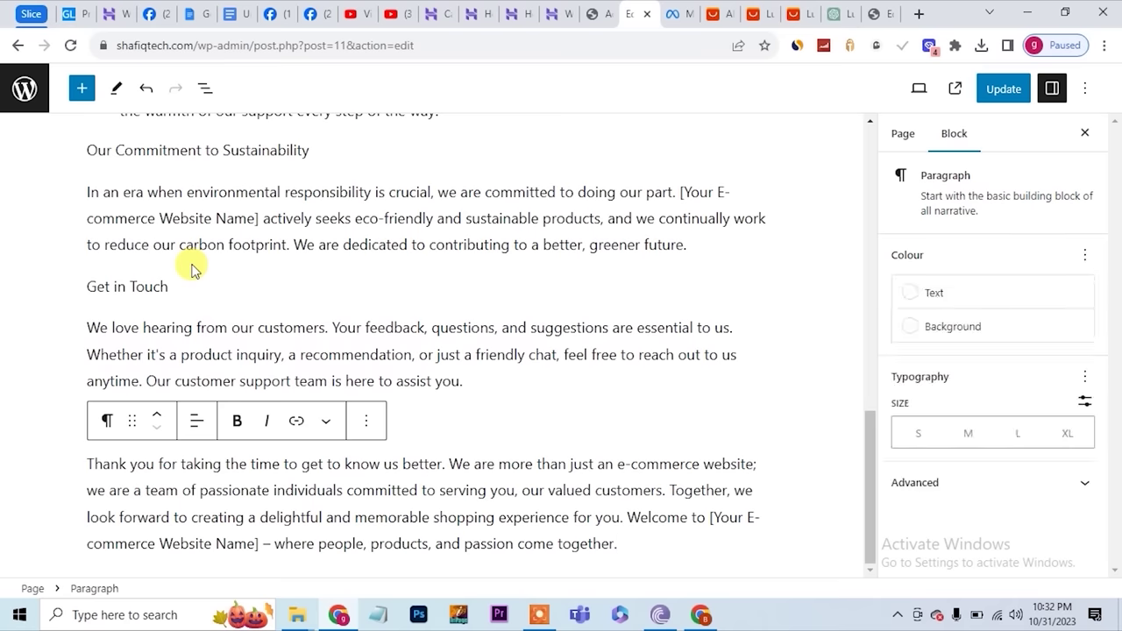
{"action": "scroll", "coordinate": [193, 267], "scroll_direction": "up", "scroll_amount": 9}
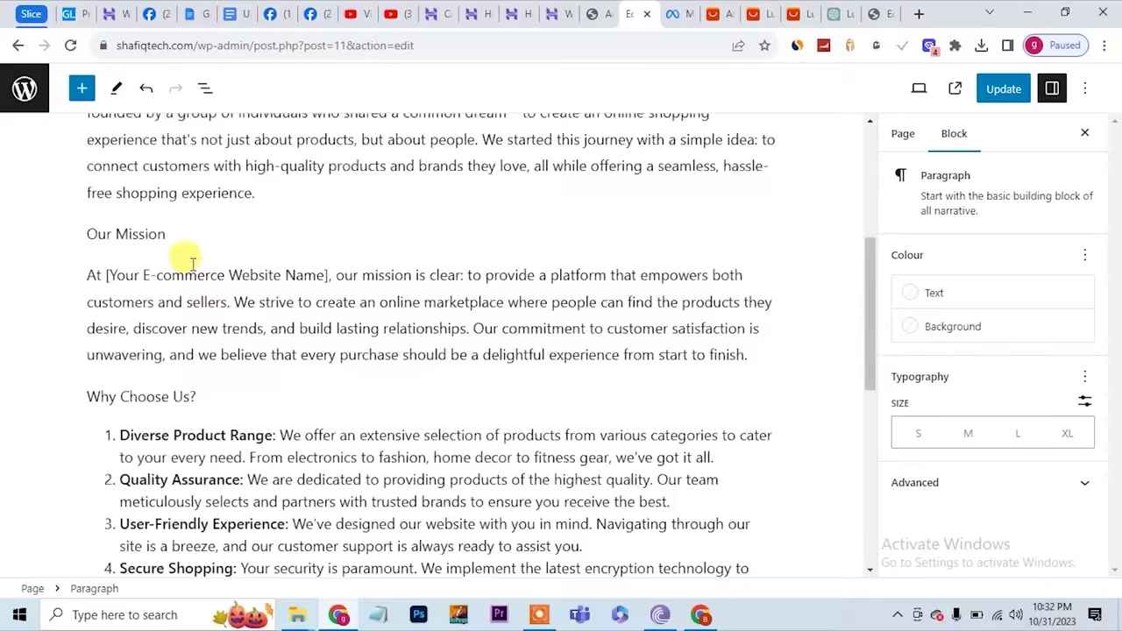
{"action": "scroll", "coordinate": [193, 263], "scroll_direction": "up", "scroll_amount": 2}
Step: Replace the first [Your E-commerce Website Name] placeholder with 'Shafiq tech' and update the page
{"action": "left_click_drag", "start_coordinate": [171, 262], "coordinate": [390, 270]}
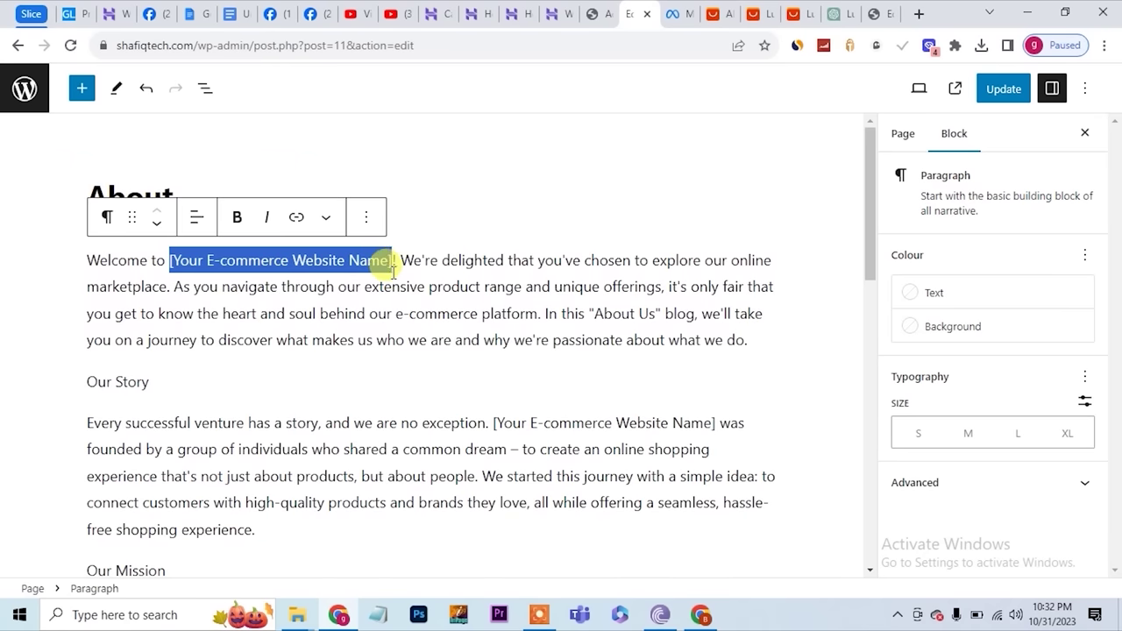
{"action": "type", "text": "Shaf"}
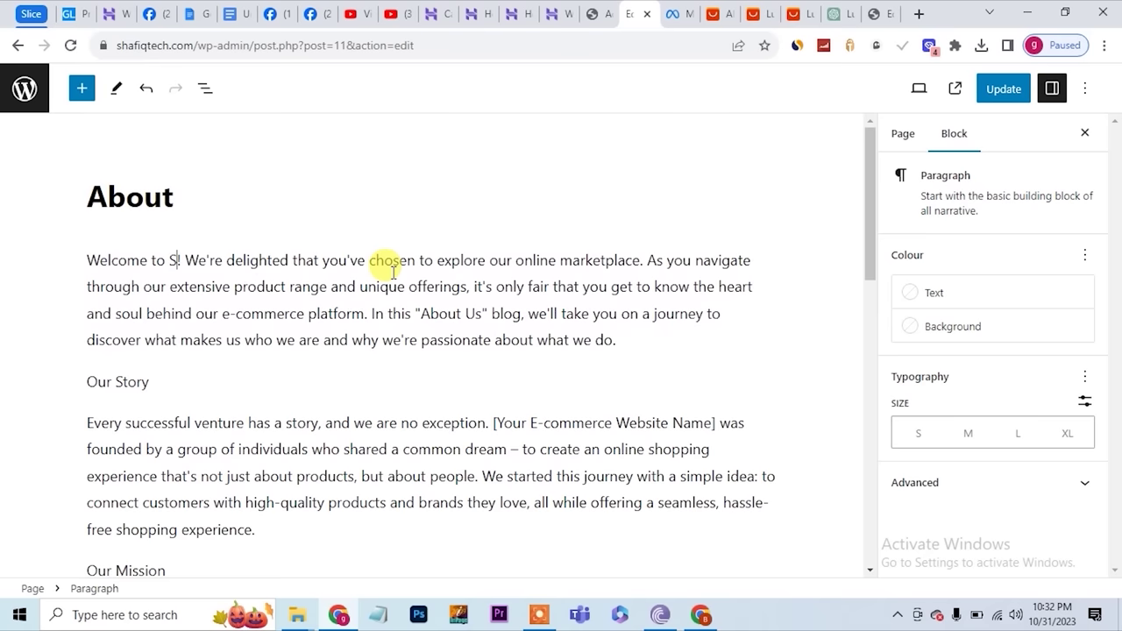
{"action": "type", "text": "iq"}
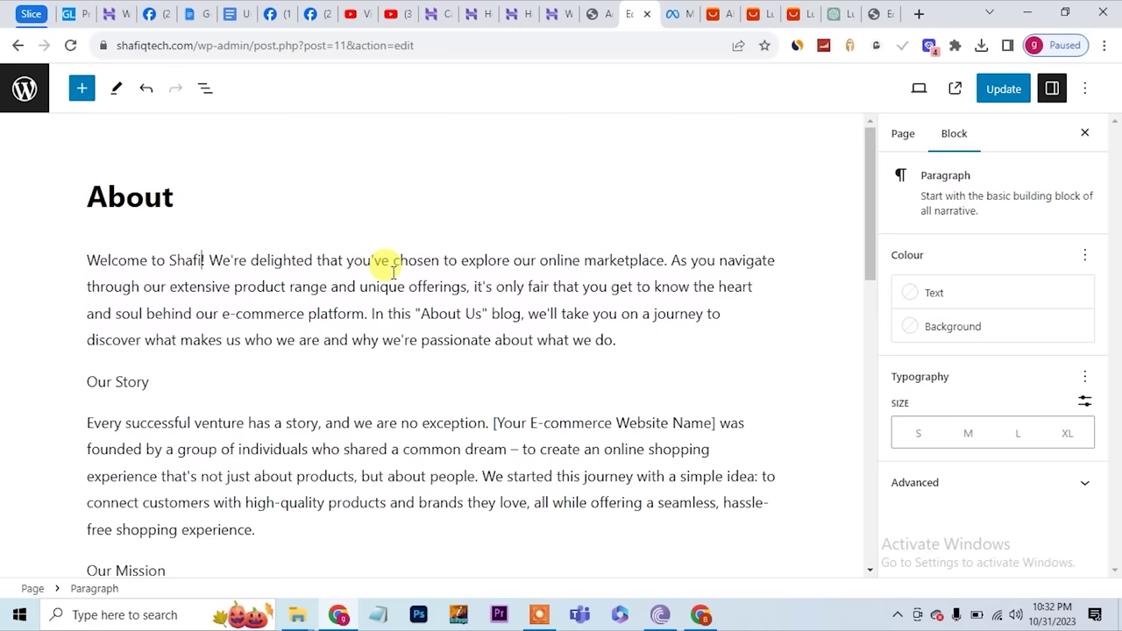
{"action": "type", "text": "ch"}
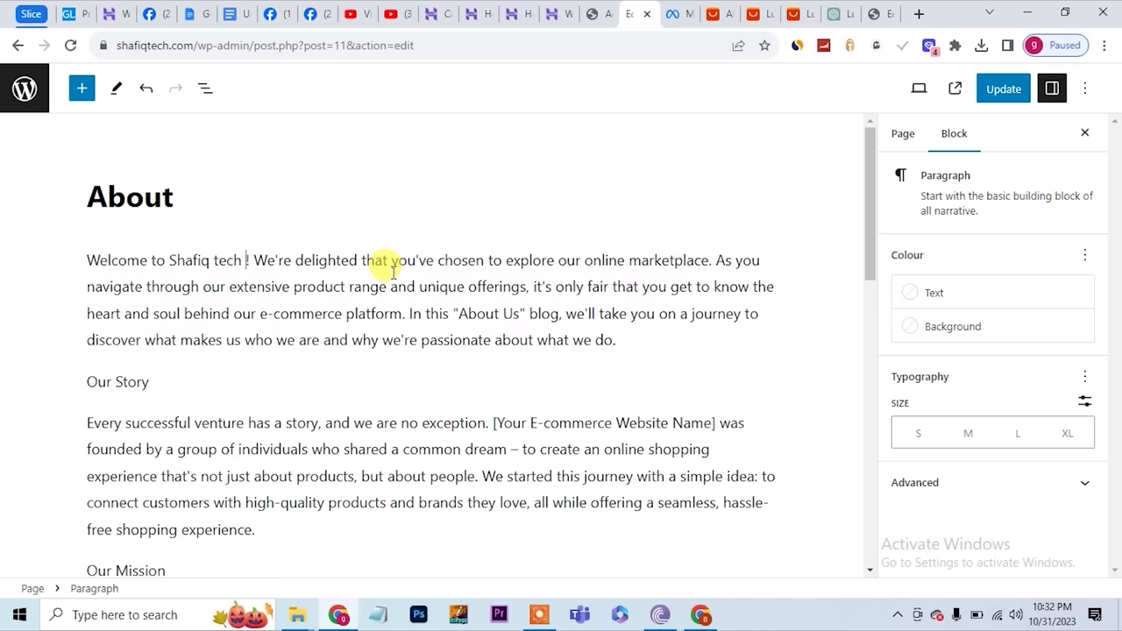
{"action": "left_click", "coordinate": [1017, 98]}
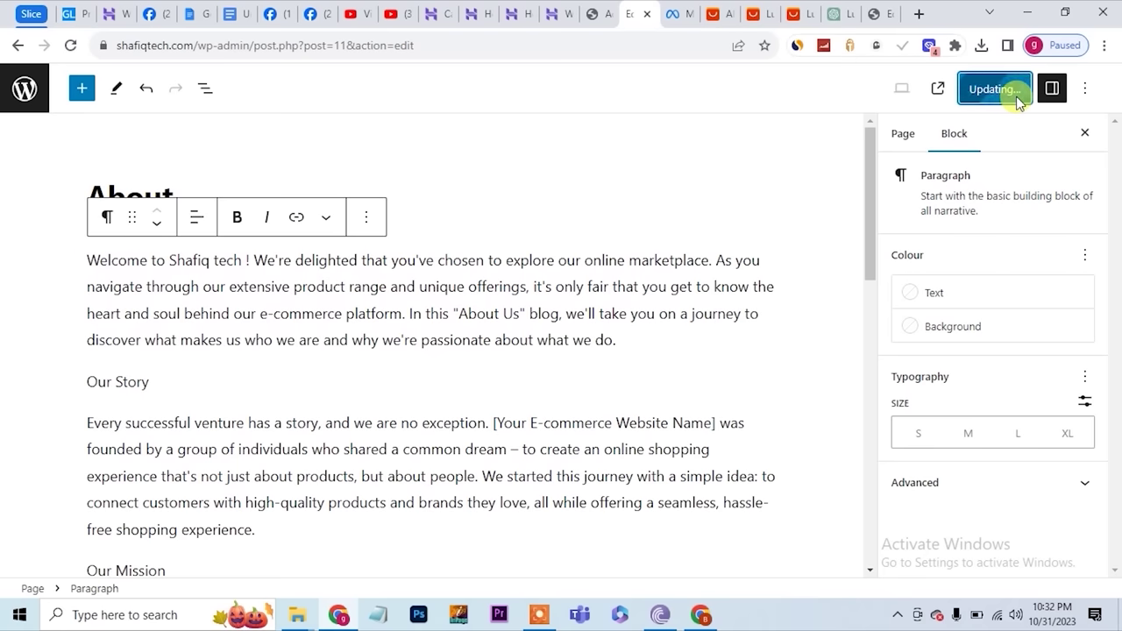
{"action": "left_click", "coordinate": [886, 17]}
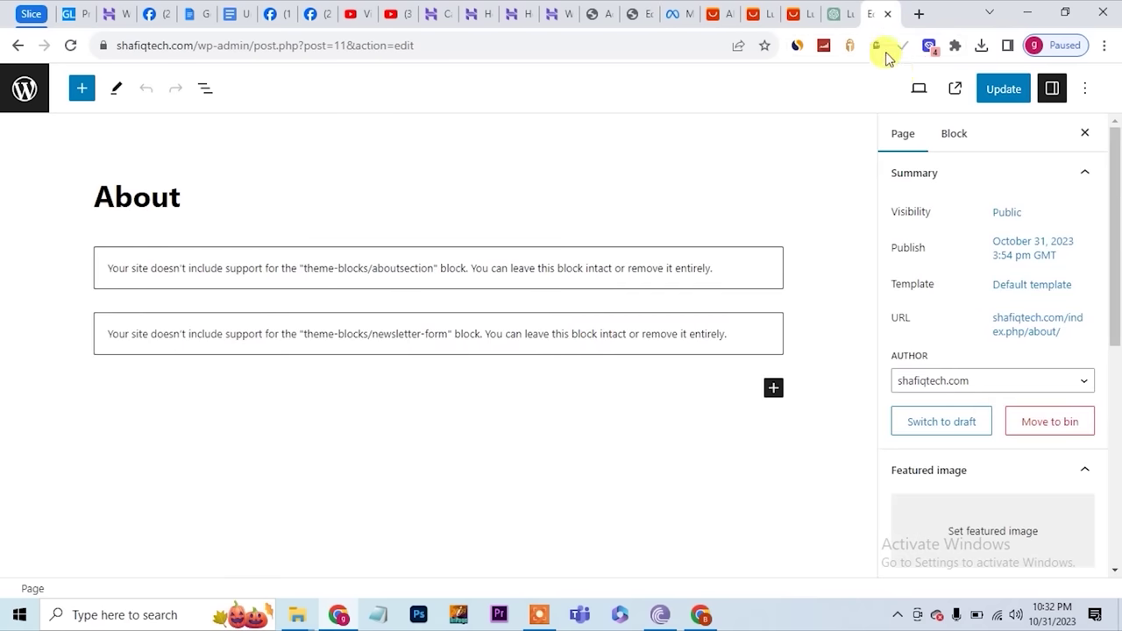
{"action": "left_click", "coordinate": [918, 14]}
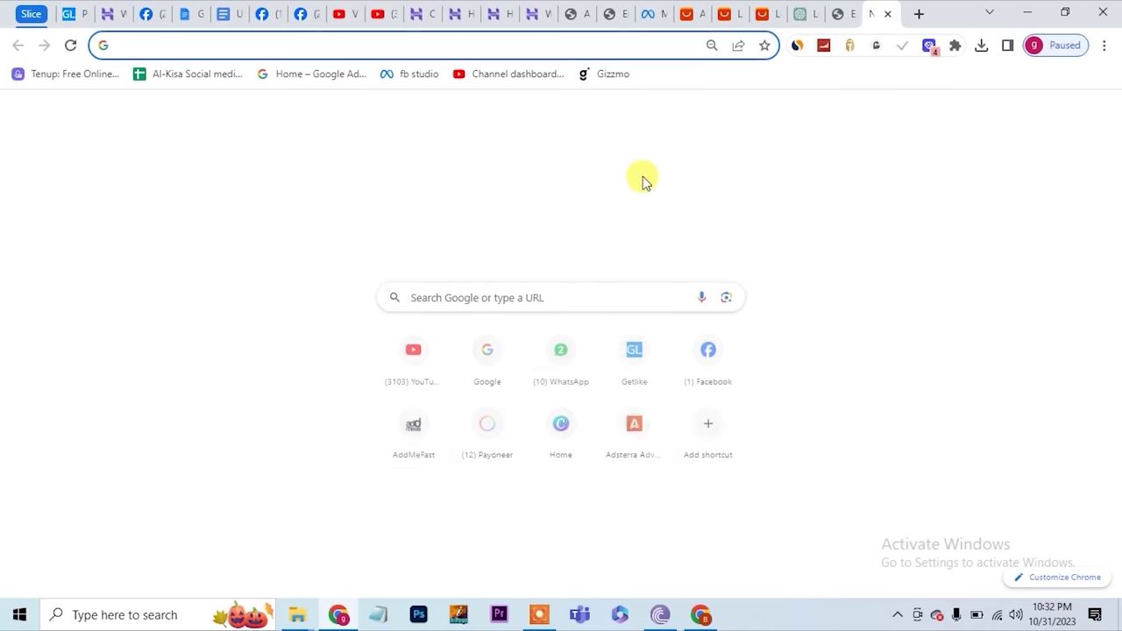
Step: Load shafiqtech.com and scroll through the live About page to check the new text
{"action": "type", "text": "sh"}
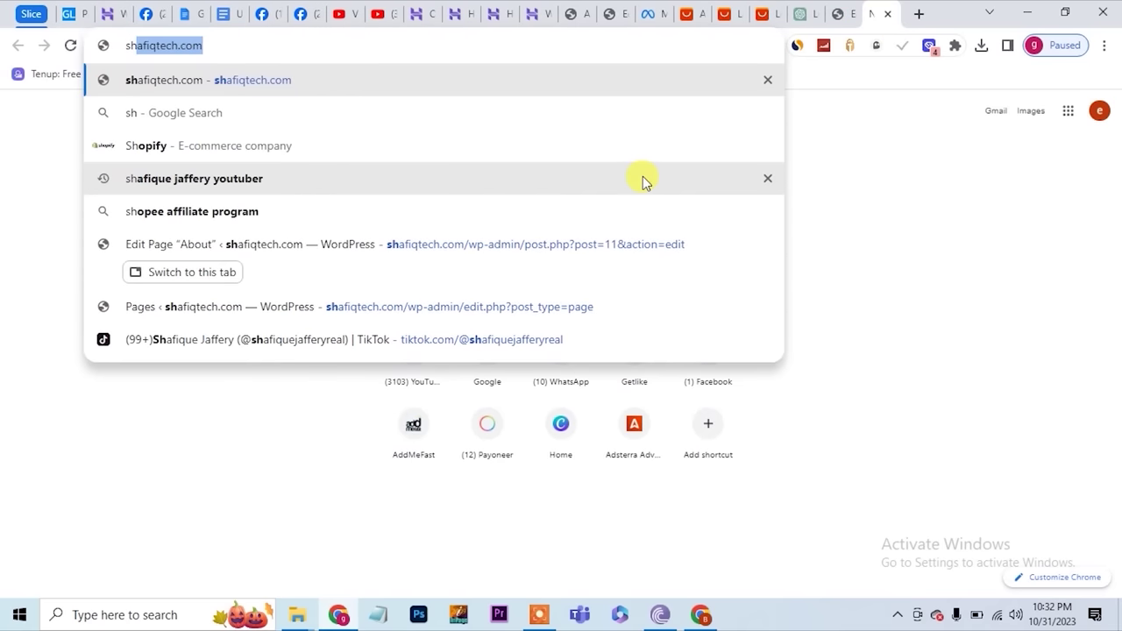
{"action": "key", "text": "Return"}
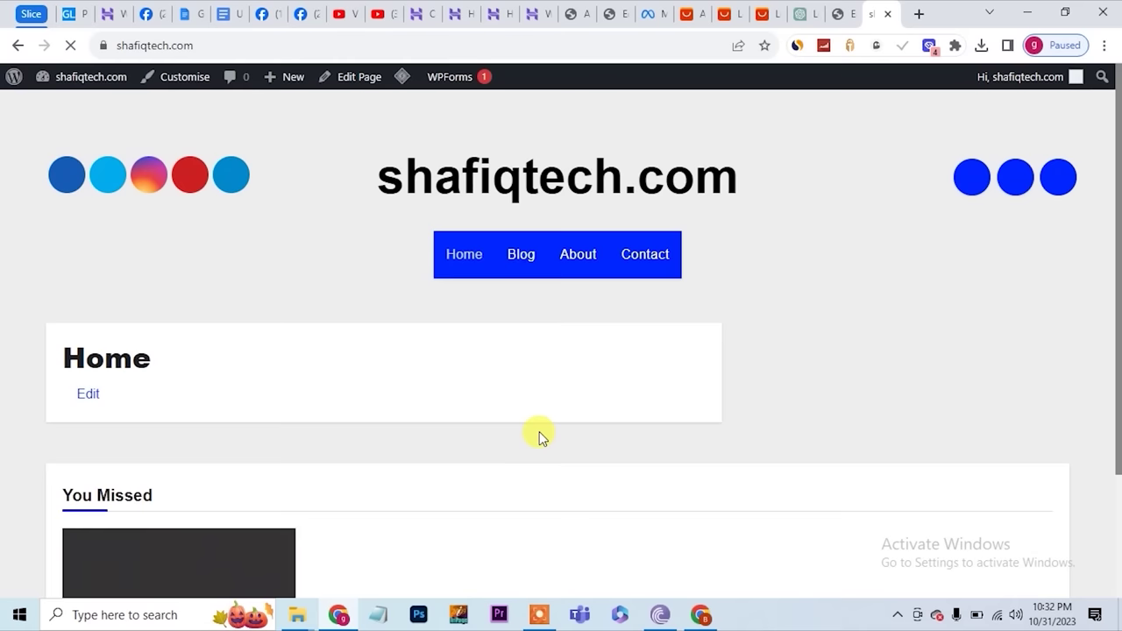
{"action": "left_click", "coordinate": [575, 258]}
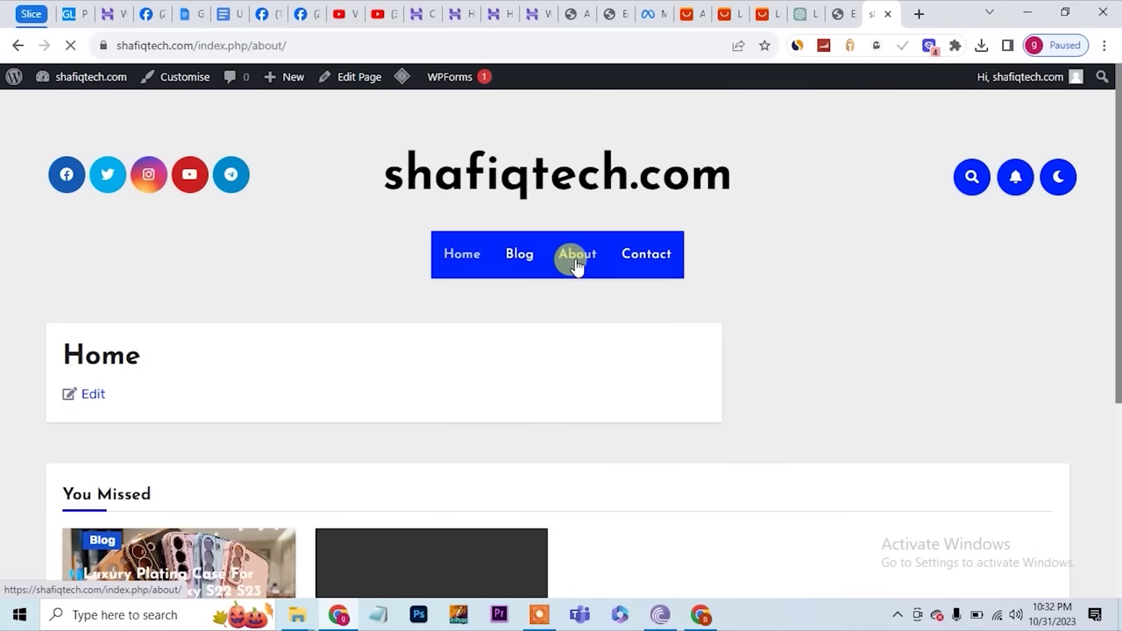
{"action": "scroll", "coordinate": [539, 531], "scroll_direction": "down", "scroll_amount": 10}
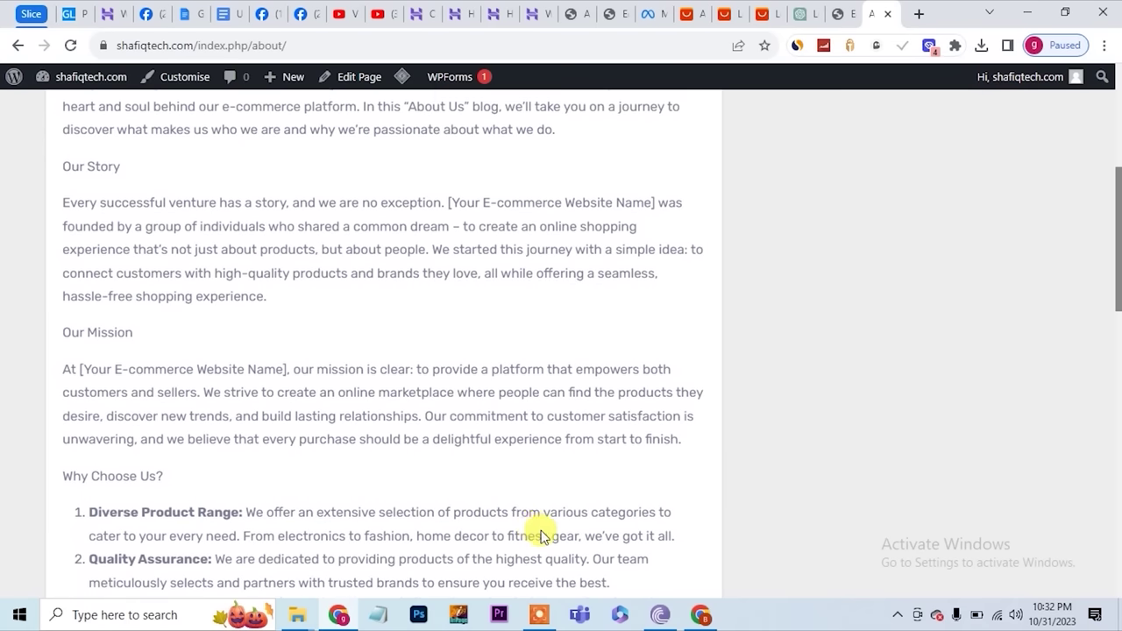
{"action": "scroll", "coordinate": [541, 530], "scroll_direction": "down", "scroll_amount": 8}
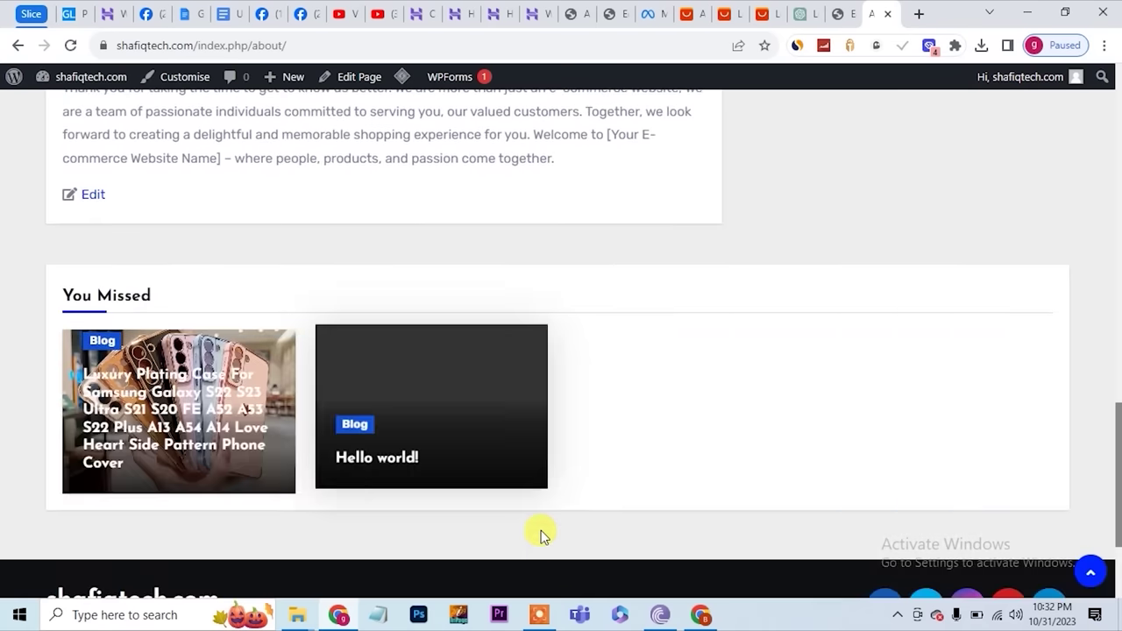
{"action": "scroll", "coordinate": [541, 531], "scroll_direction": "up", "scroll_amount": 7}
{"action": "scroll", "coordinate": [541, 530], "scroll_direction": "up", "scroll_amount": 10}
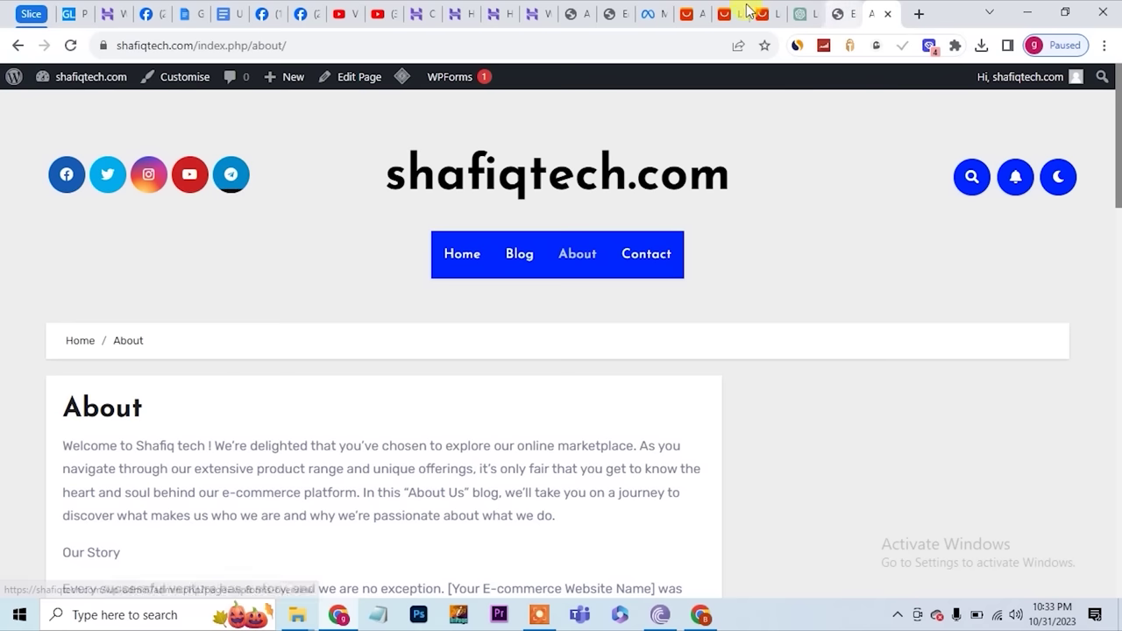
{"action": "left_click", "coordinate": [611, 17]}
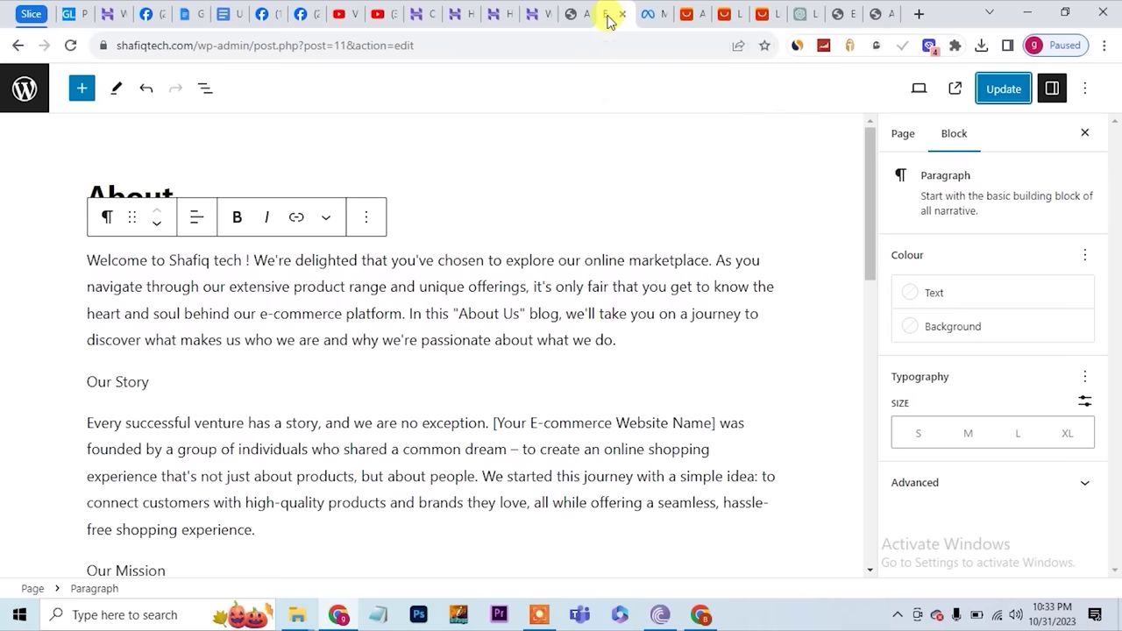
Step: From the dashboard, open Appearance > Customise
{"action": "left_click", "coordinate": [574, 18]}
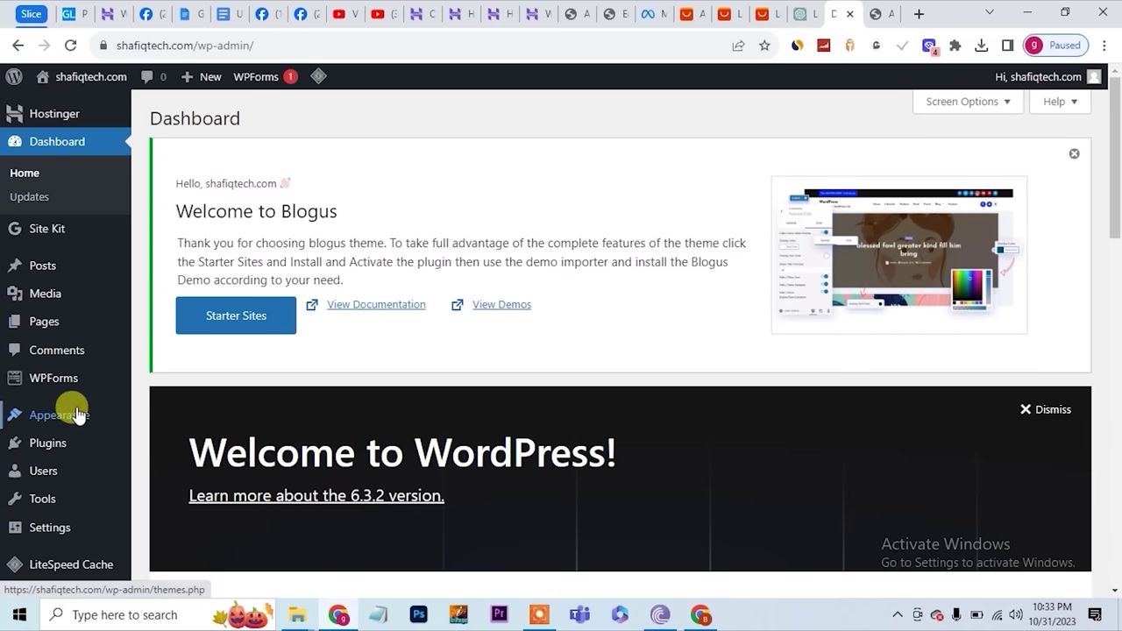
{"action": "mouse_move", "coordinate": [79, 416]}
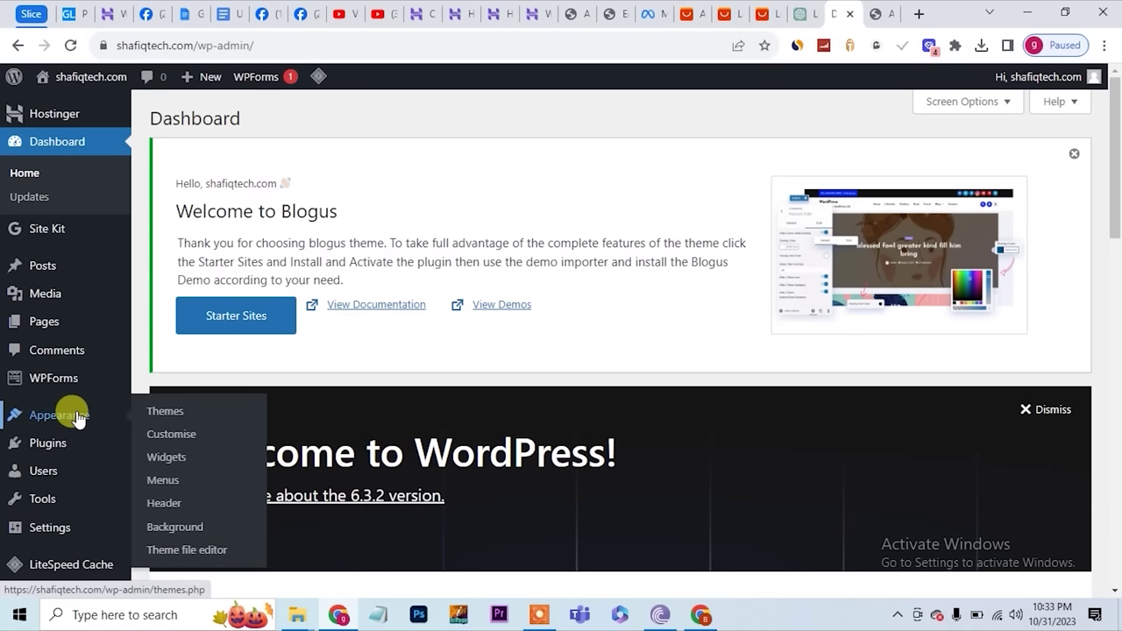
{"action": "left_click", "coordinate": [178, 436]}
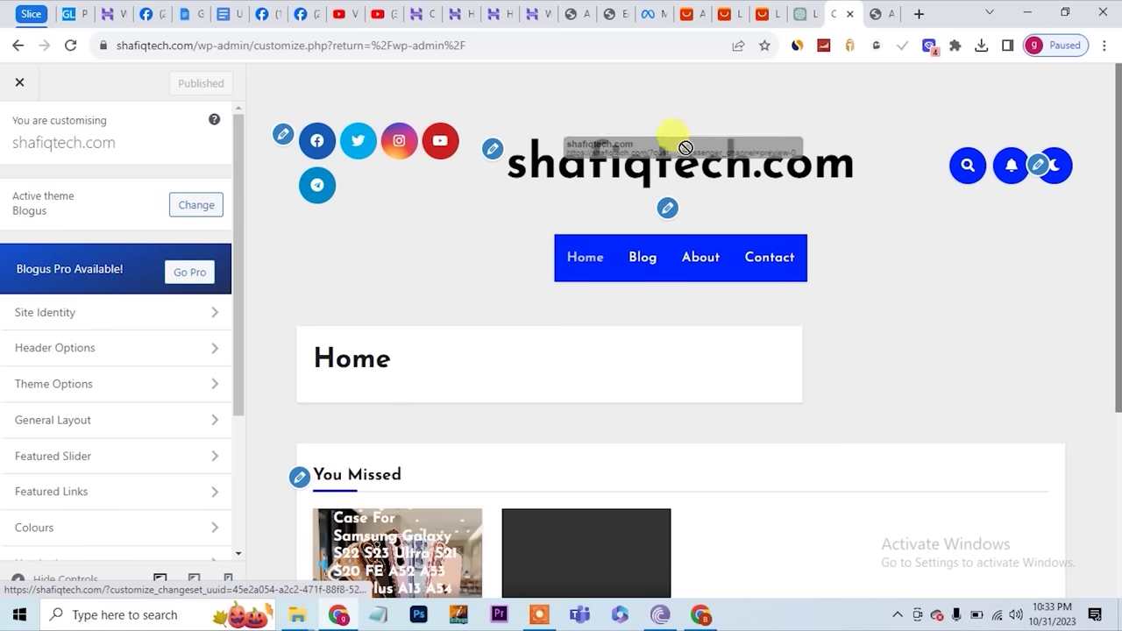
Step: In Site Identity, remove '.com' so the Site Title reads 'shafiqtech'
{"action": "left_click", "coordinate": [667, 208]}
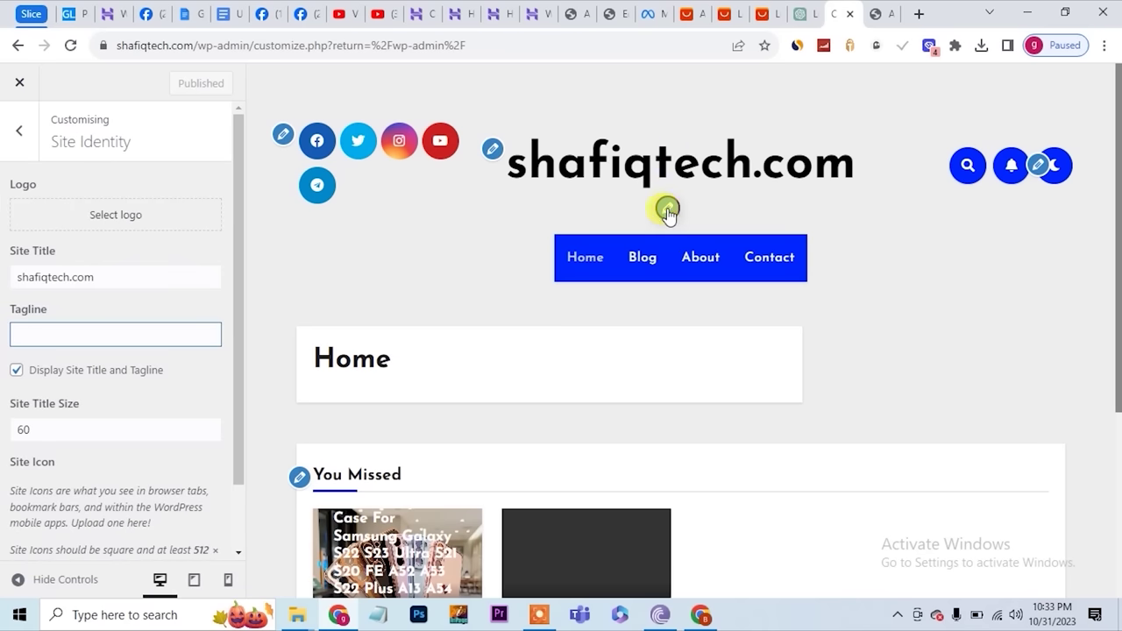
{"action": "left_click_drag", "start_coordinate": [109, 279], "coordinate": [15, 277]}
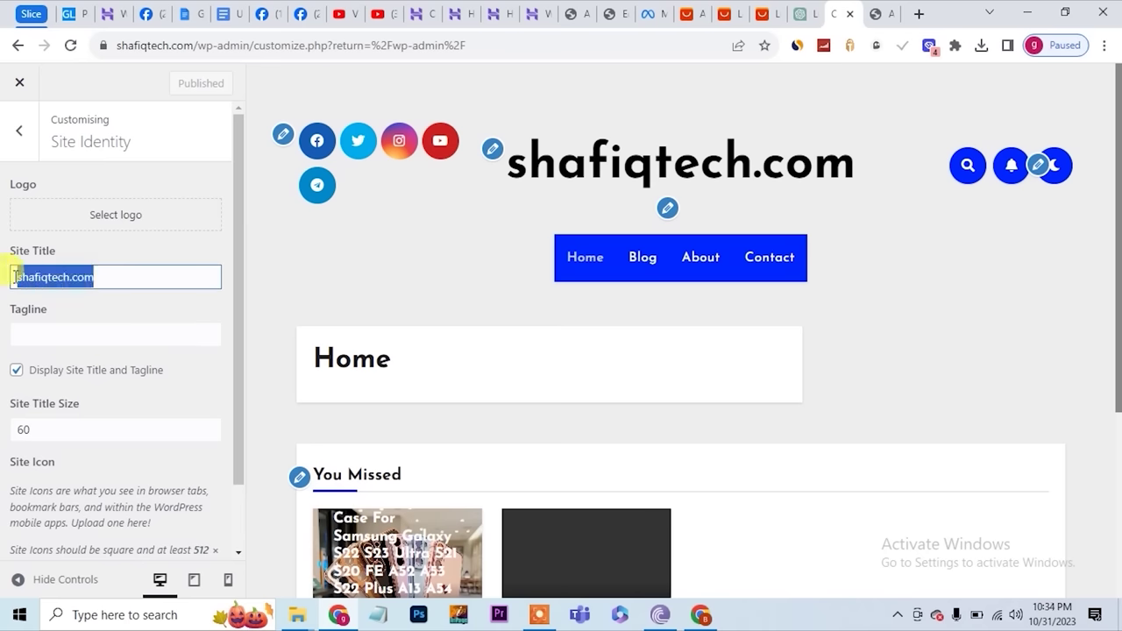
{"action": "left_click", "coordinate": [147, 277]}
{"action": "key", "text": "BackSpace"}
{"action": "key", "text": "BackSpace"}
{"action": "key", "text": "BackSpace"}
{"action": "key", "text": "BackSpace"}
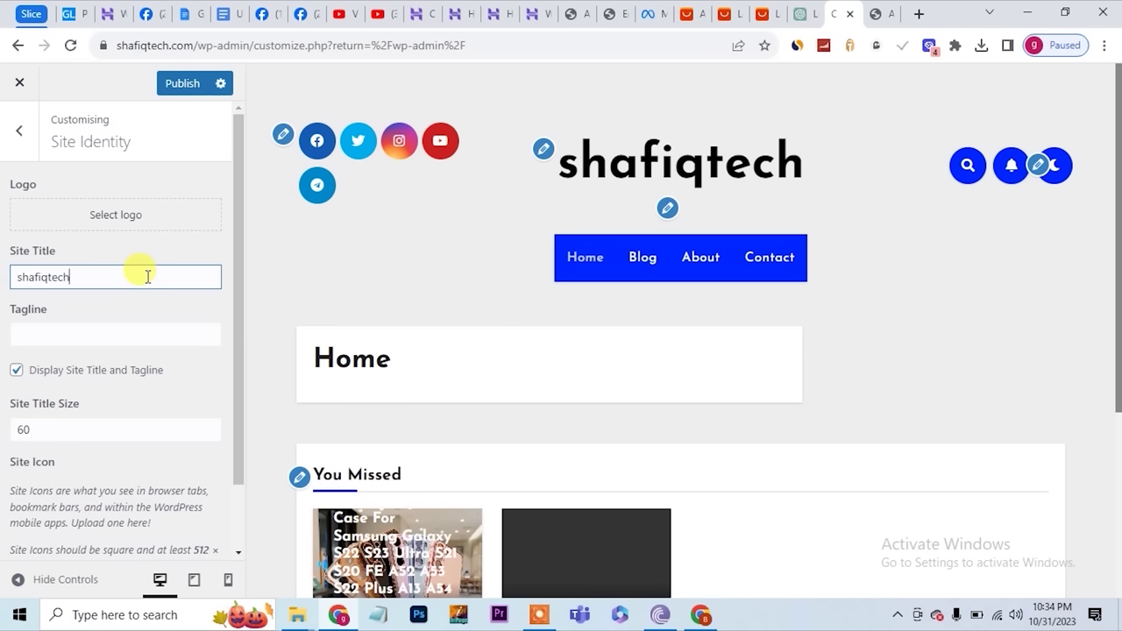
{"action": "left_click", "coordinate": [188, 375]}
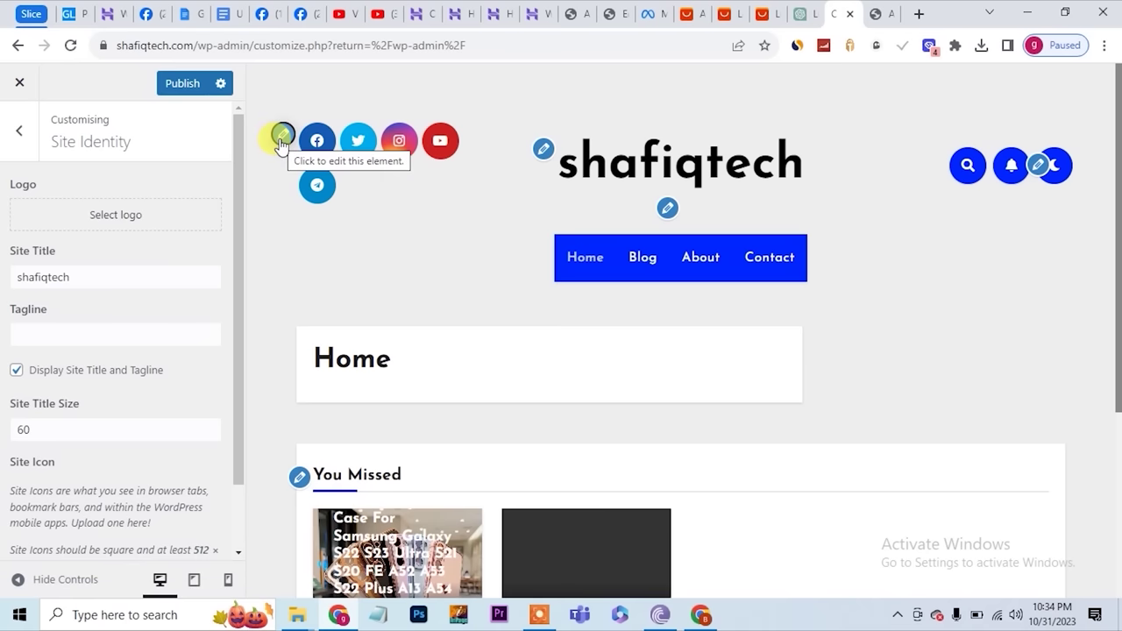
Step: In the header's Social icons settings, collapse the first Social entry and drag a lower one to the top
{"action": "left_click", "coordinate": [282, 139]}
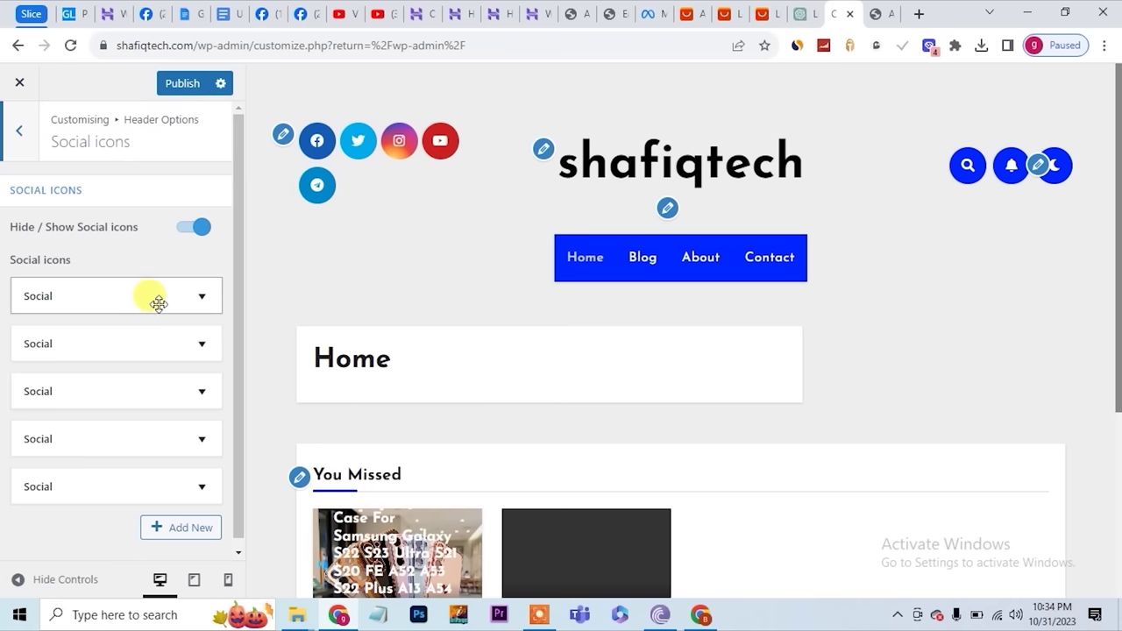
{"action": "left_click", "coordinate": [209, 298]}
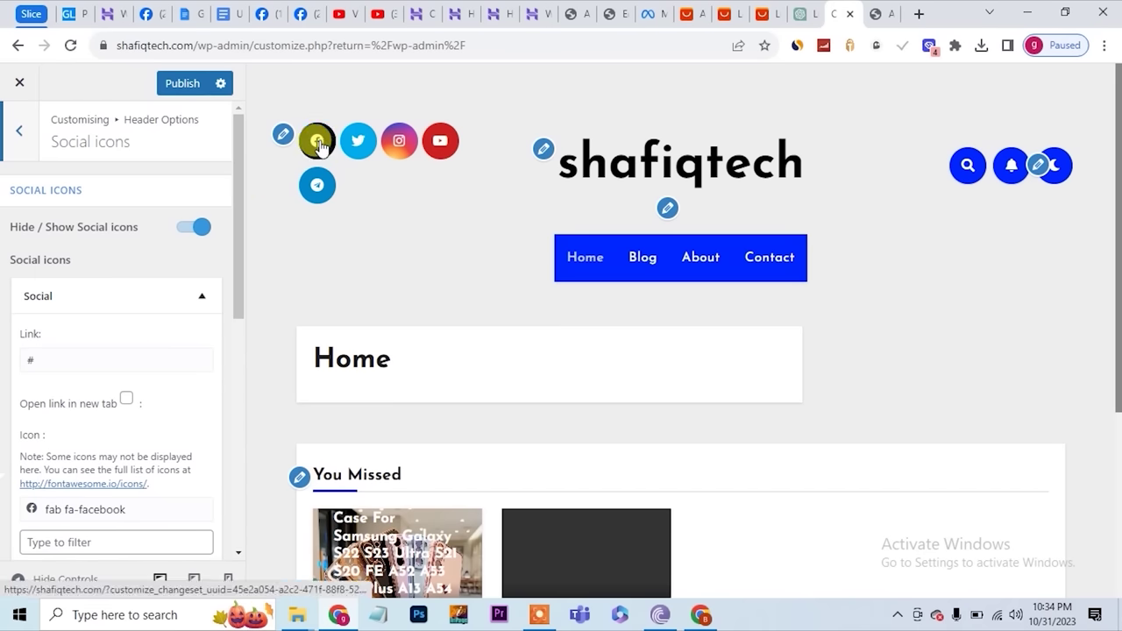
{"action": "left_click", "coordinate": [65, 363]}
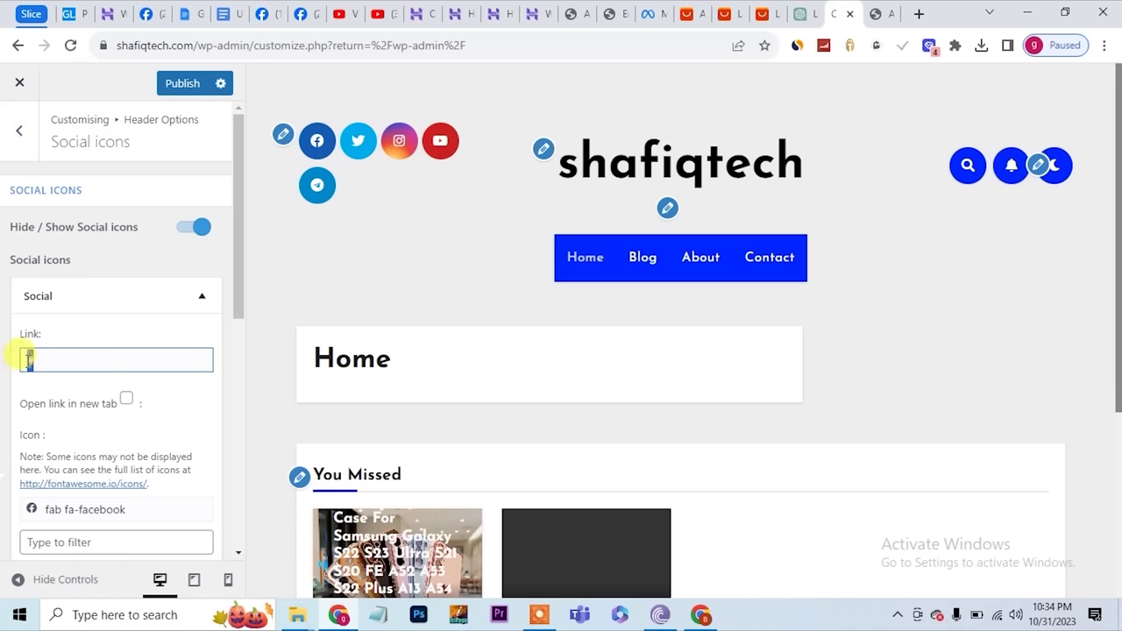
{"action": "scroll", "coordinate": [145, 442], "scroll_direction": "down", "scroll_amount": 3}
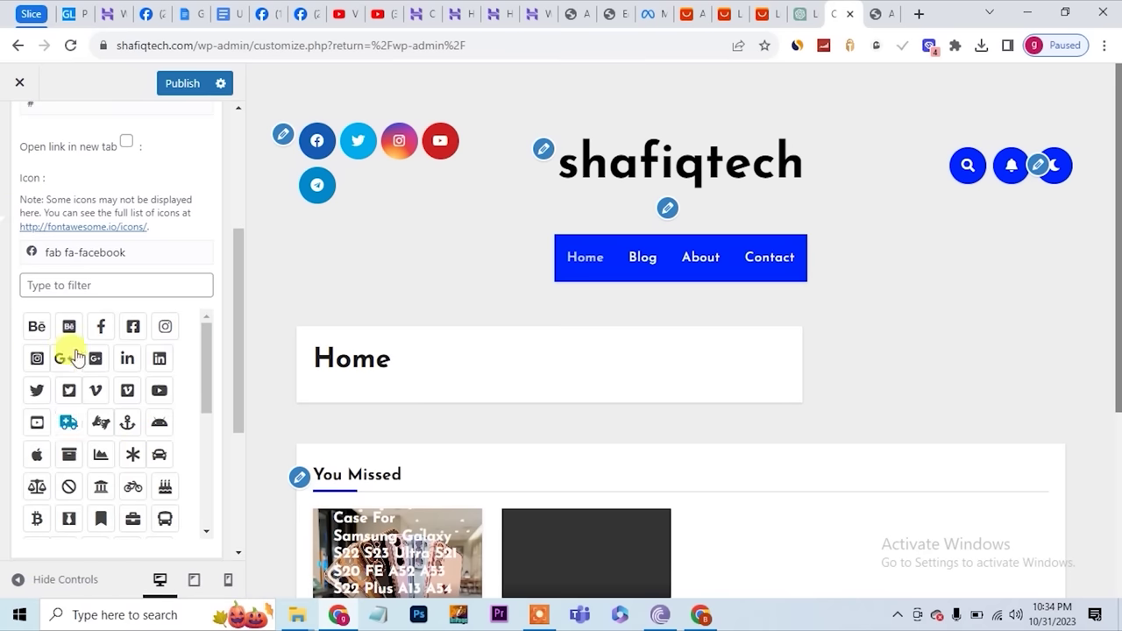
{"action": "left_click_drag", "start_coordinate": [204, 375], "coordinate": [209, 496]}
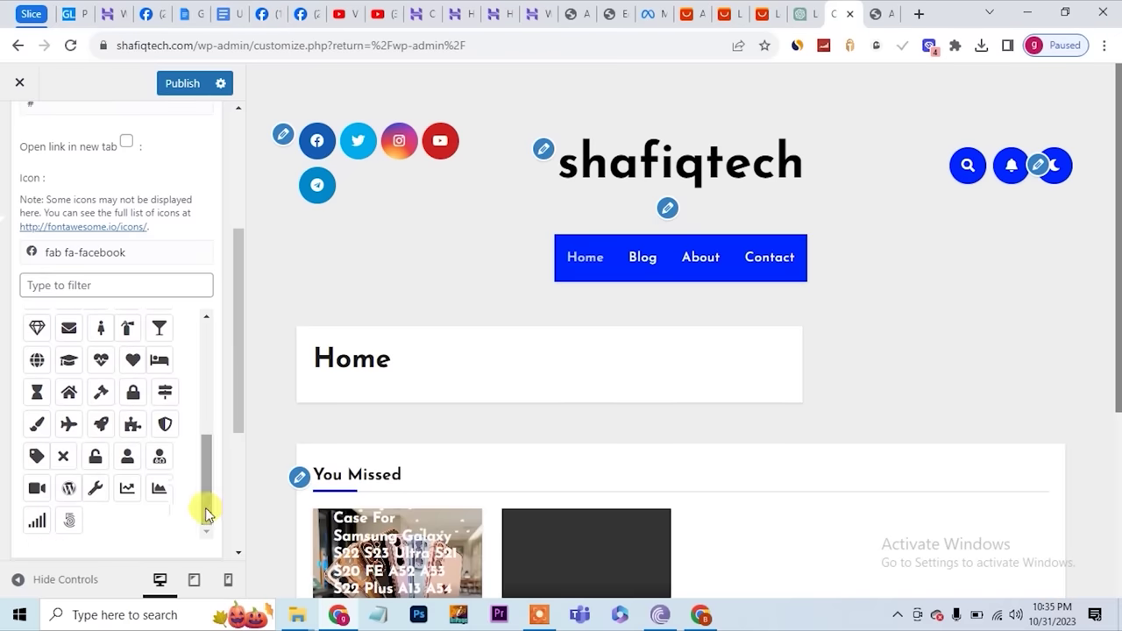
{"action": "left_click_drag", "start_coordinate": [235, 394], "coordinate": [237, 512]}
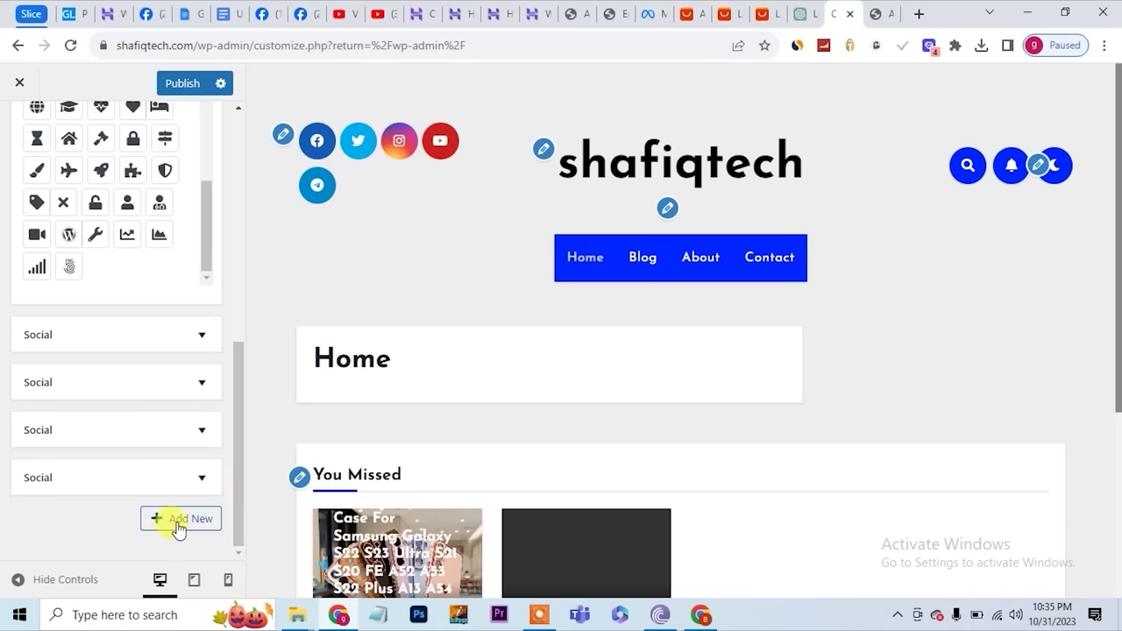
{"action": "left_click_drag", "start_coordinate": [238, 522], "coordinate": [256, 278]}
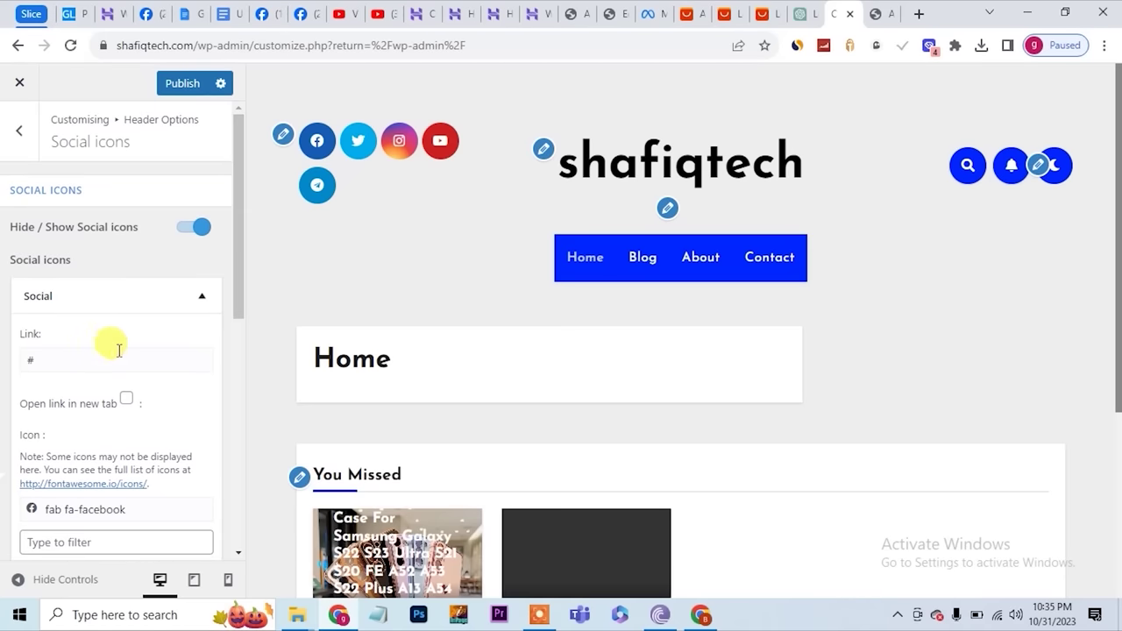
{"action": "left_click", "coordinate": [197, 295]}
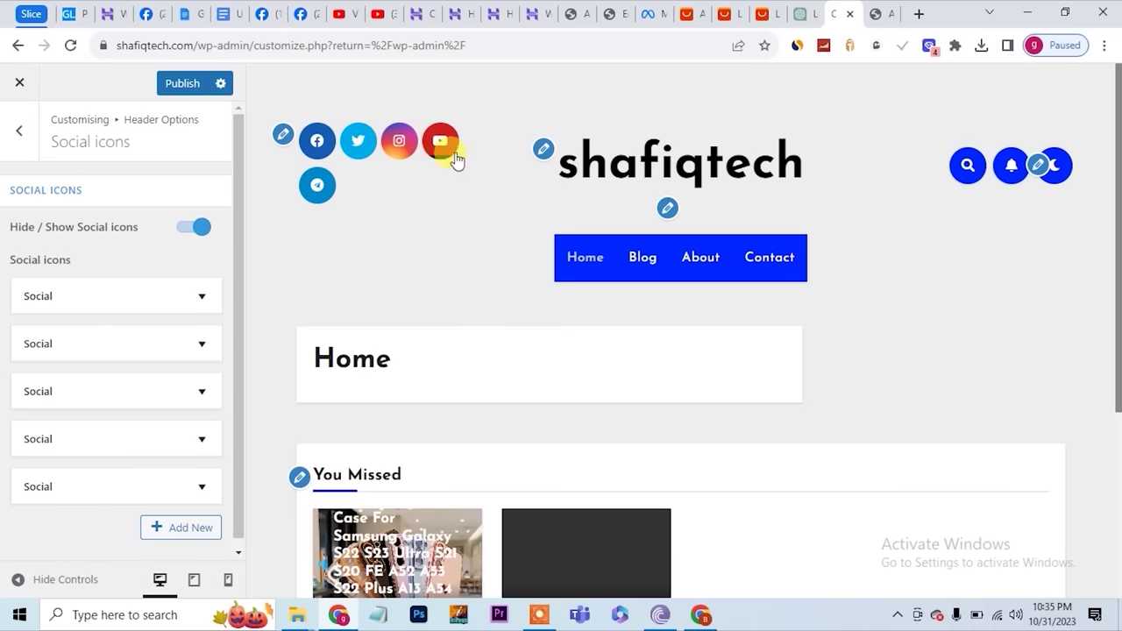
{"action": "left_click_drag", "start_coordinate": [109, 414], "coordinate": [120, 296]}
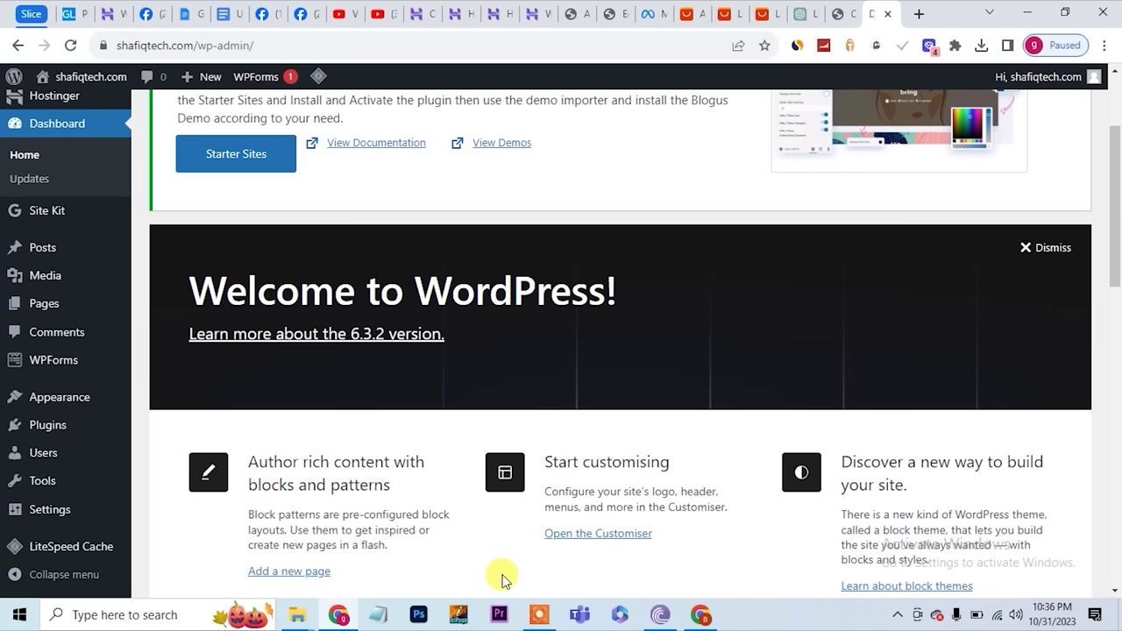
Step: Leave the dashboard for the YISHANGOU Shop Store phone case page on AliExpress
{"action": "scroll", "coordinate": [502, 581], "scroll_direction": "up", "scroll_amount": 3}
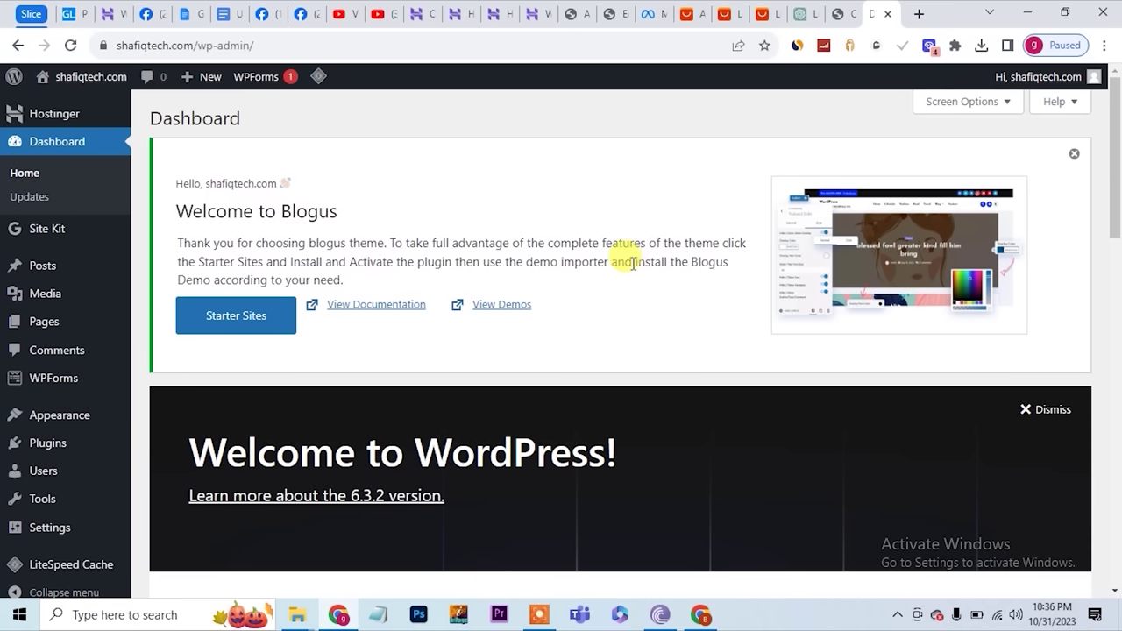
{"action": "left_click", "coordinate": [759, 16]}
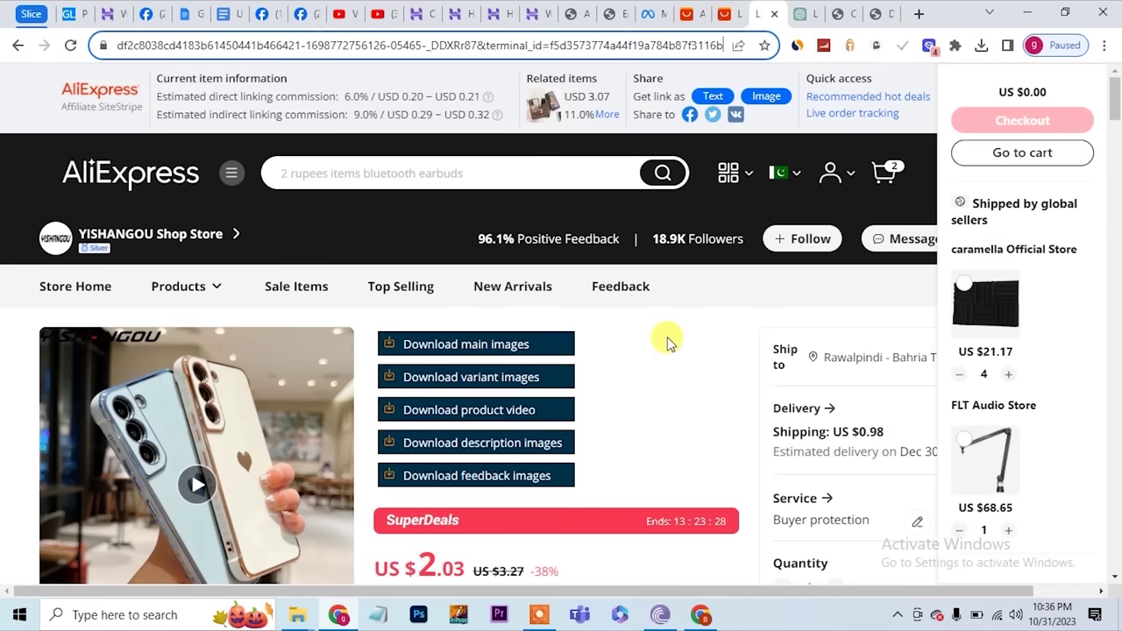
Step: Copy the first line of the Luxury Plating Case product title on AliExpress
{"action": "scroll", "coordinate": [667, 342], "scroll_direction": "down", "scroll_amount": 3}
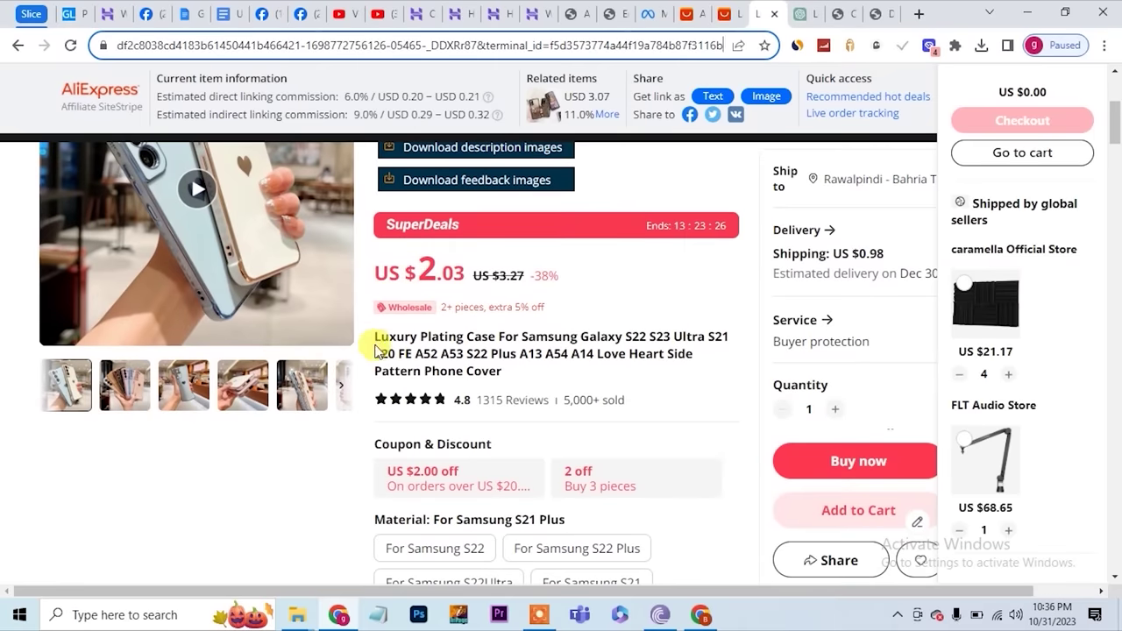
{"action": "left_click_drag", "start_coordinate": [375, 336], "coordinate": [733, 340]}
{"action": "right_click", "coordinate": [712, 341]}
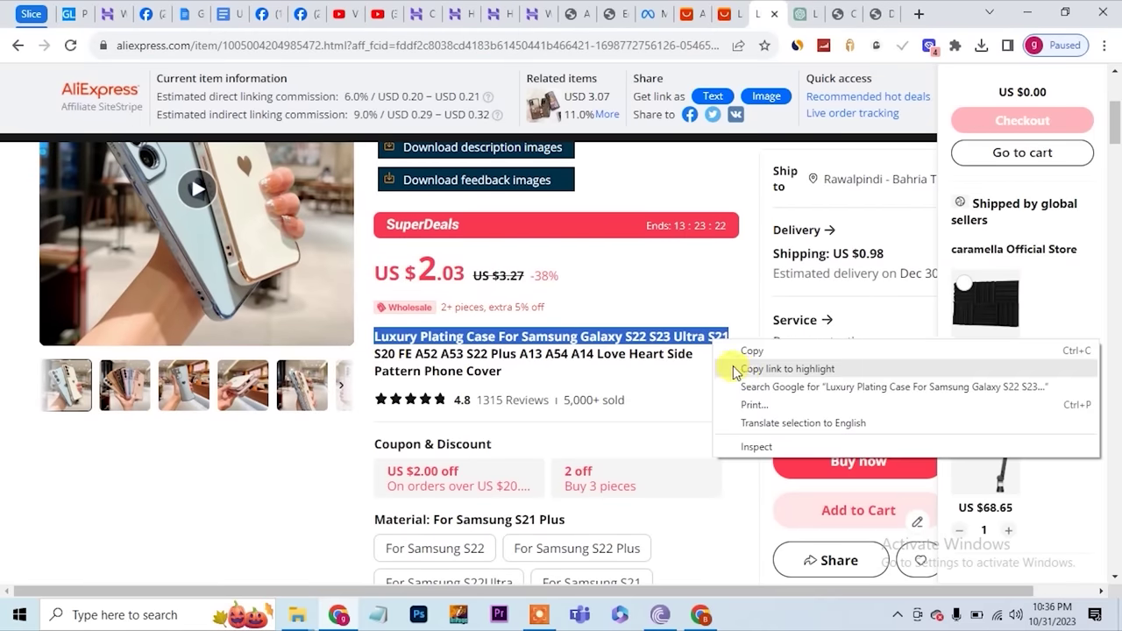
{"action": "left_click", "coordinate": [747, 353]}
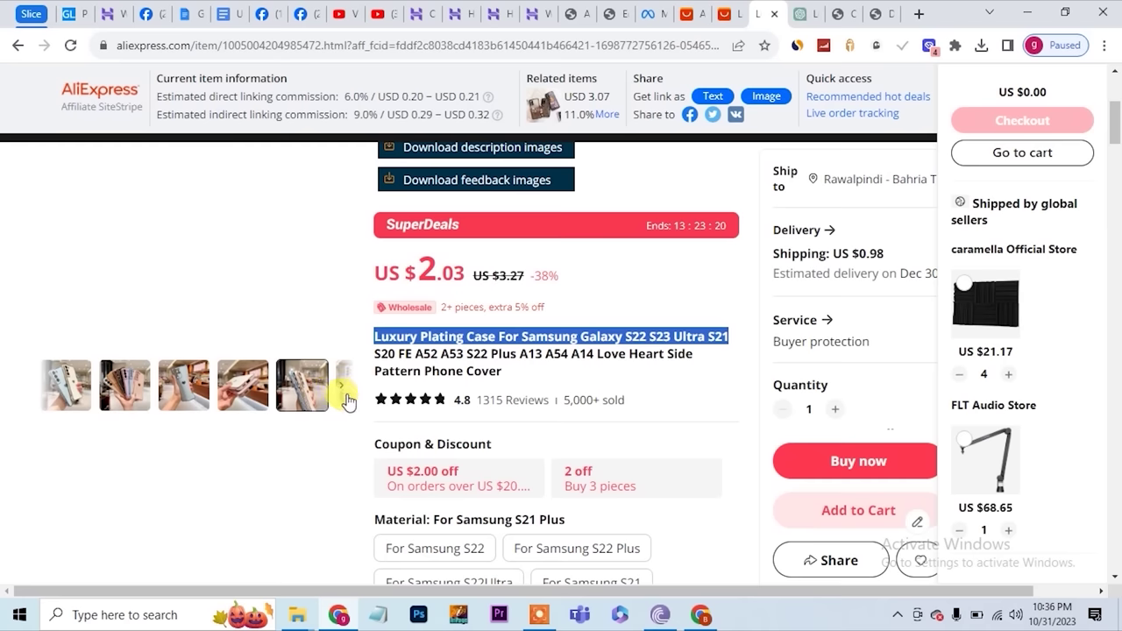
Step: Page through the next product photos, then start a new blank browser tab
{"action": "left_click", "coordinate": [341, 386]}
{"action": "left_click", "coordinate": [341, 385]}
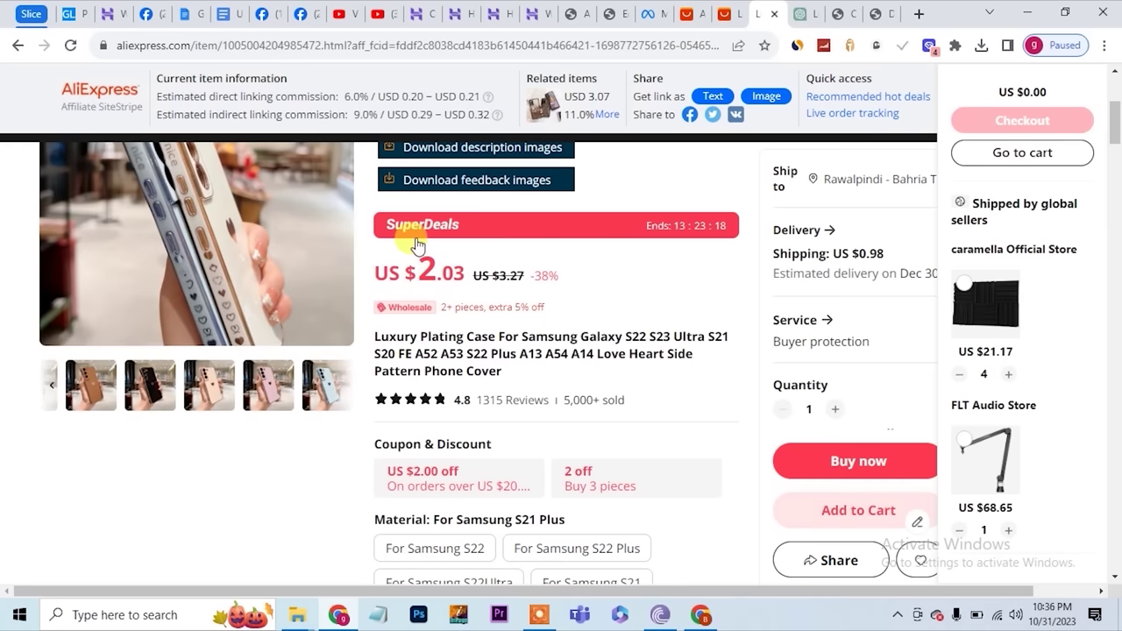
{"action": "left_click", "coordinate": [919, 14]}
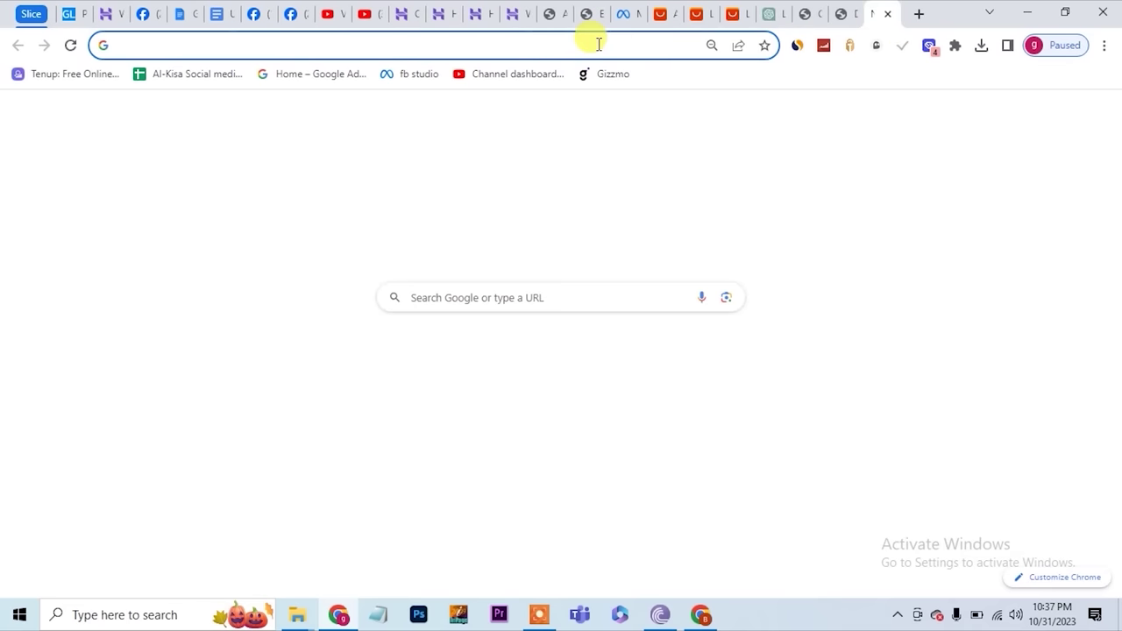
Step: On youtube.com, search the pasted title 'Luxury Plating Case For Samsung Galaxy S22 S23 Ultra S21'
{"action": "type", "text": "y"}
{"action": "key", "text": "Return"}
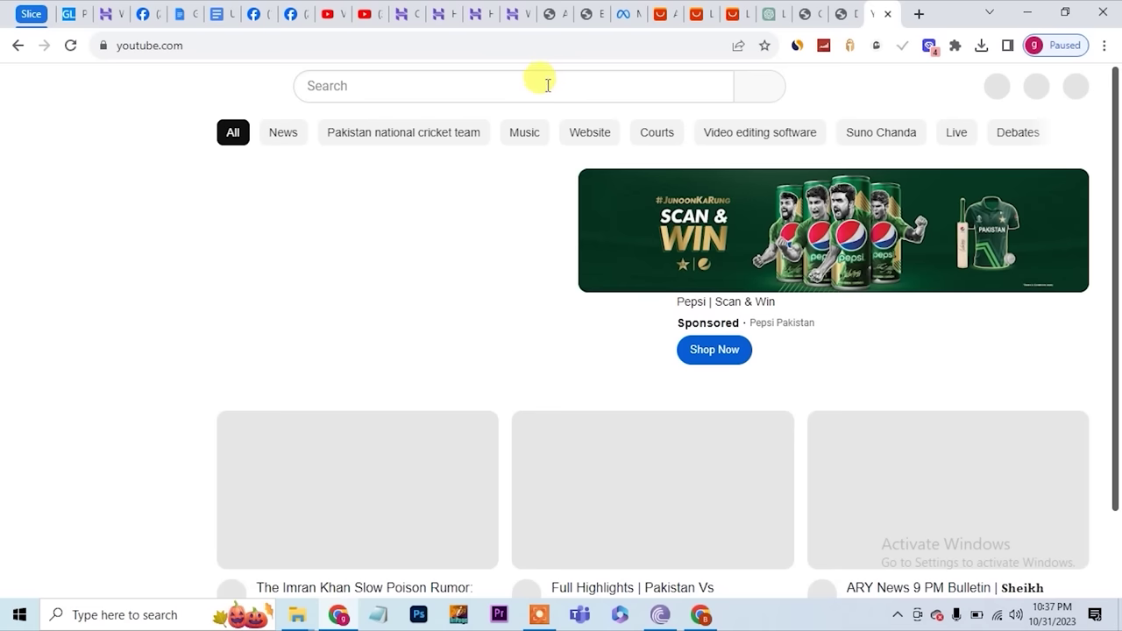
{"action": "right_click", "coordinate": [548, 85]}
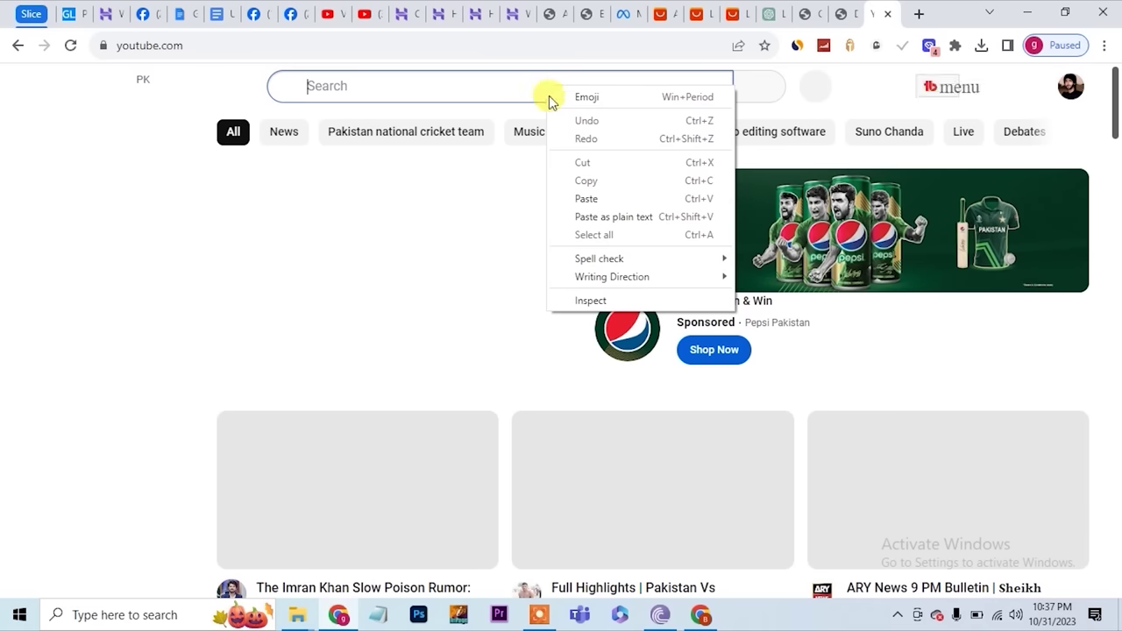
{"action": "left_click", "coordinate": [587, 200]}
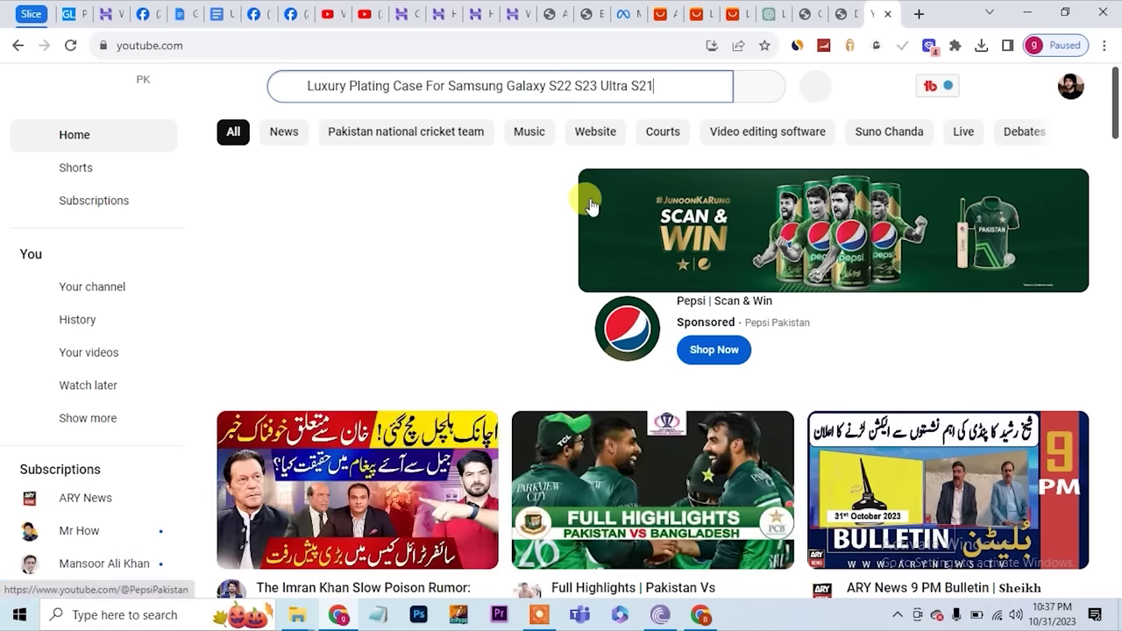
{"action": "key", "text": "Return"}
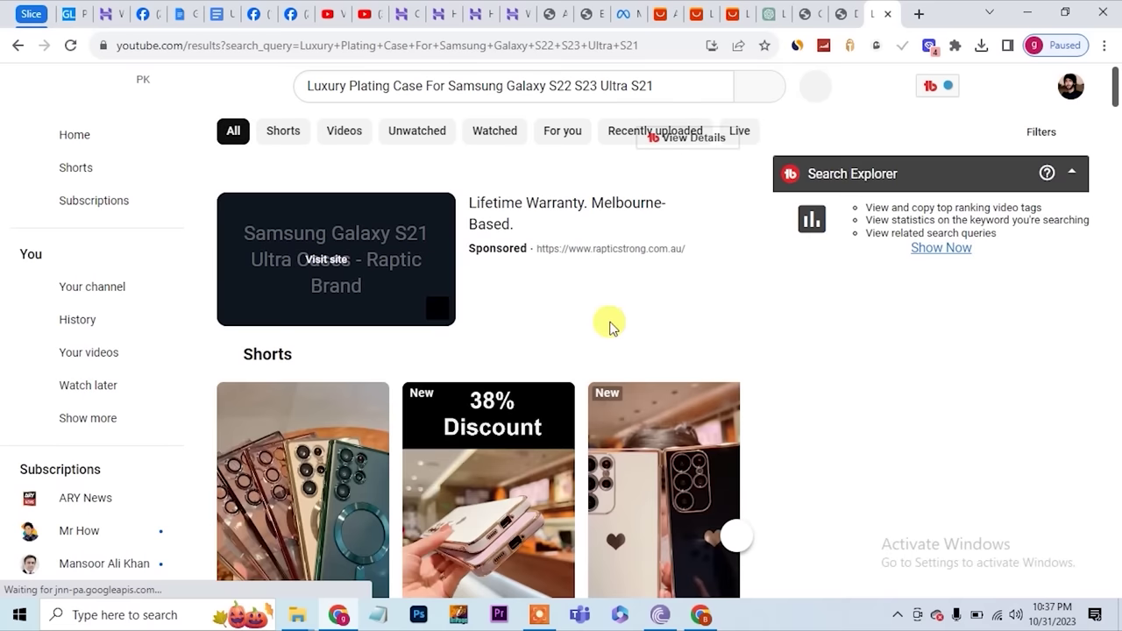
{"action": "scroll", "coordinate": [535, 332], "scroll_direction": "down", "scroll_amount": 2}
{"action": "scroll", "coordinate": [537, 336], "scroll_direction": "up", "scroll_amount": 1}
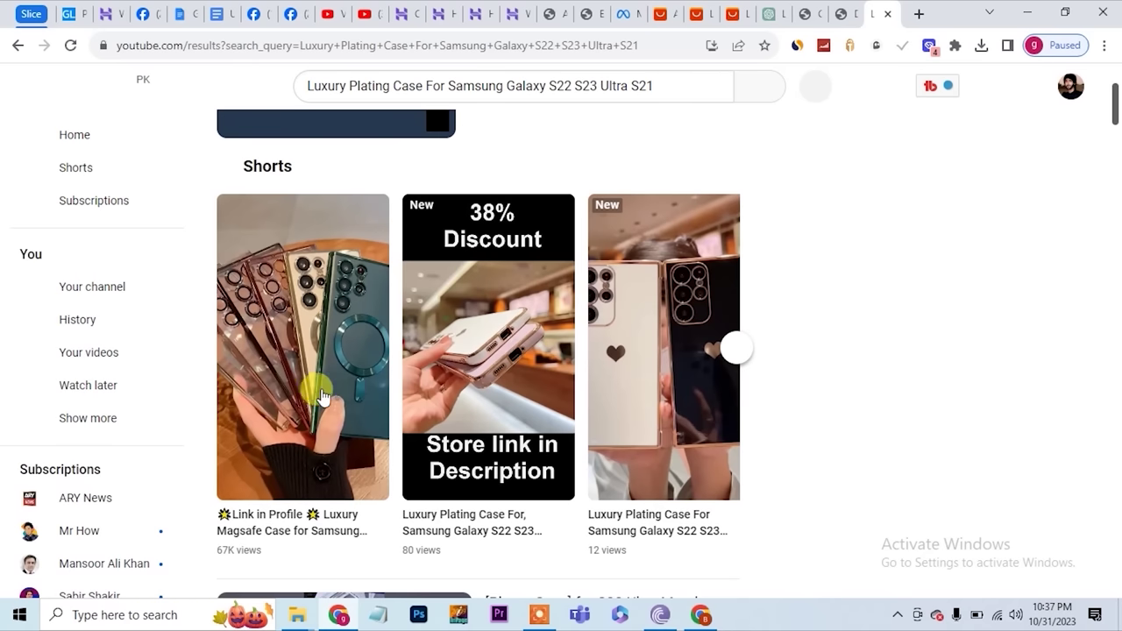
{"action": "scroll", "coordinate": [792, 518], "scroll_direction": "down", "scroll_amount": 2}
{"action": "scroll", "coordinate": [791, 518], "scroll_direction": "down", "scroll_amount": 2}
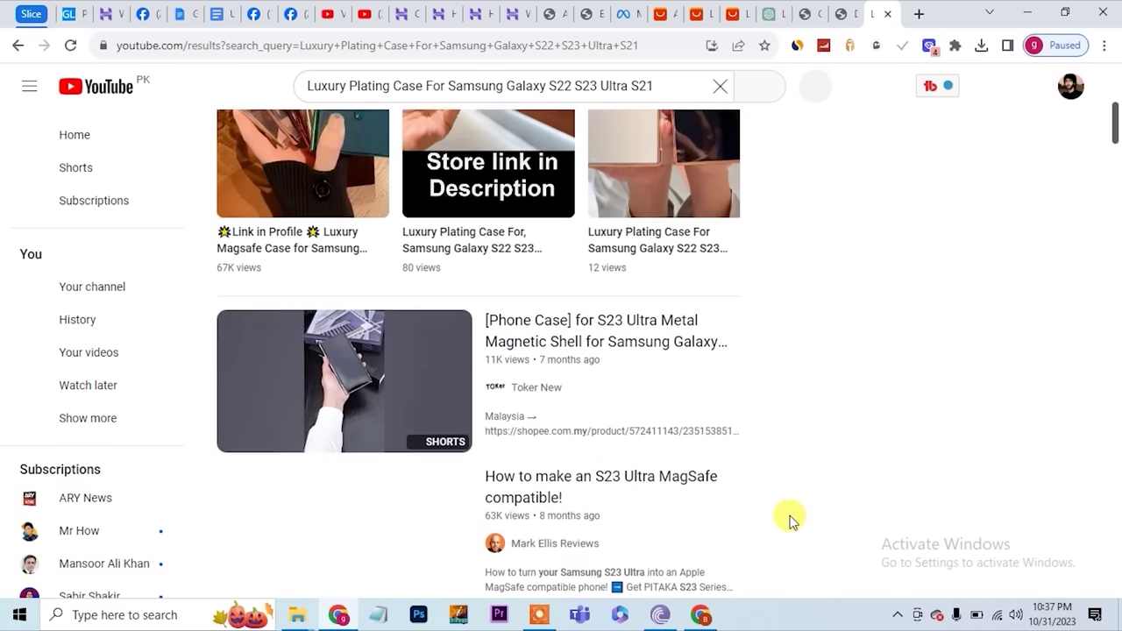
{"action": "scroll", "coordinate": [792, 518], "scroll_direction": "down", "scroll_amount": 1}
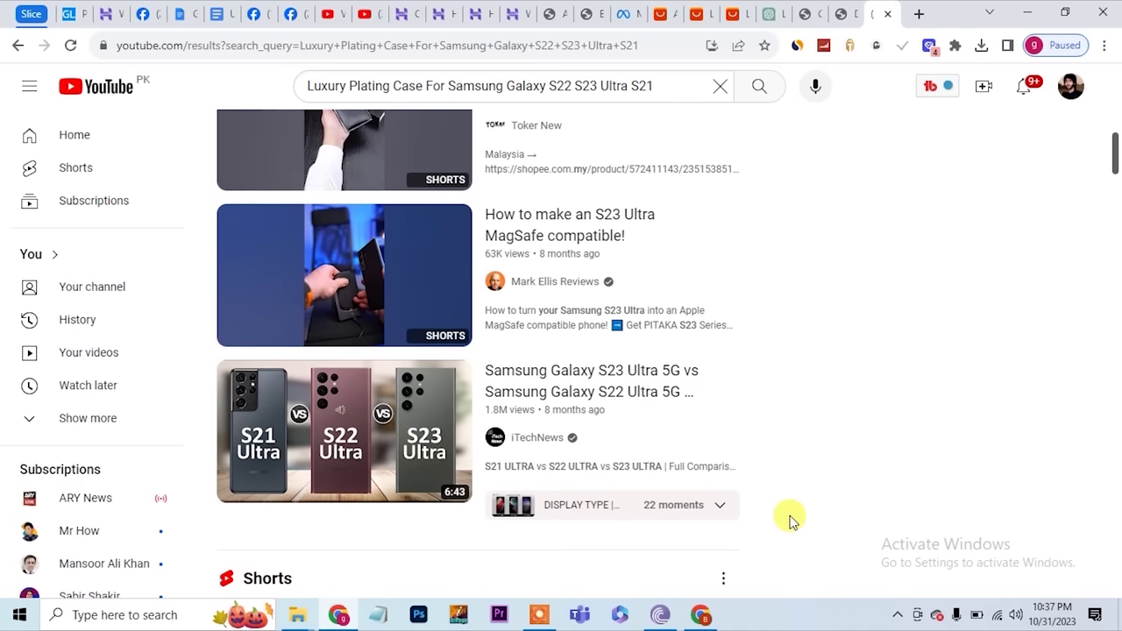
{"action": "scroll", "coordinate": [792, 518], "scroll_direction": "up", "scroll_amount": 4}
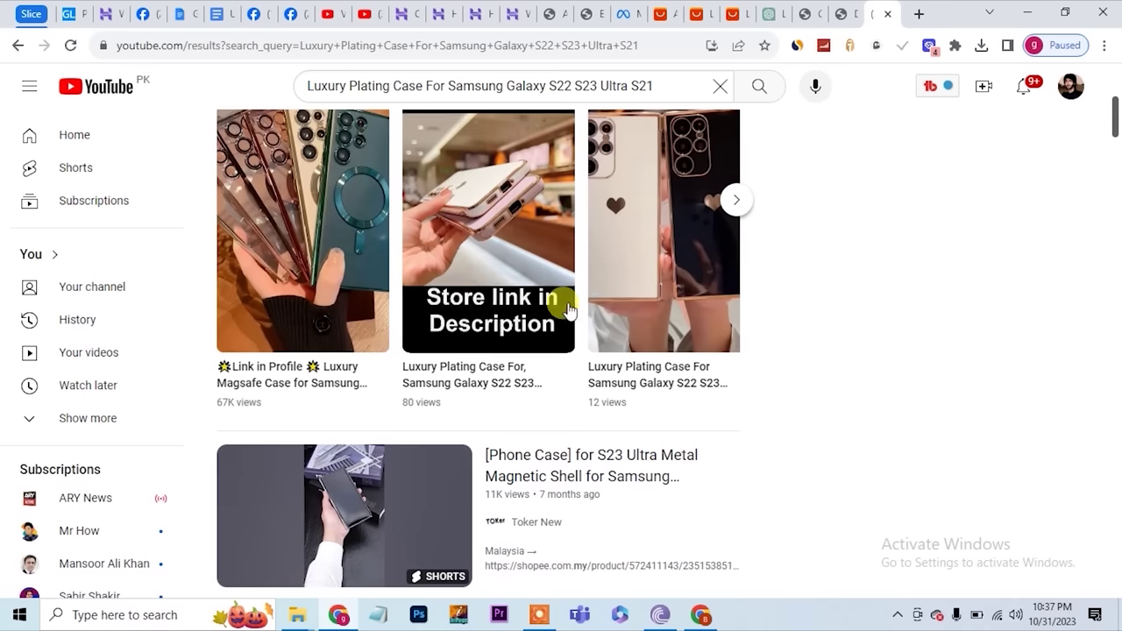
{"action": "scroll", "coordinate": [809, 521], "scroll_direction": "down", "scroll_amount": 3}
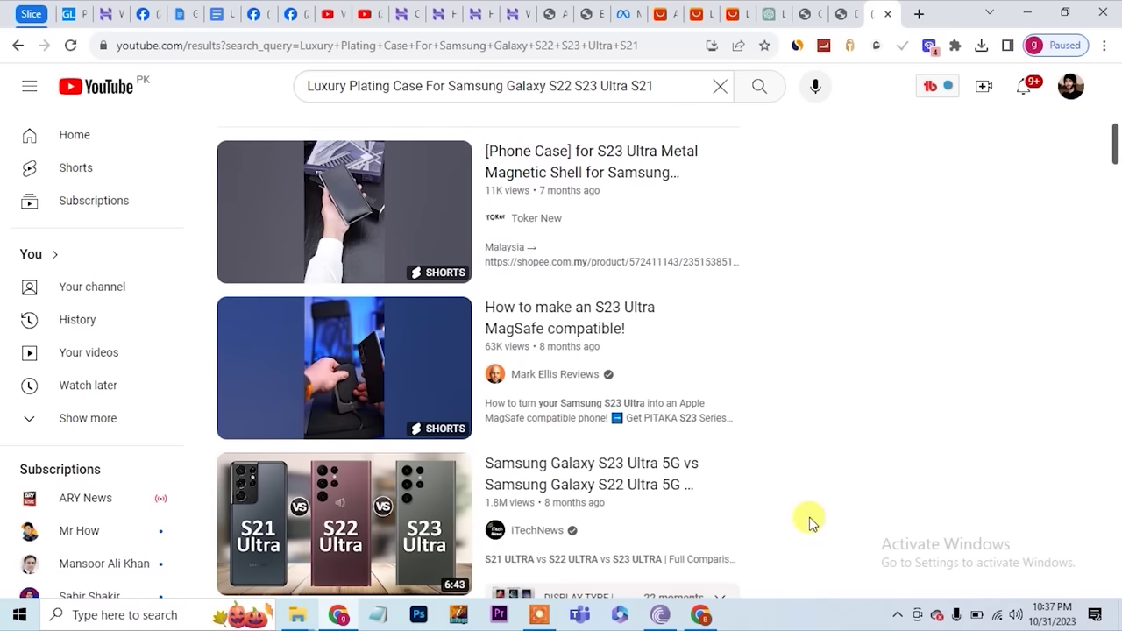
{"action": "scroll", "coordinate": [809, 522], "scroll_direction": "down", "scroll_amount": 2}
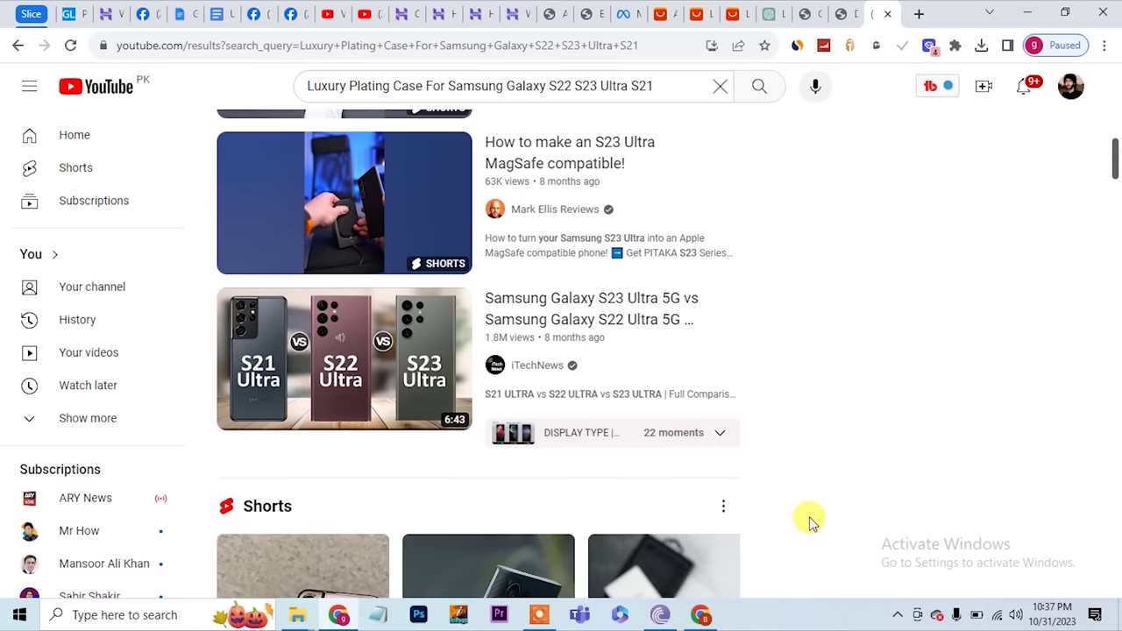